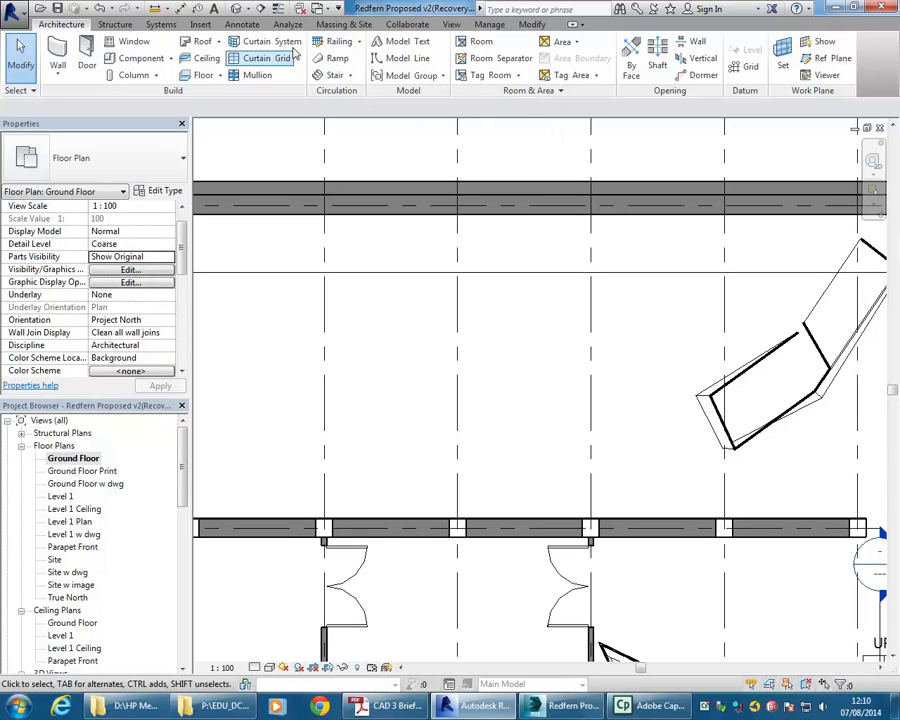
Step: Start a new stair by sketch in the Ground Floor plan
{"action": "left_click", "coordinate": [352, 76]}
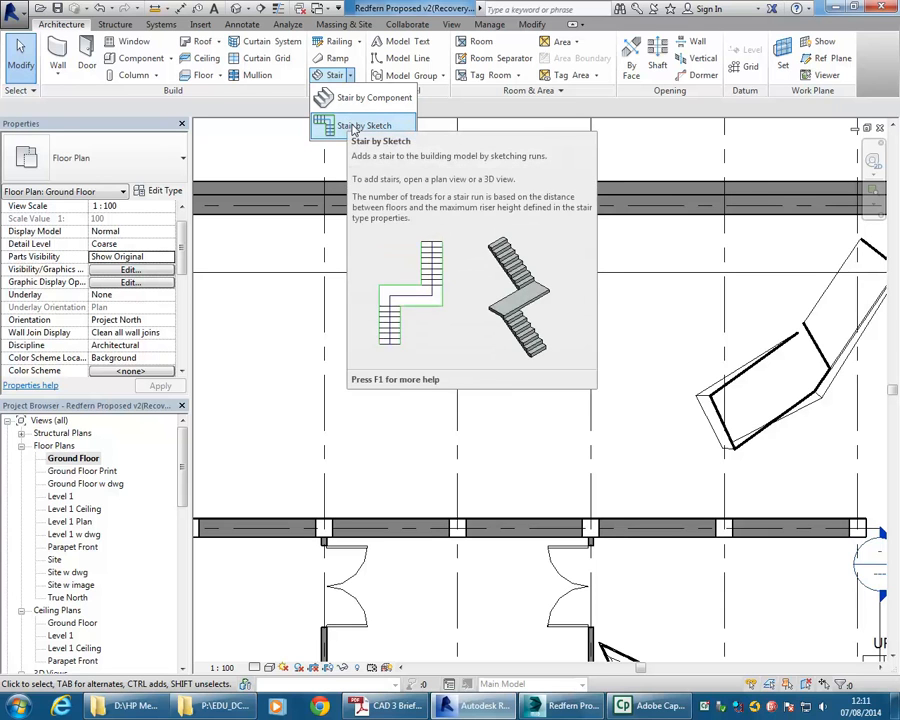
{"action": "left_click", "coordinate": [357, 127]}
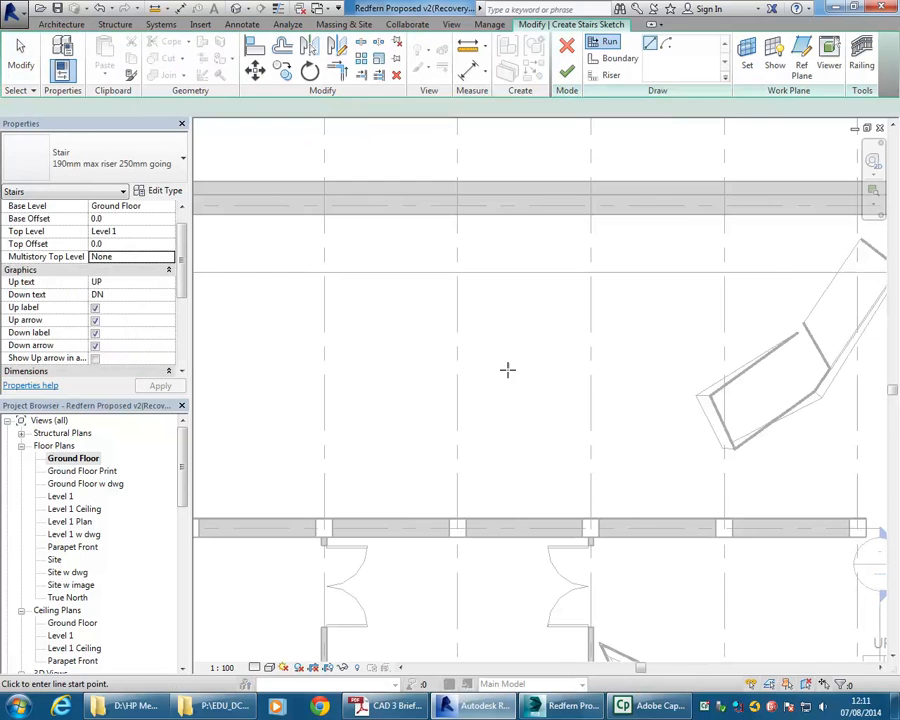
{"action": "middle_click_drag", "start_coordinate": [536, 380], "coordinate": [494, 362]}
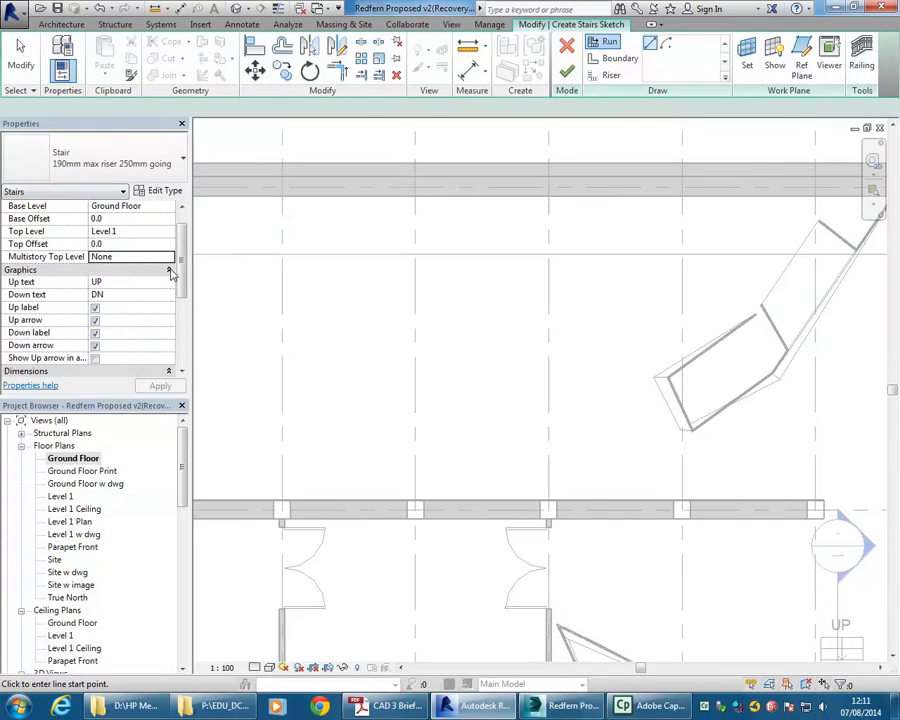
Step: Check the stair's base level and top level constraints and the levels available for the top
{"action": "mouse_move", "coordinate": [183, 249]}
{"action": "left_mouse_down"}
{"action": "mouse_move", "coordinate": [183, 285]}
{"action": "mouse_move", "coordinate": [197, 278]}
{"action": "mouse_move", "coordinate": [181, 285]}
{"action": "mouse_move", "coordinate": [185, 253]}
{"action": "left_mouse_up"}
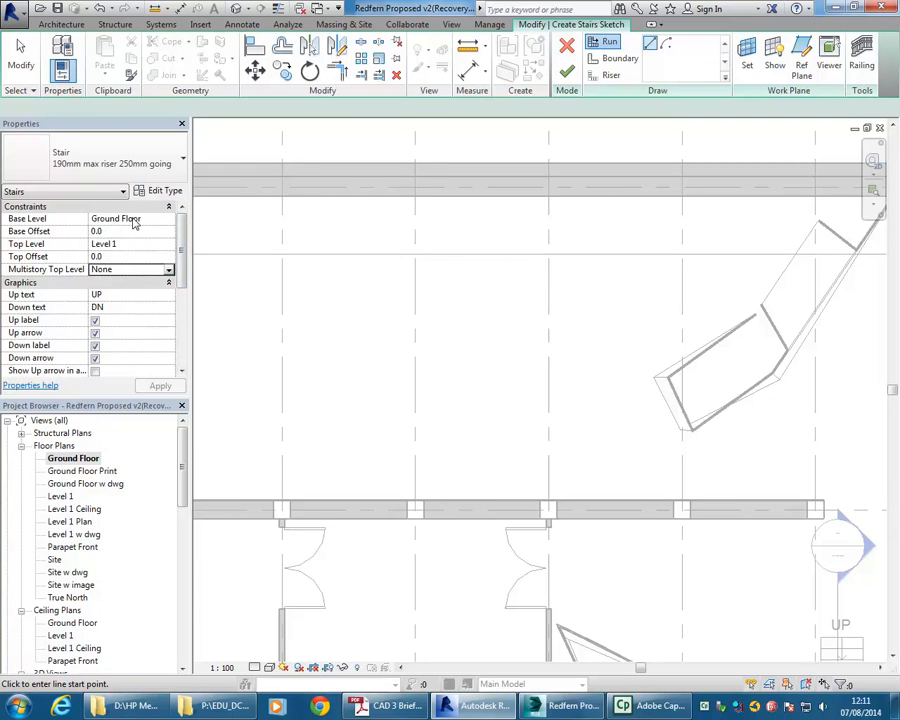
{"action": "left_click", "coordinate": [144, 243]}
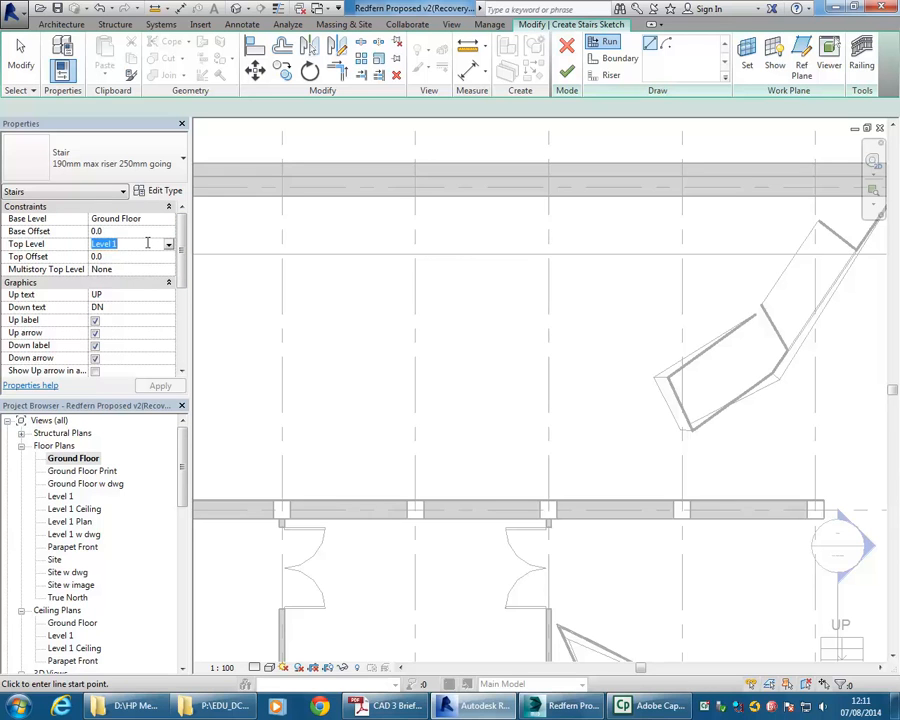
{"action": "left_click", "coordinate": [168, 244]}
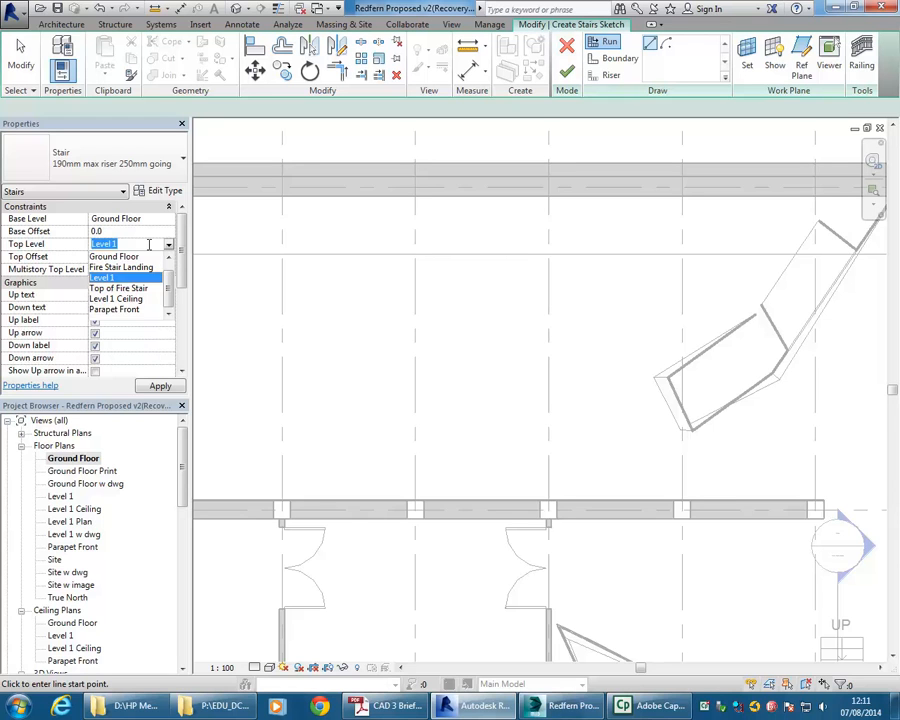
{"action": "left_click", "coordinate": [148, 244]}
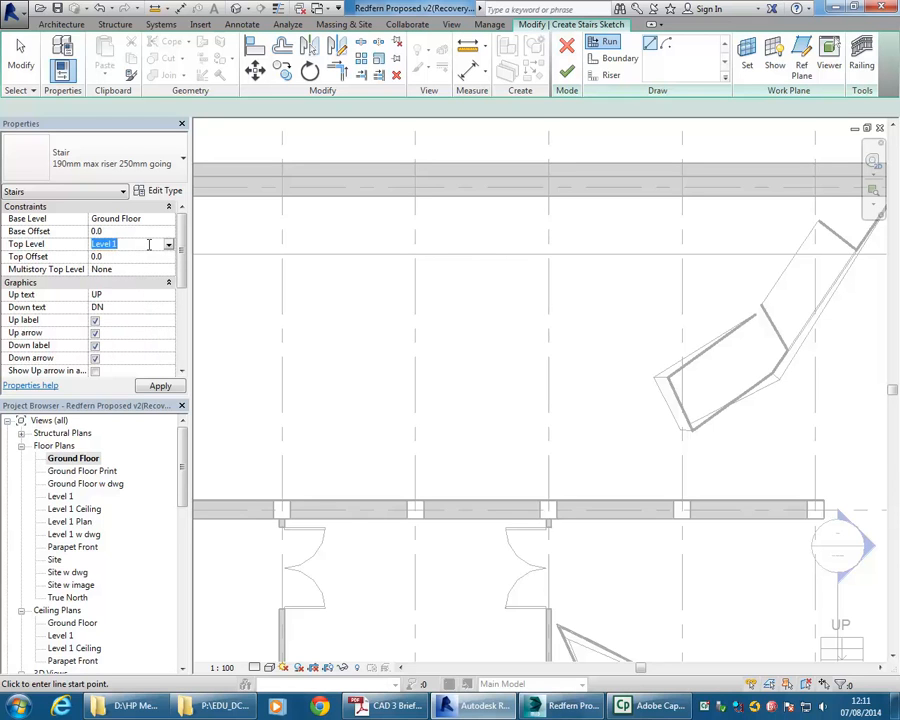
{"action": "left_click", "coordinate": [149, 245]}
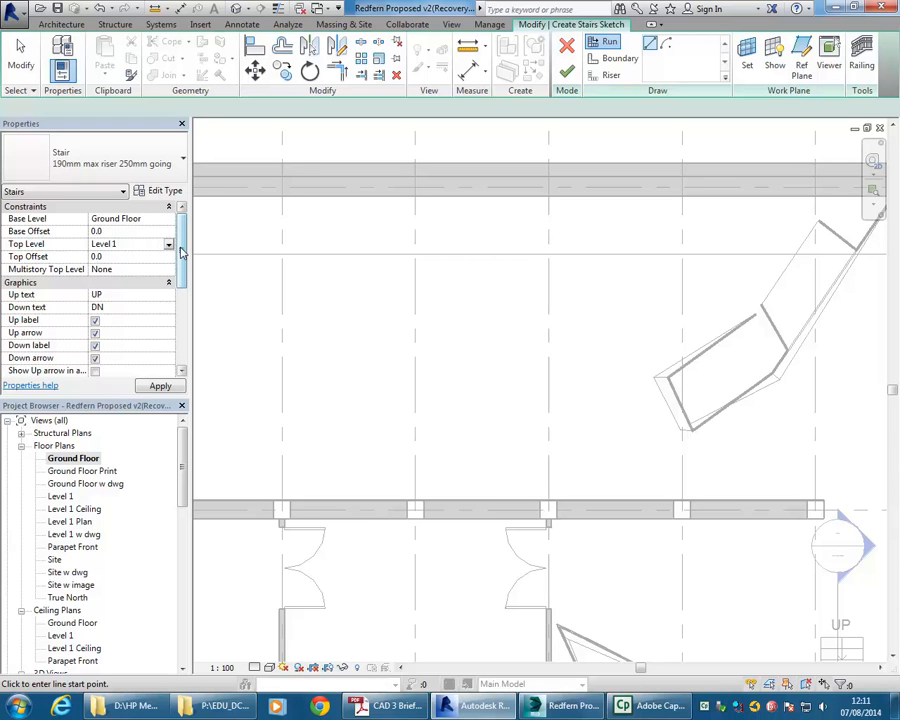
{"action": "left_click", "coordinate": [146, 220]}
{"action": "left_click", "coordinate": [138, 247]}
{"action": "left_click", "coordinate": [144, 220]}
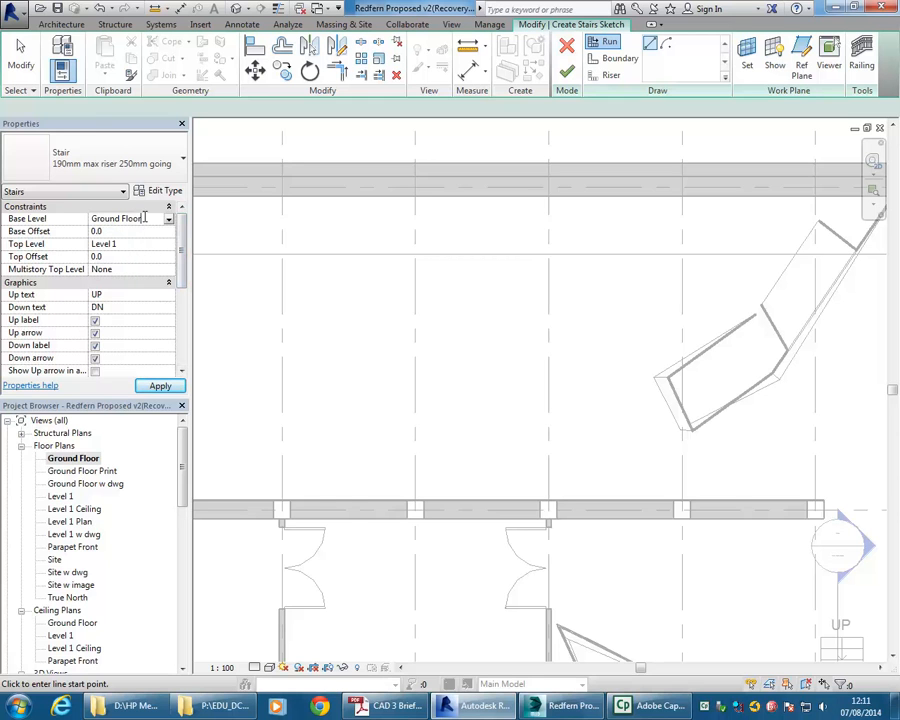
{"action": "left_click", "coordinate": [143, 243]}
Step: Check the stair's desired number of risers and the maximum riser height in its type properties, leaving the type settings unedited
{"action": "left_click_drag", "start_coordinate": [183, 243], "coordinate": [183, 299]}
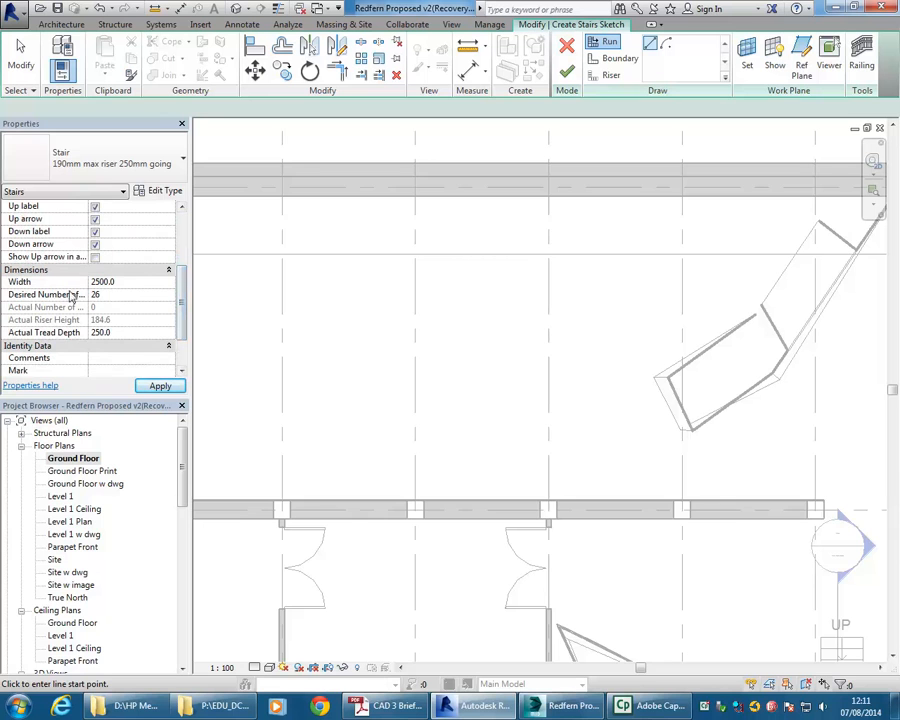
{"action": "left_click", "coordinate": [116, 295]}
{"action": "left_click", "coordinate": [116, 295]}
{"action": "left_click", "coordinate": [158, 192]}
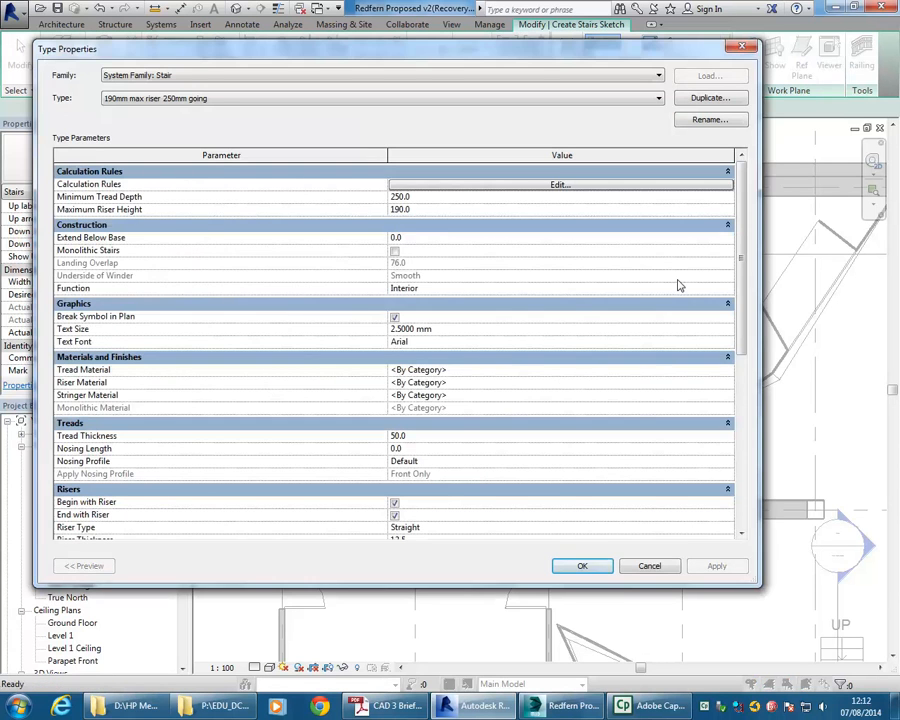
{"action": "left_click", "coordinate": [439, 213]}
{"action": "left_click", "coordinate": [439, 213]}
{"action": "left_click", "coordinate": [648, 567]}
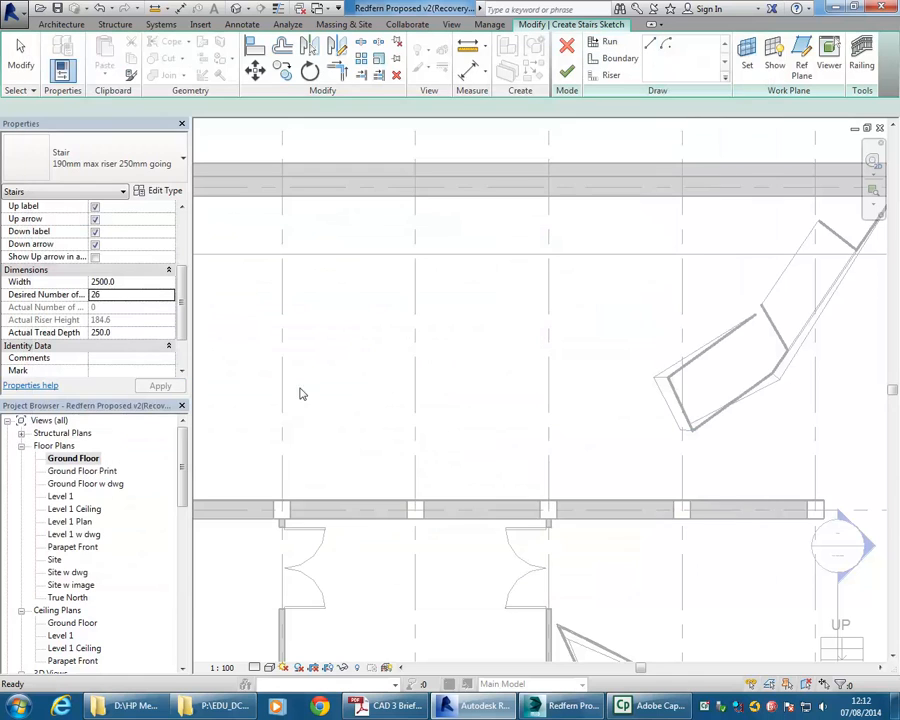
Step: Set the stair's desired number of risers to 28
{"action": "left_click", "coordinate": [108, 295]}
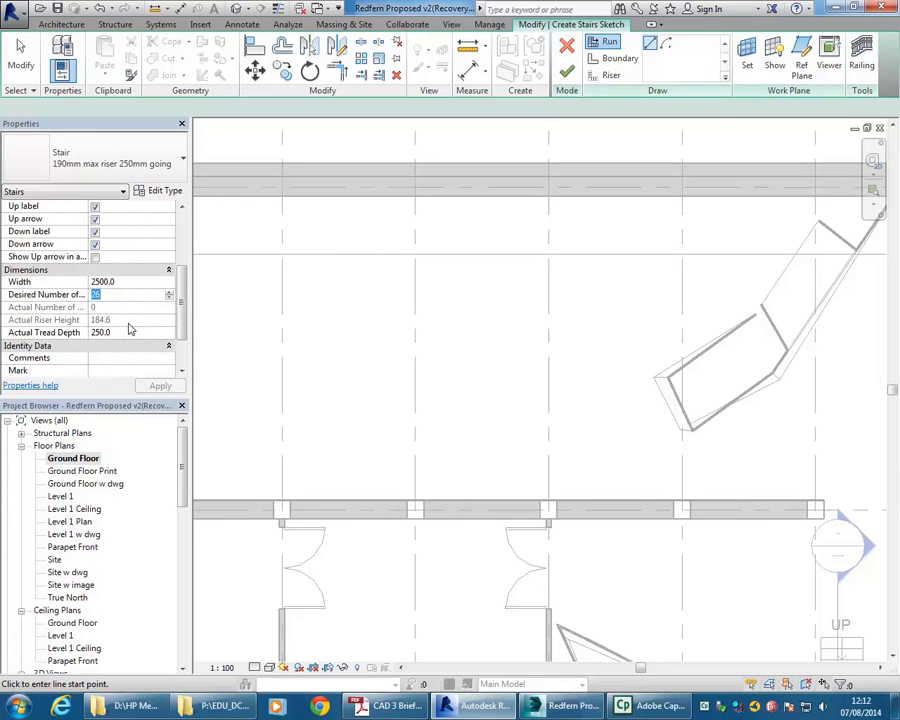
{"action": "type", "text": "26"}
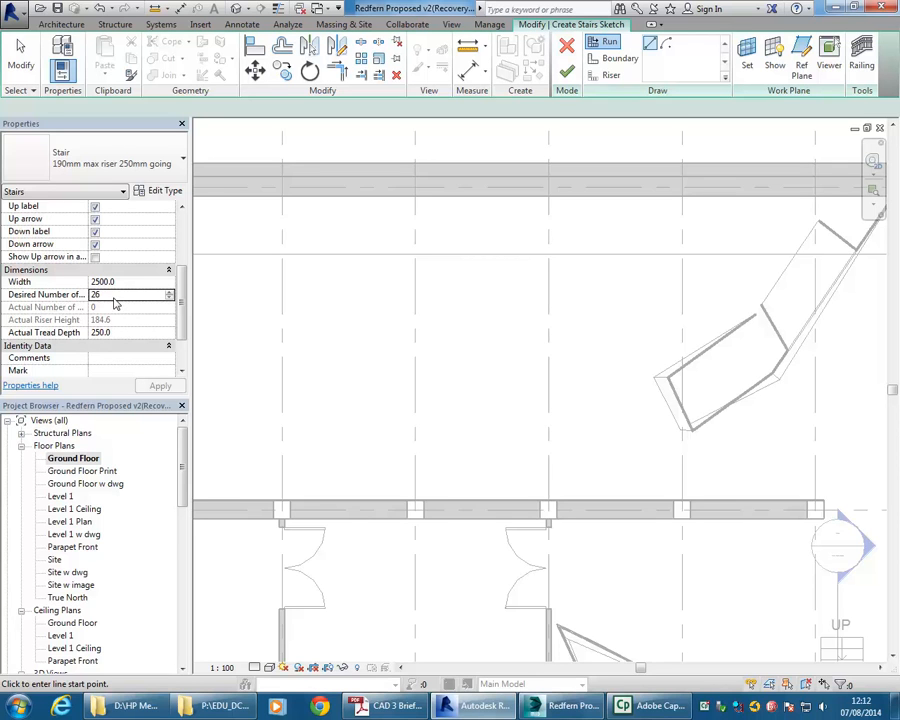
{"action": "double_click", "coordinate": [112, 295]}
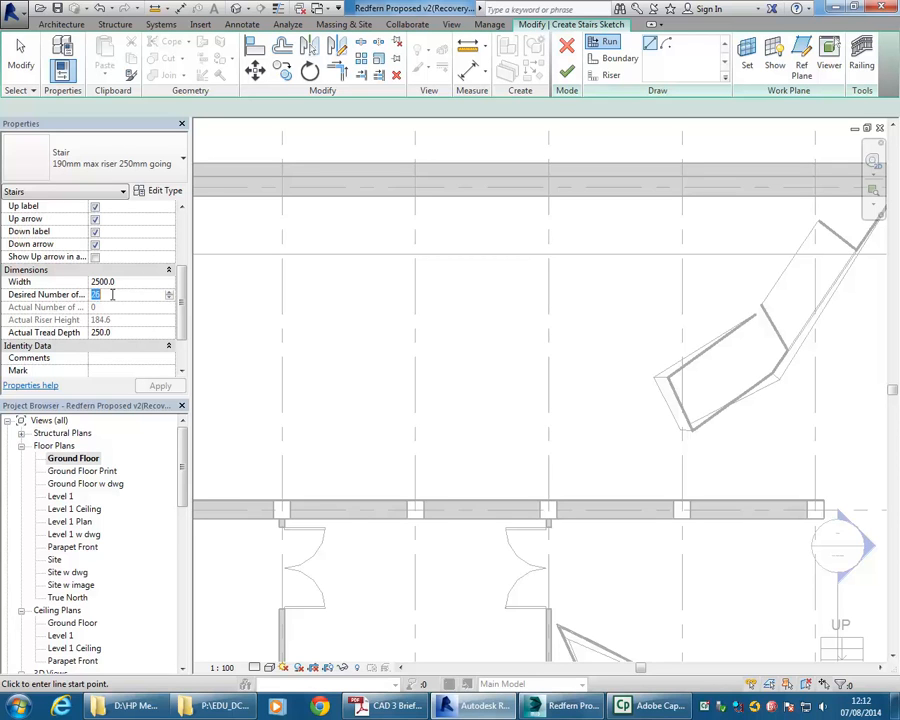
{"action": "left_click", "coordinate": [170, 292]}
{"action": "left_click", "coordinate": [170, 292]}
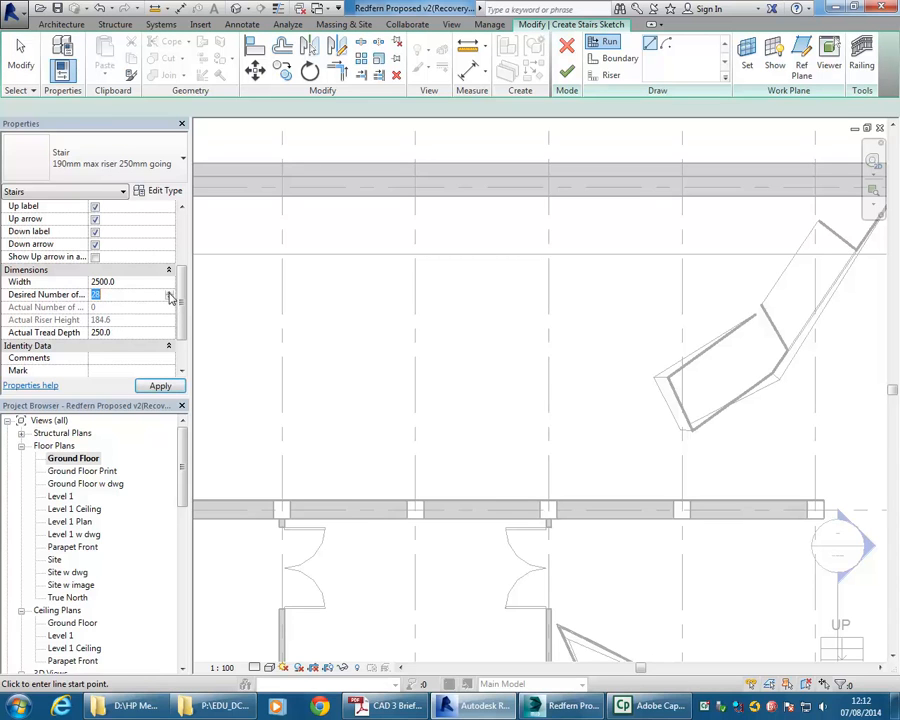
{"action": "left_click", "coordinate": [129, 284]}
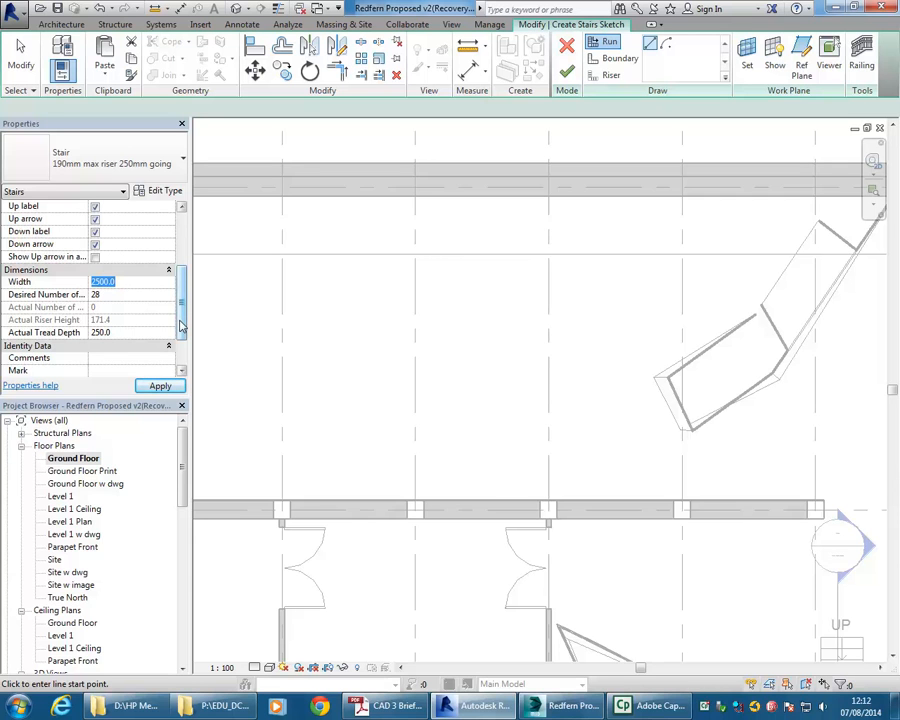
{"action": "left_click", "coordinate": [118, 294]}
Step: Set the stair's width to 1000 mm
{"action": "middle_click_drag", "start_coordinate": [370, 400], "coordinate": [365, 400]}
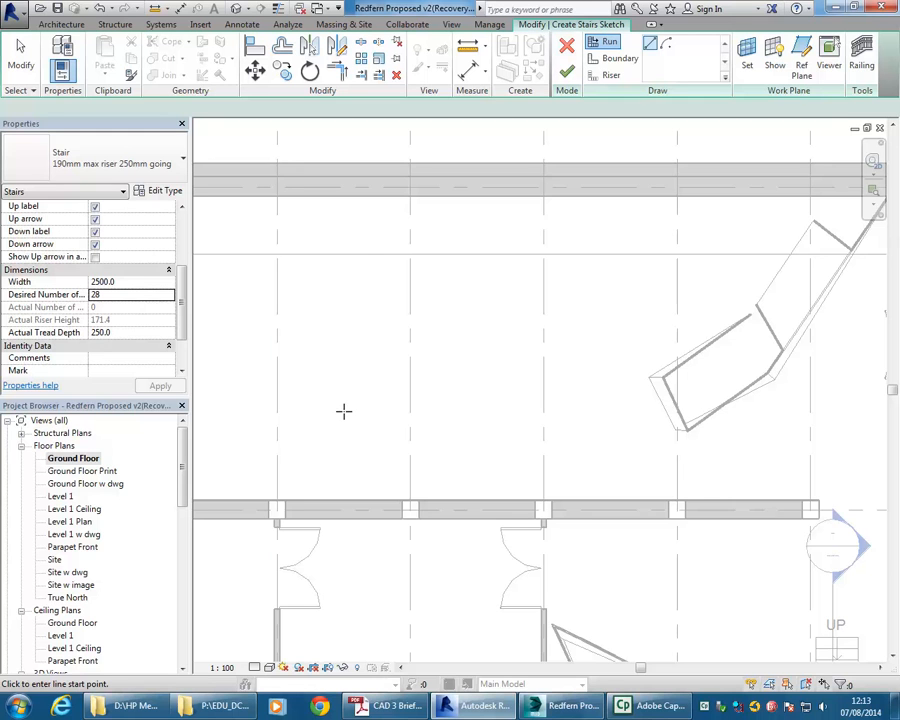
{"action": "middle_click_drag", "start_coordinate": [343, 411], "coordinate": [378, 420]}
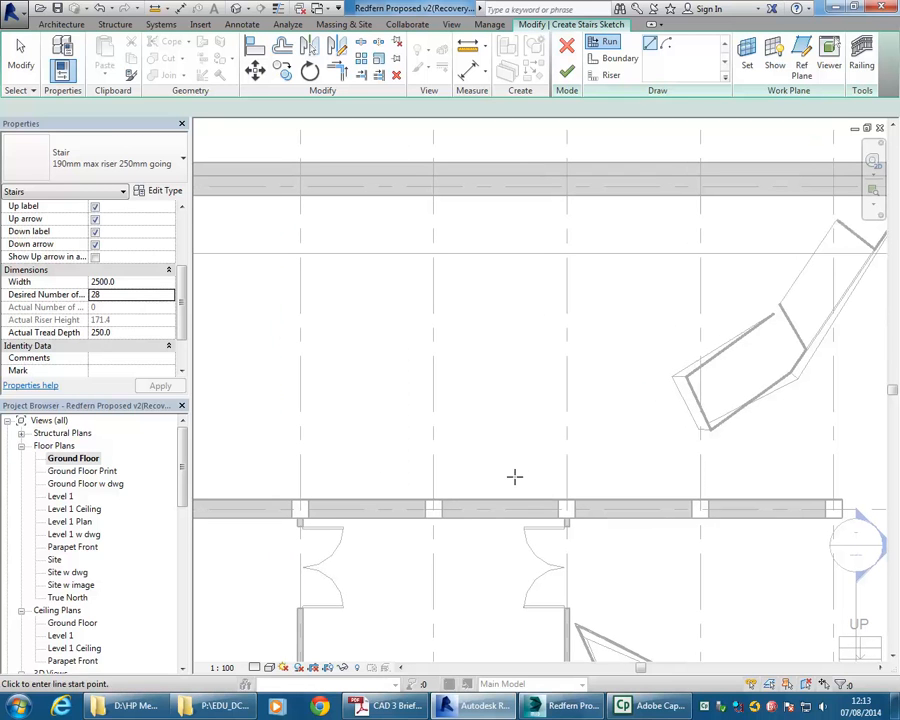
{"action": "scroll", "coordinate": [468, 438], "scroll_direction": "down", "scroll_amount": 1}
{"action": "middle_click_drag", "start_coordinate": [468, 438], "coordinate": [571, 486]}
{"action": "scroll", "coordinate": [535, 415], "scroll_direction": "down", "scroll_amount": 1}
{"action": "middle_click_drag", "start_coordinate": [535, 415], "coordinate": [529, 449]}
{"action": "mouse_move", "coordinate": [622, 410]}
{"action": "middle_mouse_down"}
{"action": "mouse_move", "coordinate": [536, 428]}
{"action": "mouse_move", "coordinate": [580, 432]}
{"action": "middle_mouse_up"}
{"action": "scroll", "coordinate": [520, 410], "scroll_direction": "up", "scroll_amount": 2}
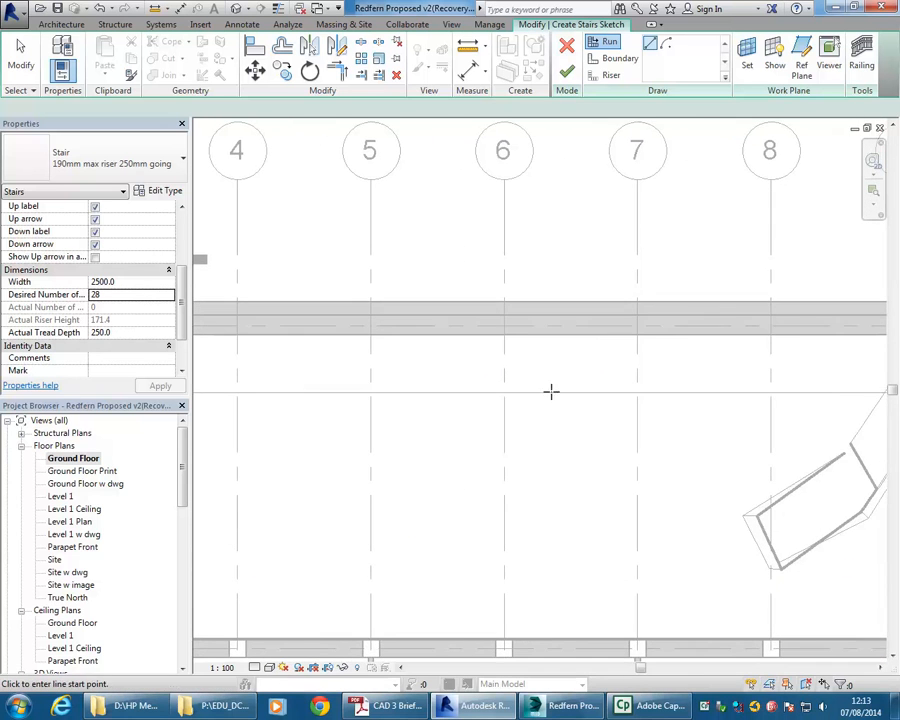
{"action": "middle_click_drag", "start_coordinate": [549, 374], "coordinate": [559, 386]}
{"action": "scroll", "coordinate": [558, 386], "scroll_direction": "up", "scroll_amount": 1}
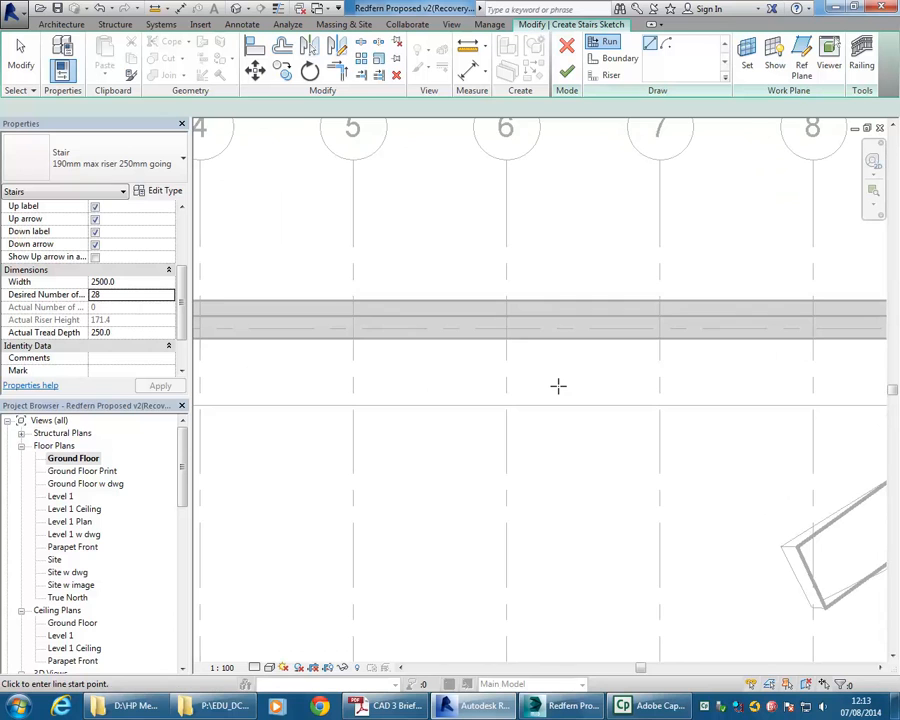
{"action": "scroll", "coordinate": [558, 386], "scroll_direction": "up", "scroll_amount": 1}
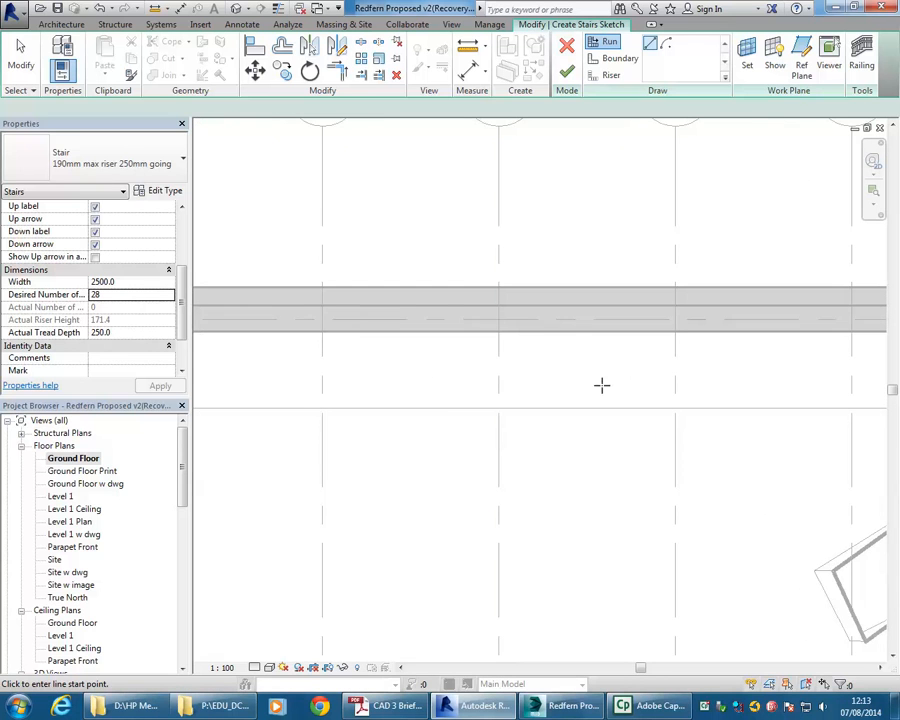
{"action": "middle_click_drag", "start_coordinate": [784, 392], "coordinate": [725, 400]}
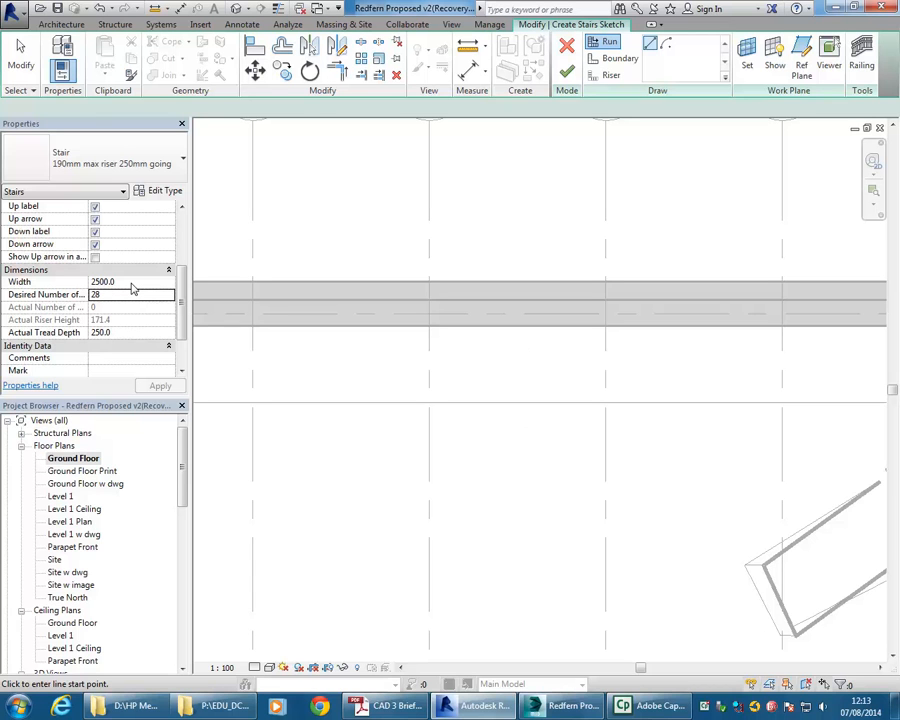
{"action": "double_click", "coordinate": [112, 295]}
{"action": "left_click", "coordinate": [129, 282]}
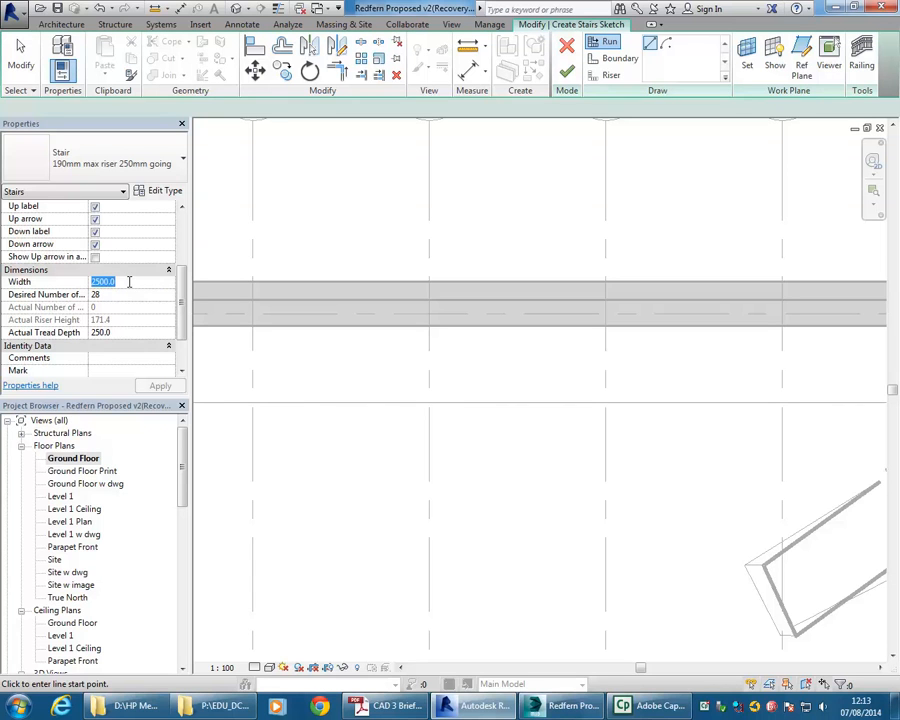
{"action": "type", "text": "1000"}
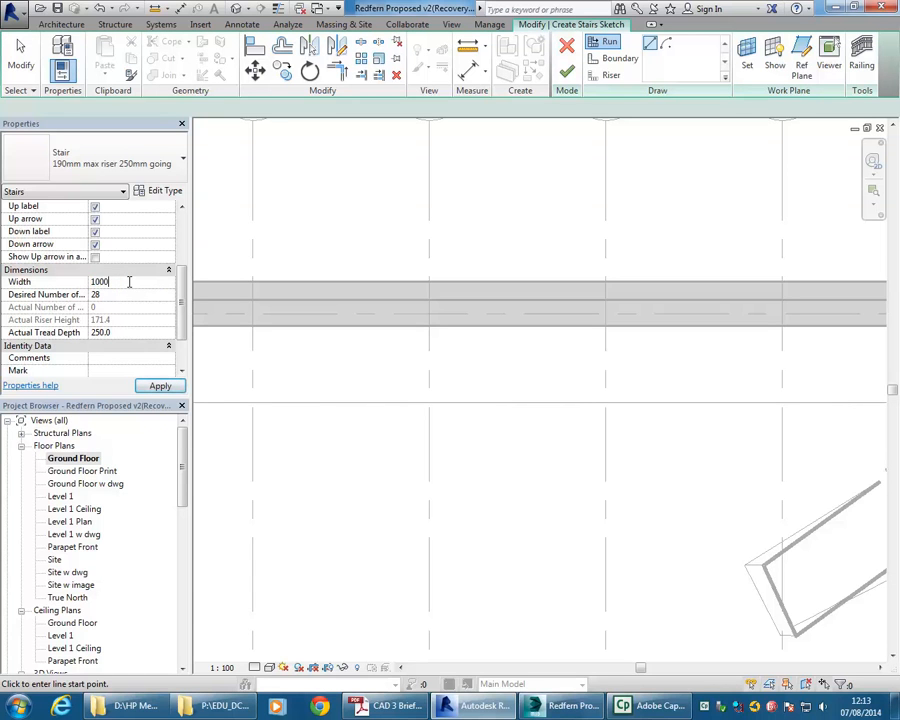
{"action": "key", "text": "Return"}
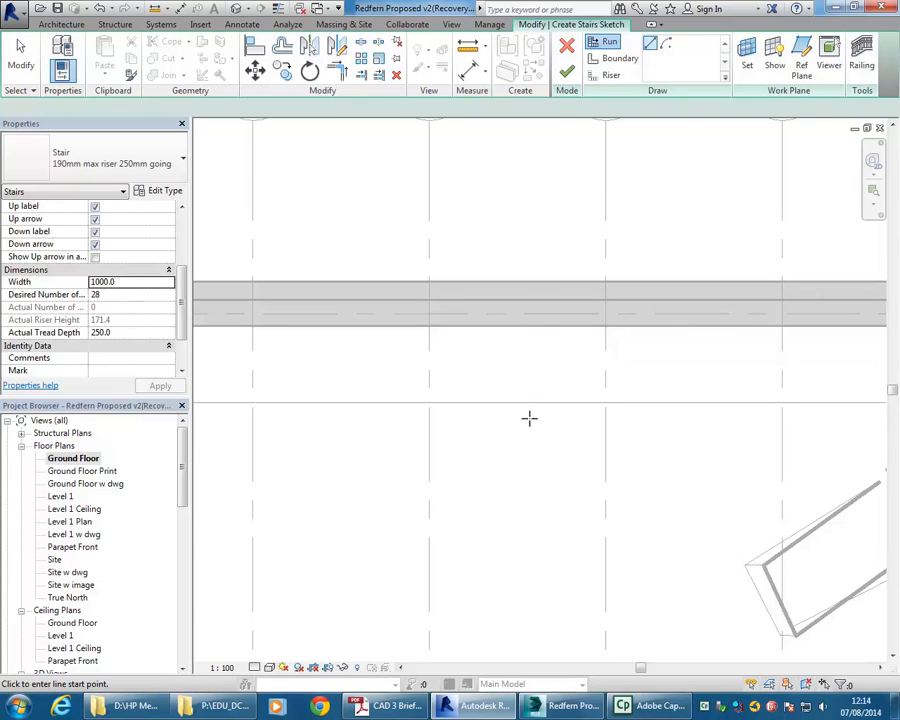
Step: Draw the first stair run horizontally below the upper wall, from between grids 6 and 7 towards grid 5, 4250 mm long with 18 risers
{"action": "left_click", "coordinate": [528, 412]}
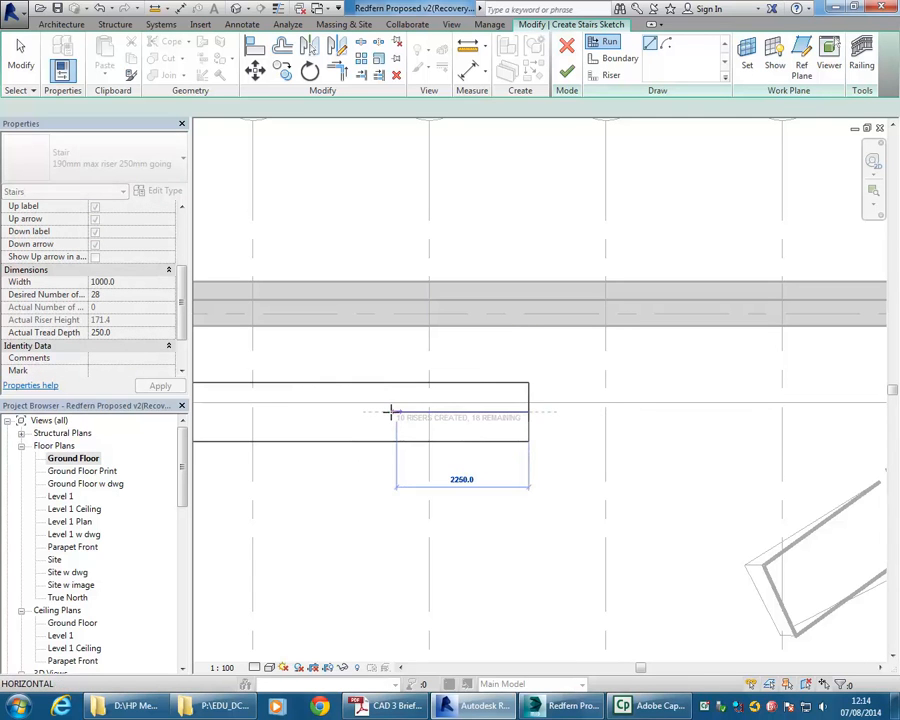
{"action": "middle_click_drag", "start_coordinate": [392, 412], "coordinate": [460, 418]}
{"action": "scroll", "coordinate": [454, 414], "scroll_direction": "down", "scroll_amount": 2}
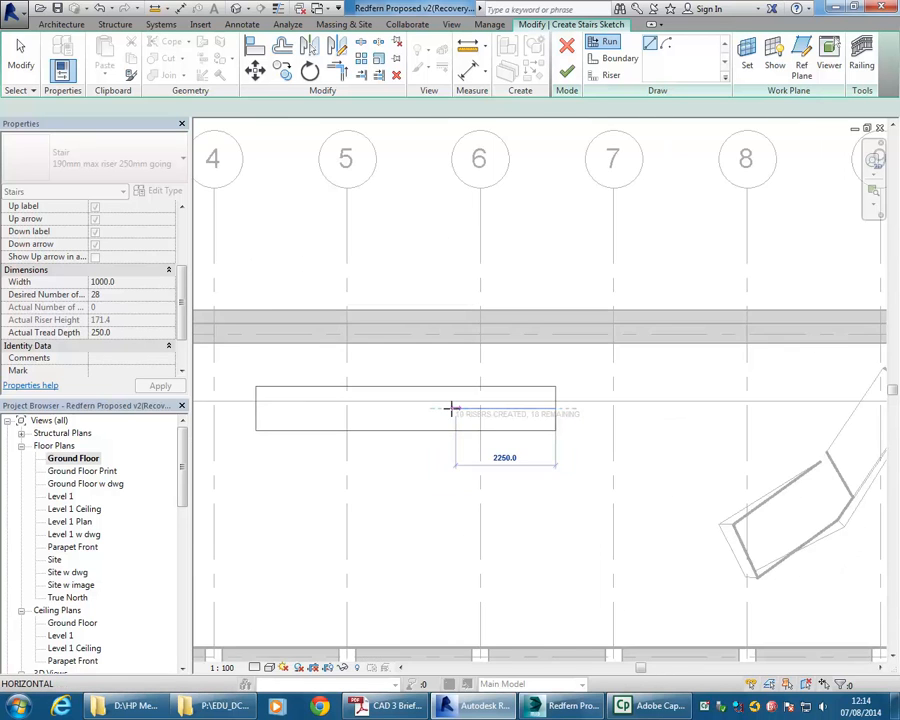
{"action": "scroll", "coordinate": [450, 408], "scroll_direction": "up", "scroll_amount": 2}
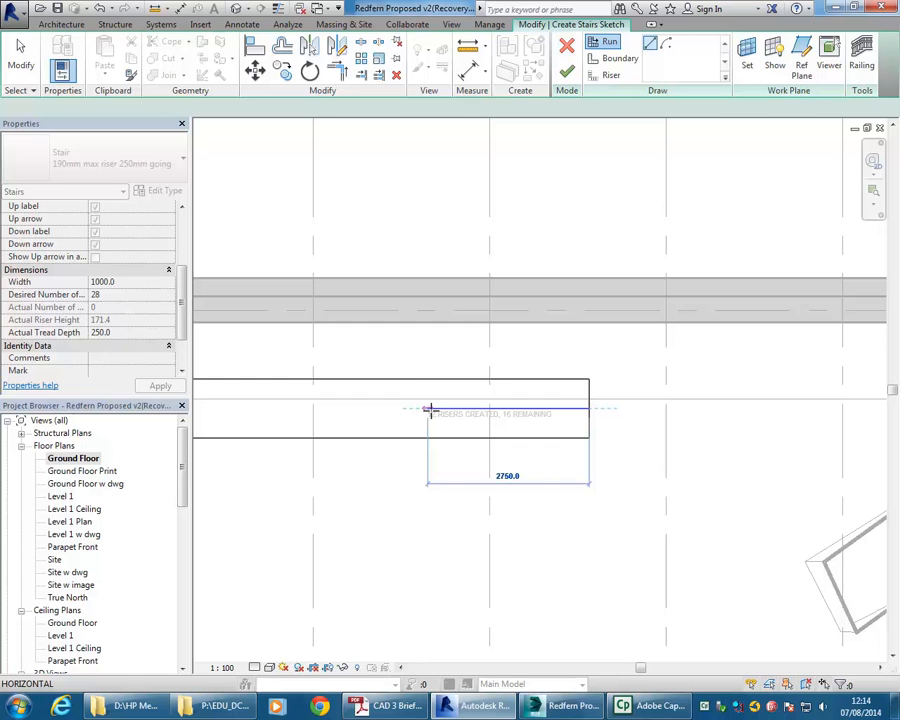
{"action": "mouse_move", "coordinate": [428, 410]}
{"action": "middle_mouse_down"}
{"action": "mouse_move", "coordinate": [510, 403]}
{"action": "mouse_move", "coordinate": [498, 400]}
{"action": "middle_mouse_up"}
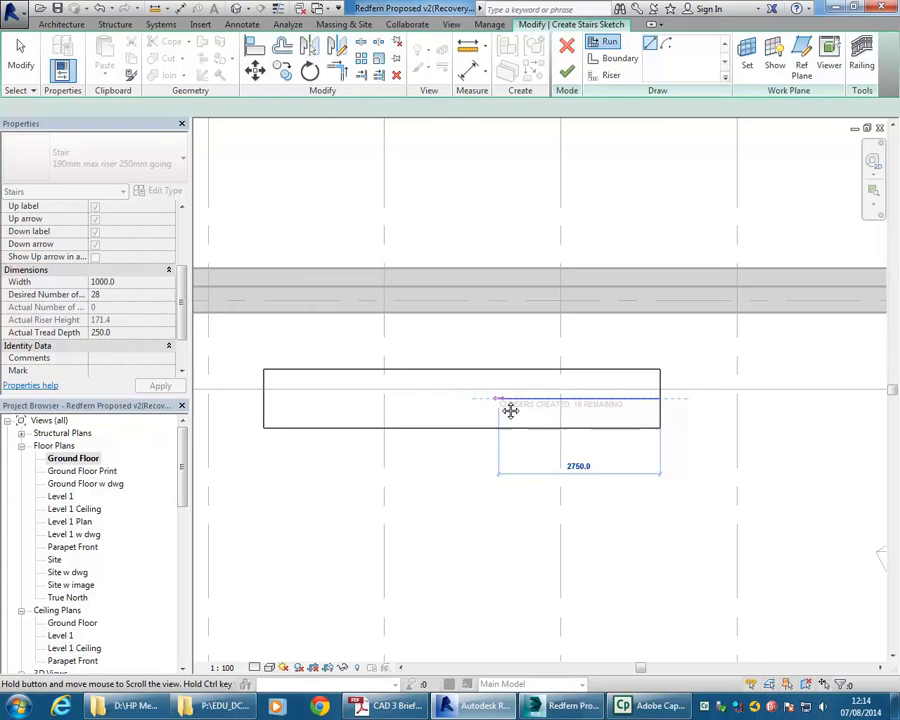
{"action": "left_click", "coordinate": [411, 398]}
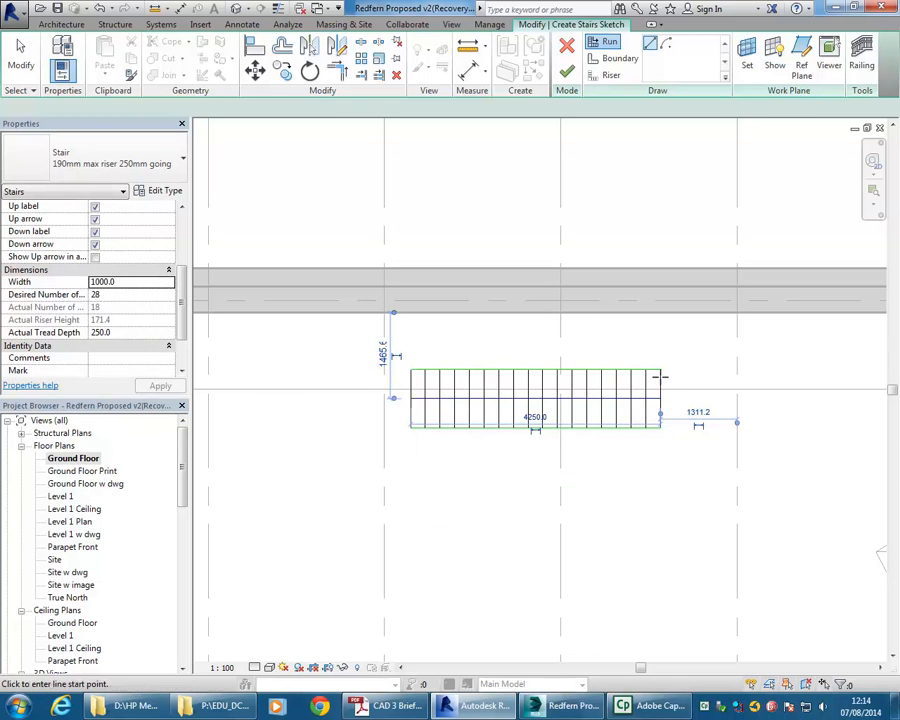
Step: Draw the second run perpendicular to the first, heading down the plan near grid 5, 2250 mm long with the remaining 10 risers
{"action": "scroll", "coordinate": [428, 362], "scroll_direction": "up", "scroll_amount": 1}
{"action": "middle_click_drag", "start_coordinate": [430, 363], "coordinate": [372, 369]}
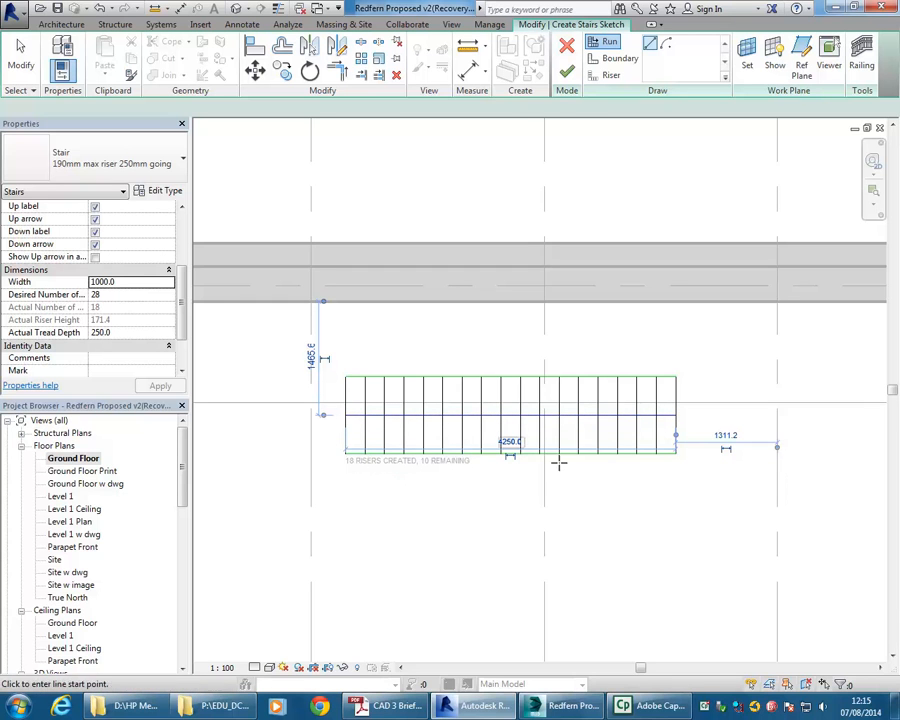
{"action": "mouse_move", "coordinate": [361, 528]}
{"action": "middle_mouse_down"}
{"action": "mouse_move", "coordinate": [382, 441]}
{"action": "mouse_move", "coordinate": [436, 449]}
{"action": "middle_mouse_up"}
{"action": "scroll", "coordinate": [382, 440], "scroll_direction": "down", "scroll_amount": 2}
{"action": "middle_click_drag", "start_coordinate": [374, 431], "coordinate": [341, 410]}
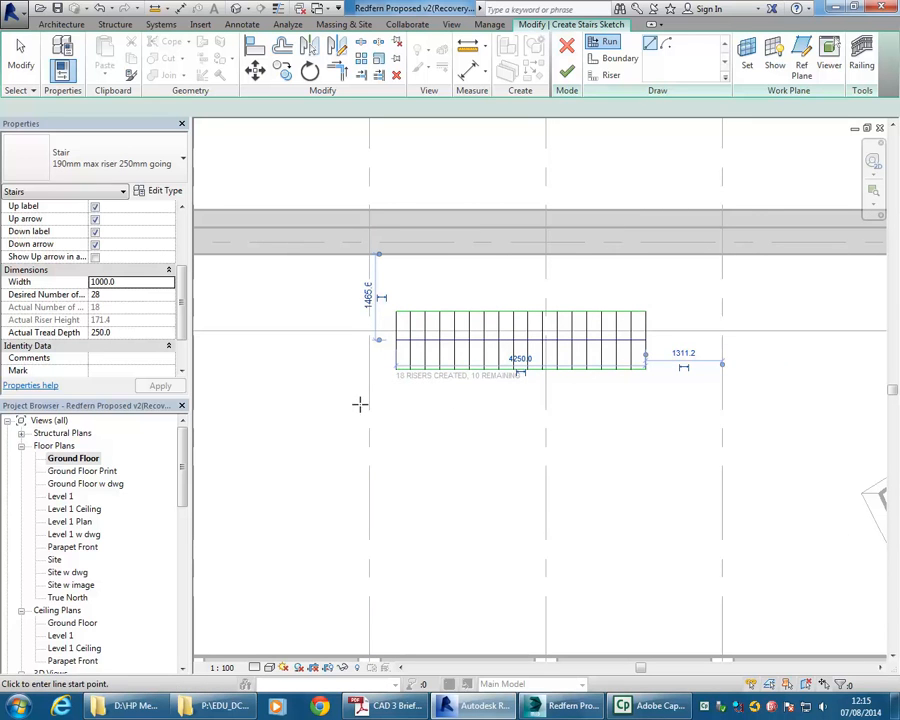
{"action": "left_click", "coordinate": [357, 400]}
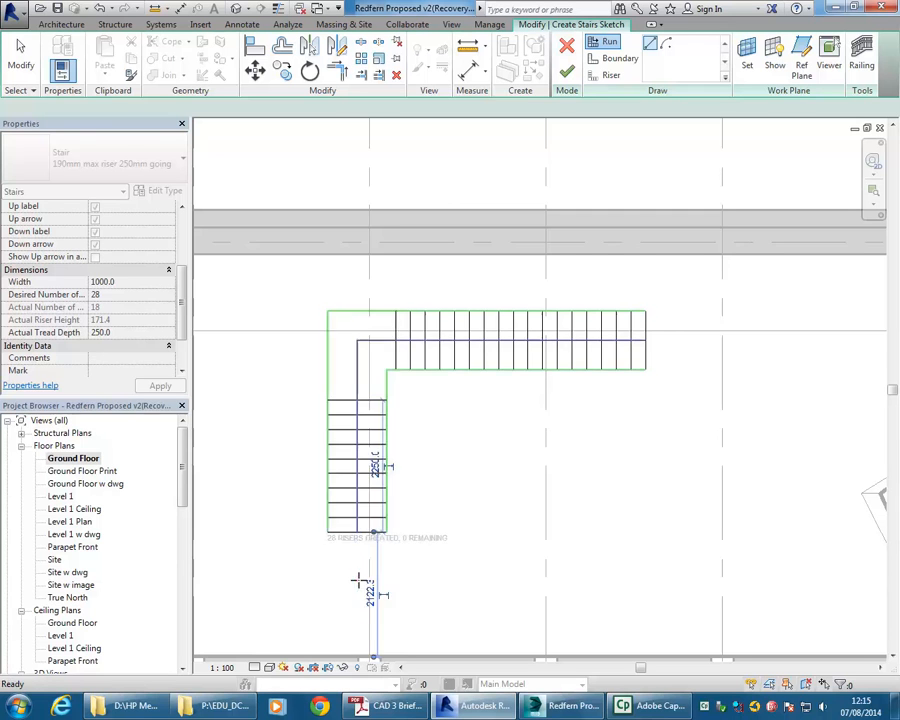
{"action": "left_click", "coordinate": [358, 577]}
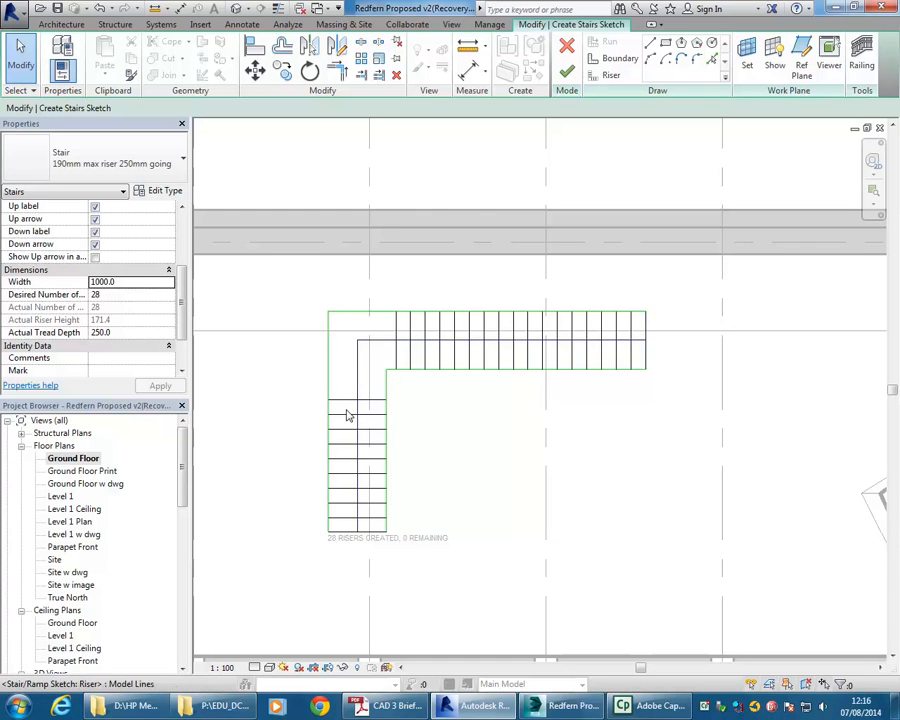
Step: Move the whole L-shaped stair sketch up so its outer boundary sits against the inner face of the upper wall
{"action": "middle_click_drag", "start_coordinate": [459, 498], "coordinate": [406, 502]}
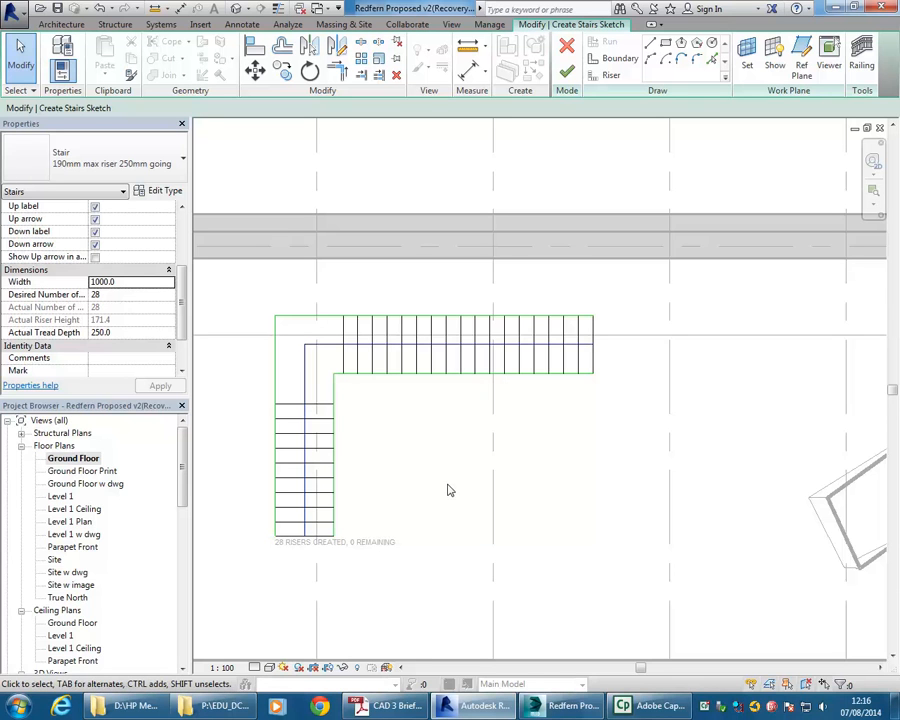
{"action": "mouse_move", "coordinate": [249, 280]}
{"action": "left_mouse_down"}
{"action": "mouse_move", "coordinate": [659, 512]}
{"action": "mouse_move", "coordinate": [673, 563]}
{"action": "left_mouse_up"}
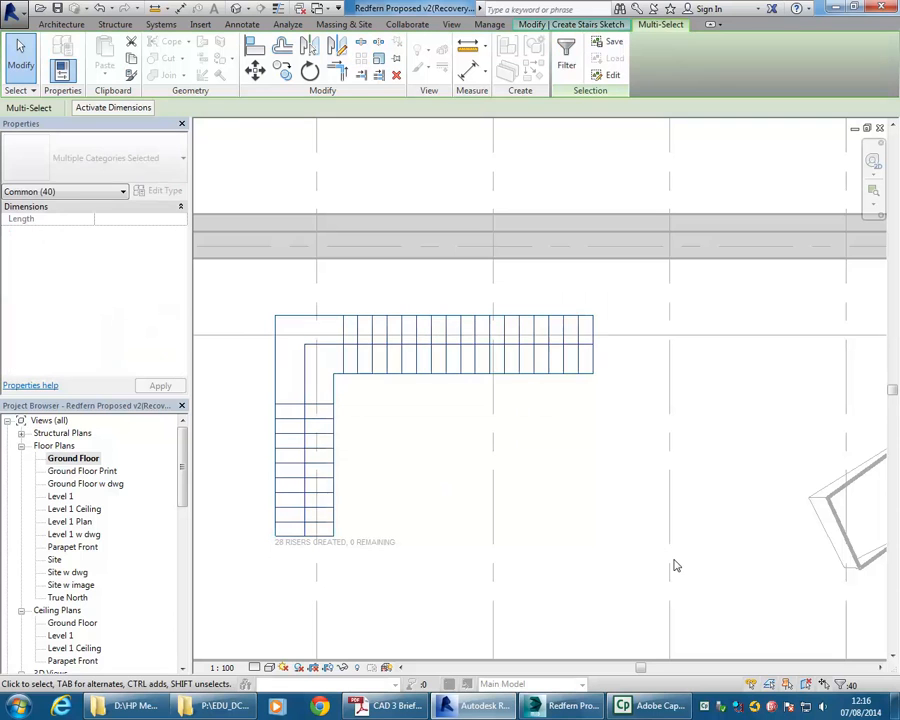
{"action": "left_click_drag", "start_coordinate": [552, 315], "coordinate": [560, 258]}
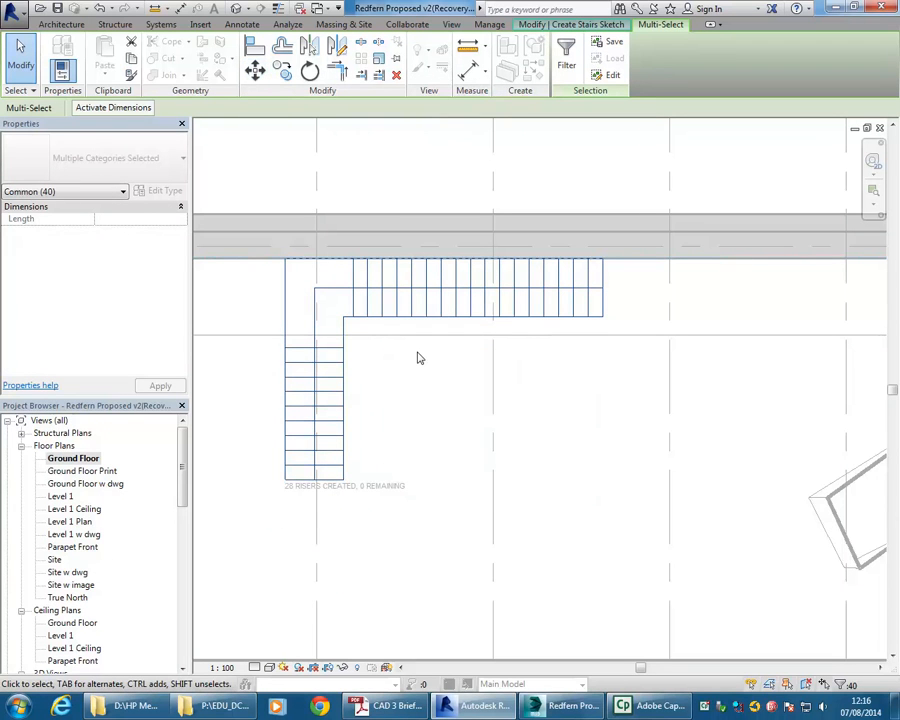
{"action": "key", "text": "Escape"}
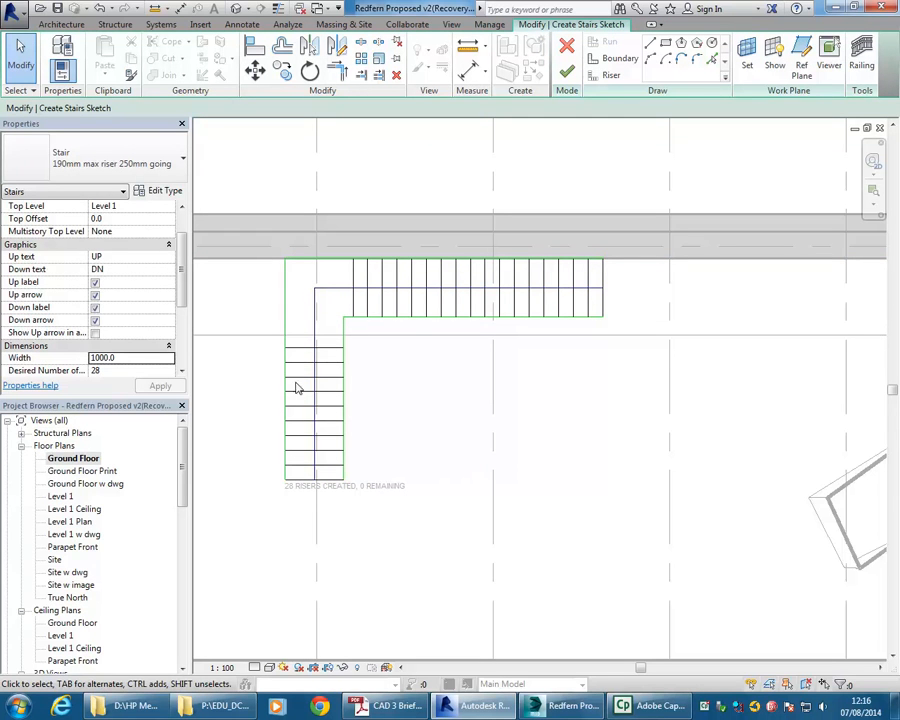
Step: Nudge the second run's risers, boundaries and run line slightly up the plan towards the corner landing, shortening the landing
{"action": "left_click_drag", "start_coordinate": [250, 536], "coordinate": [369, 345]}
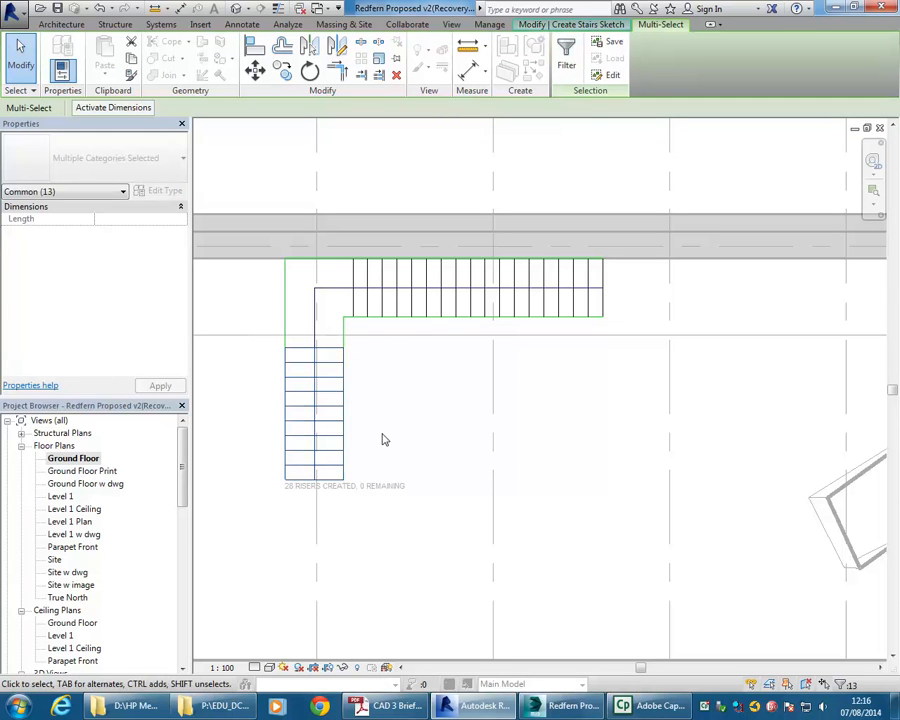
{"action": "key", "text": "Up"}
{"action": "key", "text": "Up"}
{"action": "key", "text": "Up"}
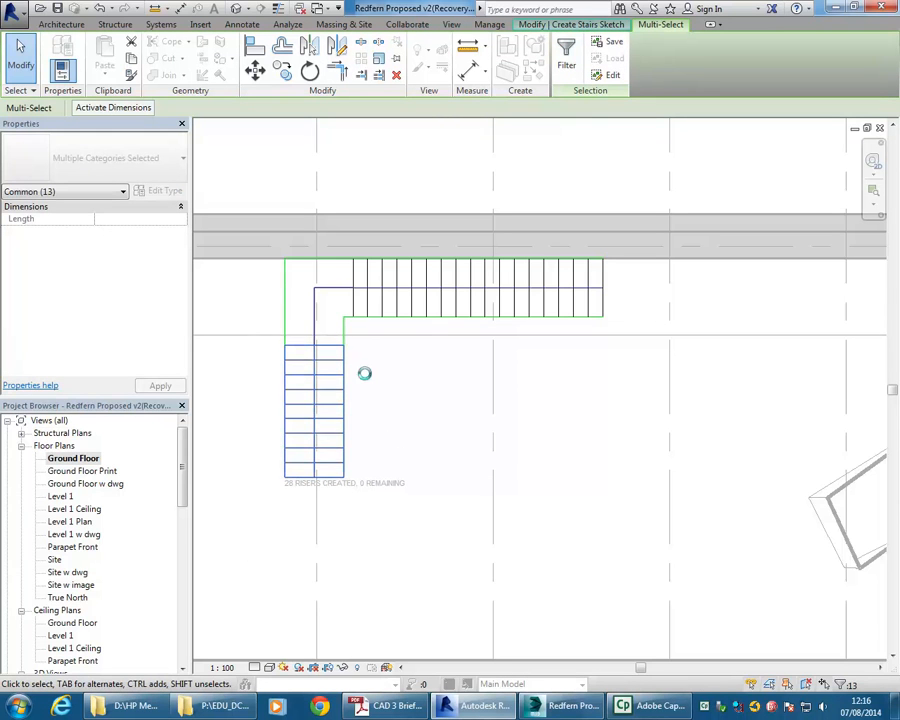
{"action": "scroll", "coordinate": [327, 307], "scroll_direction": "up", "scroll_amount": 3}
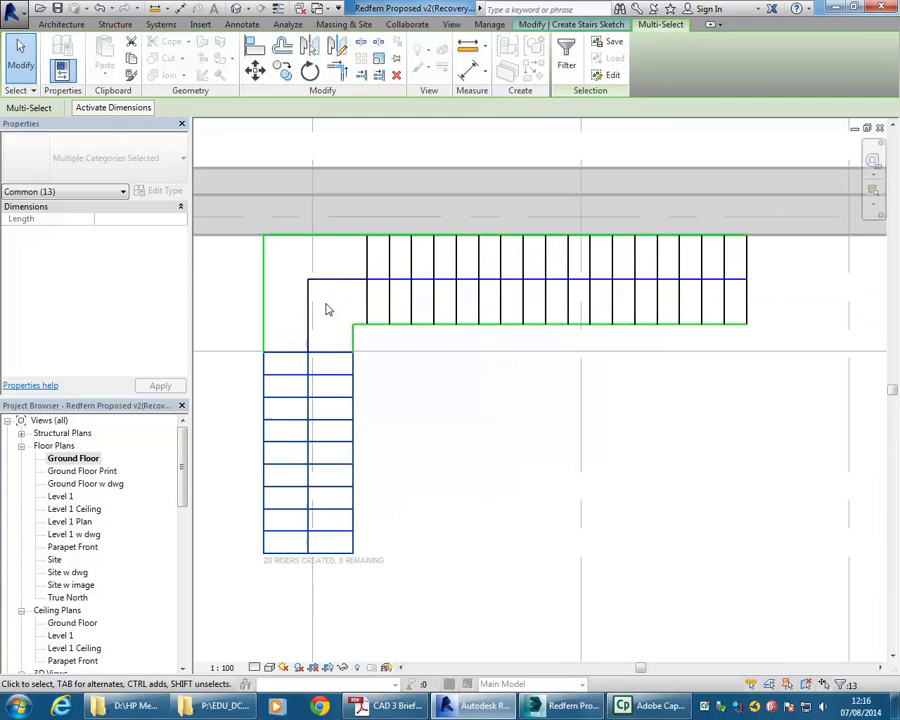
{"action": "key", "text": "Up"}
{"action": "key", "text": "Up"}
{"action": "key", "text": "Up"}
{"action": "key", "text": "Up"}
{"action": "key", "text": "Up"}
{"action": "key", "text": "Up"}
{"action": "key", "text": "Up"}
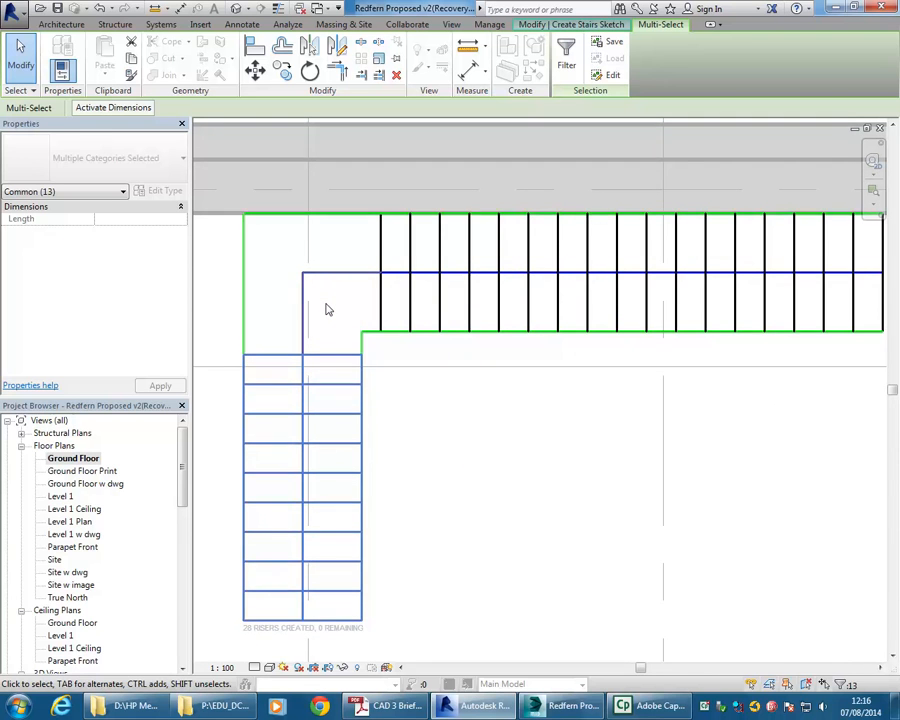
{"action": "scroll", "coordinate": [337, 308], "scroll_direction": "up", "scroll_amount": 3}
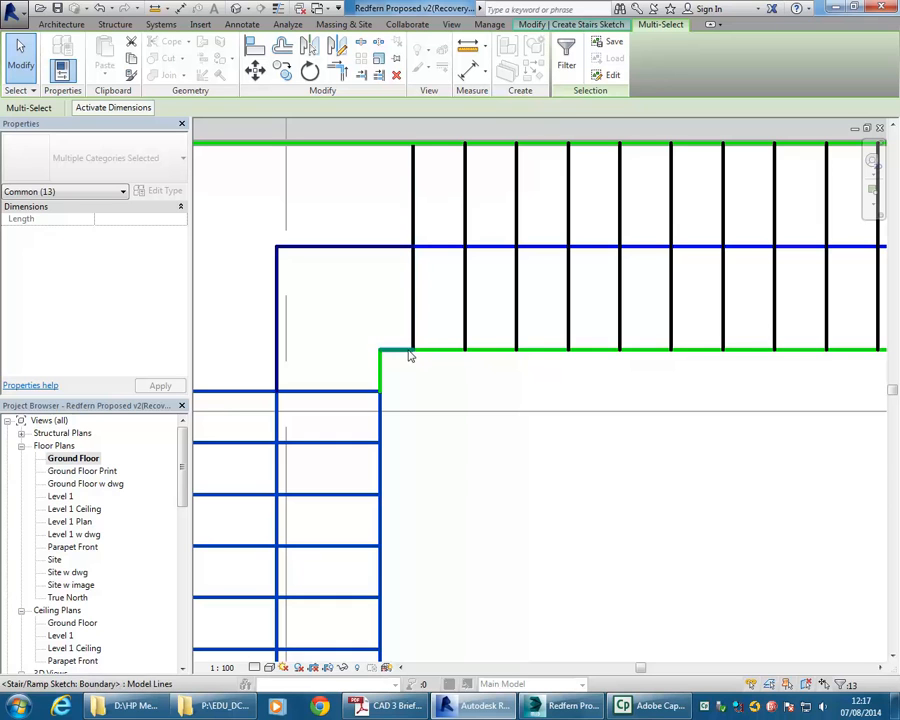
{"action": "scroll", "coordinate": [387, 350], "scroll_direction": "up", "scroll_amount": 2}
{"action": "scroll", "coordinate": [404, 352], "scroll_direction": "down", "scroll_amount": 2}
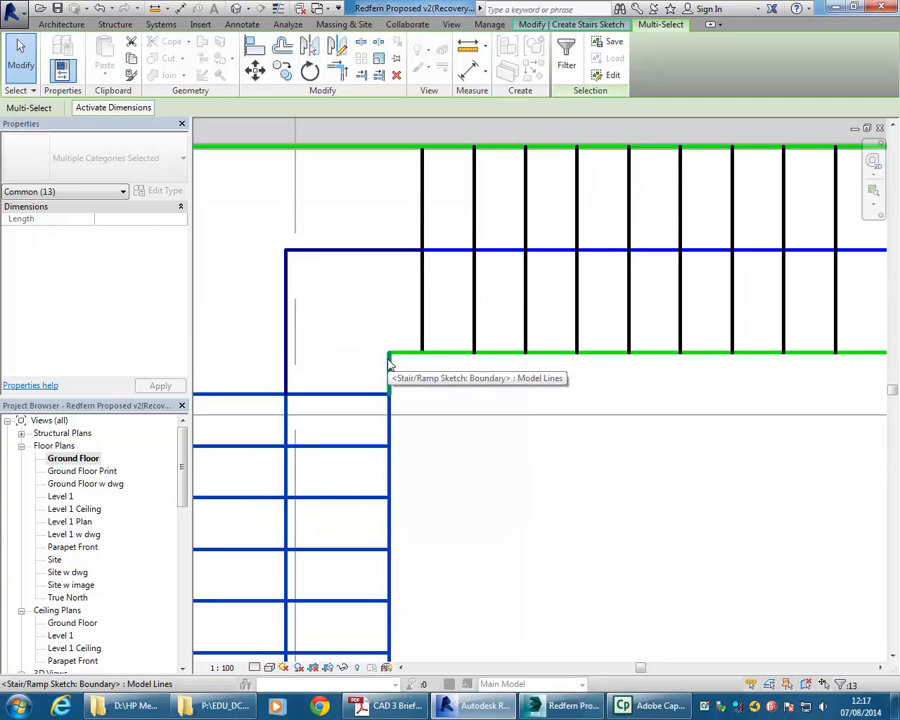
{"action": "scroll", "coordinate": [389, 365], "scroll_direction": "down", "scroll_amount": 2}
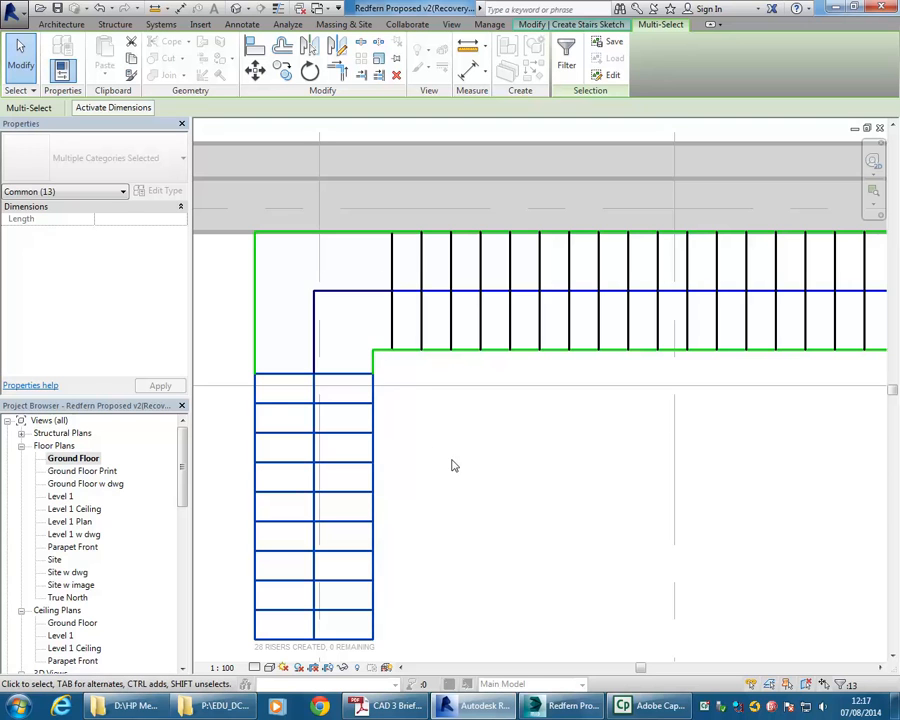
{"action": "left_click", "coordinate": [481, 426]}
Step: Finish the stair sketch and dismiss the warning about the discontinuous rail
{"action": "scroll", "coordinate": [530, 430], "scroll_direction": "down", "scroll_amount": 1}
{"action": "middle_click_drag", "start_coordinate": [530, 430], "coordinate": [431, 422]}
{"action": "scroll", "coordinate": [476, 420], "scroll_direction": "down", "scroll_amount": 1}
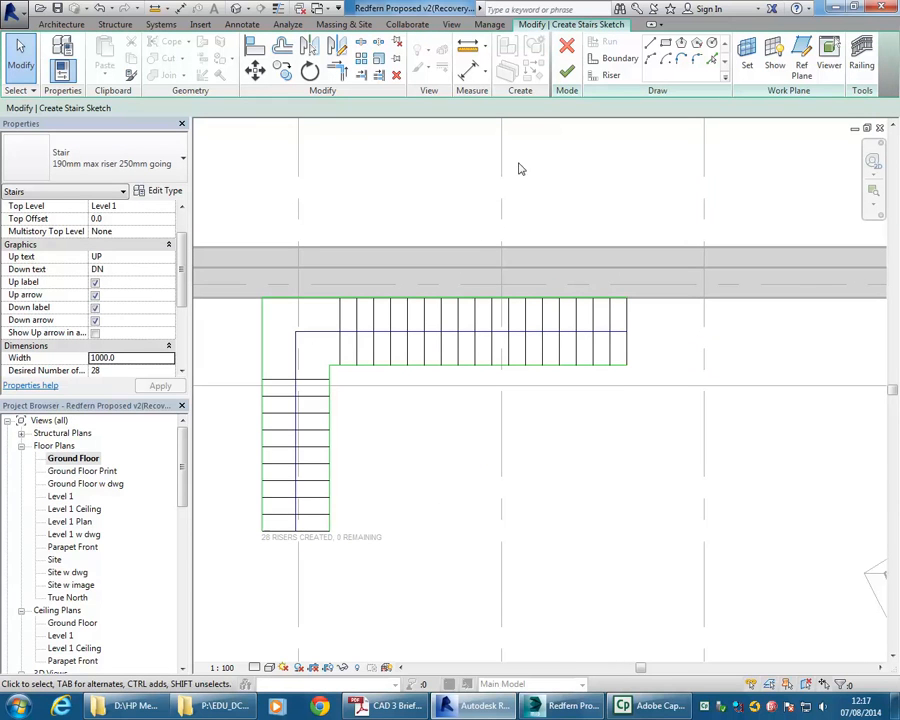
{"action": "left_click", "coordinate": [567, 76]}
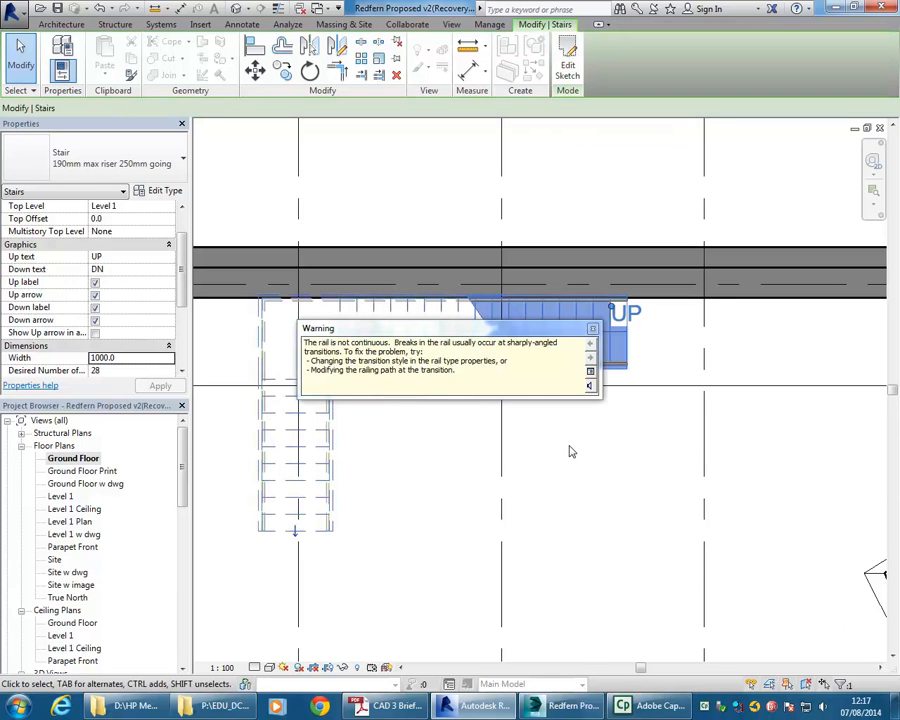
{"action": "left_click_drag", "start_coordinate": [498, 326], "coordinate": [513, 188]}
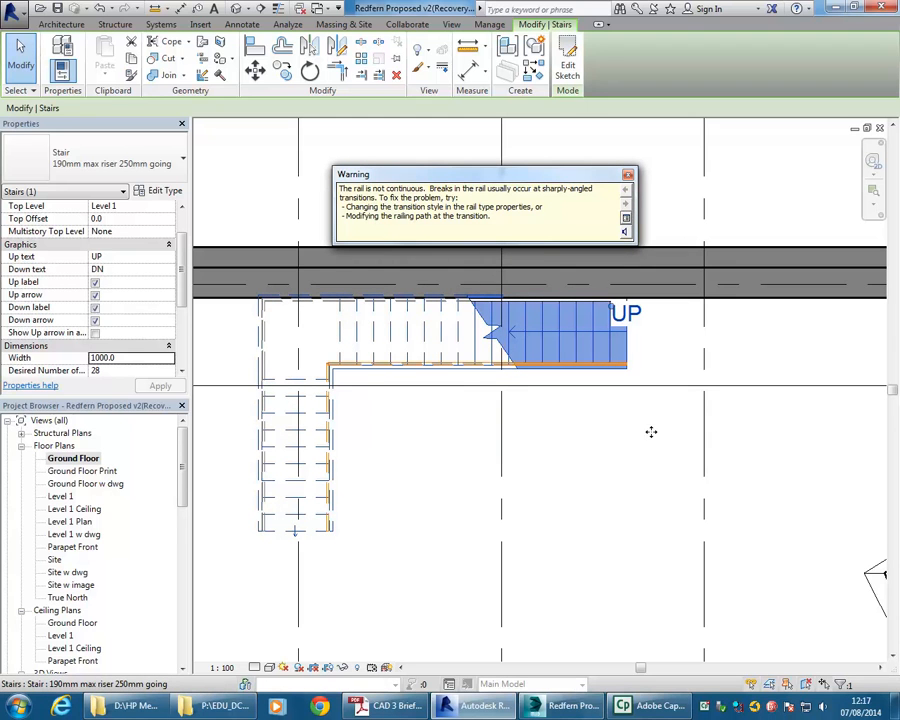
{"action": "left_click", "coordinate": [628, 176]}
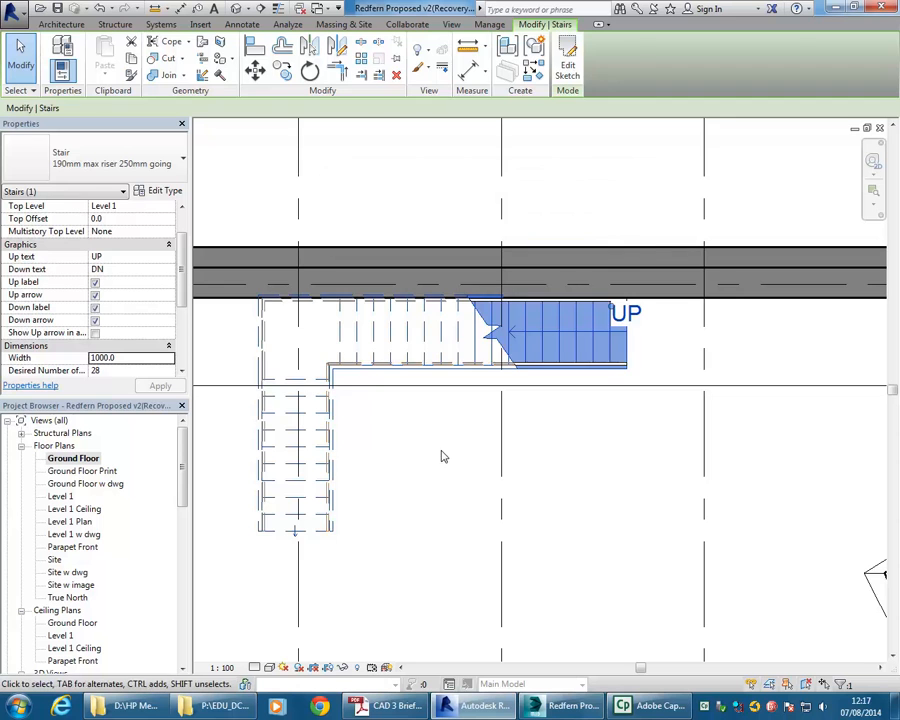
{"action": "key", "text": "Escape"}
Step: Examine the stair's inner 900mm Pipe railing in plan where it turns the landing corner
{"action": "scroll", "coordinate": [301, 336], "scroll_direction": "up", "scroll_amount": 3}
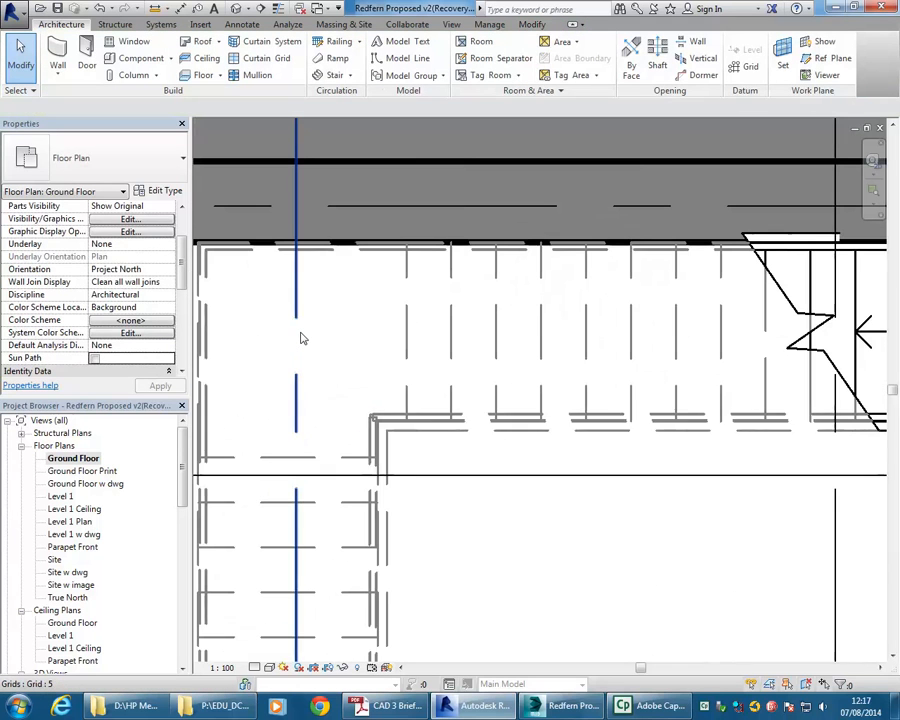
{"action": "left_click", "coordinate": [432, 418]}
{"action": "scroll", "coordinate": [458, 442], "scroll_direction": "down", "scroll_amount": 3}
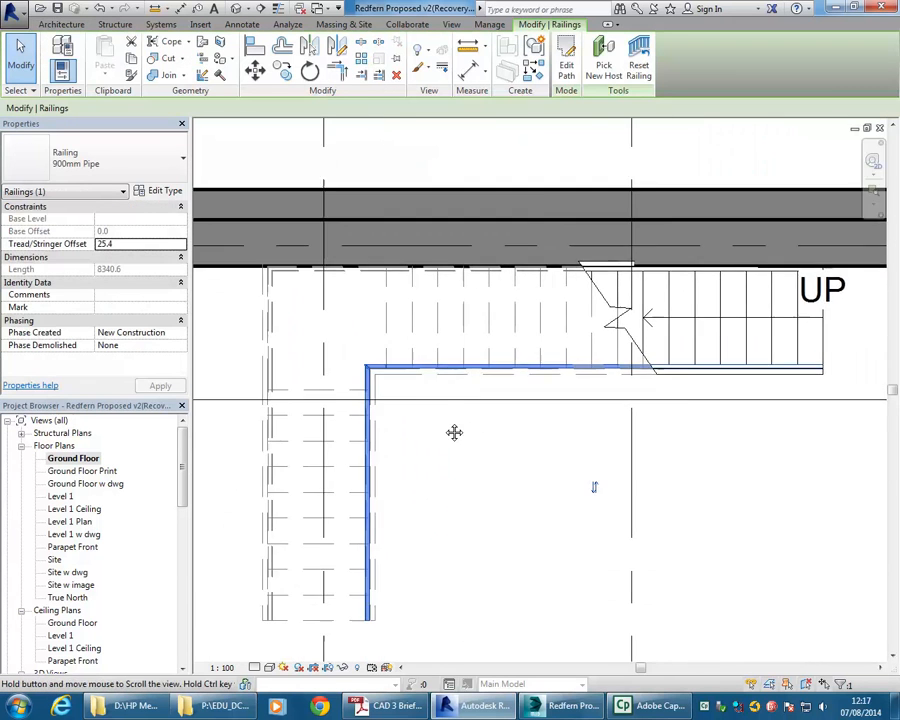
{"action": "scroll", "coordinate": [396, 382], "scroll_direction": "up", "scroll_amount": 5}
{"action": "scroll", "coordinate": [430, 436], "scroll_direction": "up", "scroll_amount": 2}
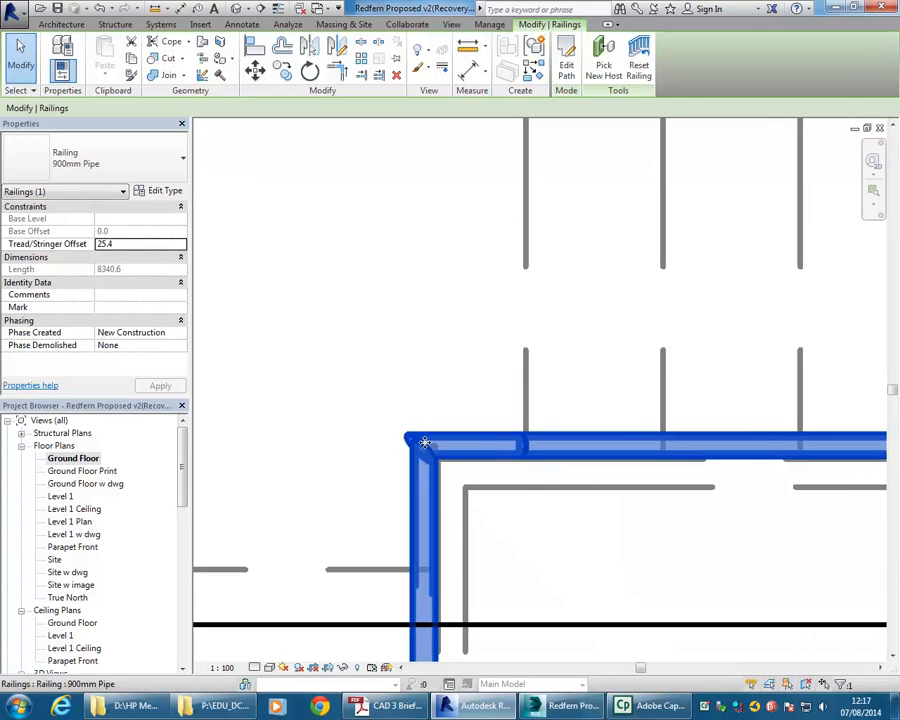
{"action": "scroll", "coordinate": [412, 445], "scroll_direction": "down", "scroll_amount": 5}
{"action": "middle_click_drag", "start_coordinate": [424, 456], "coordinate": [400, 378]}
{"action": "left_click", "coordinate": [480, 501]}
Step: Open the Section 3 view from its section marker and examine the new stair and its railing at the landing
{"action": "scroll", "coordinate": [480, 501], "scroll_direction": "down", "scroll_amount": 2}
{"action": "middle_click_drag", "start_coordinate": [480, 501], "coordinate": [532, 422]}
{"action": "scroll", "coordinate": [428, 436], "scroll_direction": "down", "scroll_amount": 5}
{"action": "middle_click_drag", "start_coordinate": [231, 388], "coordinate": [272, 372]}
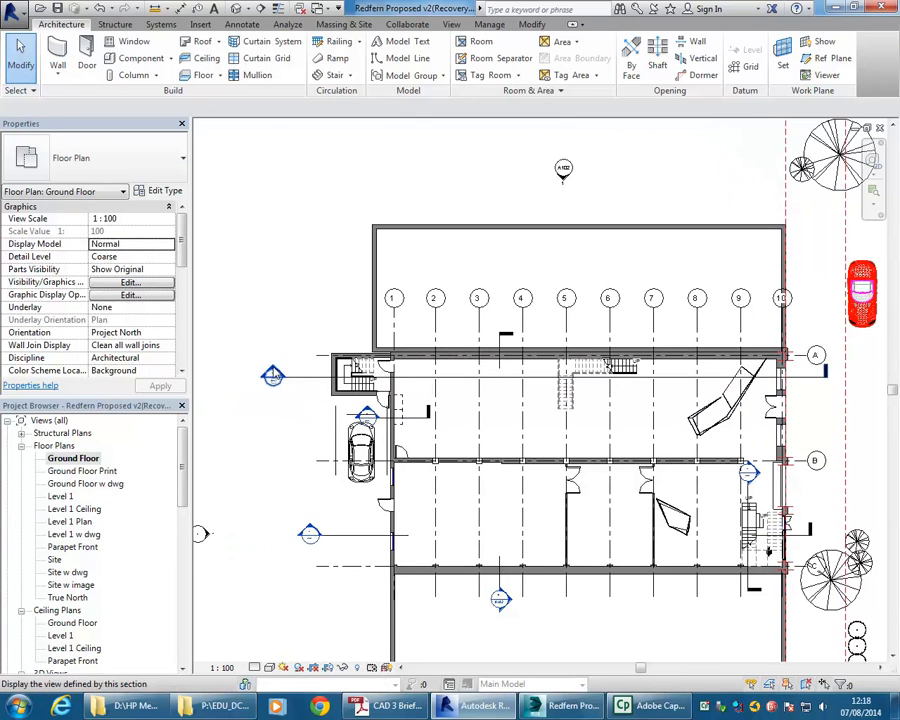
{"action": "double_click", "coordinate": [272, 375]}
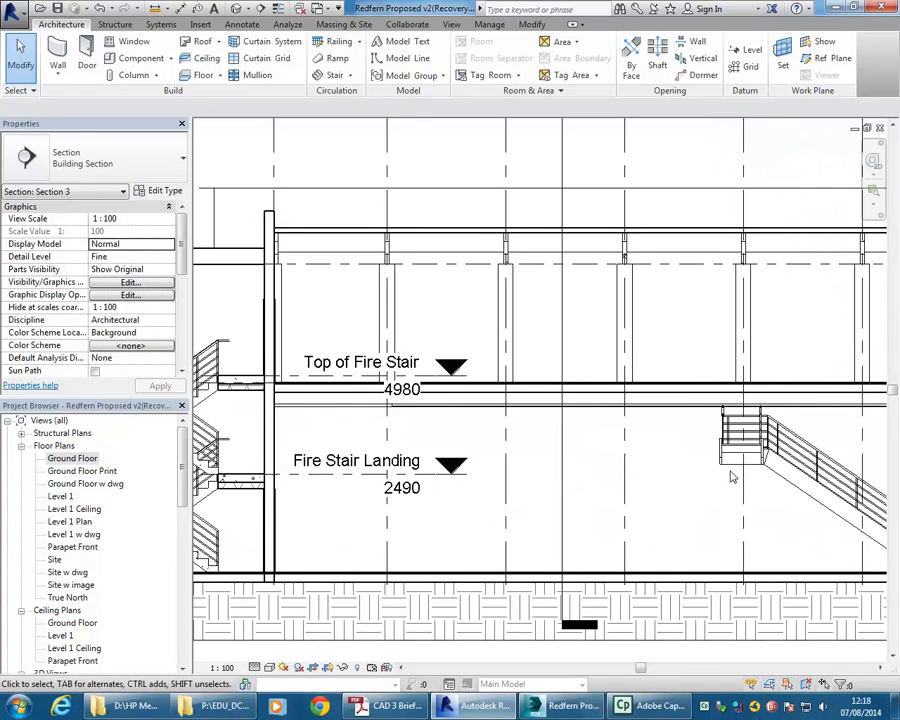
{"action": "middle_click_drag", "start_coordinate": [730, 477], "coordinate": [506, 456]}
{"action": "scroll", "coordinate": [518, 546], "scroll_direction": "up", "scroll_amount": 3}
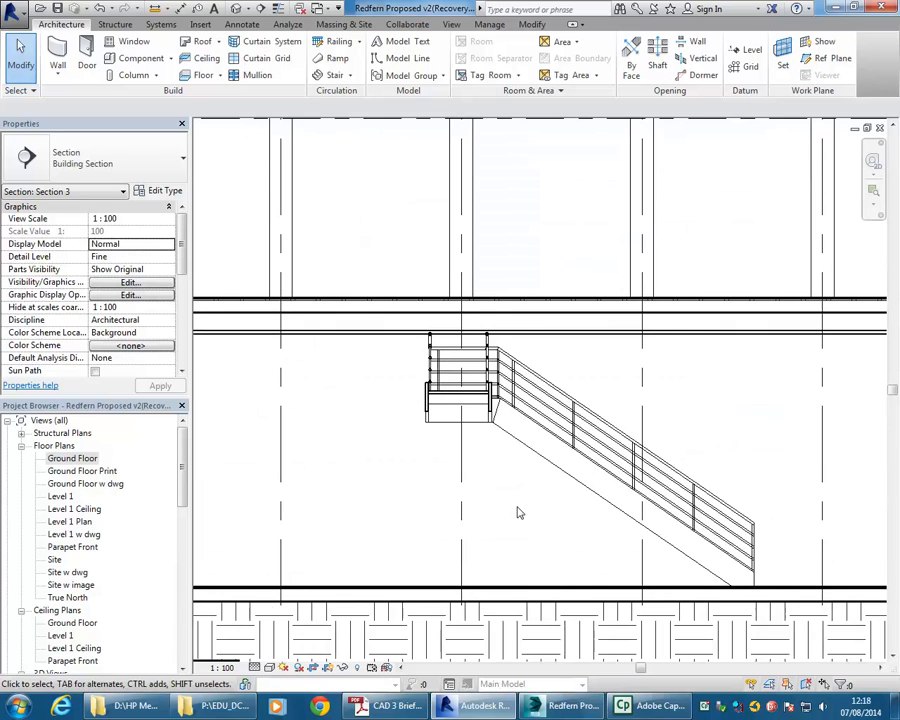
{"action": "scroll", "coordinate": [500, 330], "scroll_direction": "up", "scroll_amount": 6}
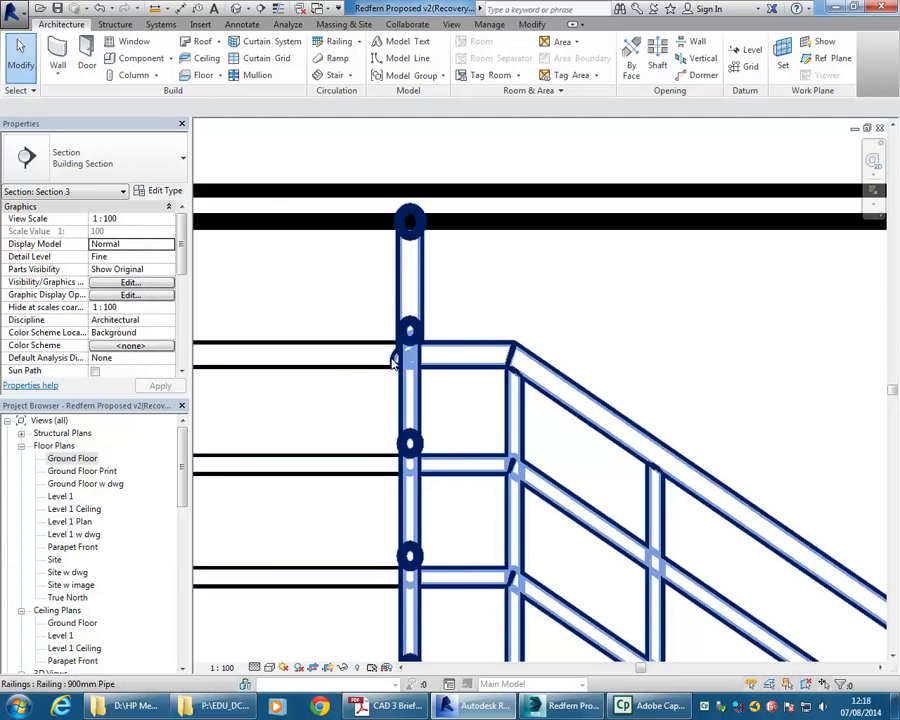
{"action": "scroll", "coordinate": [372, 363], "scroll_direction": "down", "scroll_amount": 3}
{"action": "scroll", "coordinate": [372, 363], "scroll_direction": "down", "scroll_amount": 2}
{"action": "scroll", "coordinate": [425, 405], "scroll_direction": "down", "scroll_amount": 3}
{"action": "scroll", "coordinate": [406, 474], "scroll_direction": "up", "scroll_amount": 3}
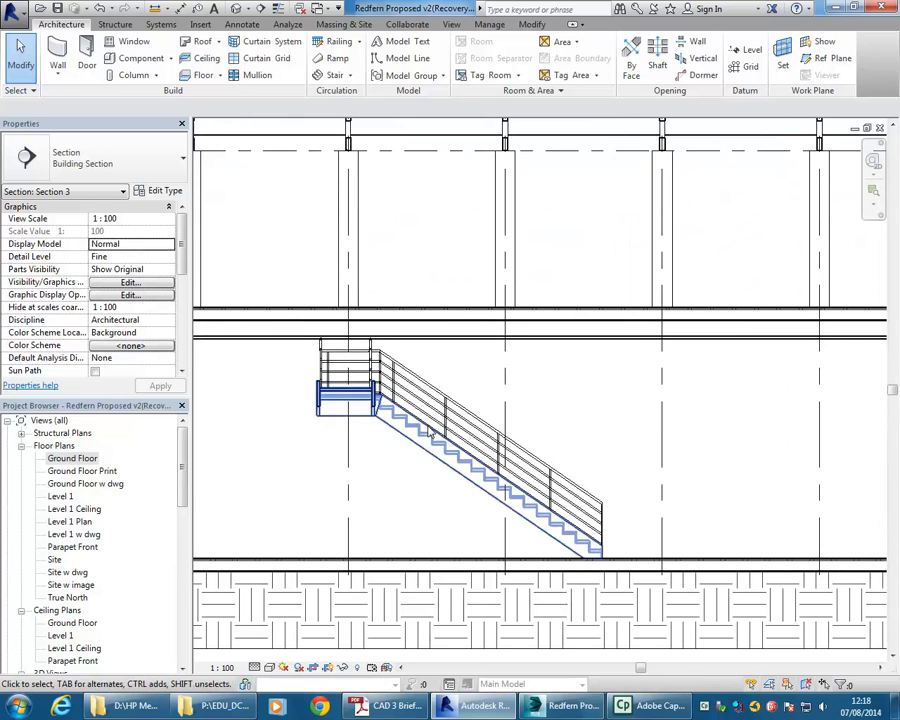
Step: Open the 3D Cutaway interior view
{"action": "left_click_drag", "start_coordinate": [183, 471], "coordinate": [179, 551]}
{"action": "double_click", "coordinate": [97, 573]}
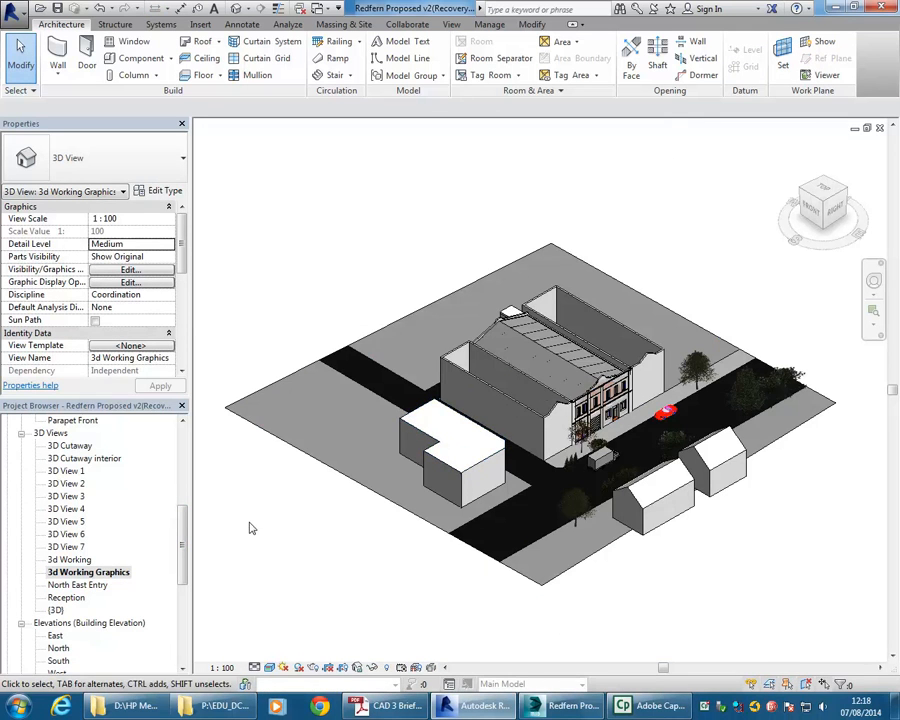
{"action": "double_click", "coordinate": [82, 458]}
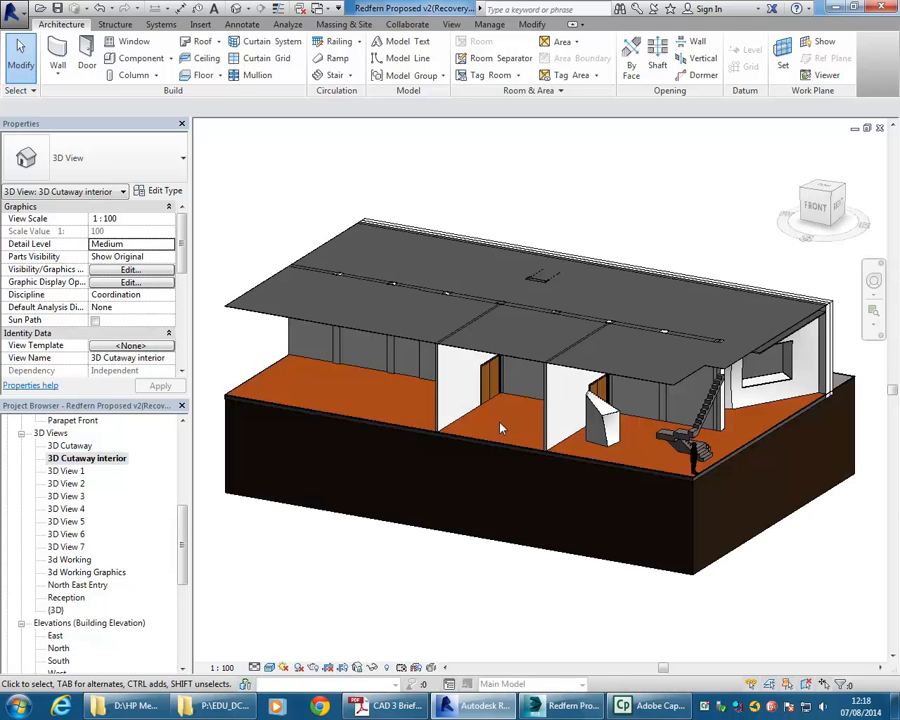
Step: Hide the Level 1 timber floor and the plain compound ceiling as elements in the cutaway view
{"action": "left_click", "coordinate": [657, 386]}
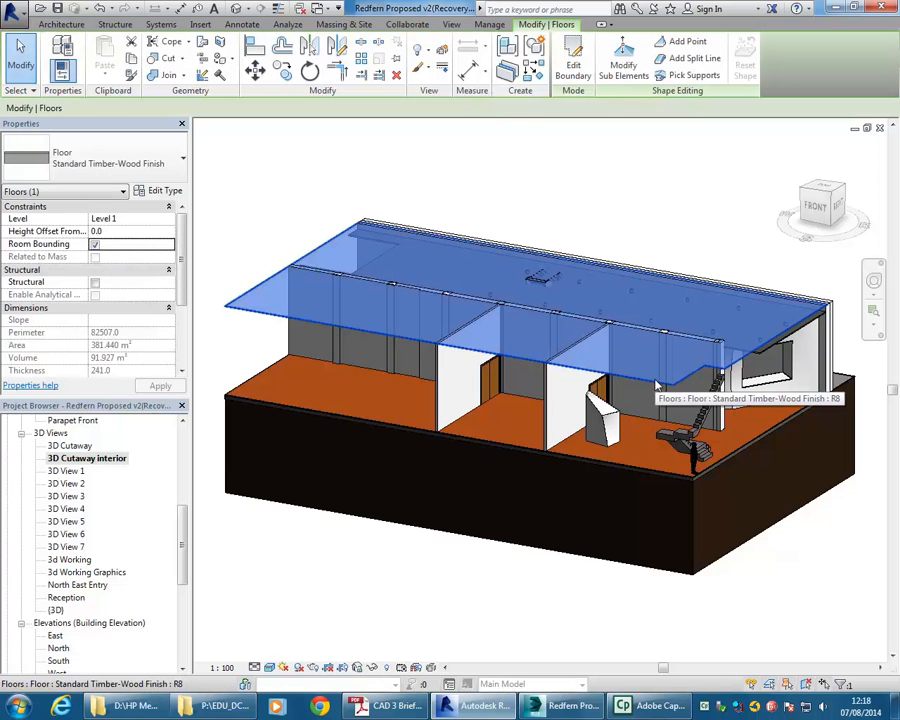
{"action": "right_click", "coordinate": [657, 386]}
{"action": "mouse_move", "coordinate": [683, 452]}
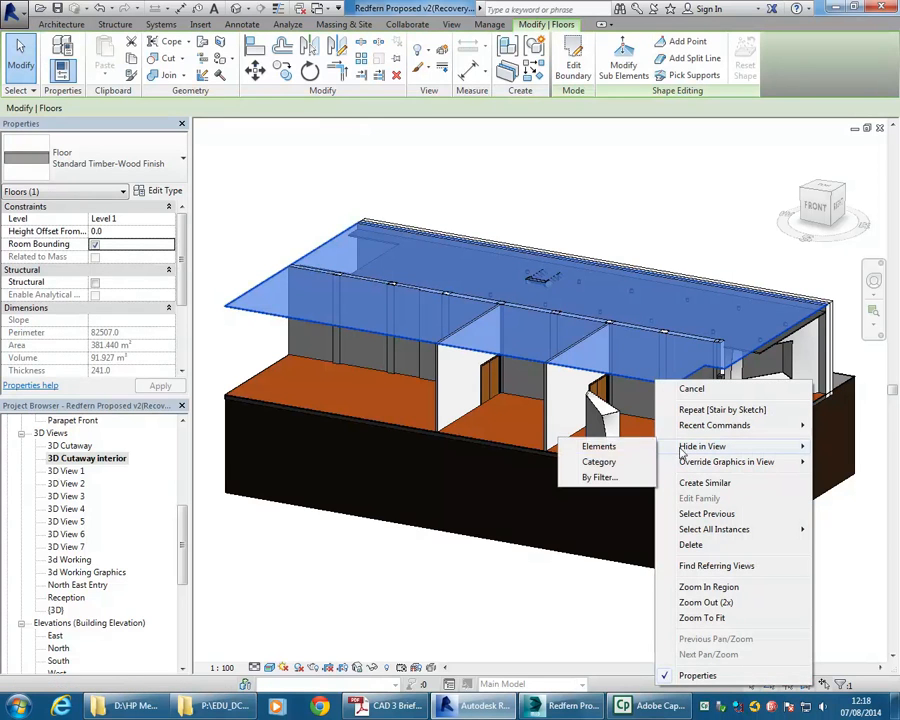
{"action": "left_click", "coordinate": [598, 446]}
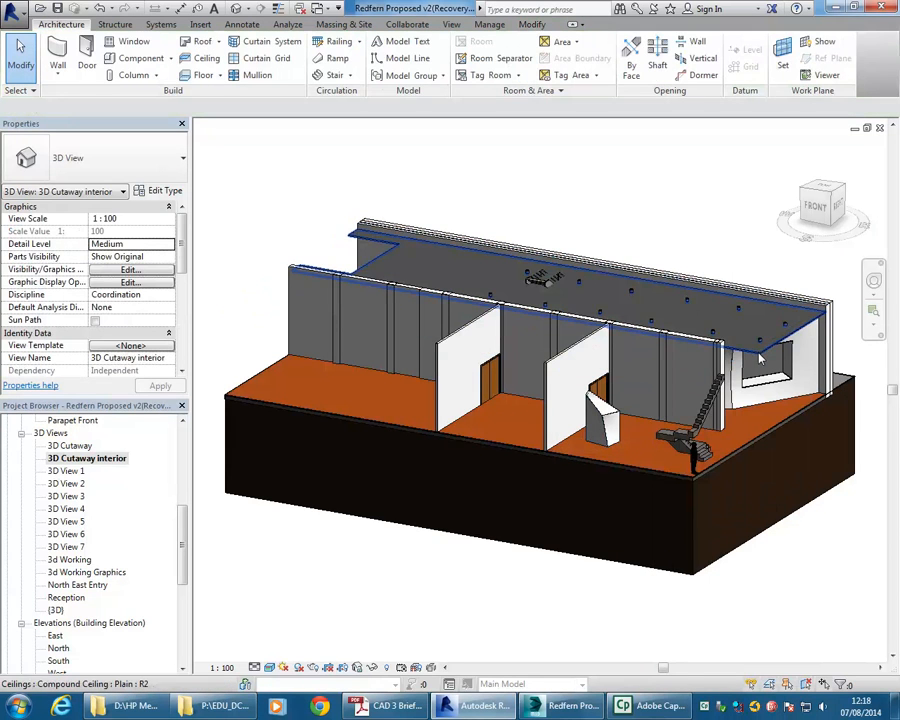
{"action": "left_click", "coordinate": [760, 356]}
{"action": "right_click", "coordinate": [520, 192]}
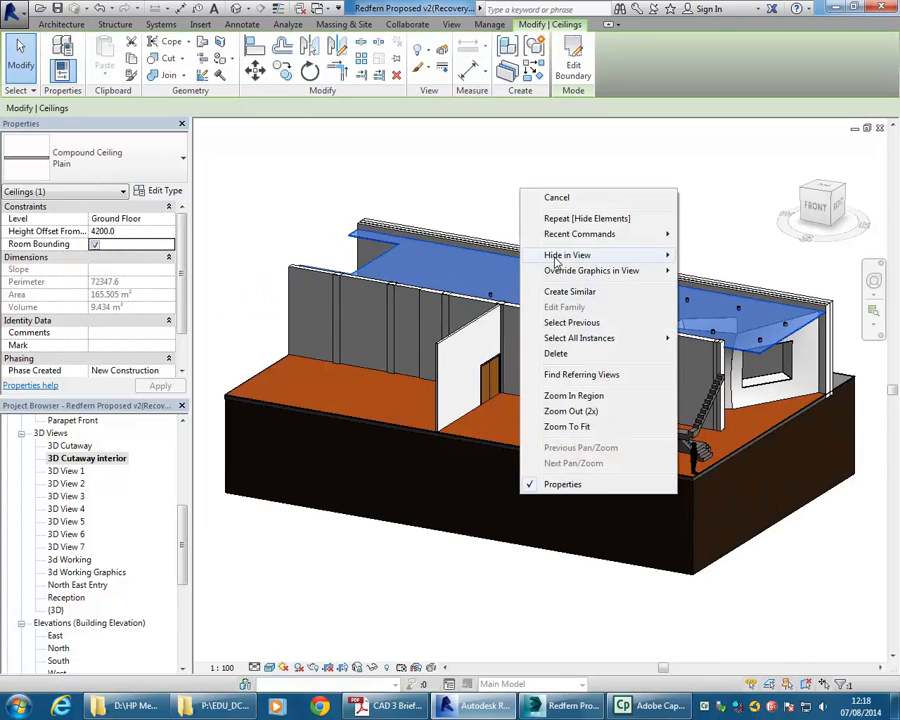
{"action": "mouse_move", "coordinate": [557, 258]}
{"action": "left_click", "coordinate": [715, 255]}
Step: Examine the new stair in 3D, especially how the inner railing and top rail turn at the landing corner
{"action": "middle_click_drag", "start_coordinate": [538, 237], "coordinate": [442, 354], "text": "shift"}
{"action": "scroll", "coordinate": [608, 292], "scroll_direction": "up", "scroll_amount": 2}
{"action": "middle_click_drag", "start_coordinate": [577, 437], "coordinate": [584, 407], "text": "shift"}
{"action": "scroll", "coordinate": [464, 244], "scroll_direction": "up", "scroll_amount": 3}
{"action": "scroll", "coordinate": [460, 490], "scroll_direction": "up", "scroll_amount": 5}
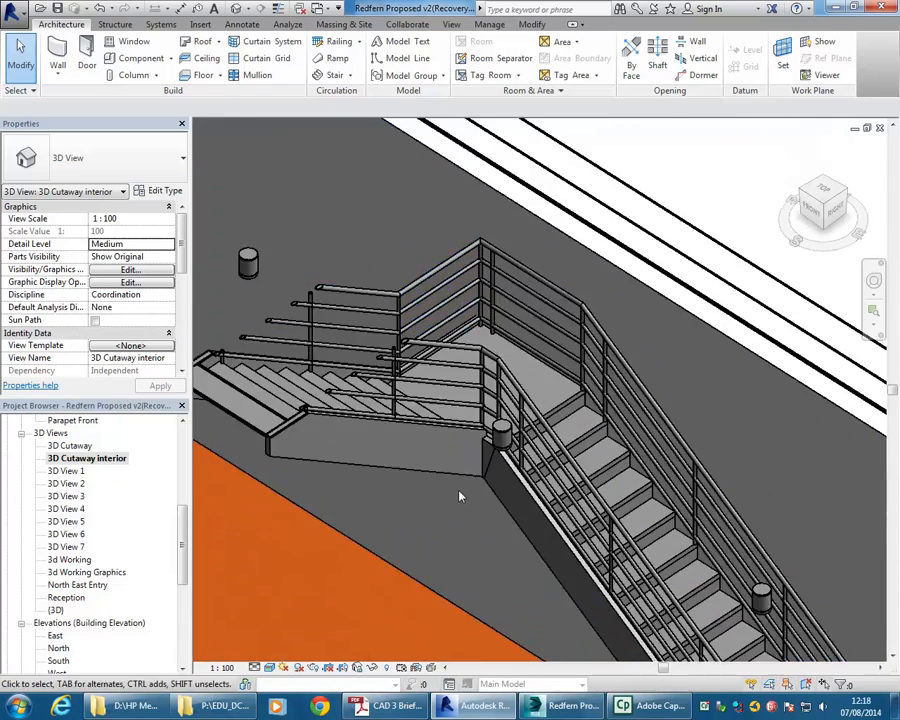
{"action": "scroll", "coordinate": [438, 316], "scroll_direction": "up", "scroll_amount": 6}
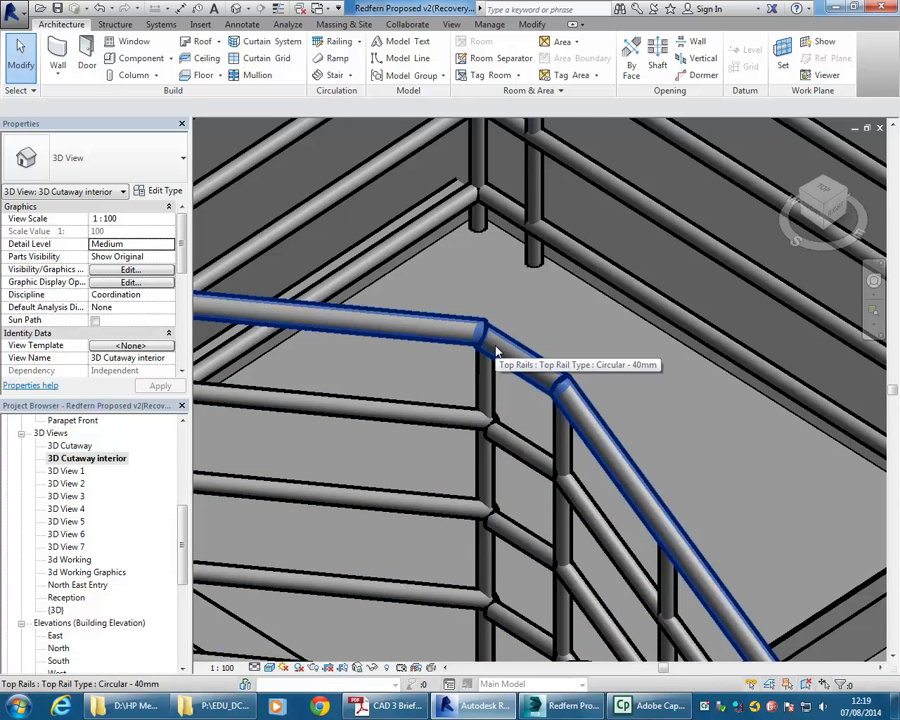
{"action": "scroll", "coordinate": [496, 350], "scroll_direction": "down", "scroll_amount": 5}
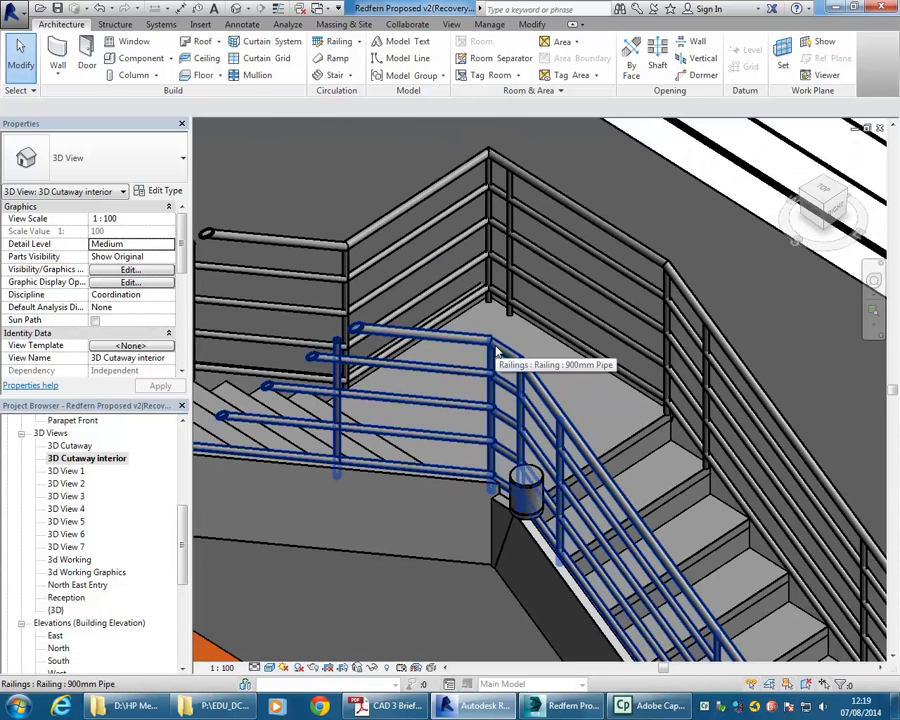
{"action": "scroll", "coordinate": [496, 350], "scroll_direction": "down", "scroll_amount": 6}
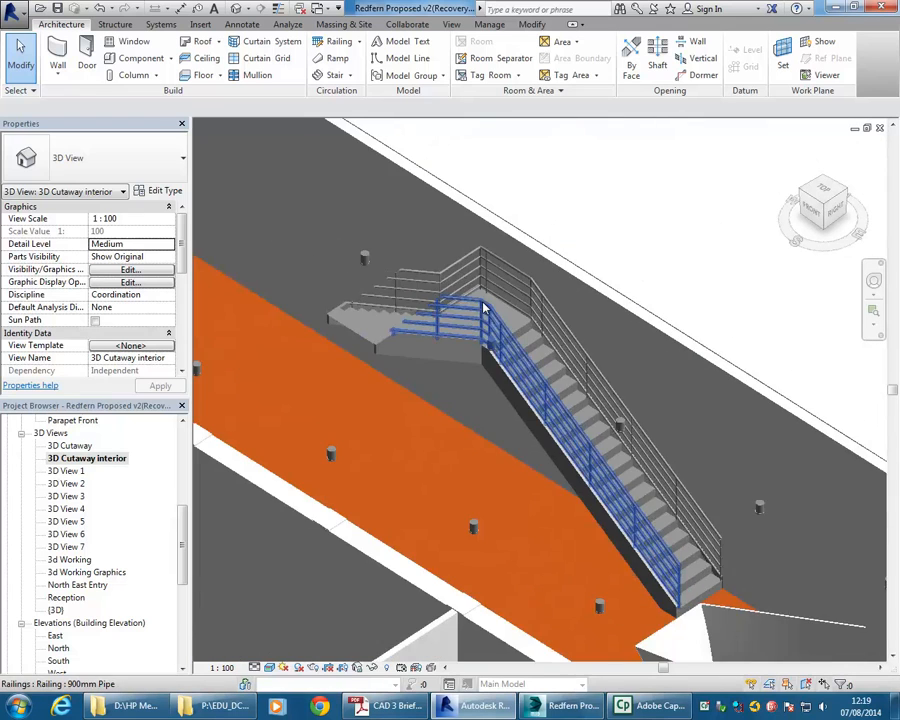
{"action": "scroll", "coordinate": [465, 442], "scroll_direction": "down", "scroll_amount": 3}
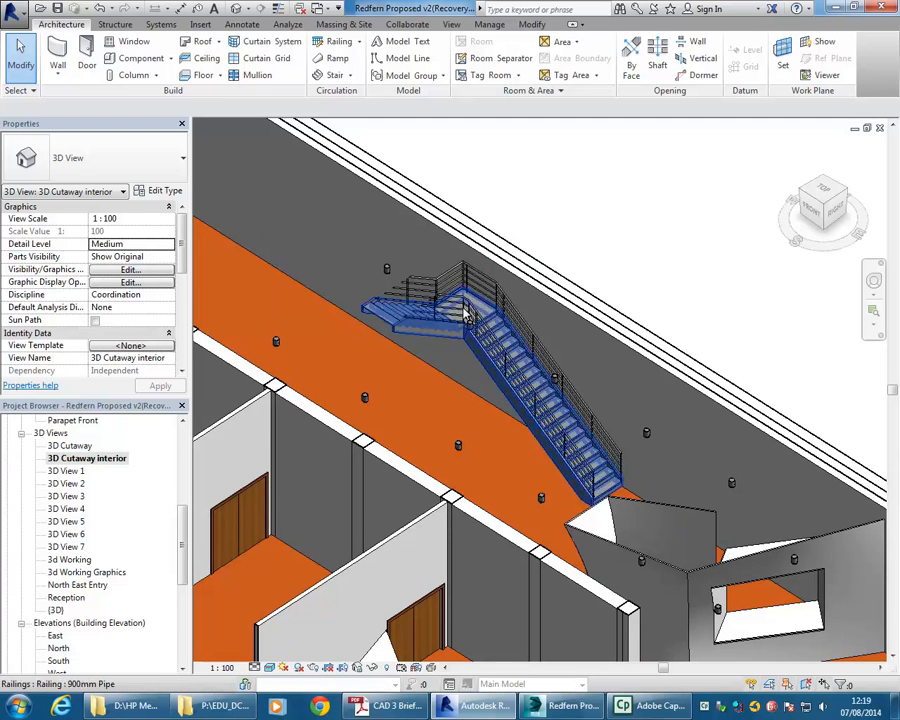
{"action": "scroll", "coordinate": [450, 285], "scroll_direction": "up", "scroll_amount": 5}
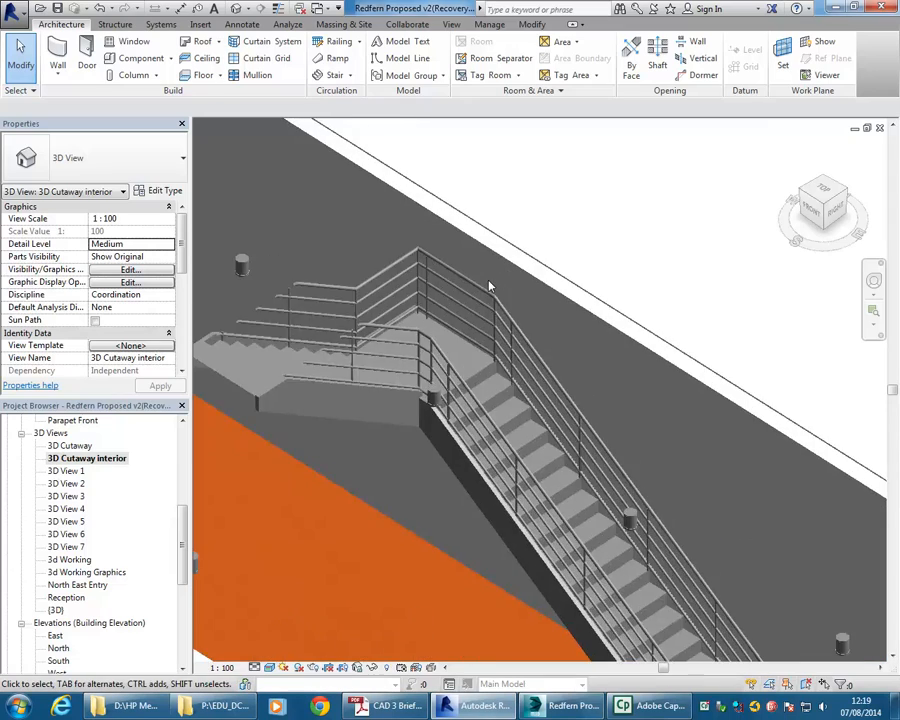
Step: Examine the new stair in 3D from the landing to the foot of the lower flight, including its outer railing
{"action": "middle_click_drag", "start_coordinate": [322, 343], "coordinate": [428, 316]}
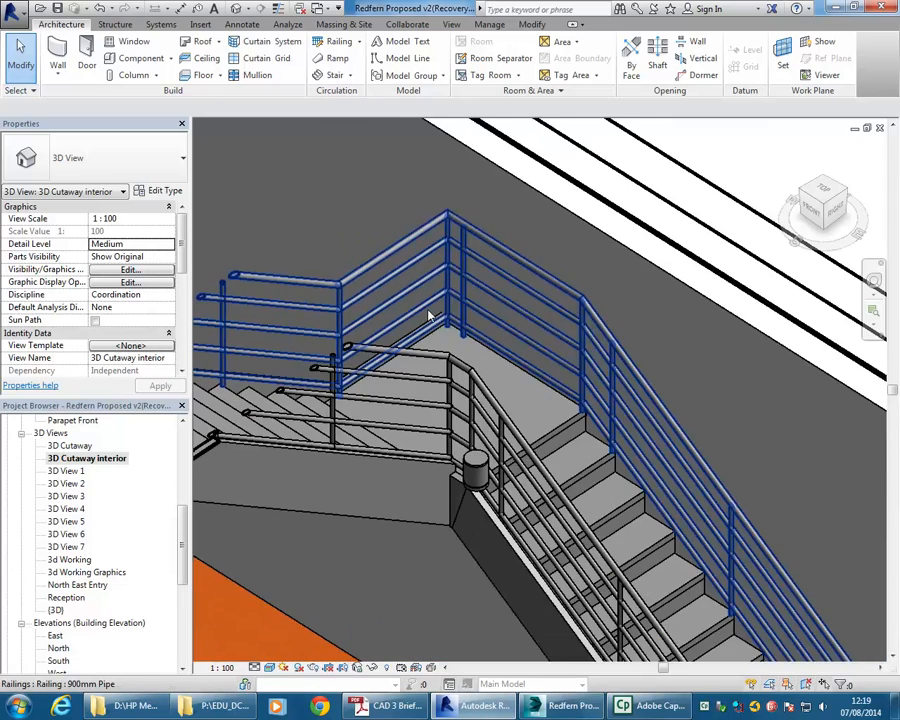
{"action": "scroll", "coordinate": [430, 318], "scroll_direction": "down", "scroll_amount": 8}
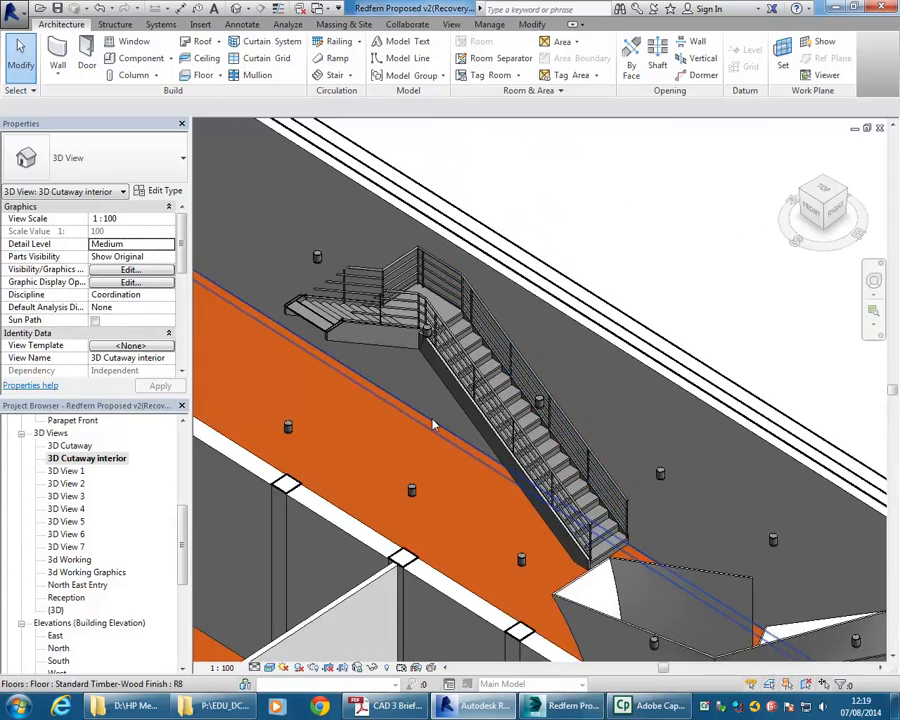
{"action": "scroll", "coordinate": [600, 515], "scroll_direction": "up", "scroll_amount": 5}
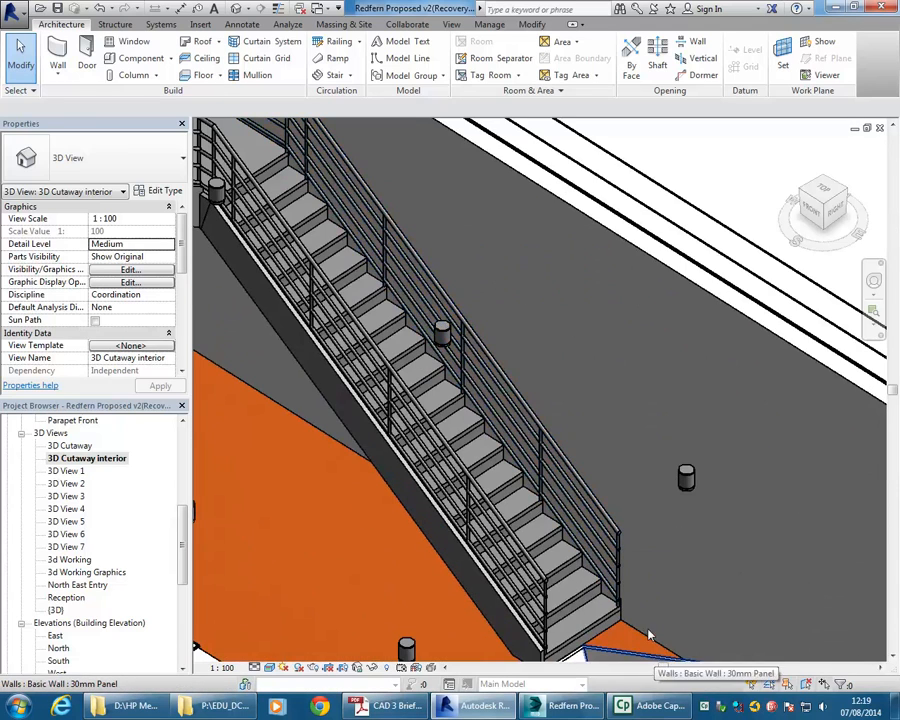
{"action": "left_click", "coordinate": [604, 534]}
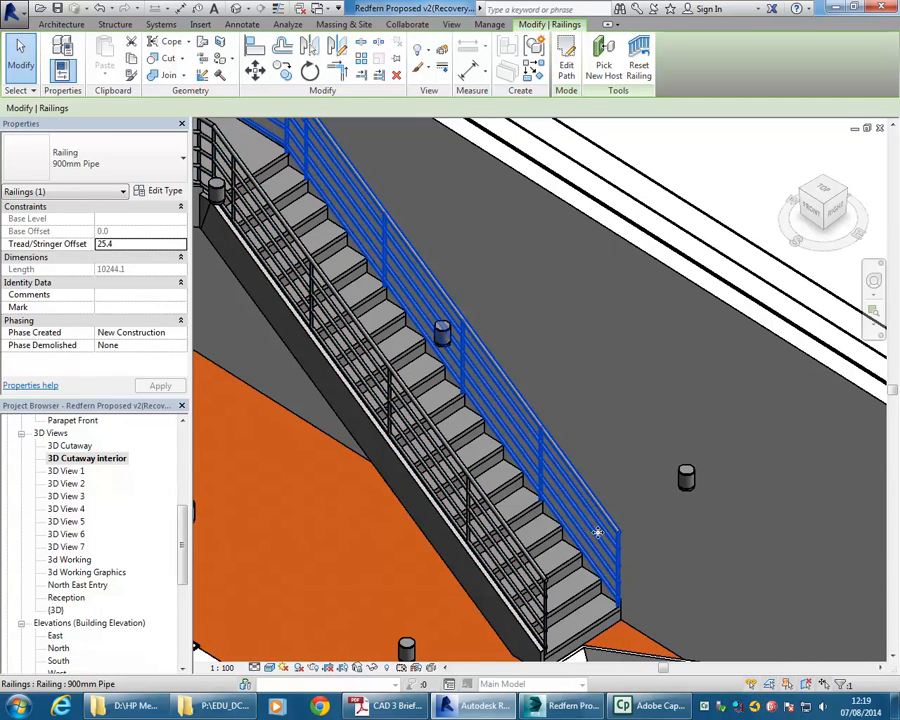
{"action": "key", "text": "Escape"}
{"action": "scroll", "coordinate": [598, 535], "scroll_direction": "down", "scroll_amount": 5}
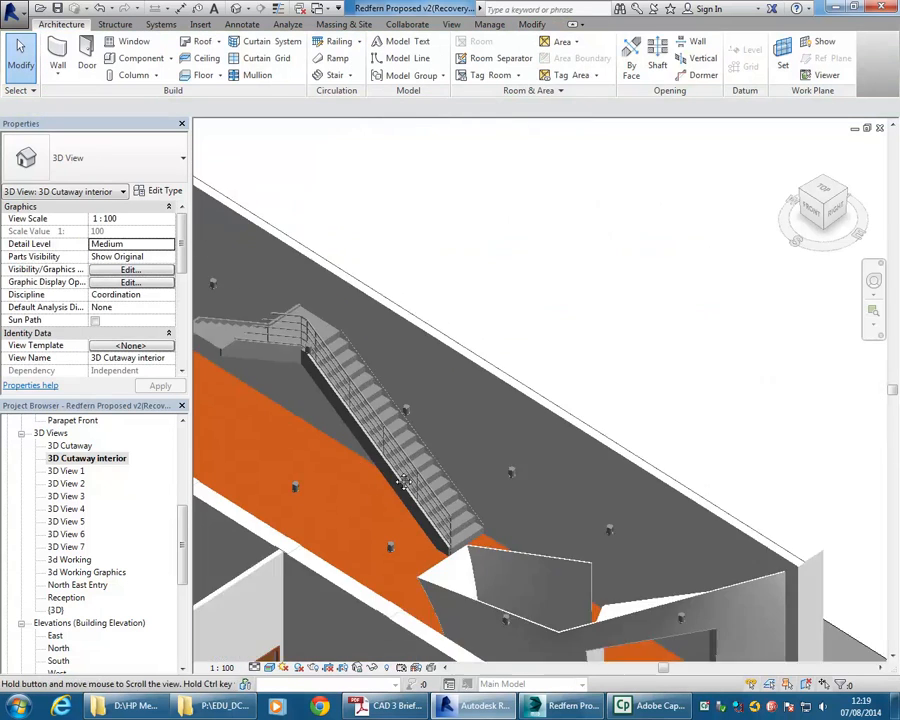
{"action": "middle_click_drag", "start_coordinate": [397, 490], "coordinate": [406, 399]}
{"action": "scroll", "coordinate": [371, 497], "scroll_direction": "up", "scroll_amount": 1}
{"action": "scroll", "coordinate": [369, 484], "scroll_direction": "down", "scroll_amount": 1}
{"action": "scroll", "coordinate": [420, 450], "scroll_direction": "down", "scroll_amount": 1}
{"action": "middle_click_drag", "start_coordinate": [424, 447], "coordinate": [412, 367]}
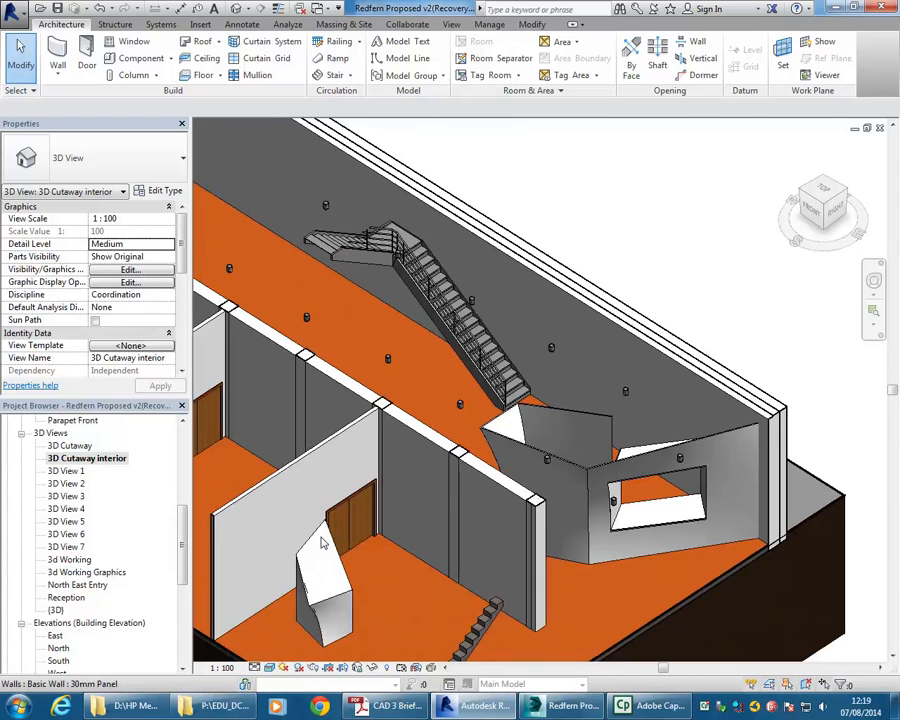
Step: Reveal the hidden elements in the 3D Cutaway interior view
{"action": "left_click", "coordinate": [387, 667]}
{"action": "scroll", "coordinate": [496, 412], "scroll_direction": "down", "scroll_amount": 1}
{"action": "middle_click_drag", "start_coordinate": [496, 412], "coordinate": [465, 328]}
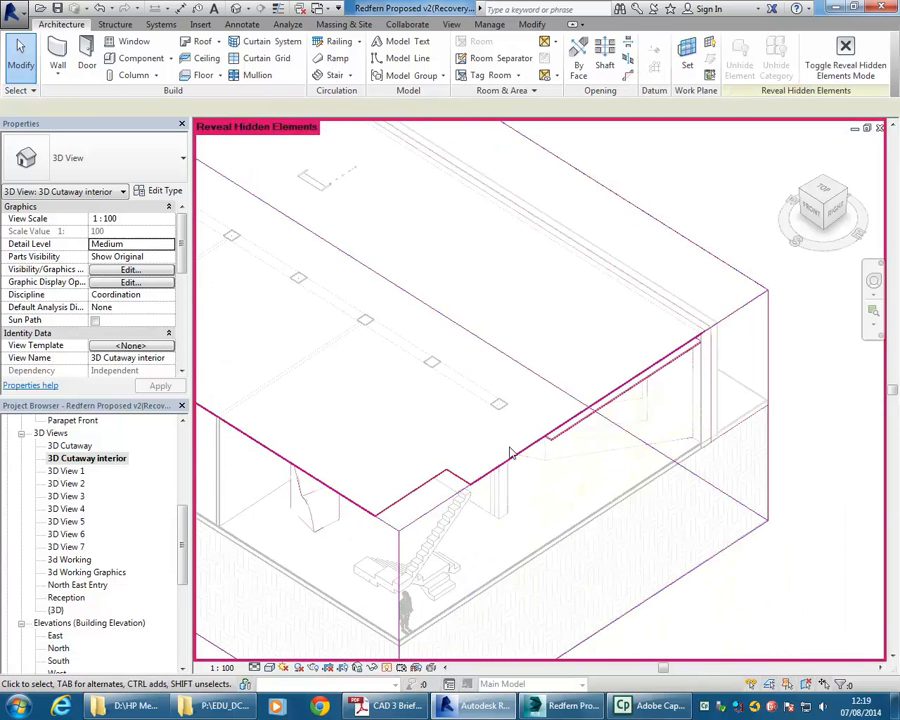
{"action": "left_click", "coordinate": [563, 440]}
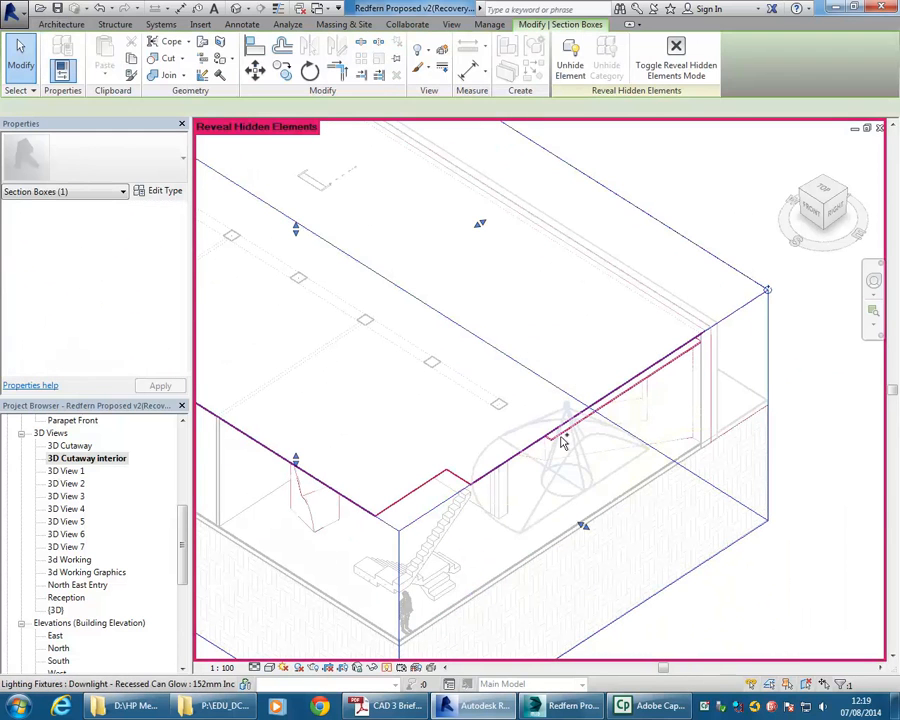
{"action": "left_click", "coordinate": [674, 361], "text": "ctrl"}
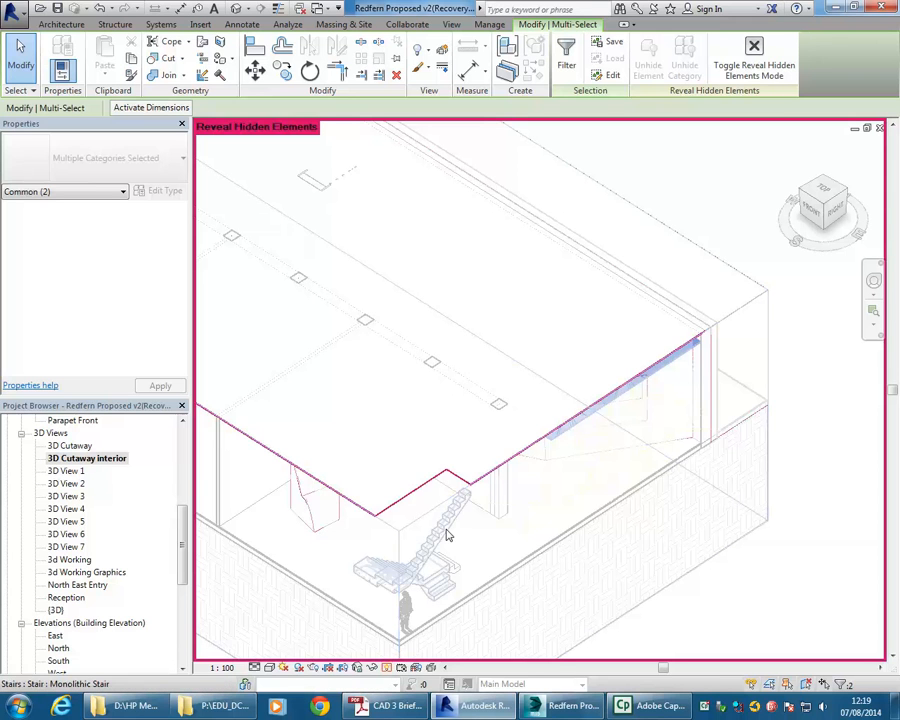
{"action": "key", "text": "Escape"}
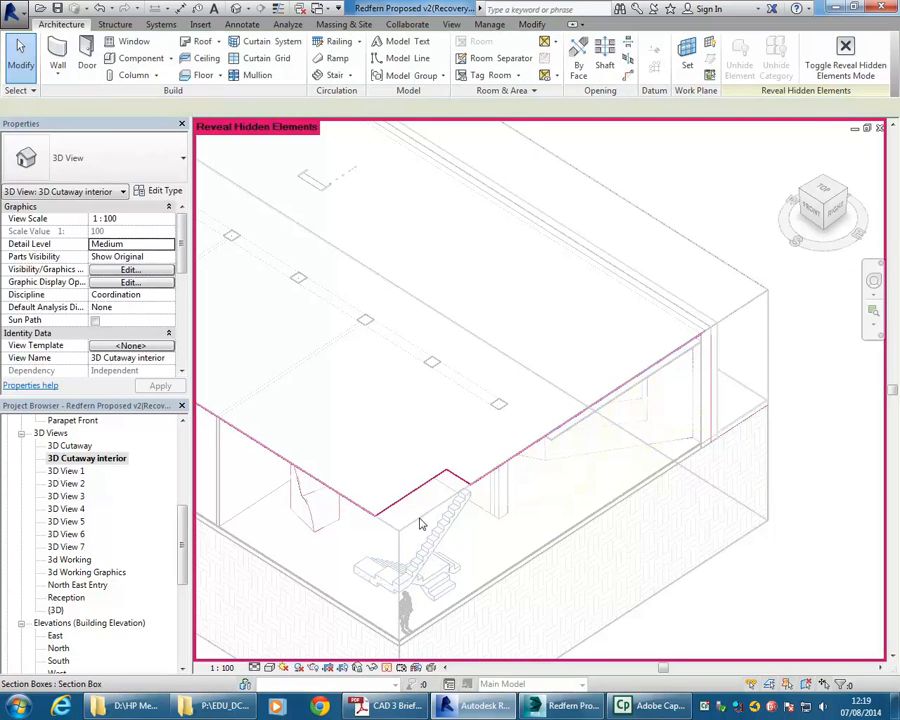
Step: Raise the top of the section box so the cutaway includes the space above Level 1, and stop revealing hidden elements
{"action": "left_click", "coordinate": [415, 527]}
{"action": "mouse_move", "coordinate": [440, 362]}
{"action": "middle_mouse_down", "text": "shift"}
{"action": "mouse_move", "coordinate": [530, 406]}
{"action": "mouse_move", "coordinate": [508, 424]}
{"action": "mouse_move", "coordinate": [444, 354]}
{"action": "middle_mouse_up", "text": "shift"}
{"action": "left_click_drag", "start_coordinate": [442, 350], "coordinate": [437, 300]}
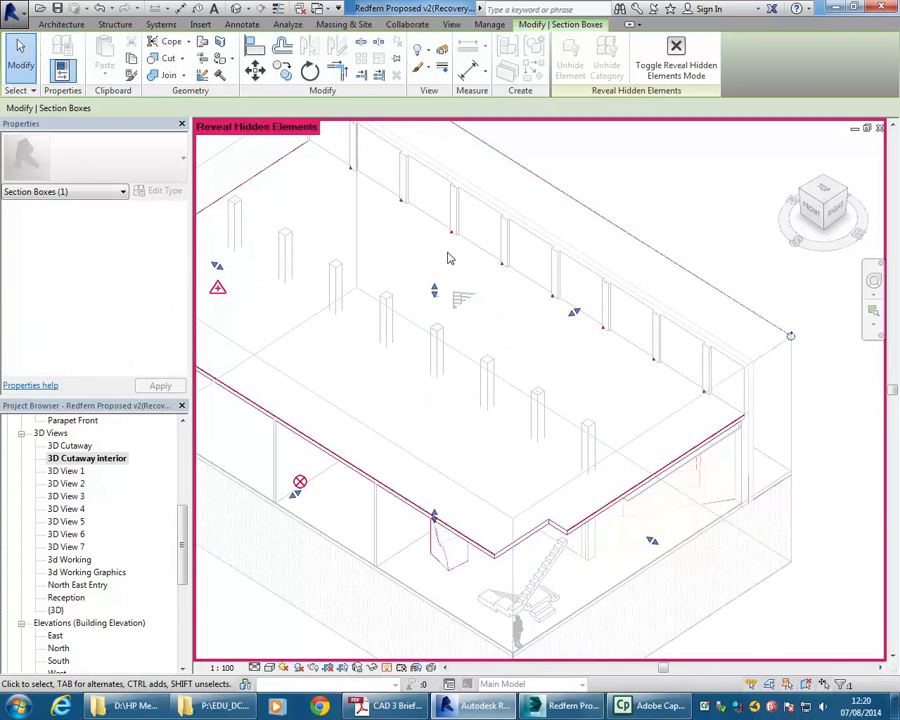
{"action": "key", "text": "Escape"}
{"action": "middle_click_drag", "start_coordinate": [446, 260], "coordinate": [374, 277]}
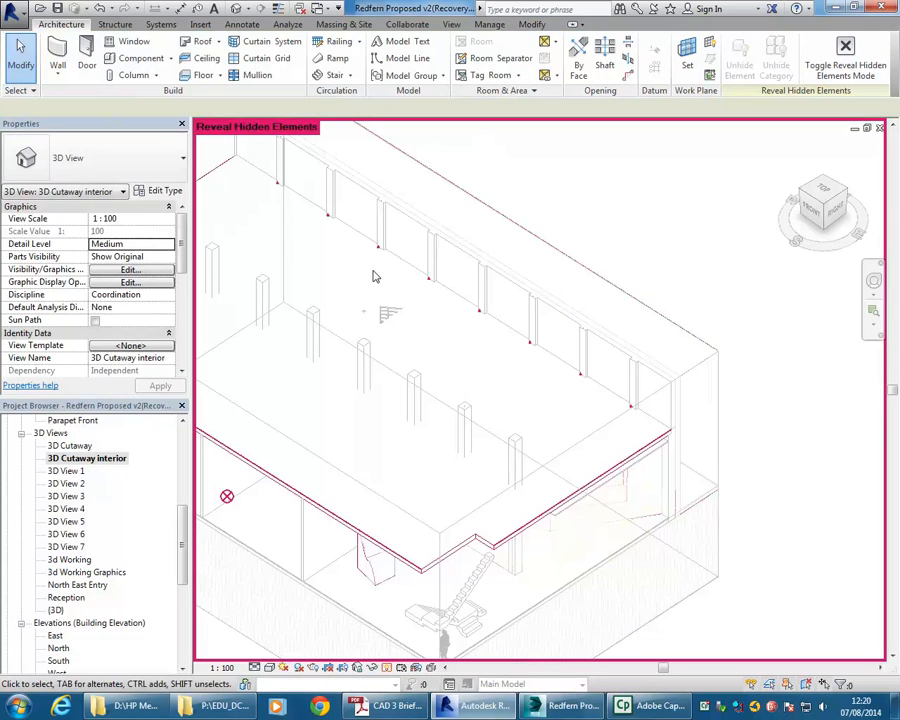
{"action": "left_click", "coordinate": [388, 668]}
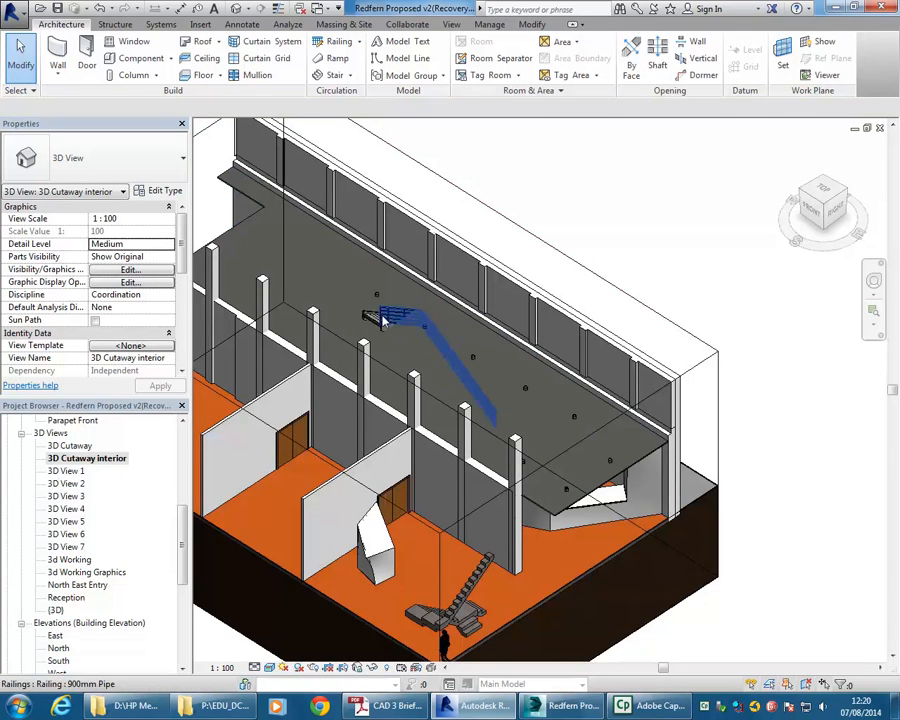
Step: Reveal the hidden elements, unhide the Level 1 timber floor as an element, and leave the reveal mode
{"action": "scroll", "coordinate": [379, 336], "scroll_direction": "up", "scroll_amount": 3}
{"action": "scroll", "coordinate": [379, 340], "scroll_direction": "down", "scroll_amount": 2}
{"action": "middle_click_drag", "start_coordinate": [380, 342], "coordinate": [464, 306]}
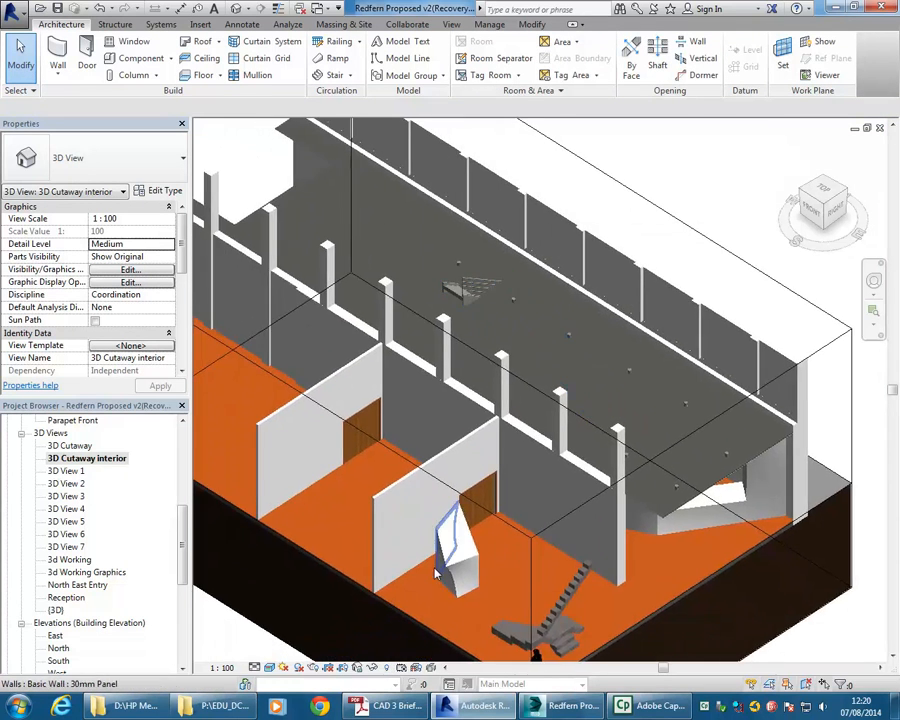
{"action": "left_click", "coordinate": [388, 668]}
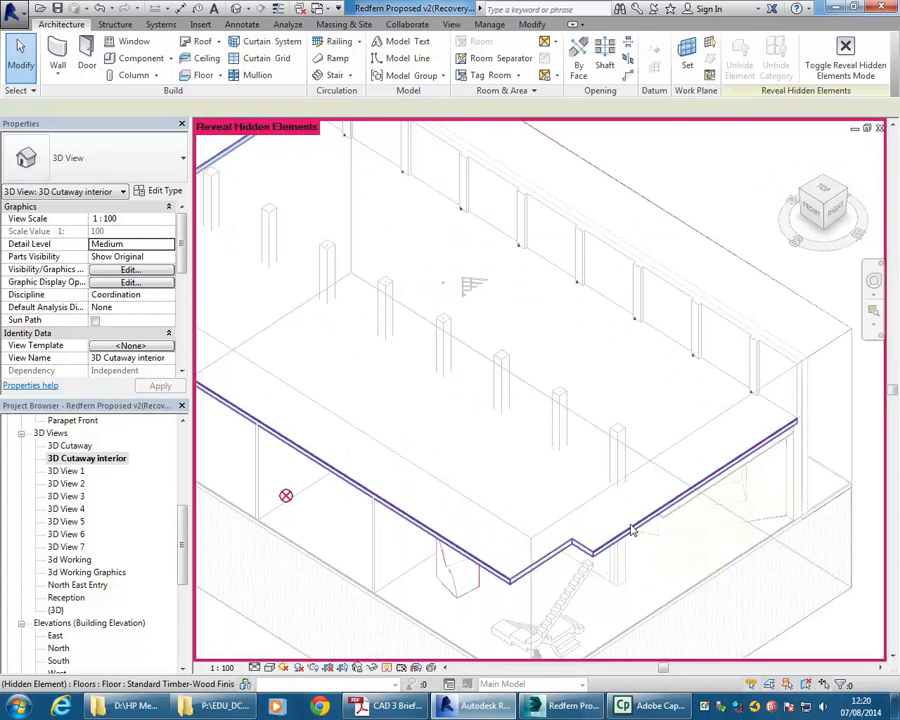
{"action": "left_click", "coordinate": [633, 534]}
{"action": "left_click", "coordinate": [723, 62]}
{"action": "left_click", "coordinate": [388, 667]}
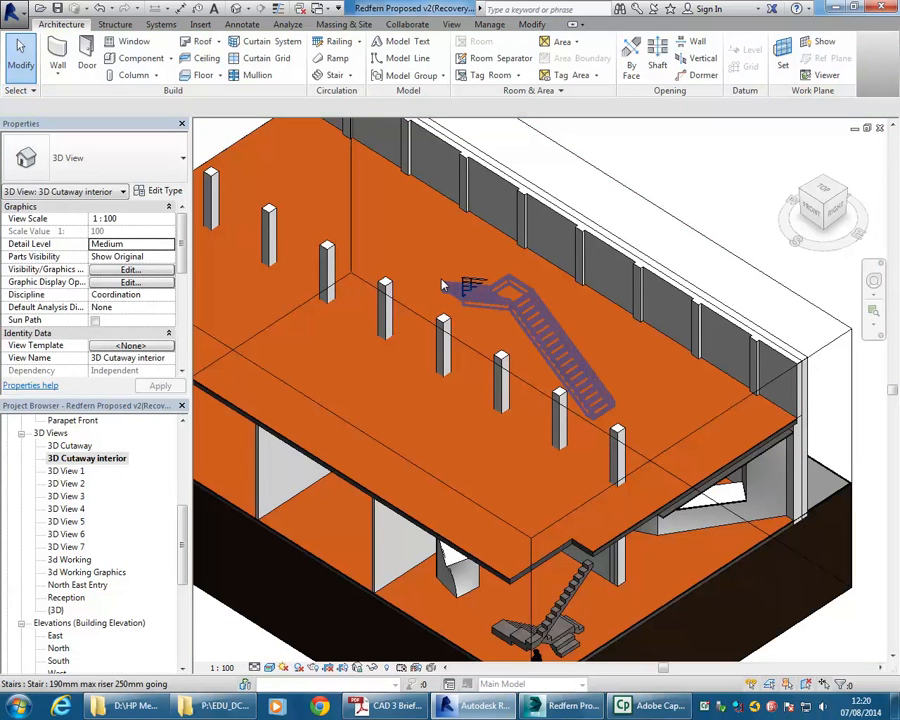
Step: Examine where the new stair and its railing pass through the Level 1 timber floor
{"action": "scroll", "coordinate": [457, 266], "scroll_direction": "up", "scroll_amount": 2}
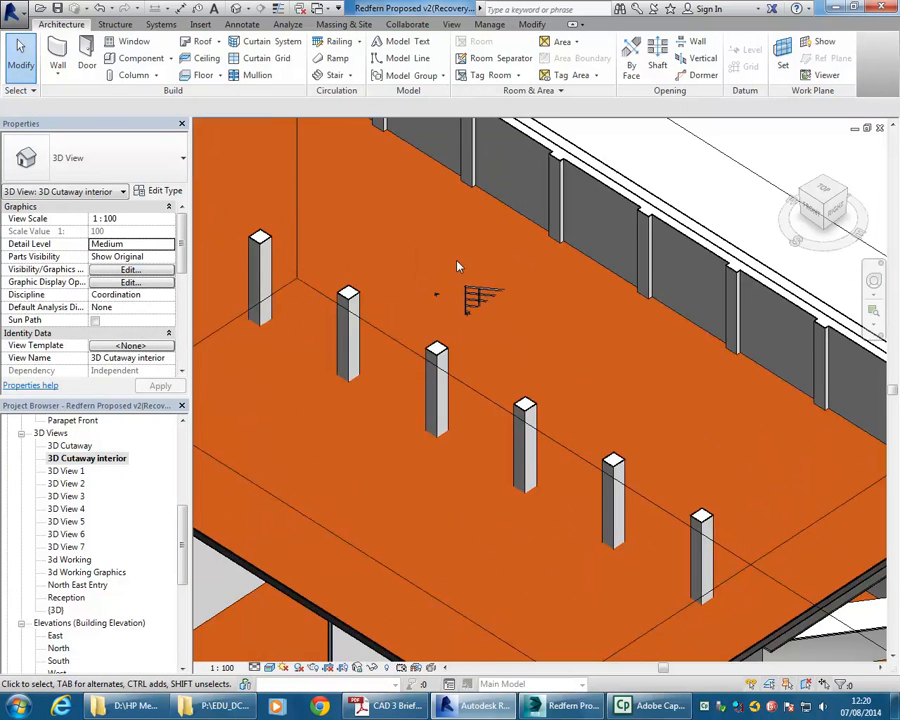
{"action": "scroll", "coordinate": [457, 266], "scroll_direction": "up", "scroll_amount": 2}
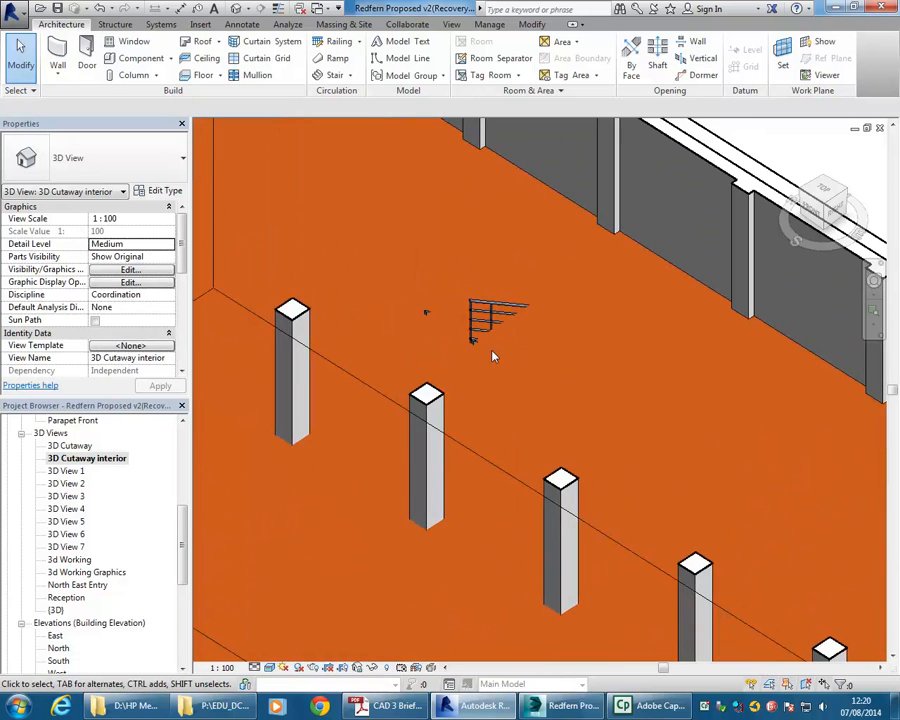
{"action": "scroll", "coordinate": [492, 356], "scroll_direction": "down", "scroll_amount": 3}
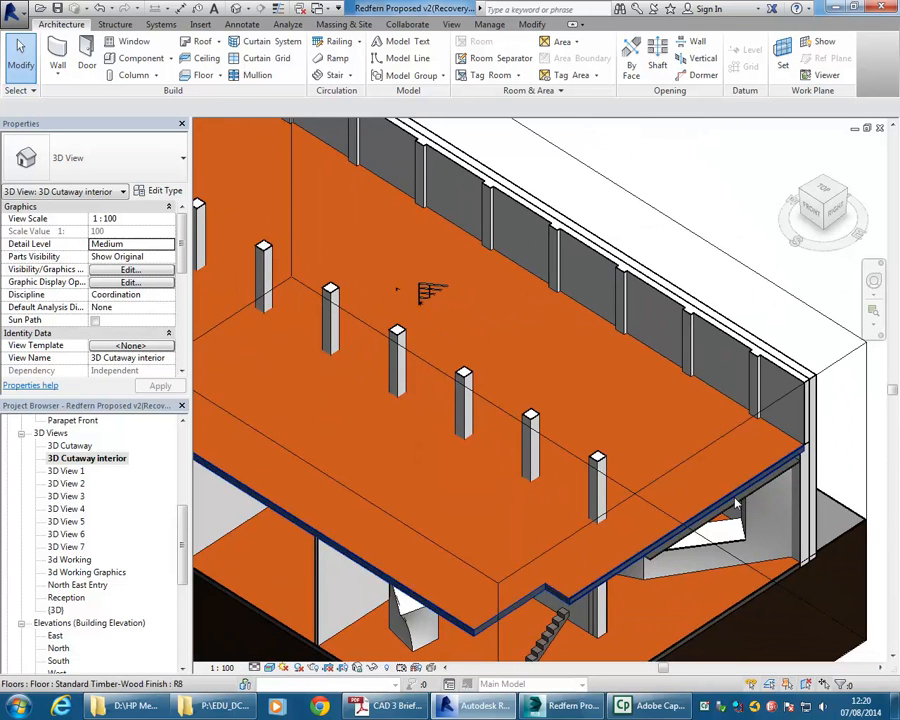
{"action": "left_click", "coordinate": [620, 568]}
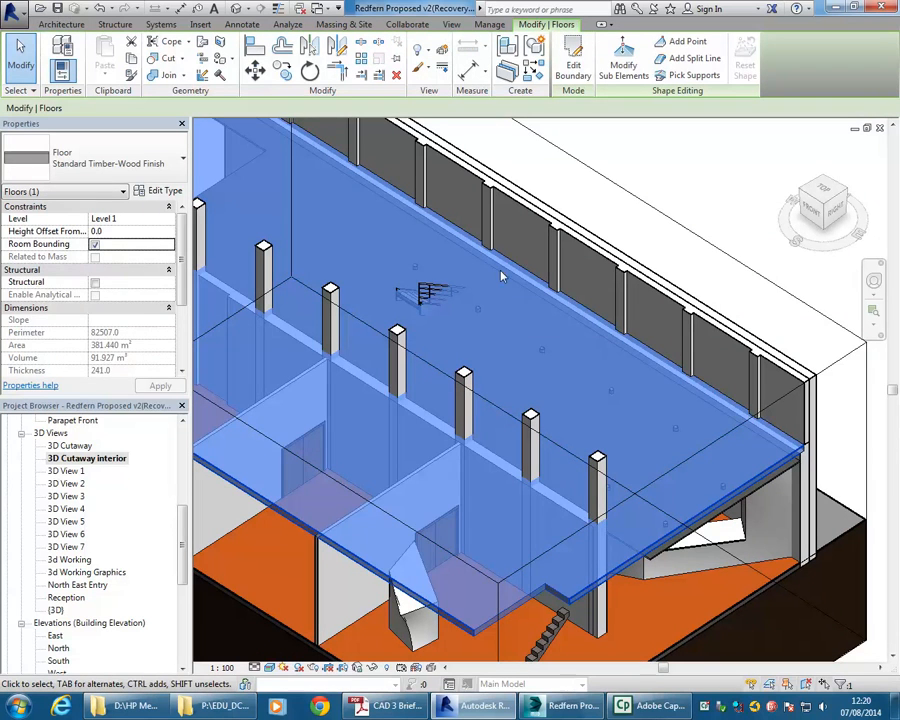
{"action": "key", "text": "Escape"}
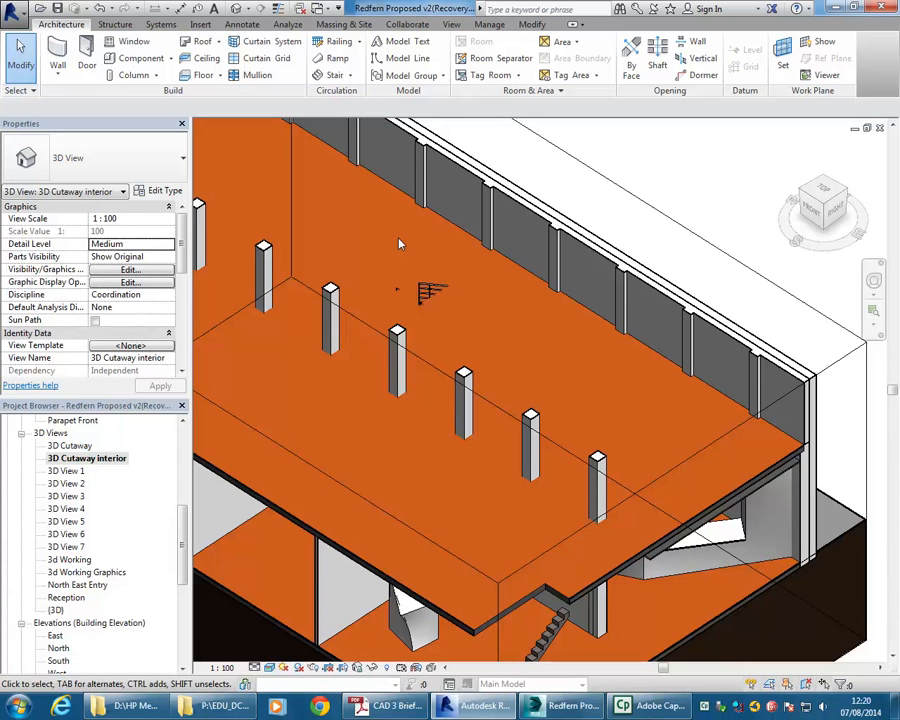
Step: Hide the section box as an element in the cutaway view
{"action": "scroll", "coordinate": [401, 243], "scroll_direction": "down", "scroll_amount": 2}
{"action": "middle_click_drag", "start_coordinate": [434, 476], "coordinate": [530, 468], "text": "shift"}
{"action": "left_click", "coordinate": [530, 468]}
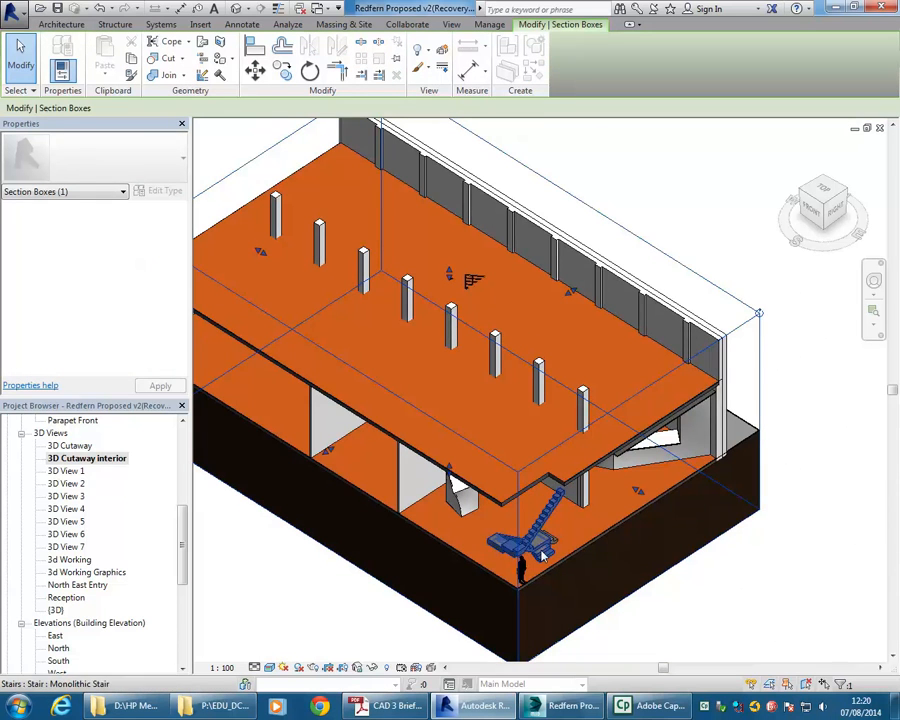
{"action": "right_click", "coordinate": [517, 469]}
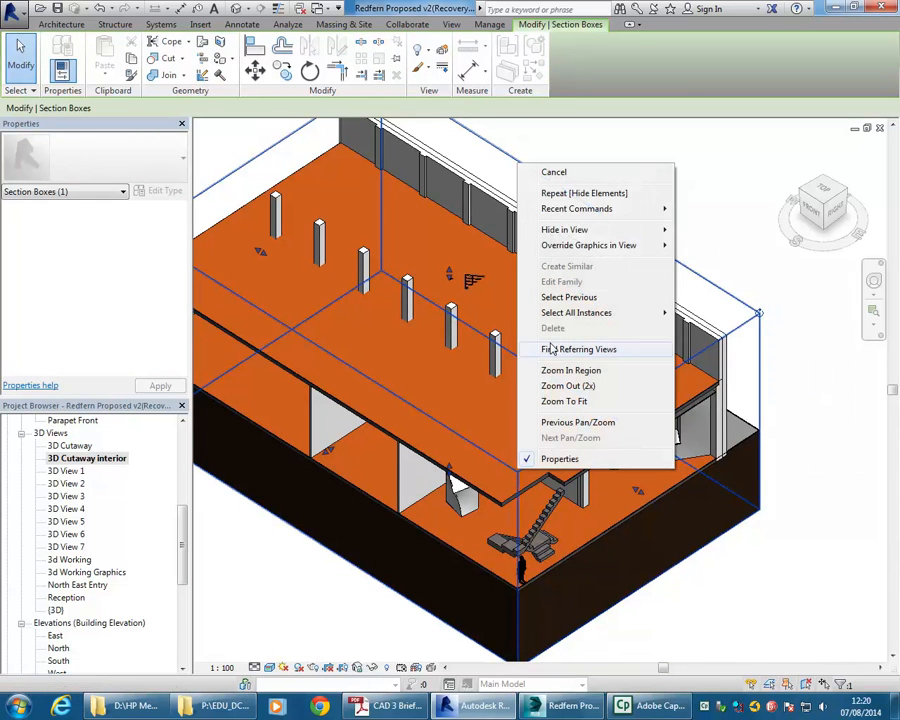
{"action": "mouse_move", "coordinate": [583, 234]}
{"action": "left_click", "coordinate": [720, 232]}
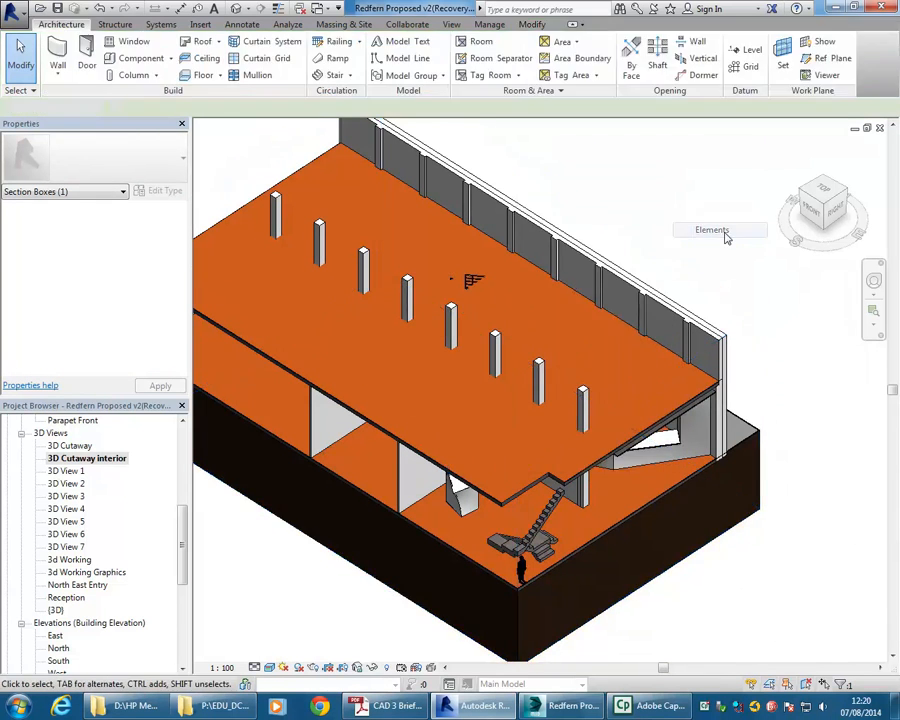
Step: Open the boundary sketch of the Level 1 timber floor for editing
{"action": "scroll", "coordinate": [515, 231], "scroll_direction": "up", "scroll_amount": 3}
{"action": "scroll", "coordinate": [516, 231], "scroll_direction": "up", "scroll_amount": 2}
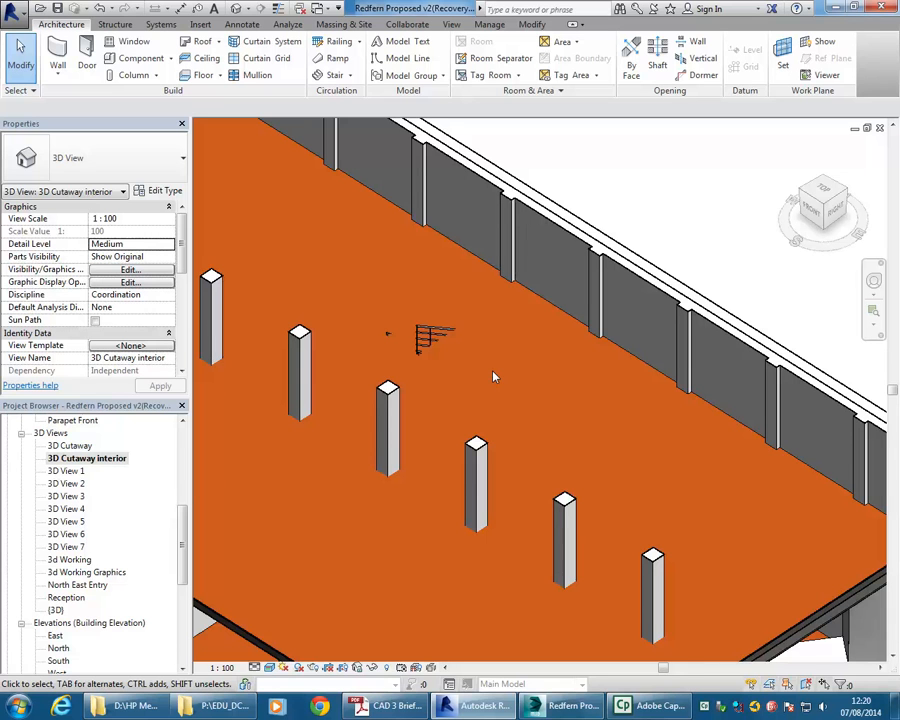
{"action": "scroll", "coordinate": [492, 372], "scroll_direction": "down", "scroll_amount": 1}
{"action": "middle_click_drag", "start_coordinate": [492, 372], "coordinate": [551, 367]}
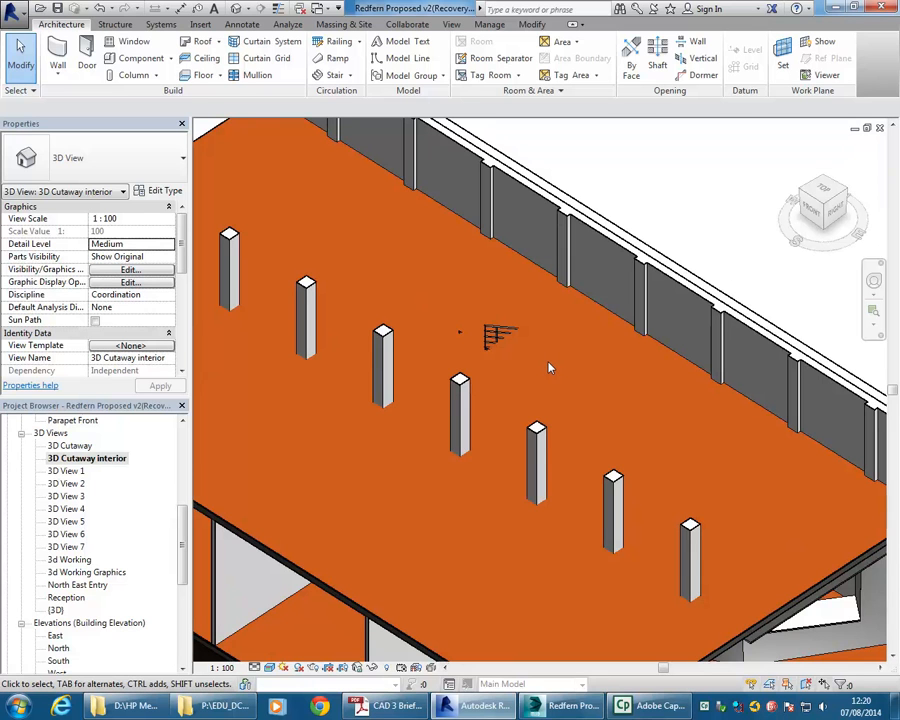
{"action": "scroll", "coordinate": [548, 367], "scroll_direction": "down", "scroll_amount": 1}
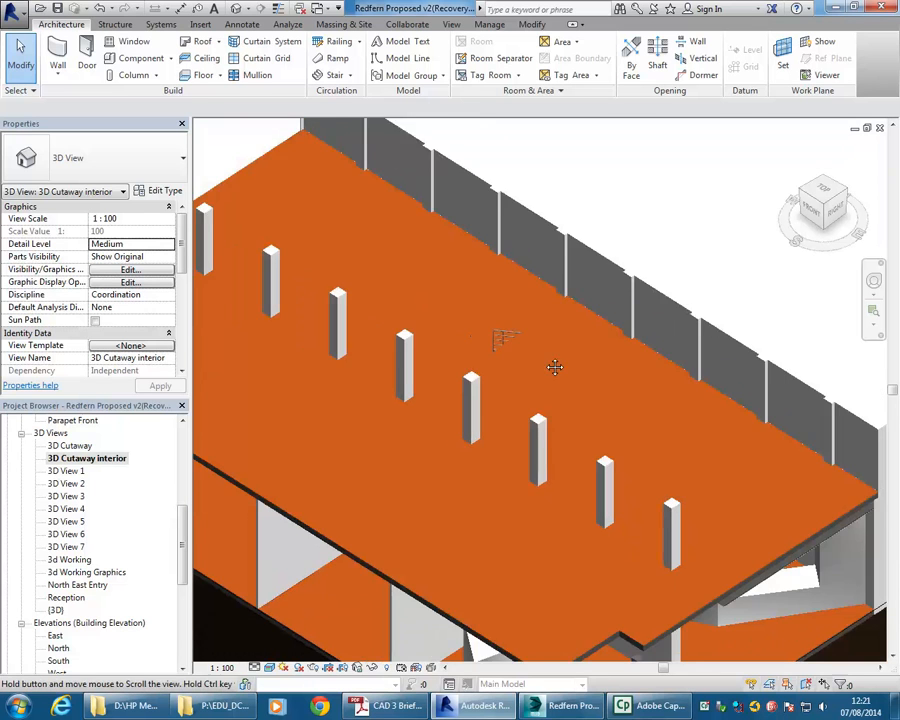
{"action": "middle_click_drag", "start_coordinate": [549, 367], "coordinate": [534, 327]}
{"action": "left_click", "coordinate": [664, 590]}
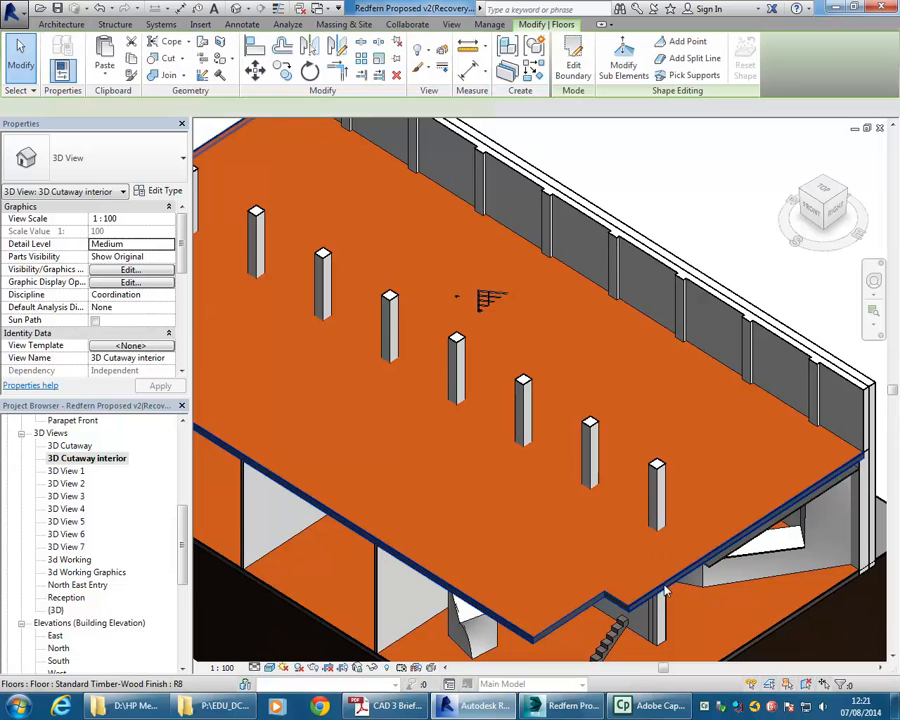
{"action": "left_click", "coordinate": [573, 63]}
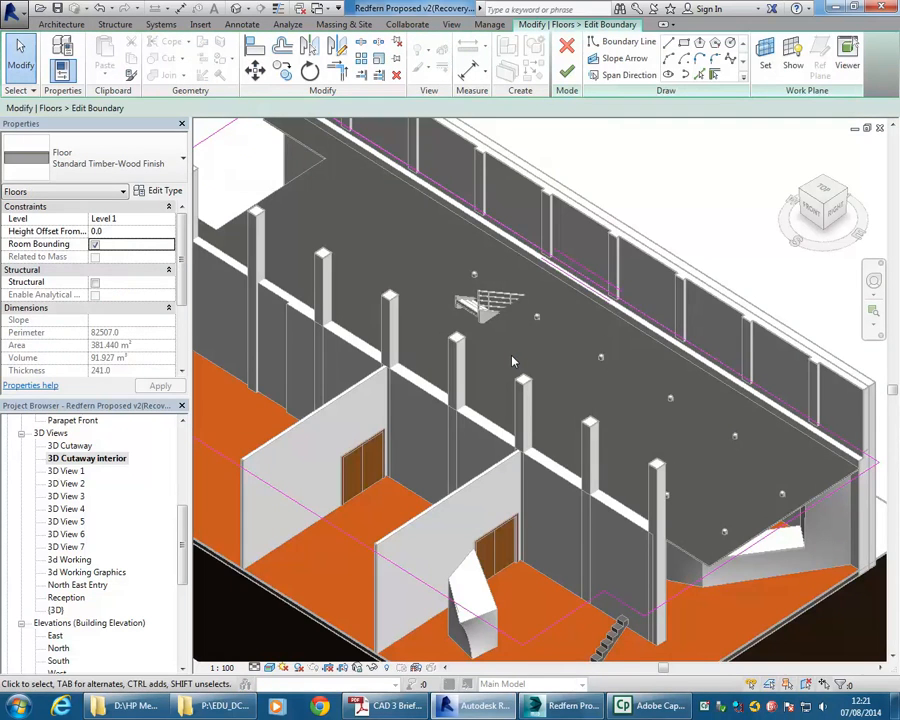
Step: Open the Level 1 floor plan with the floor's boundary sketch still active
{"action": "left_click_drag", "start_coordinate": [182, 550], "coordinate": [184, 456]}
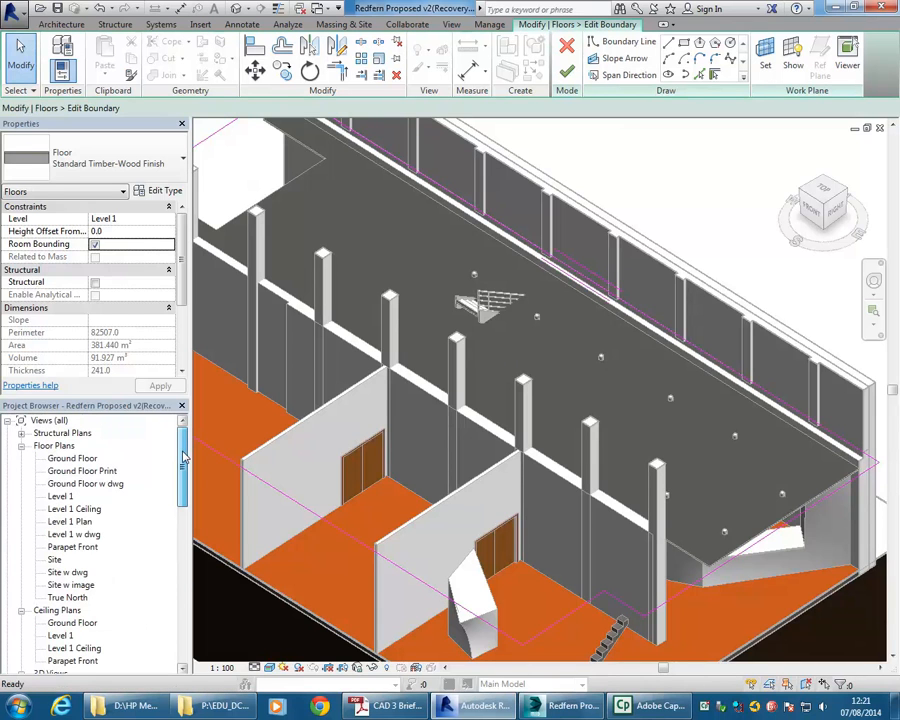
{"action": "left_click", "coordinate": [60, 497]}
{"action": "double_click", "coordinate": [60, 497]}
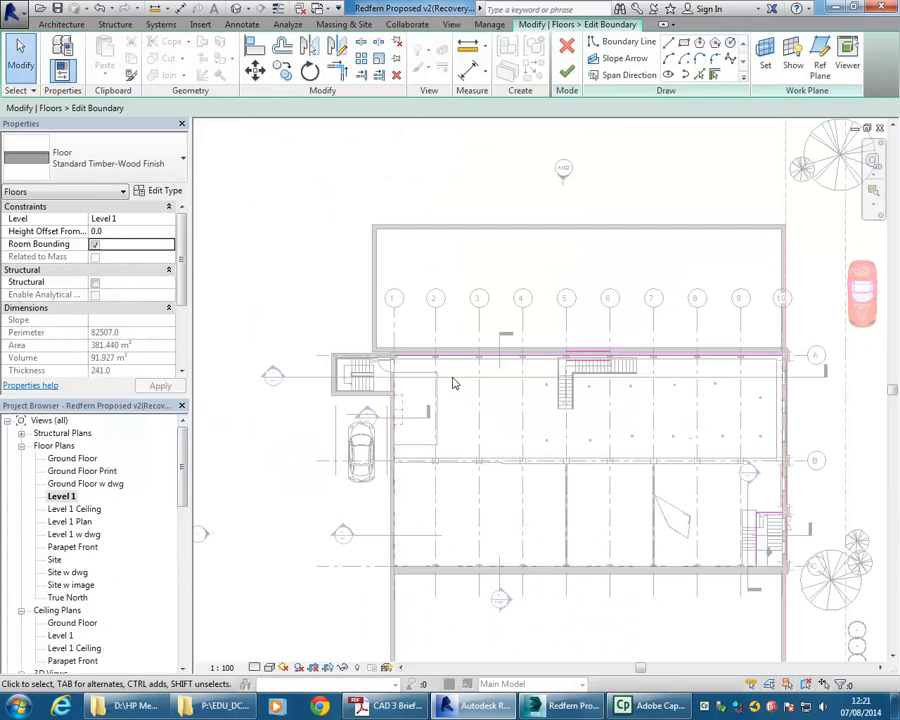
Step: Draw a floor boundary line about 3650 mm long along the outer side of the DN flight up to the wall-side boundary
{"action": "scroll", "coordinate": [569, 400], "scroll_direction": "up", "scroll_amount": 5}
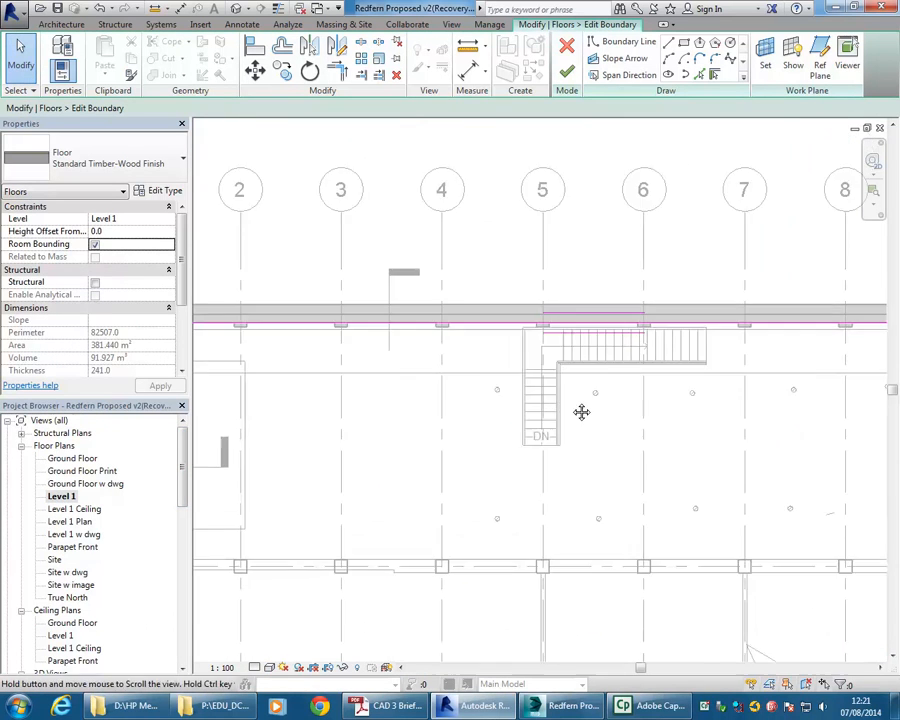
{"action": "scroll", "coordinate": [494, 428], "scroll_direction": "up", "scroll_amount": 1}
{"action": "middle_click_drag", "start_coordinate": [494, 428], "coordinate": [478, 471]}
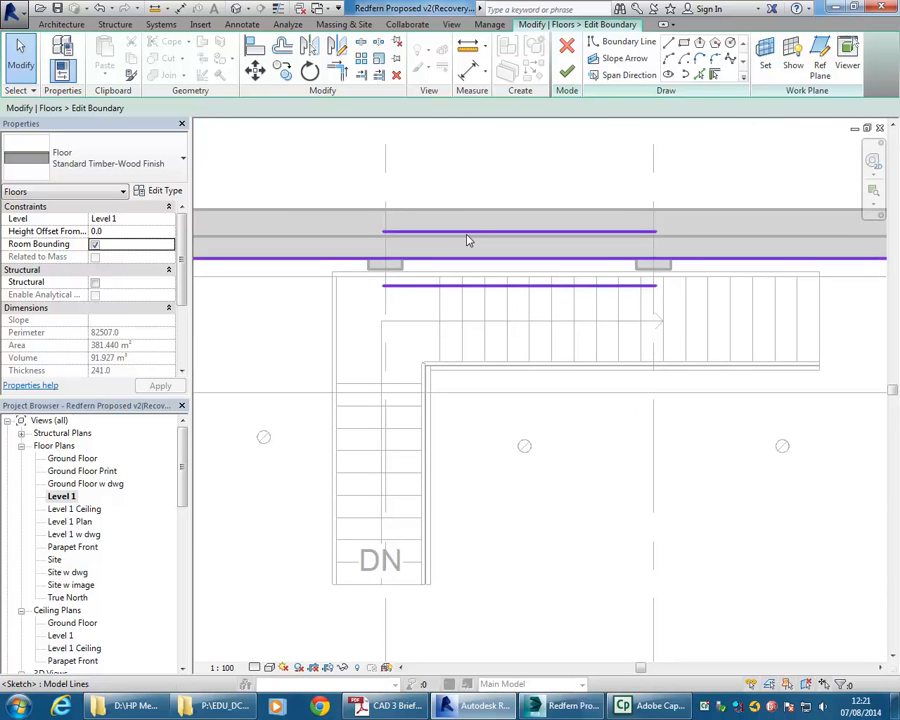
{"action": "left_click", "coordinate": [672, 45]}
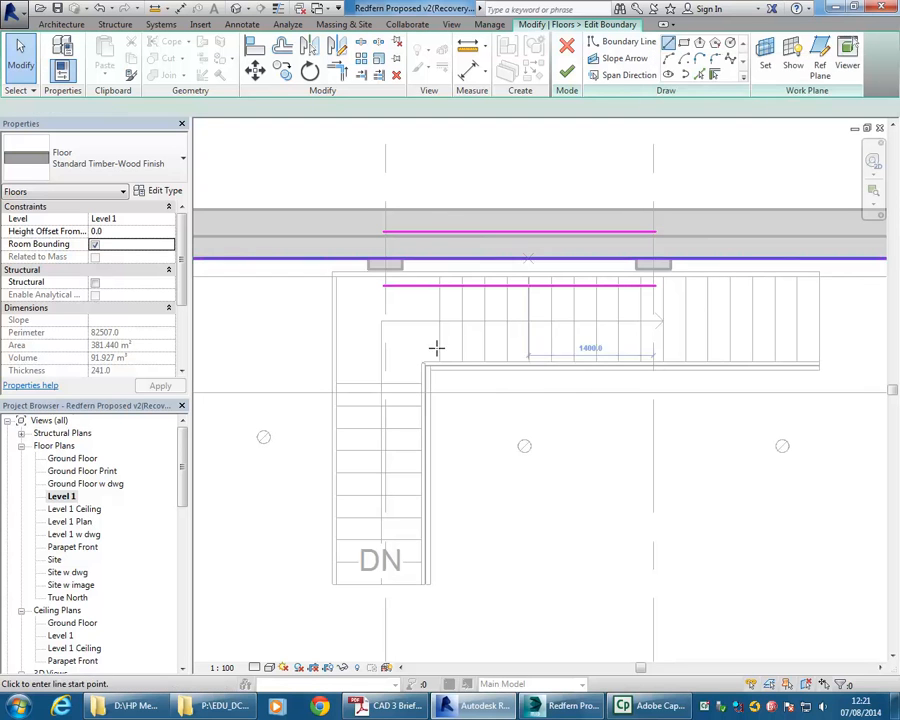
{"action": "left_click", "coordinate": [332, 585]}
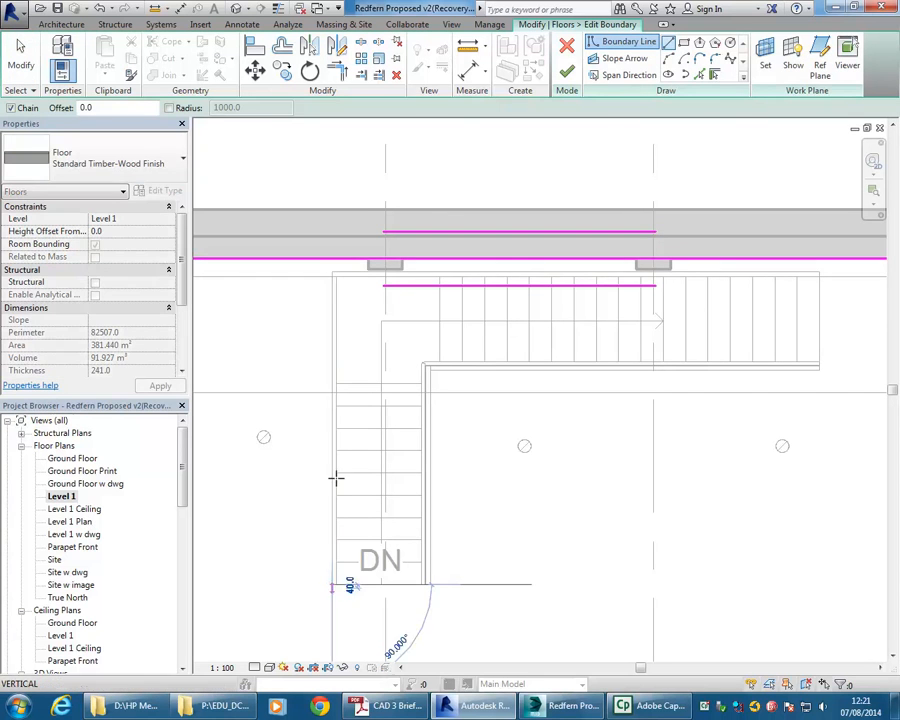
{"action": "left_click", "coordinate": [332, 258]}
{"action": "key", "text": "Escape"}
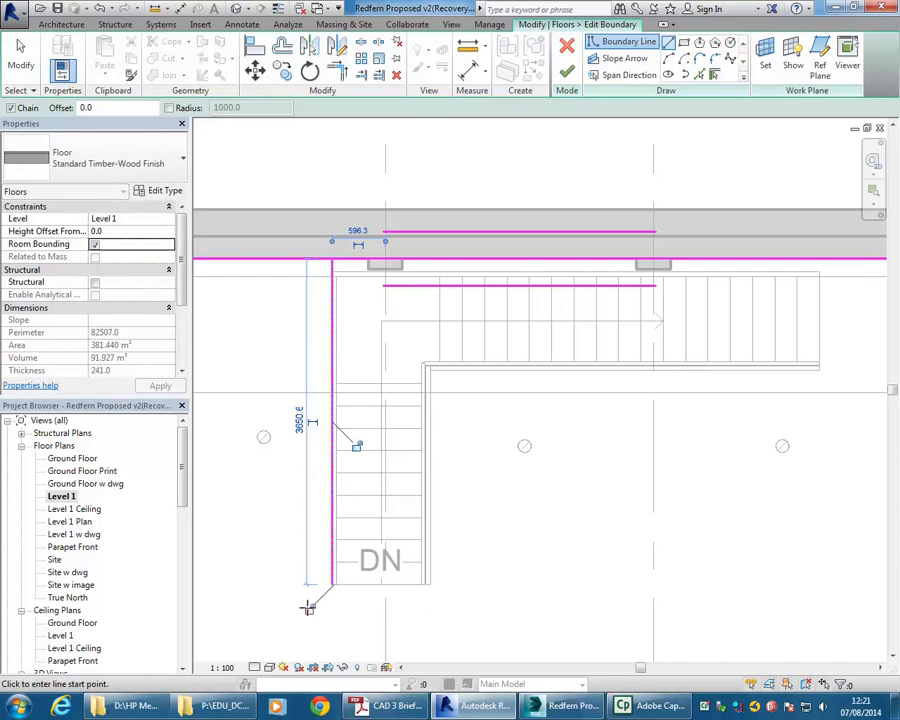
Step: Draw a boundary line across the end of the DN flight, between its outer and inner stair edges
{"action": "left_click", "coordinate": [332, 585]}
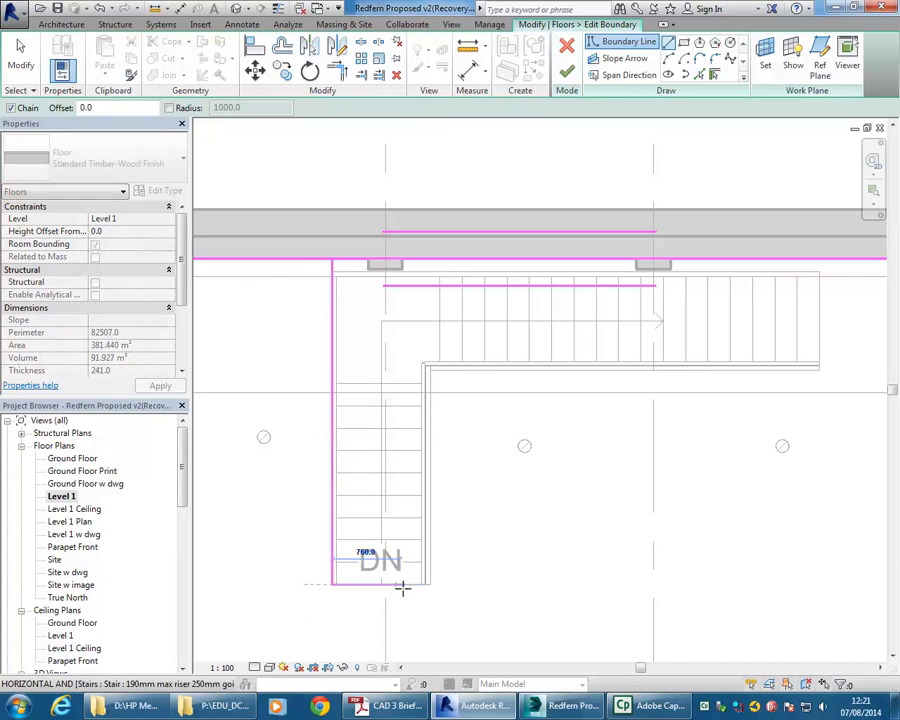
{"action": "scroll", "coordinate": [431, 584], "scroll_direction": "up", "scroll_amount": 3}
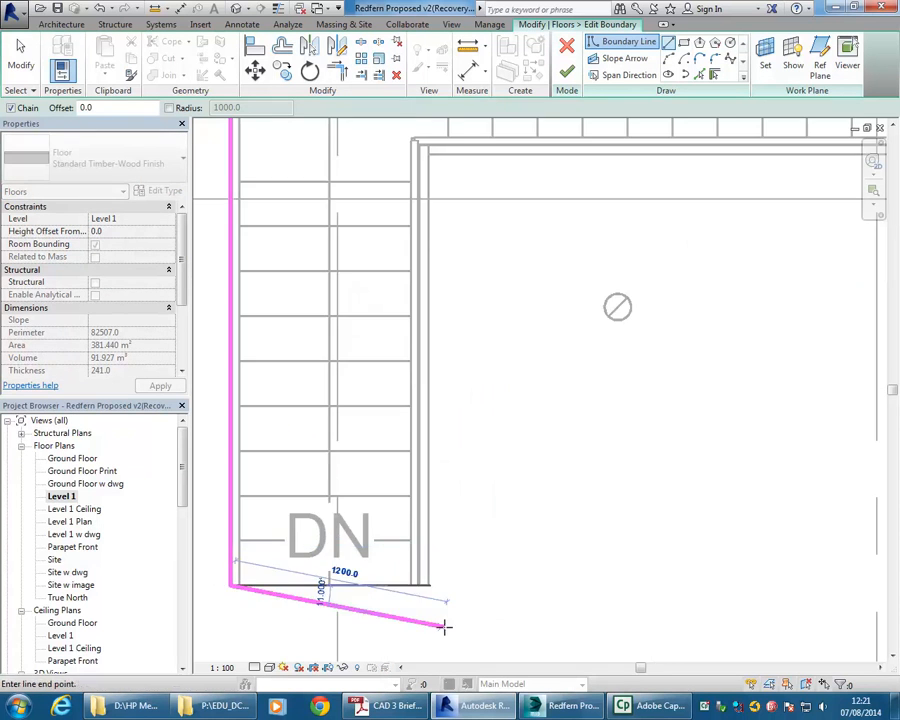
{"action": "left_click", "coordinate": [429, 585]}
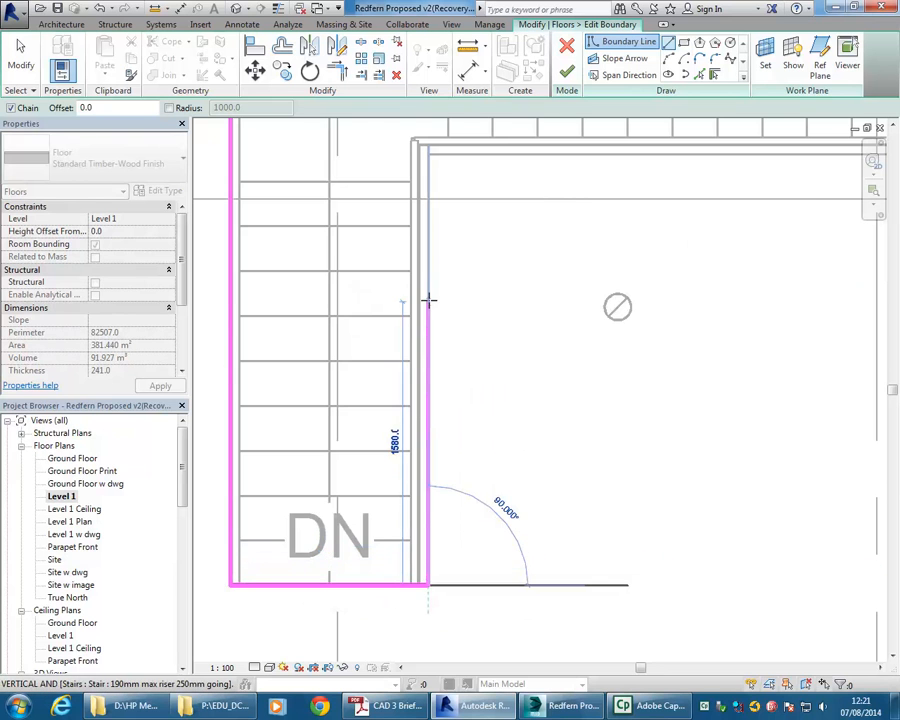
{"action": "scroll", "coordinate": [395, 425], "scroll_direction": "down", "scroll_amount": 2}
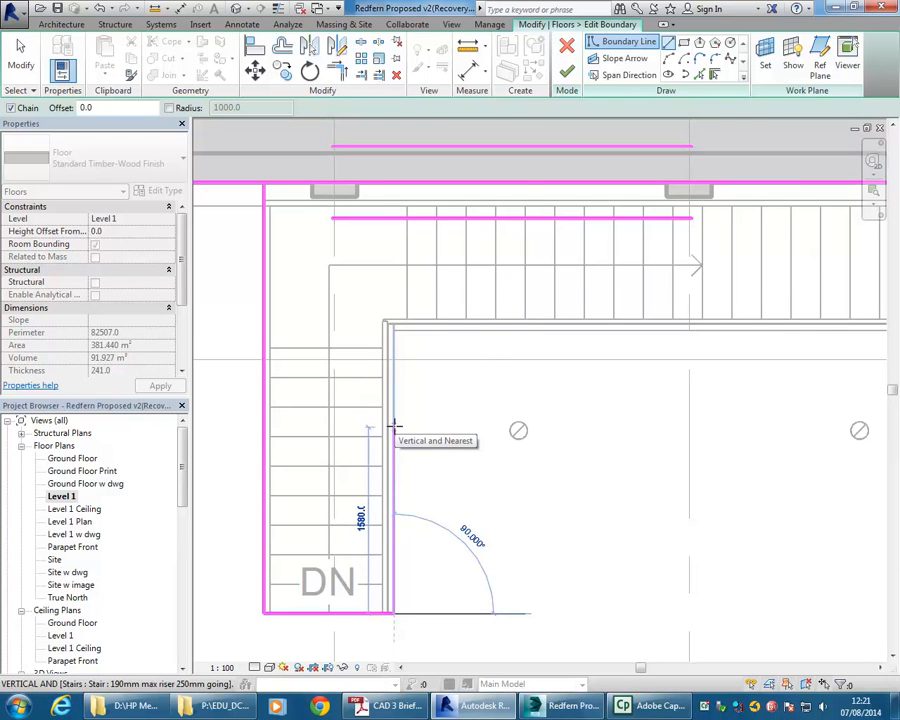
Step: Use Pick Lines to create boundary lines along the inner edges of both stair flights
{"action": "left_click", "coordinate": [551, 204]}
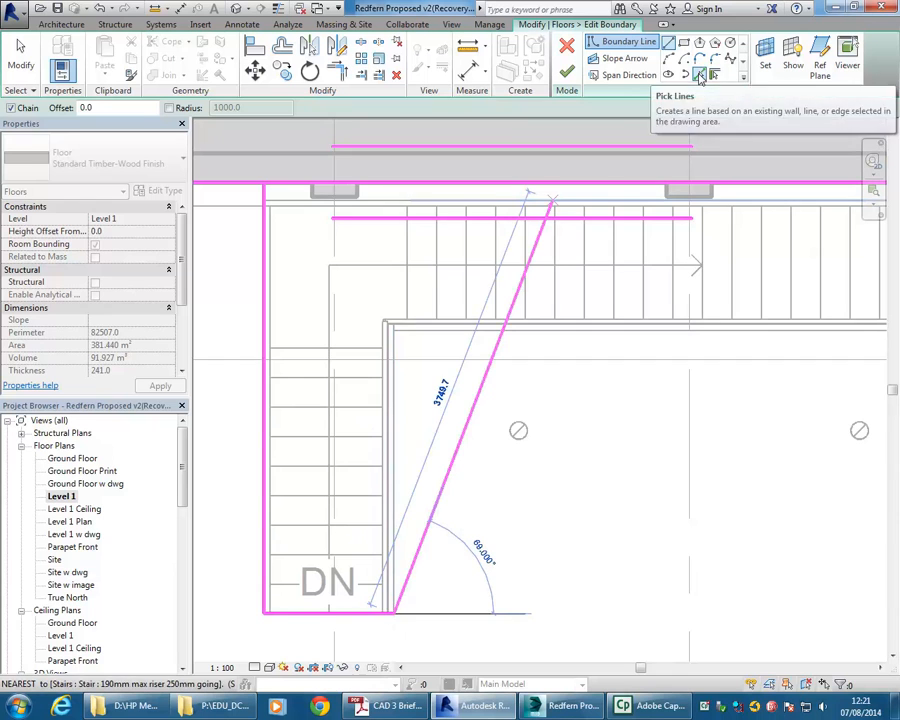
{"action": "left_click", "coordinate": [700, 77]}
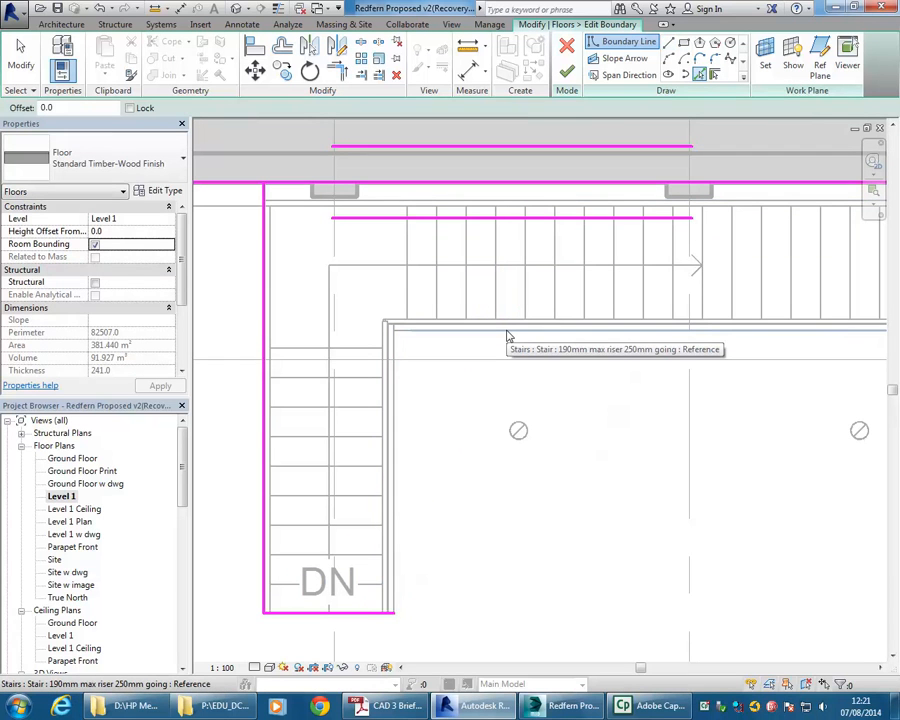
{"action": "left_click", "coordinate": [507, 336]}
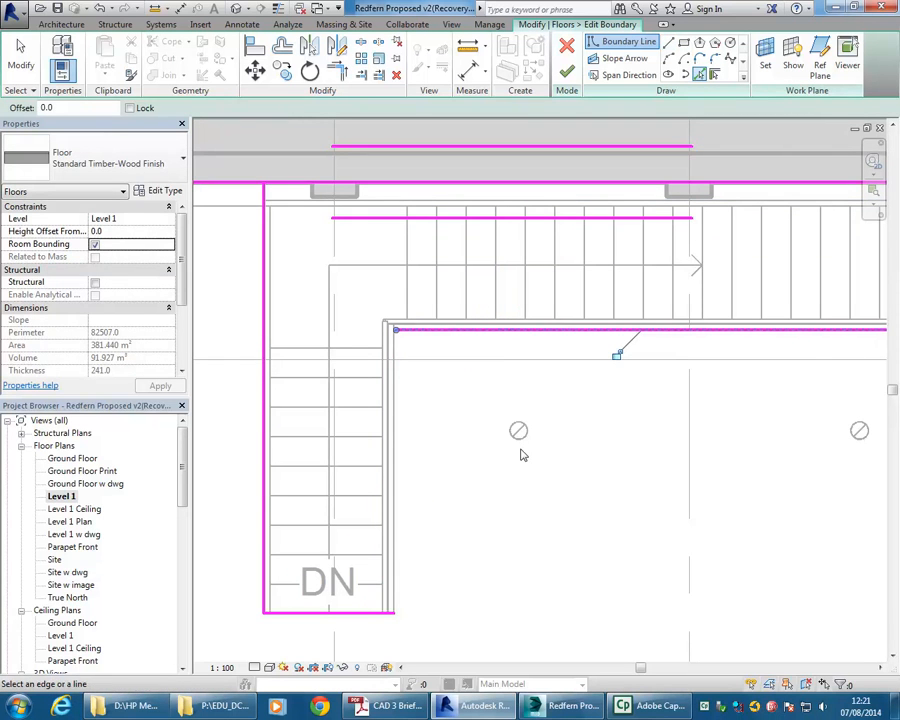
{"action": "left_click", "coordinate": [392, 561]}
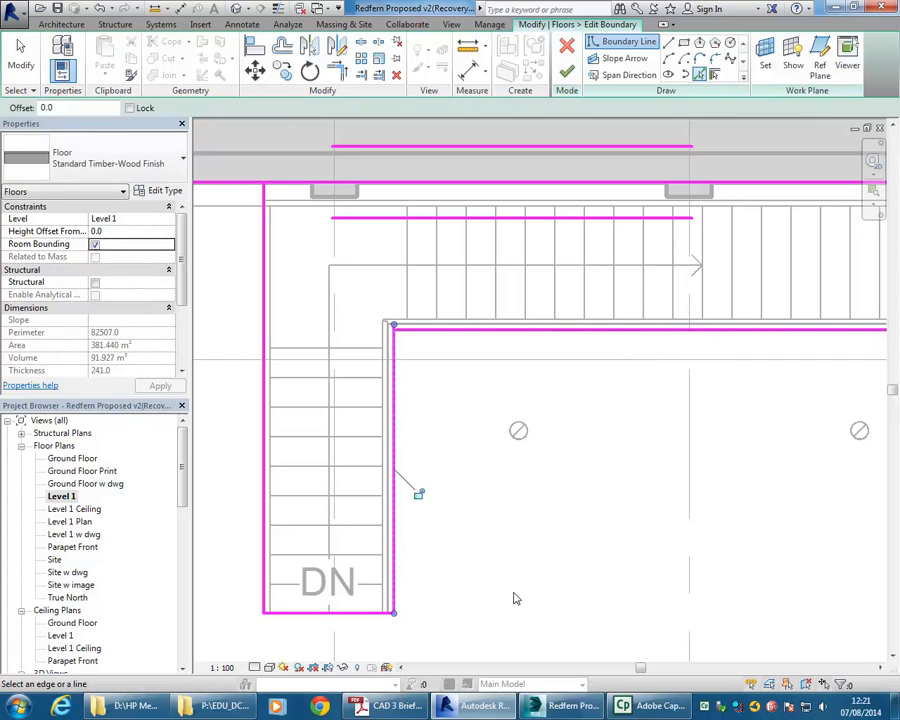
Step: Trim the picked lines into clean corners at the end of the DN flight and at the stair's inside corner
{"action": "left_click", "coordinate": [337, 70]}
{"action": "left_click", "coordinate": [393, 613]}
{"action": "left_click", "coordinate": [396, 424]}
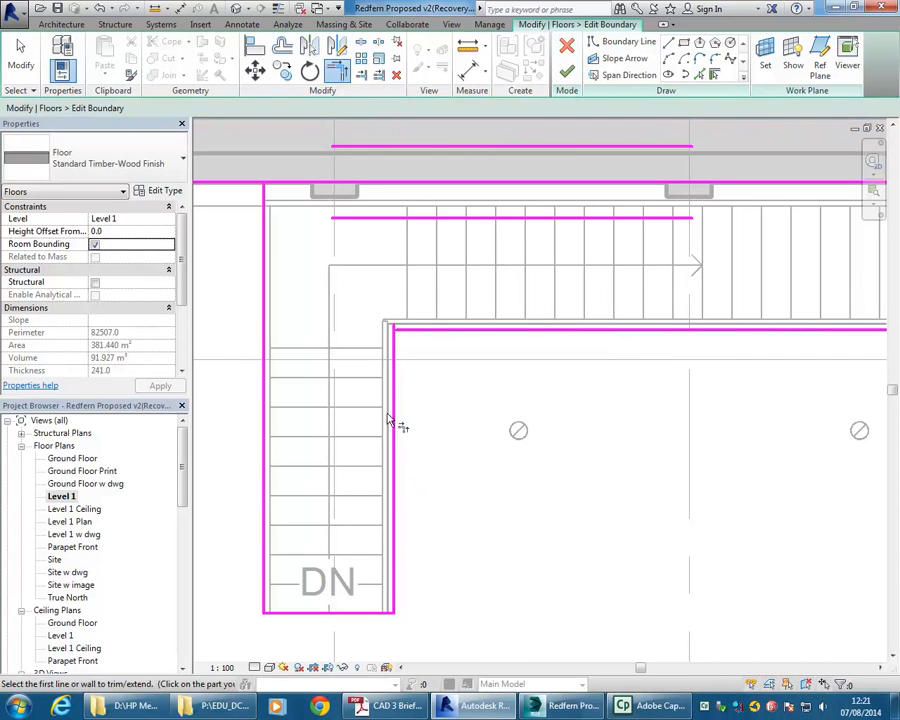
{"action": "left_click", "coordinate": [395, 412]}
{"action": "left_click", "coordinate": [426, 331]}
{"action": "scroll", "coordinate": [472, 437], "scroll_direction": "down", "scroll_amount": 2}
{"action": "middle_click_drag", "start_coordinate": [480, 449], "coordinate": [412, 414]}
{"action": "key", "text": "Escape"}
Step: Examine the stair opening outline against the grids and the rest of the Level 1 floor boundary
{"action": "scroll", "coordinate": [410, 446], "scroll_direction": "down", "scroll_amount": 2}
{"action": "scroll", "coordinate": [464, 412], "scroll_direction": "down", "scroll_amount": 5}
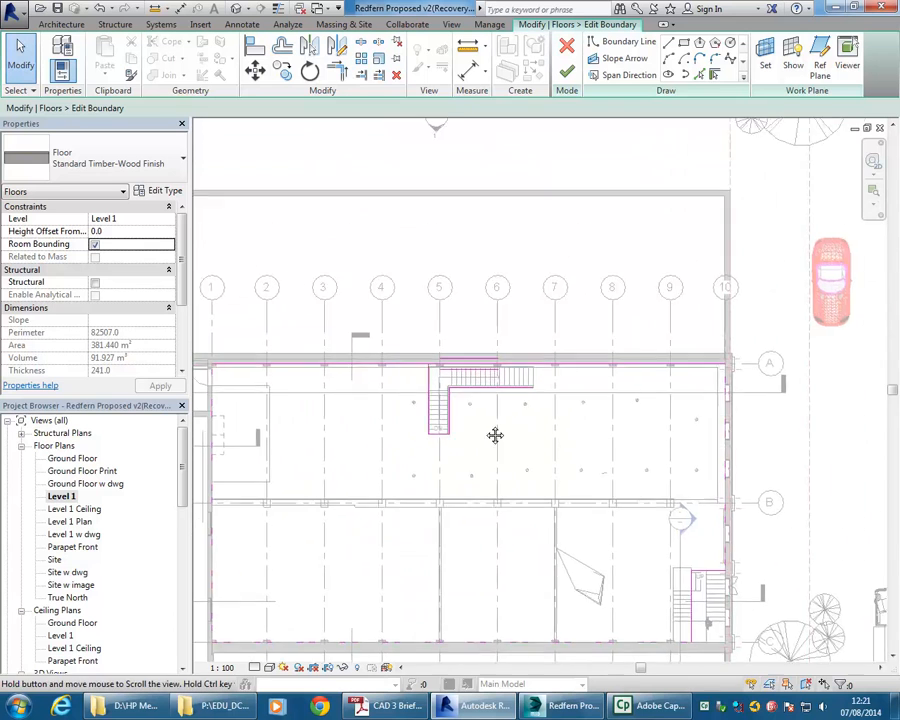
{"action": "scroll", "coordinate": [602, 411], "scroll_direction": "down", "scroll_amount": 1}
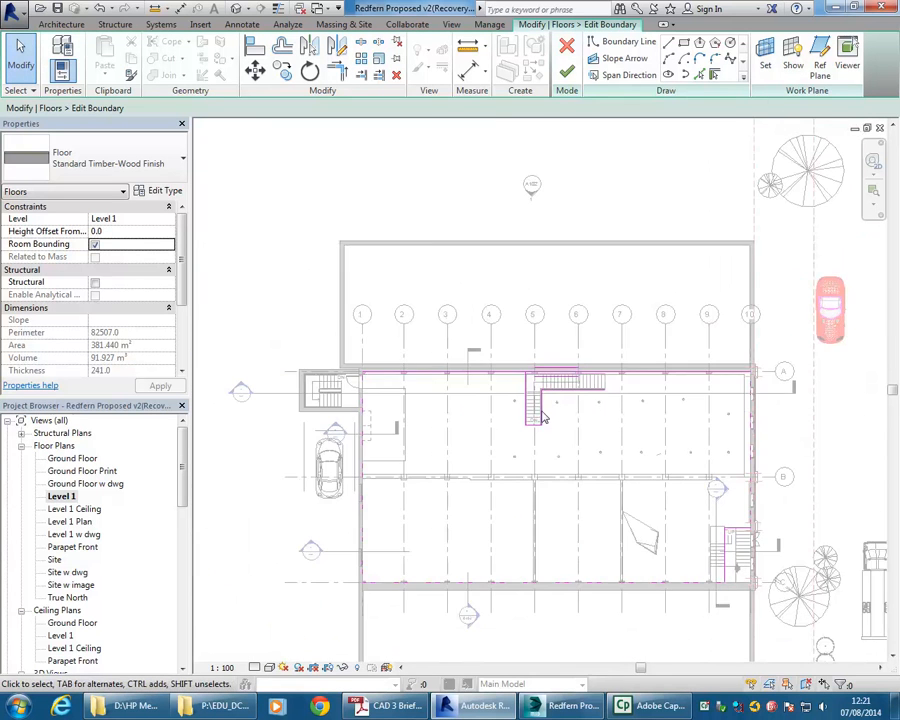
{"action": "scroll", "coordinate": [566, 378], "scroll_direction": "up", "scroll_amount": 6}
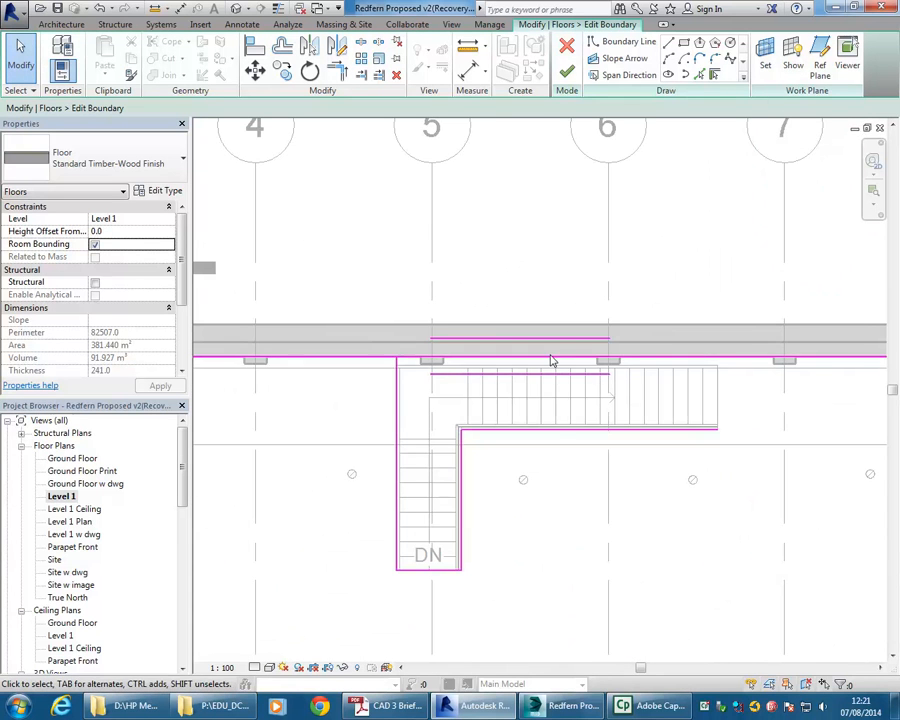
{"action": "scroll", "coordinate": [558, 434], "scroll_direction": "down", "scroll_amount": 5}
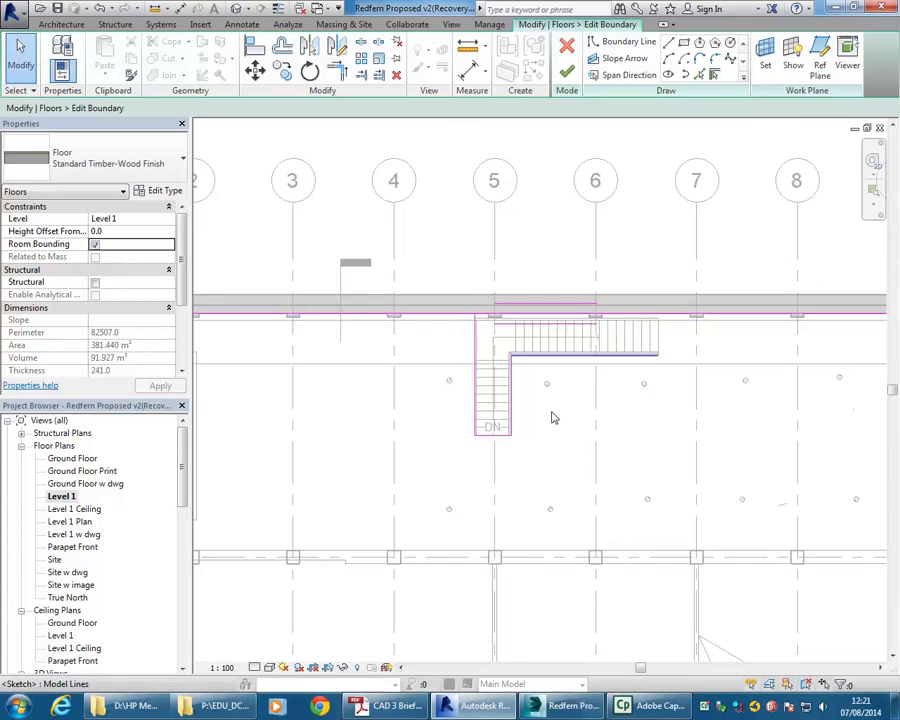
{"action": "middle_click_drag", "start_coordinate": [617, 408], "coordinate": [598, 440]}
{"action": "scroll", "coordinate": [599, 440], "scroll_direction": "down", "scroll_amount": 1}
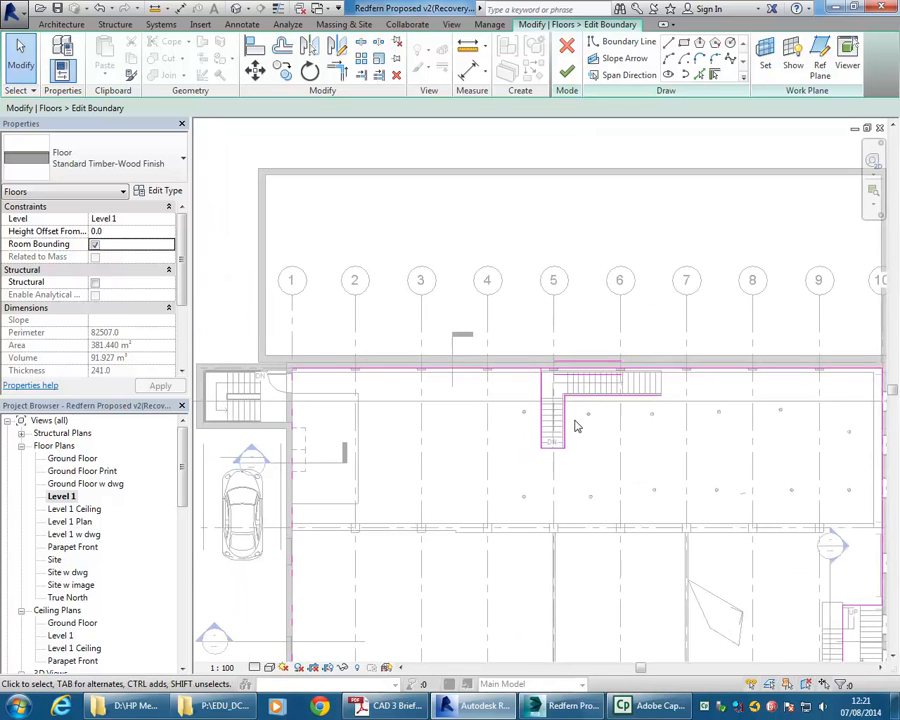
{"action": "scroll", "coordinate": [582, 445], "scroll_direction": "down", "scroll_amount": 1}
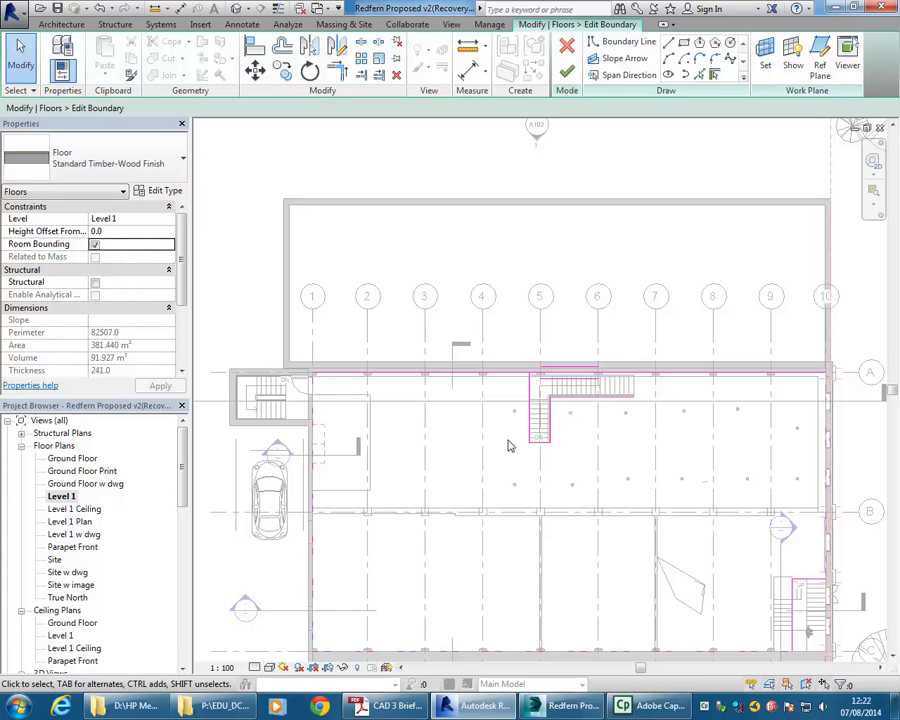
{"action": "scroll", "coordinate": [508, 446], "scroll_direction": "down", "scroll_amount": 3}
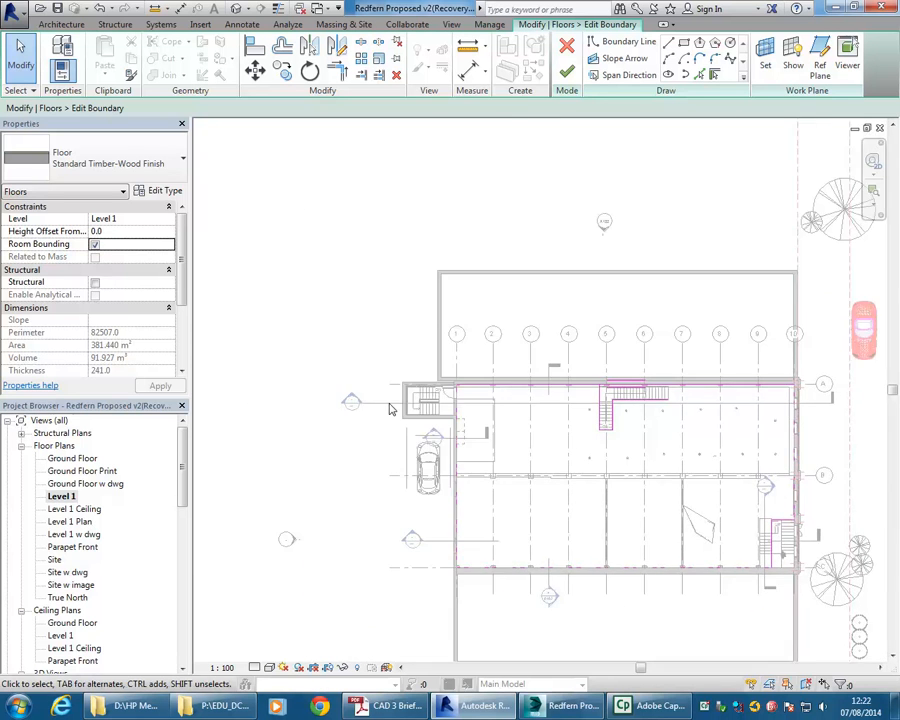
Step: Open the section facing the new stair and display it in wireframe so the treads can be seen
{"action": "double_click", "coordinate": [354, 397]}
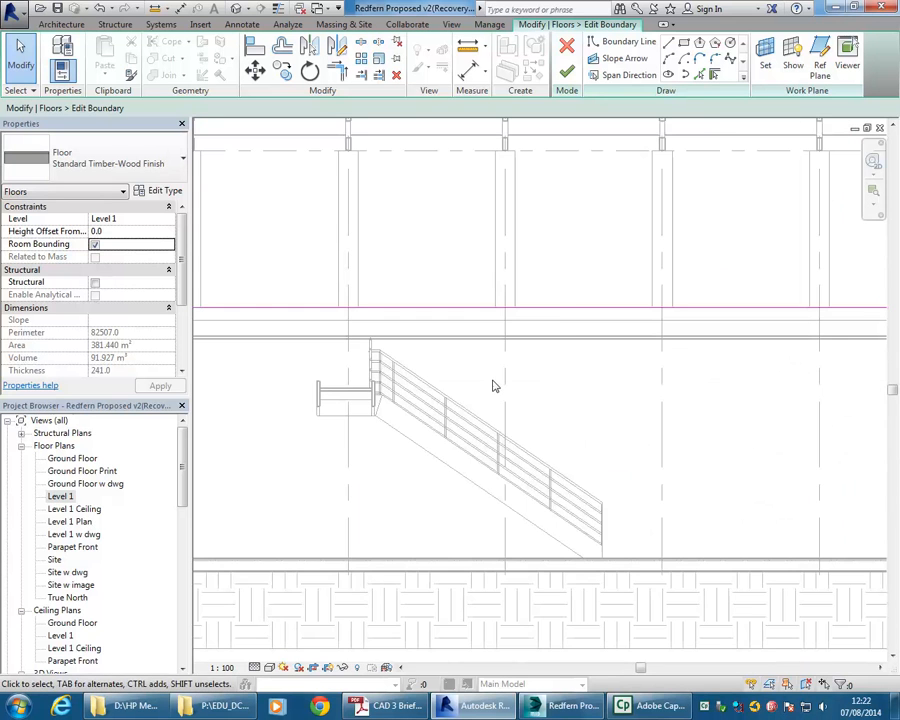
{"action": "middle_click_drag", "start_coordinate": [505, 392], "coordinate": [557, 402]}
{"action": "scroll", "coordinate": [532, 397], "scroll_direction": "up", "scroll_amount": 1}
{"action": "middle_click_drag", "start_coordinate": [509, 338], "coordinate": [473, 328]}
{"action": "scroll", "coordinate": [568, 532], "scroll_direction": "up", "scroll_amount": 2}
{"action": "middle_click_drag", "start_coordinate": [554, 538], "coordinate": [512, 478]}
{"action": "scroll", "coordinate": [365, 456], "scroll_direction": "up", "scroll_amount": 1}
{"action": "middle_click_drag", "start_coordinate": [374, 483], "coordinate": [405, 518]}
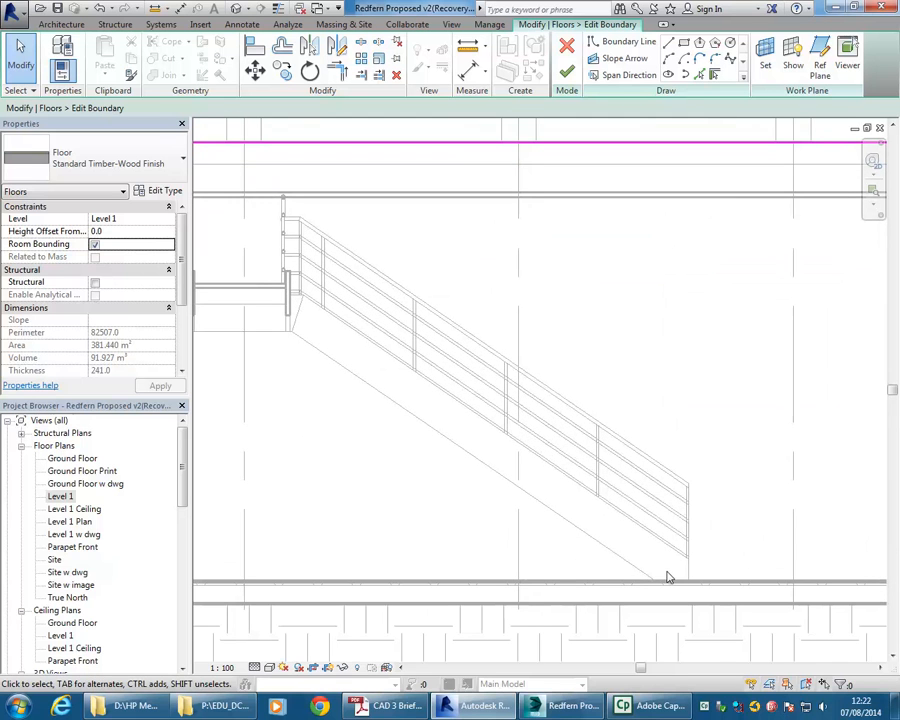
{"action": "left_click", "coordinate": [269, 667]}
{"action": "left_click", "coordinate": [292, 581]}
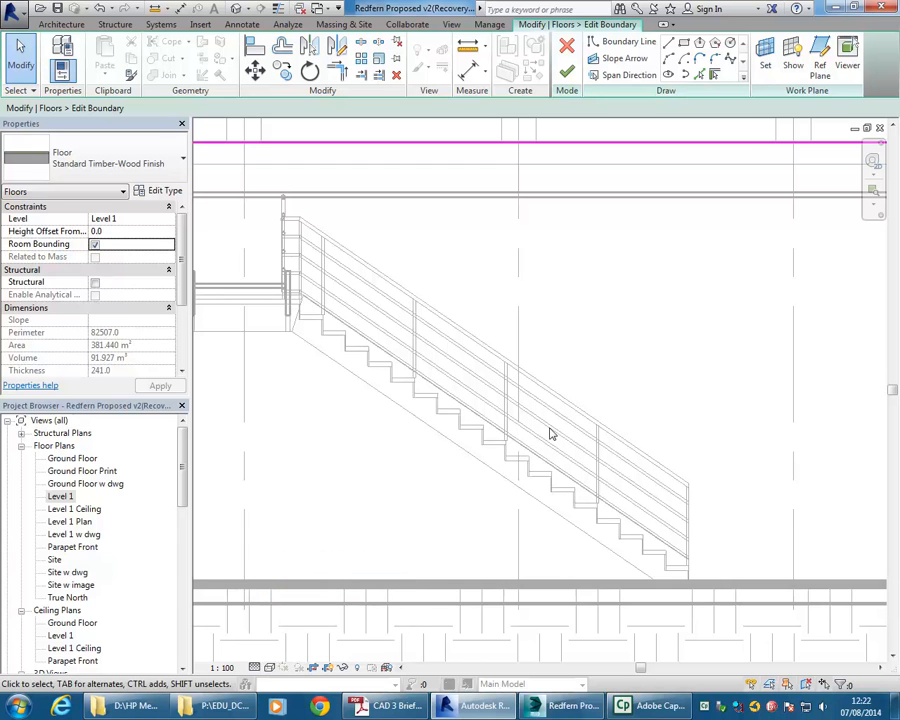
{"action": "middle_click_drag", "start_coordinate": [541, 300], "coordinate": [475, 295]}
{"action": "scroll", "coordinate": [504, 300], "scroll_direction": "down", "scroll_amount": 1}
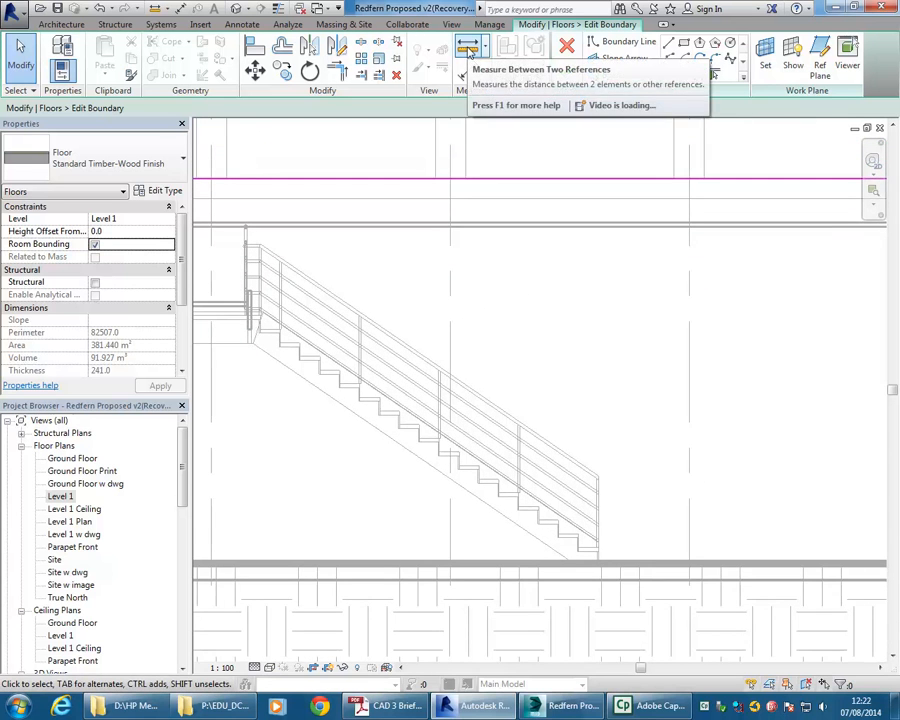
Step: Try to measure the headroom between the Level 1 floor and the stair flight in the section
{"action": "left_click", "coordinate": [469, 52]}
{"action": "middle_click_drag", "start_coordinate": [472, 375], "coordinate": [448, 375]}
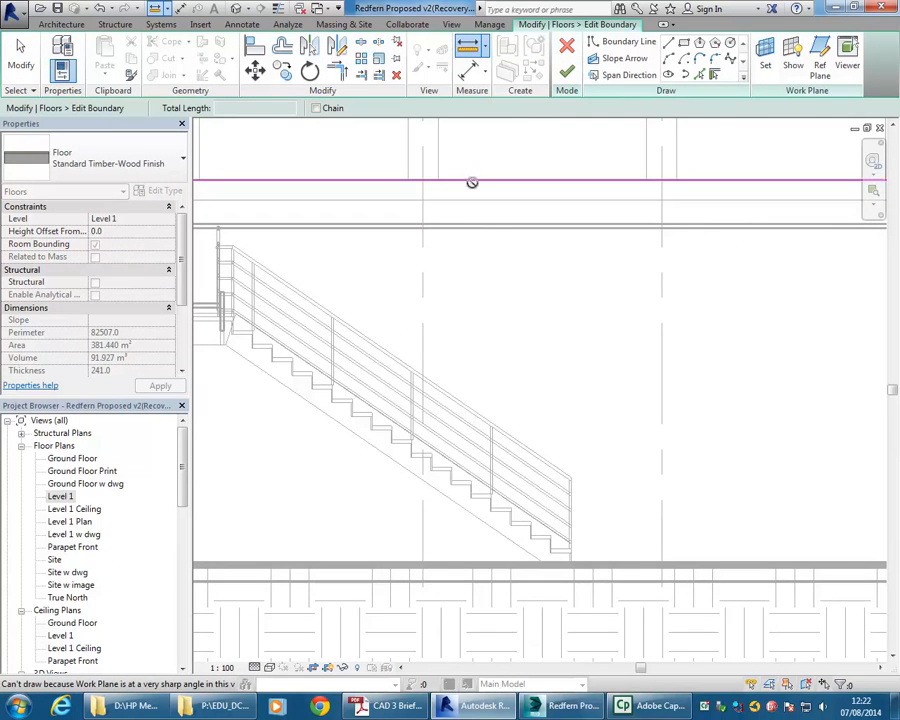
{"action": "middle_click_drag", "start_coordinate": [518, 341], "coordinate": [558, 358]}
Step: In the Level 1 plan, draw a boundary line across the long flight to the wall-side boundary, about 1620 mm from the inside corner
{"action": "double_click", "coordinate": [56, 495]}
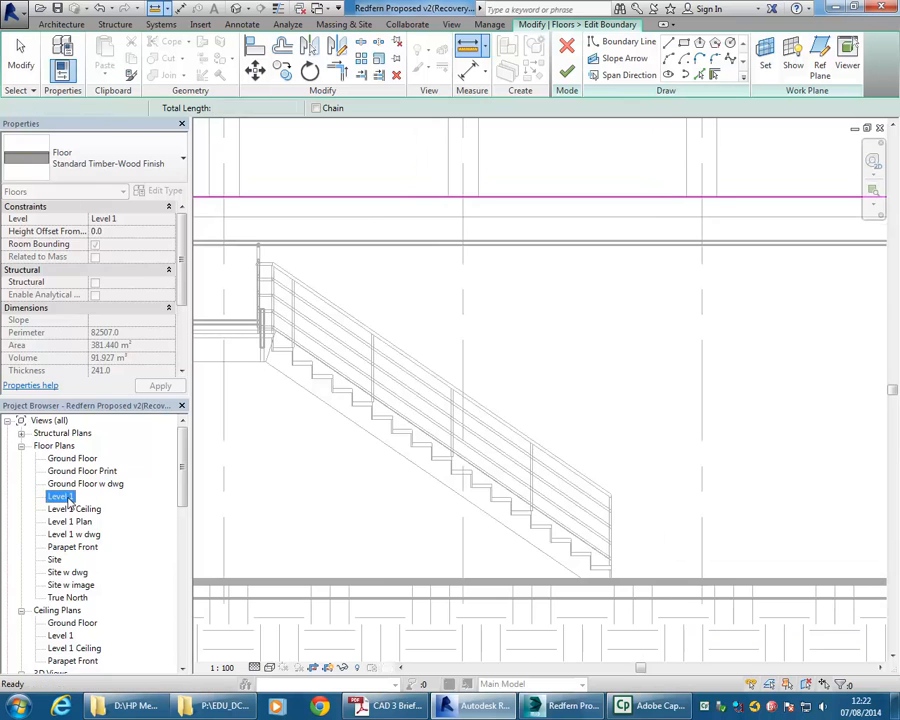
{"action": "scroll", "coordinate": [507, 415], "scroll_direction": "up", "scroll_amount": 5}
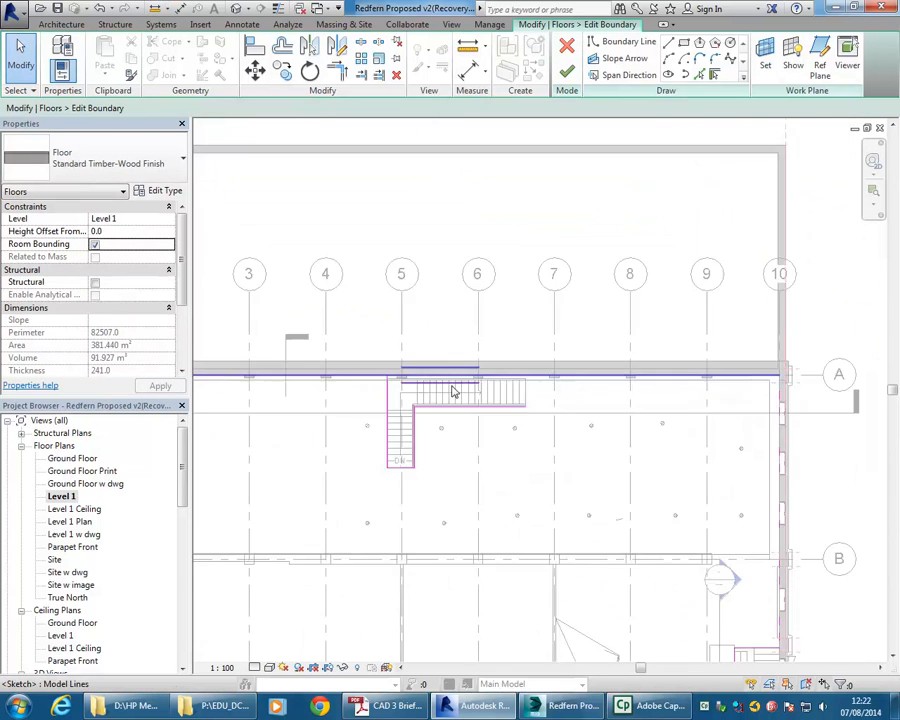
{"action": "middle_click_drag", "start_coordinate": [484, 525], "coordinate": [510, 547]}
{"action": "scroll", "coordinate": [514, 511], "scroll_direction": "up", "scroll_amount": 1}
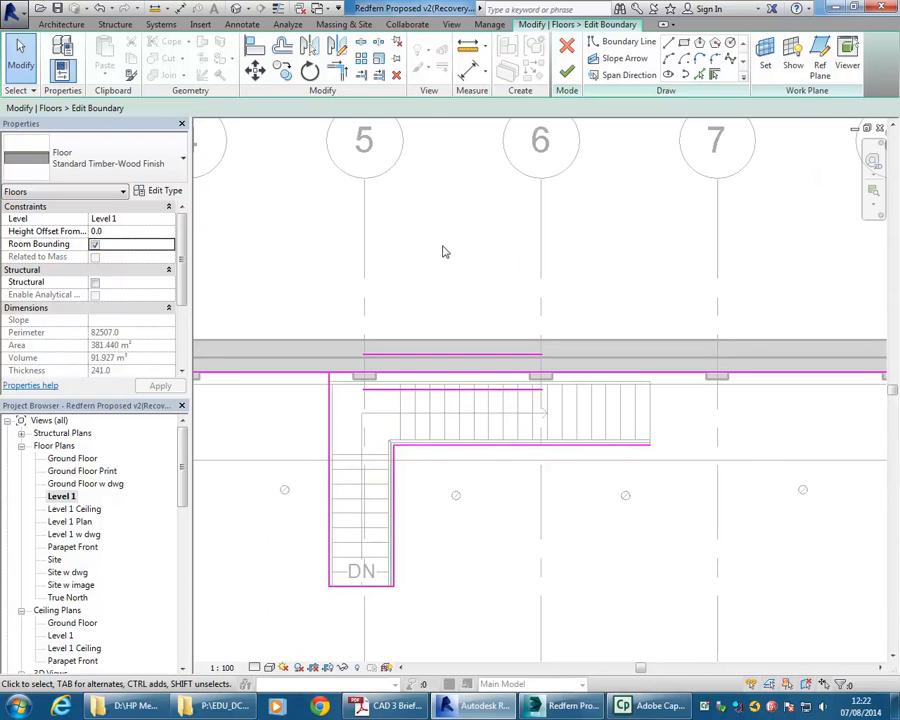
{"action": "left_click", "coordinate": [628, 41]}
{"action": "scroll", "coordinate": [545, 422], "scroll_direction": "up", "scroll_amount": 3}
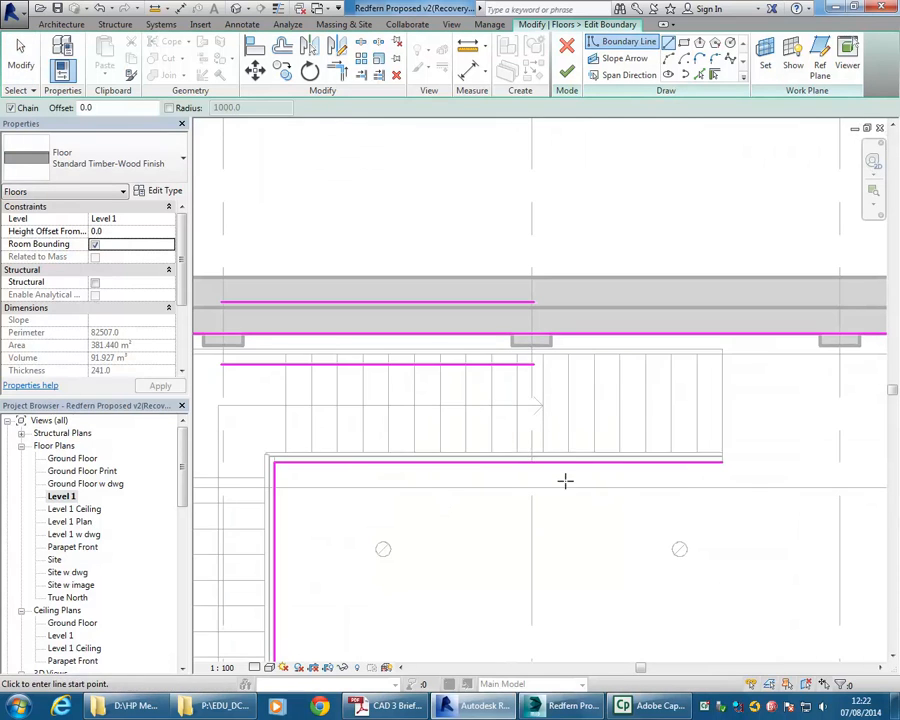
{"action": "left_click", "coordinate": [440, 462]}
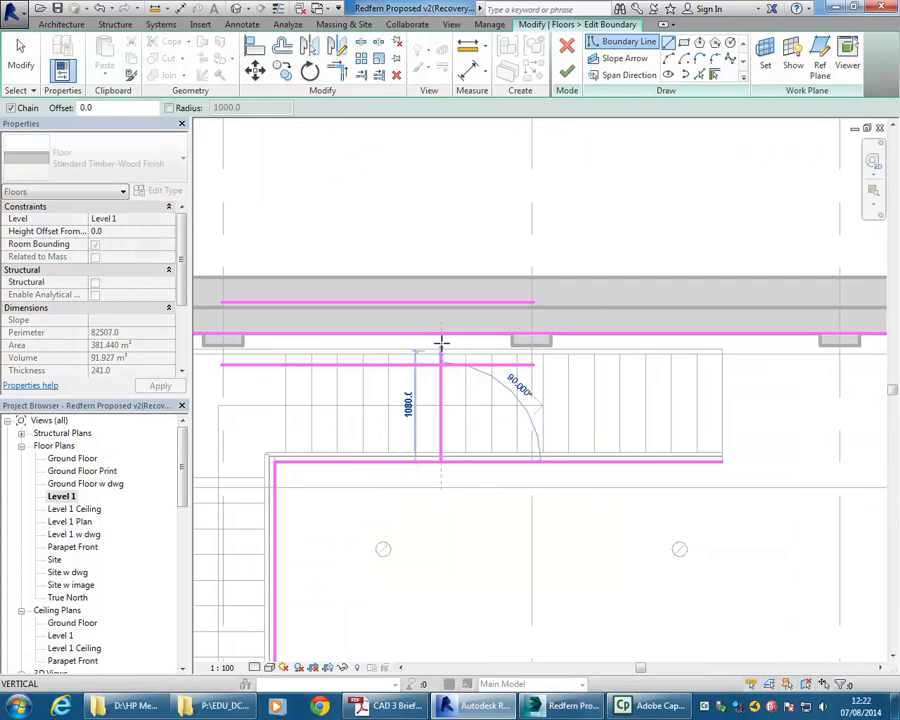
{"action": "left_click", "coordinate": [440, 334]}
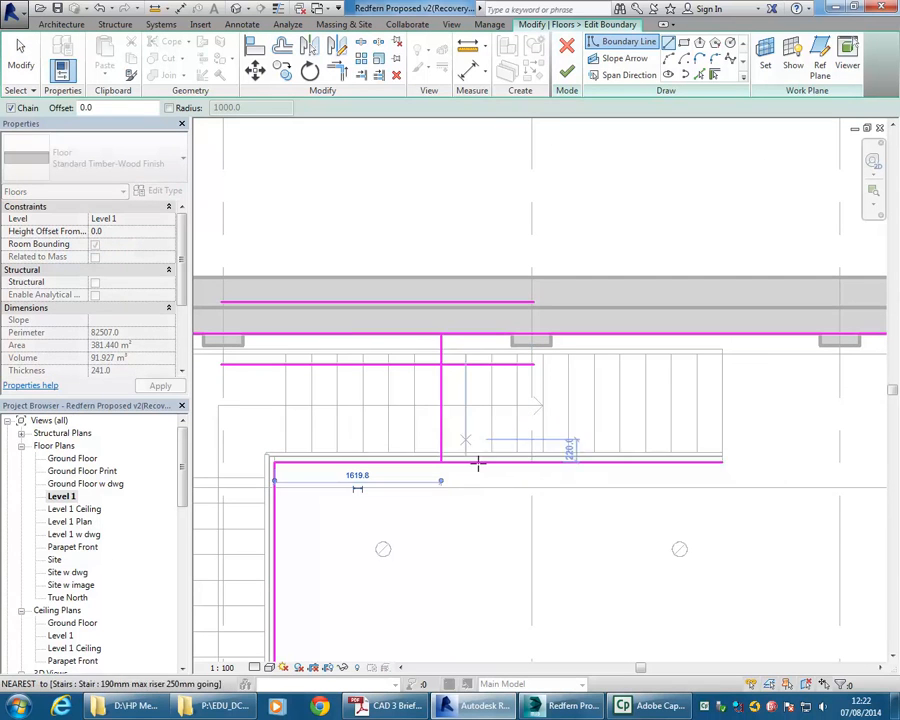
Step: Trim the inner-edge boundary line of the long flight to the new crossing line
{"action": "left_click", "coordinate": [337, 68]}
{"action": "left_click", "coordinate": [395, 470]}
{"action": "left_click", "coordinate": [444, 447]}
Step: Split the wall-side boundary line above the long flight and trim both pieces to the stair opening's side lines, closing the floor outline
{"action": "middle_click_drag", "start_coordinate": [396, 415], "coordinate": [482, 355]}
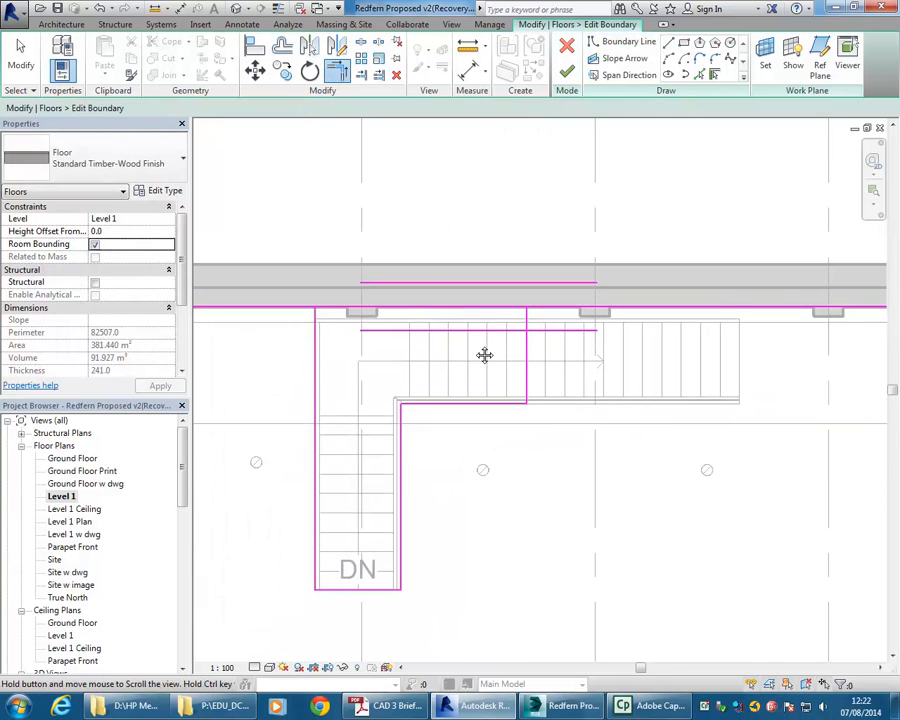
{"action": "left_click", "coordinate": [361, 43]}
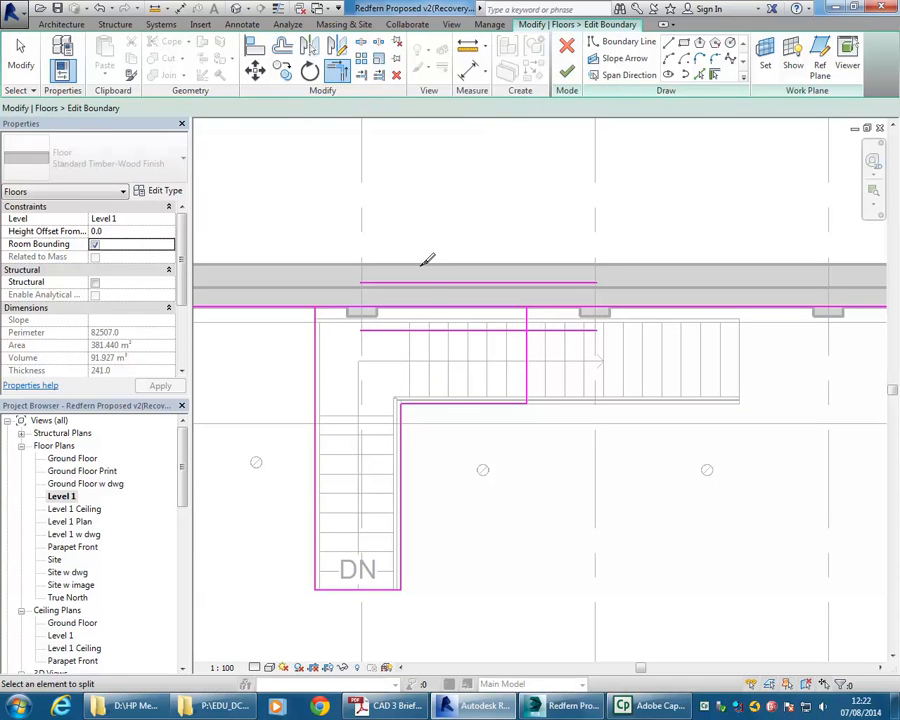
{"action": "left_click", "coordinate": [419, 306]}
{"action": "key", "text": "t"}
{"action": "key", "text": "r"}
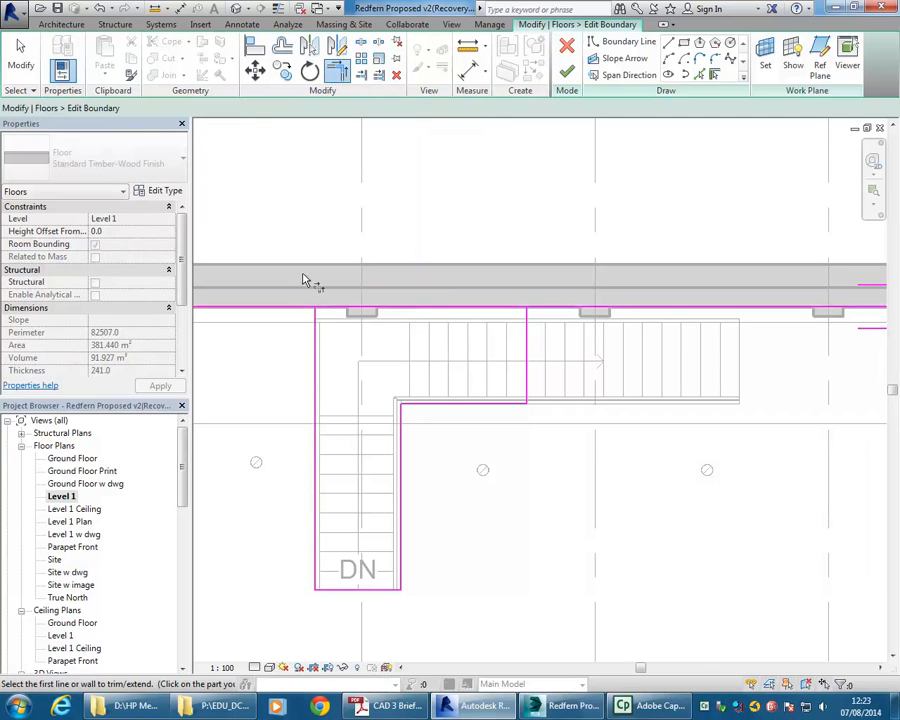
{"action": "left_click", "coordinate": [303, 308]}
{"action": "left_click", "coordinate": [318, 330]}
{"action": "left_click", "coordinate": [566, 310]}
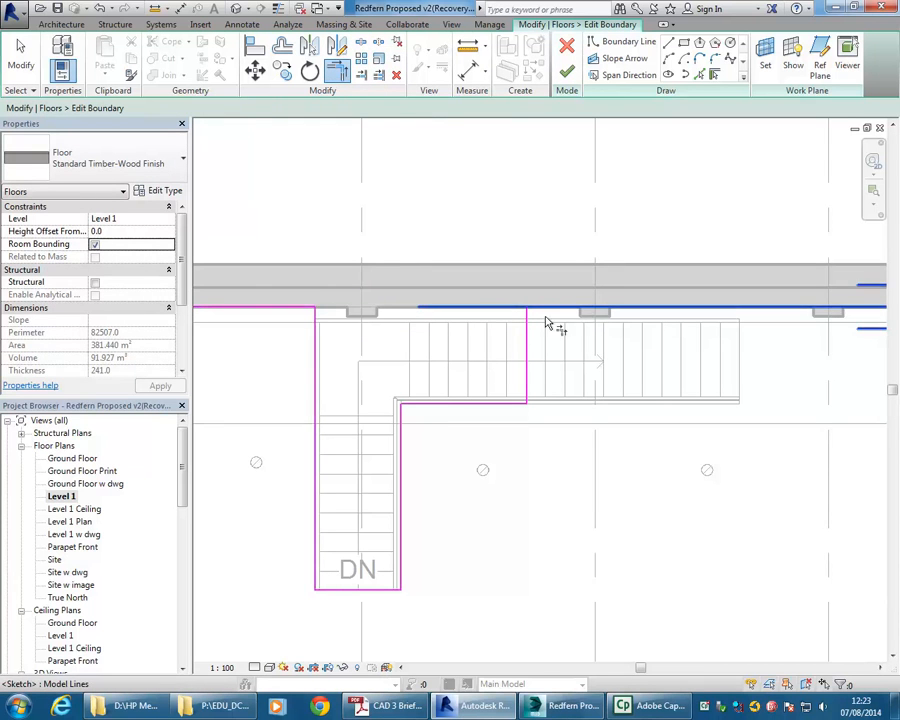
{"action": "left_click", "coordinate": [528, 336]}
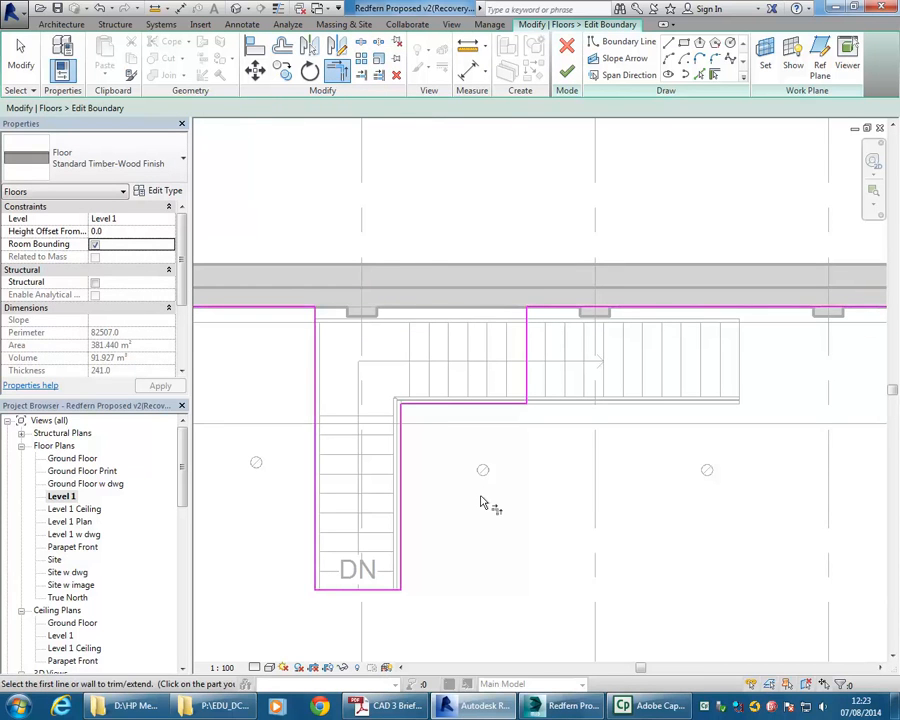
Step: Finish the Level 1 floor boundary edit without attaching the walls below to the floor's underside
{"action": "left_click", "coordinate": [567, 72]}
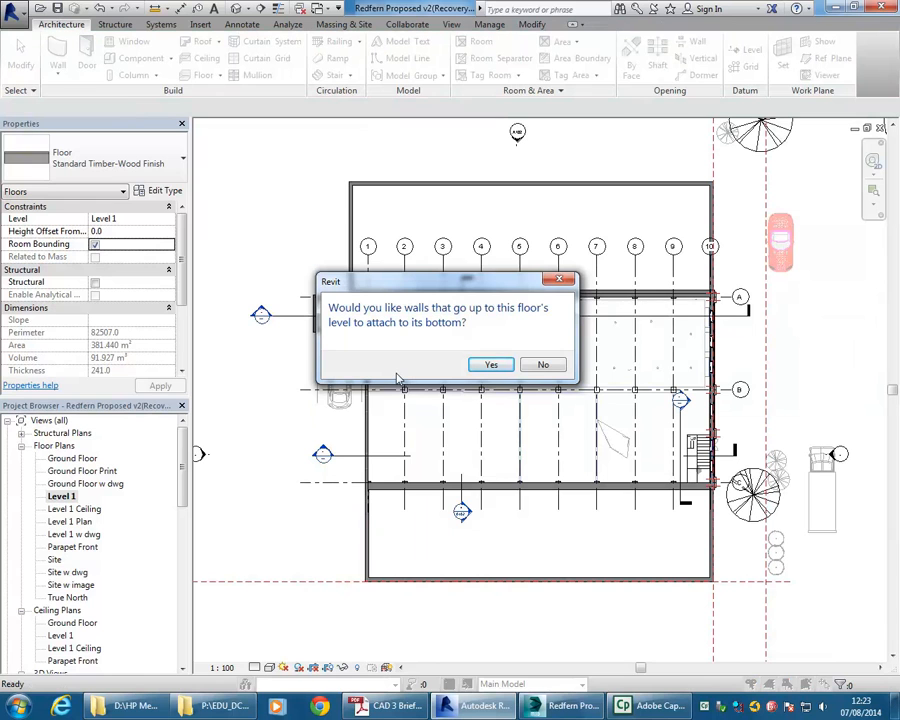
{"action": "left_click", "coordinate": [541, 366]}
{"action": "scroll", "coordinate": [586, 474], "scroll_direction": "up", "scroll_amount": 5}
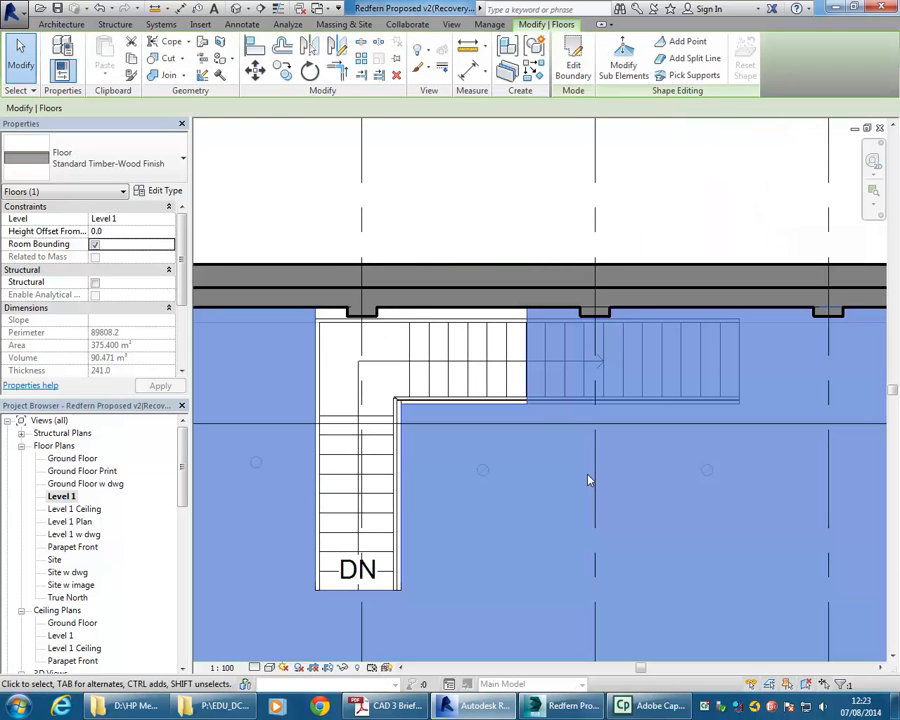
{"action": "scroll", "coordinate": [489, 482], "scroll_direction": "down", "scroll_amount": 6}
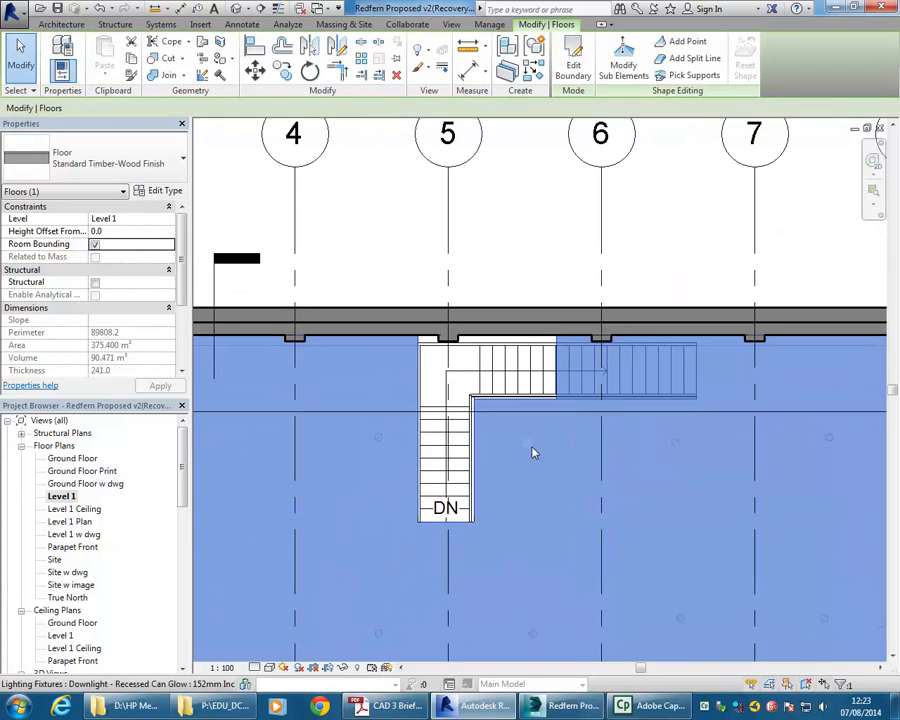
Step: Open the section facing the new stair and dismiss the save reminder without saving
{"action": "left_click", "coordinate": [231, 300]}
{"action": "scroll", "coordinate": [231, 300], "scroll_direction": "down", "scroll_amount": 1}
{"action": "middle_click_drag", "start_coordinate": [231, 300], "coordinate": [346, 308]}
{"action": "double_click", "coordinate": [237, 370]}
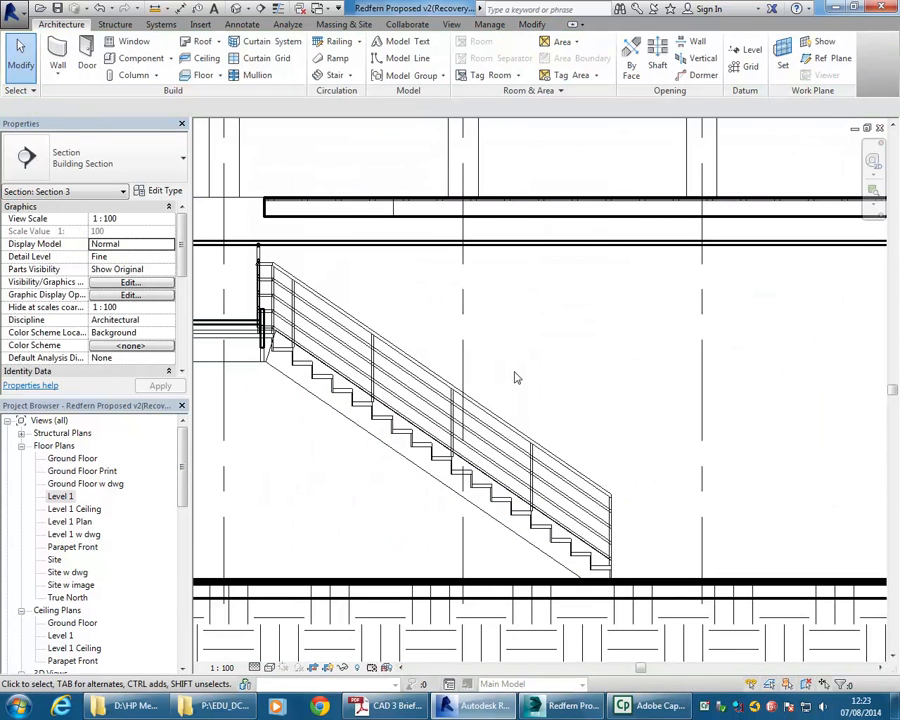
{"action": "middle_click_drag", "start_coordinate": [568, 358], "coordinate": [633, 372]}
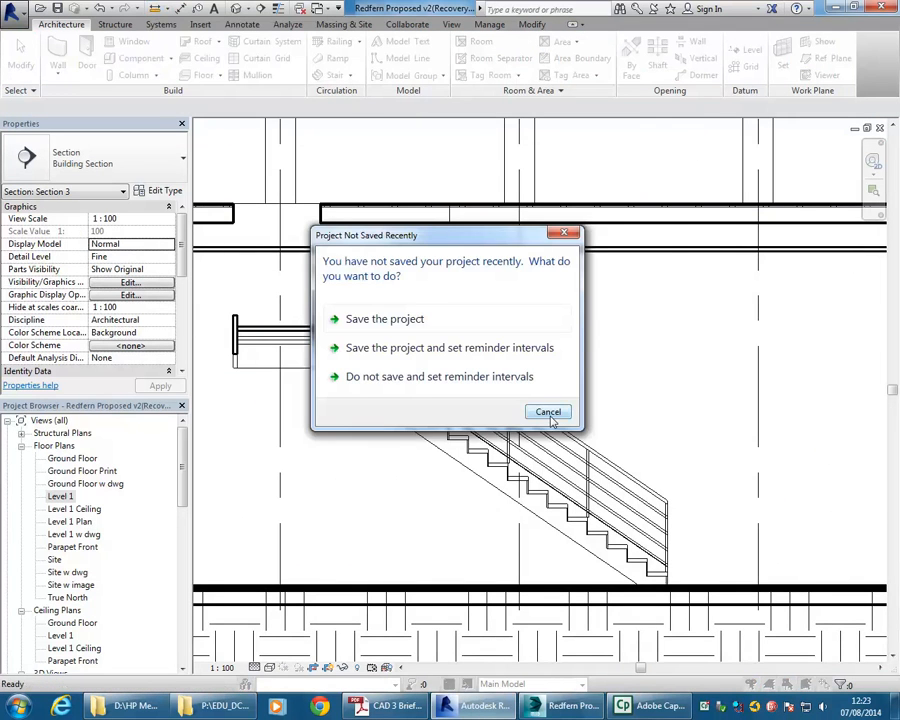
{"action": "left_click", "coordinate": [551, 417]}
Step: Measure the vertical headroom from several neighbouring treads of the long flight up to the ceiling below Level 1
{"action": "scroll", "coordinate": [464, 275], "scroll_direction": "up", "scroll_amount": 1}
{"action": "middle_click_drag", "start_coordinate": [464, 275], "coordinate": [408, 259]}
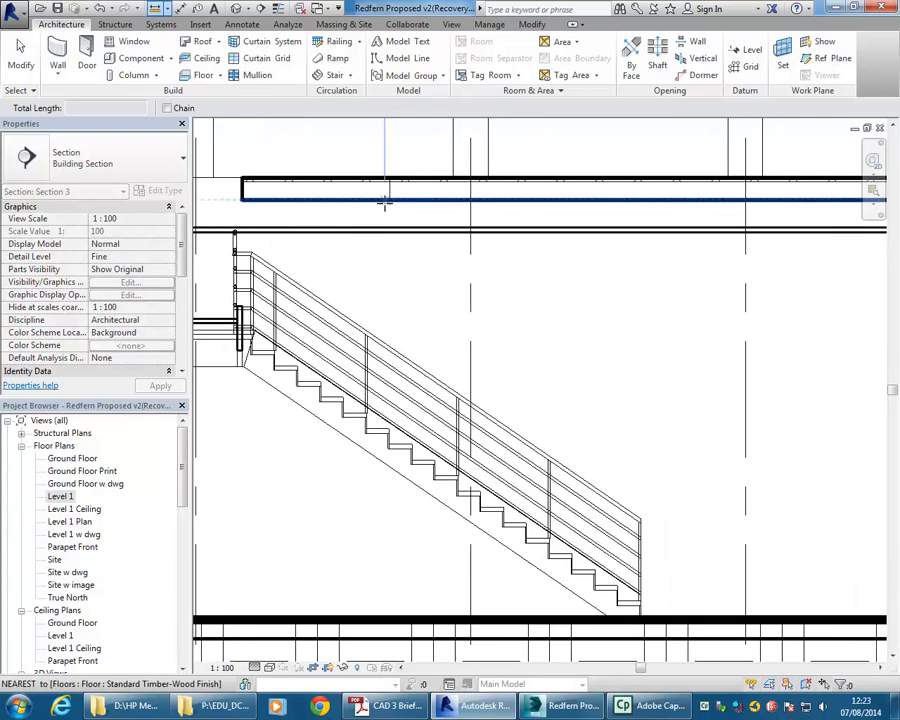
{"action": "left_click", "coordinate": [434, 460]}
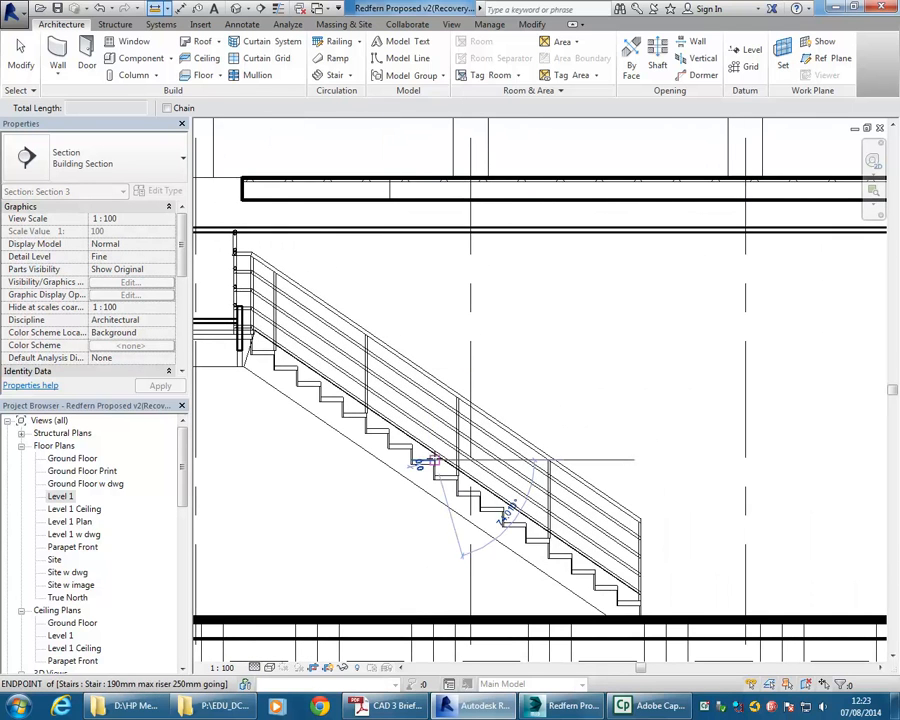
{"action": "left_click", "coordinate": [434, 236]}
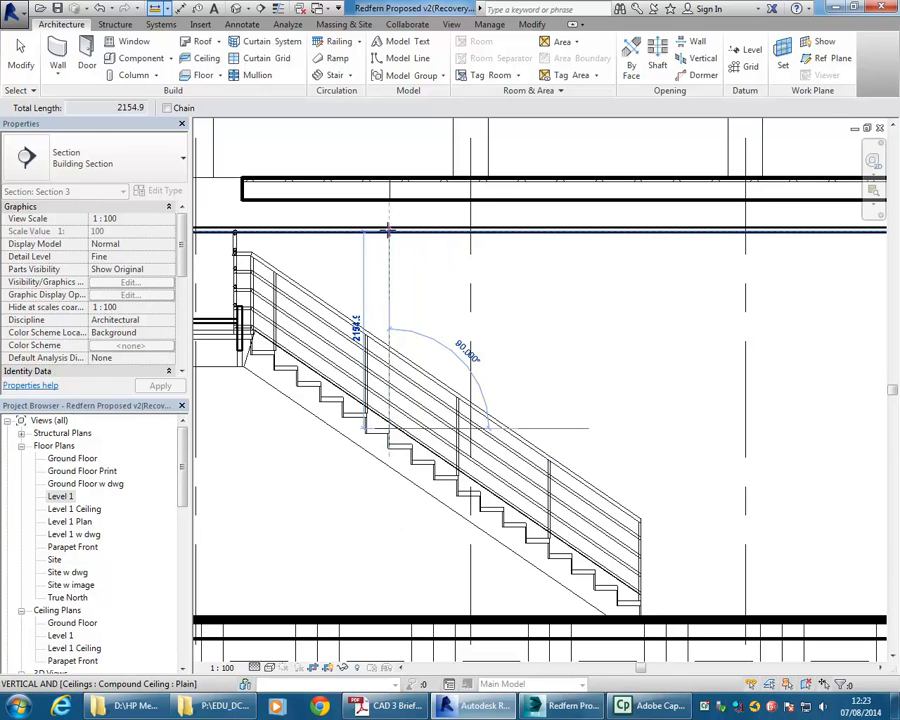
{"action": "left_click", "coordinate": [389, 232]}
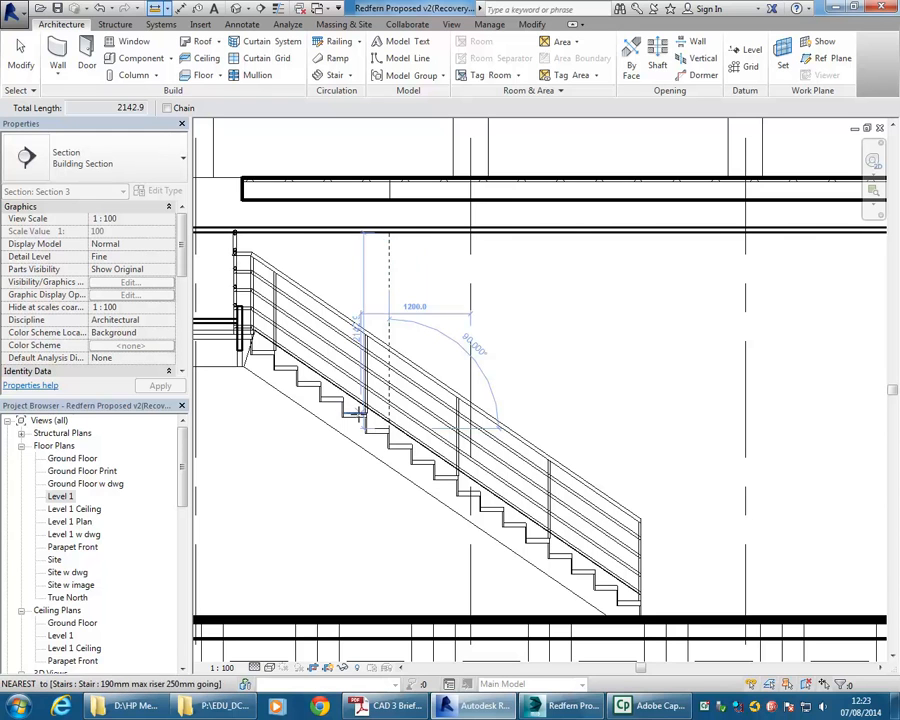
{"action": "left_click", "coordinate": [355, 412]}
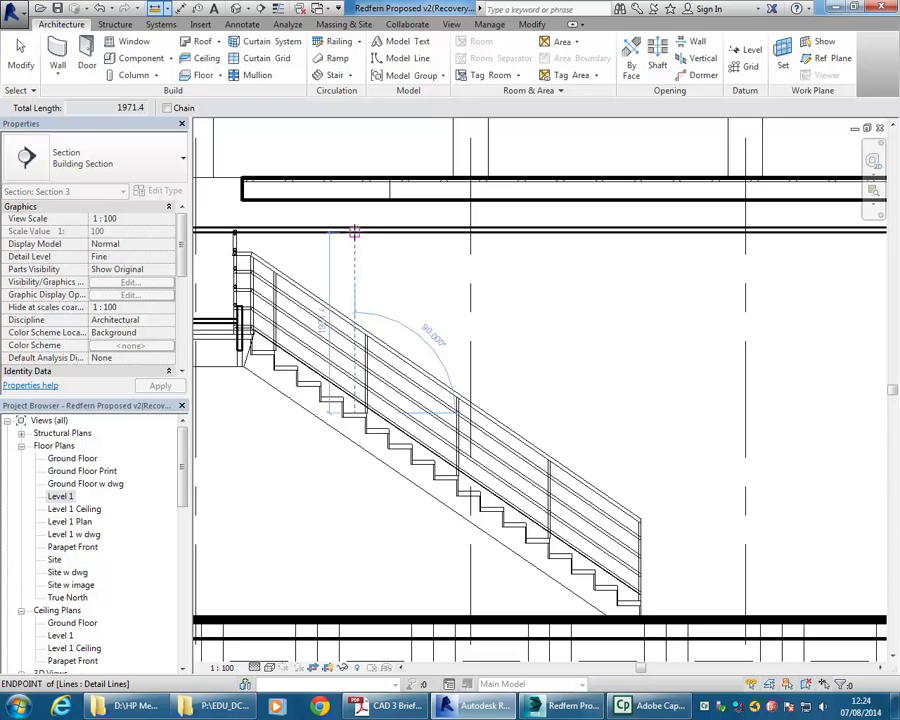
{"action": "left_click", "coordinate": [354, 232]}
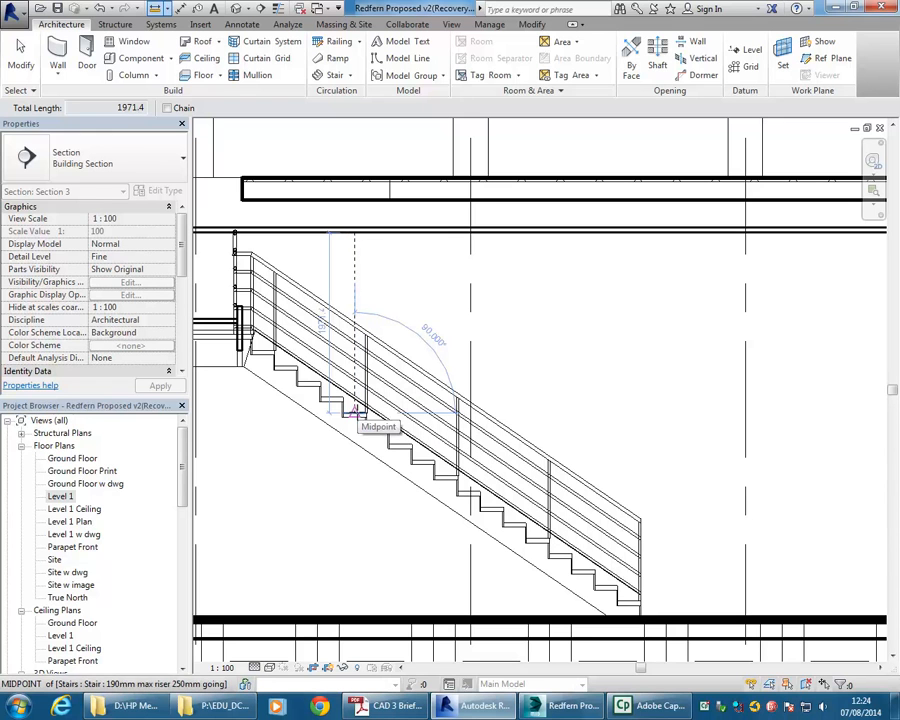
{"action": "left_click", "coordinate": [376, 428]}
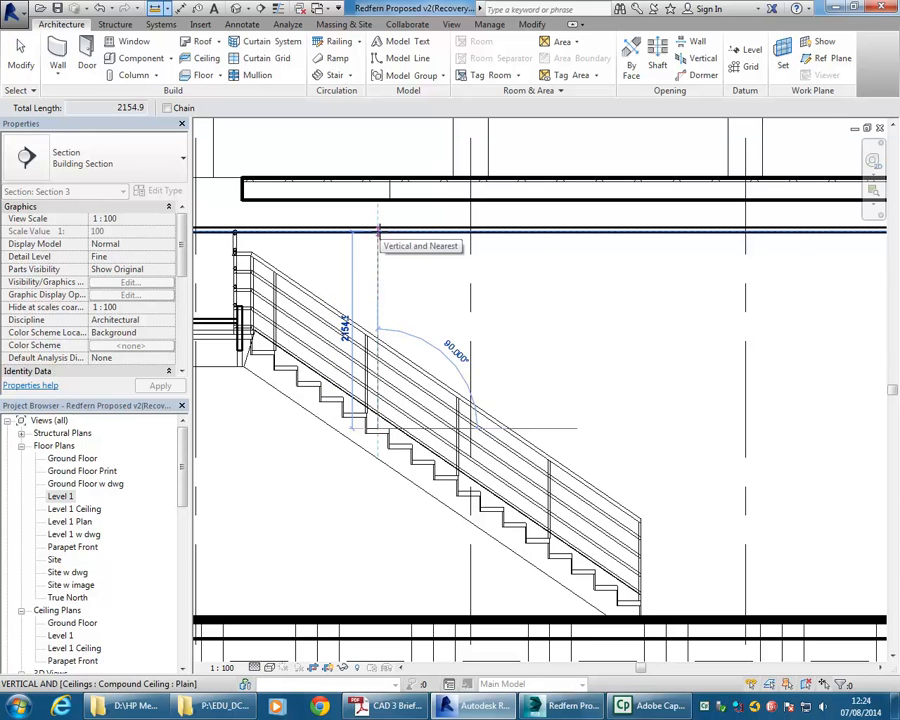
{"action": "left_click", "coordinate": [378, 232]}
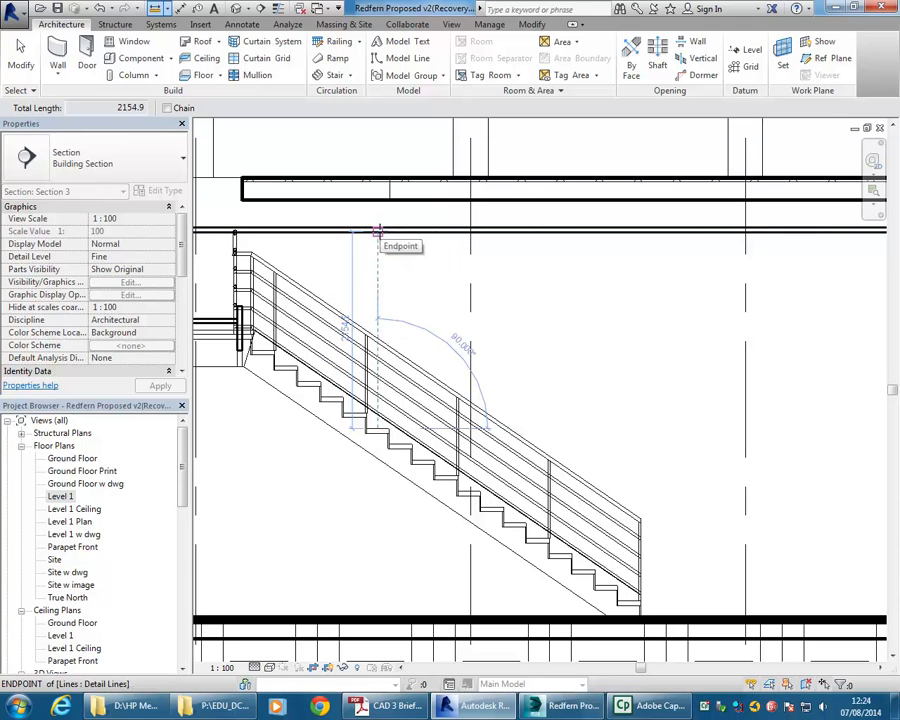
{"action": "left_click", "coordinate": [830, 58]}
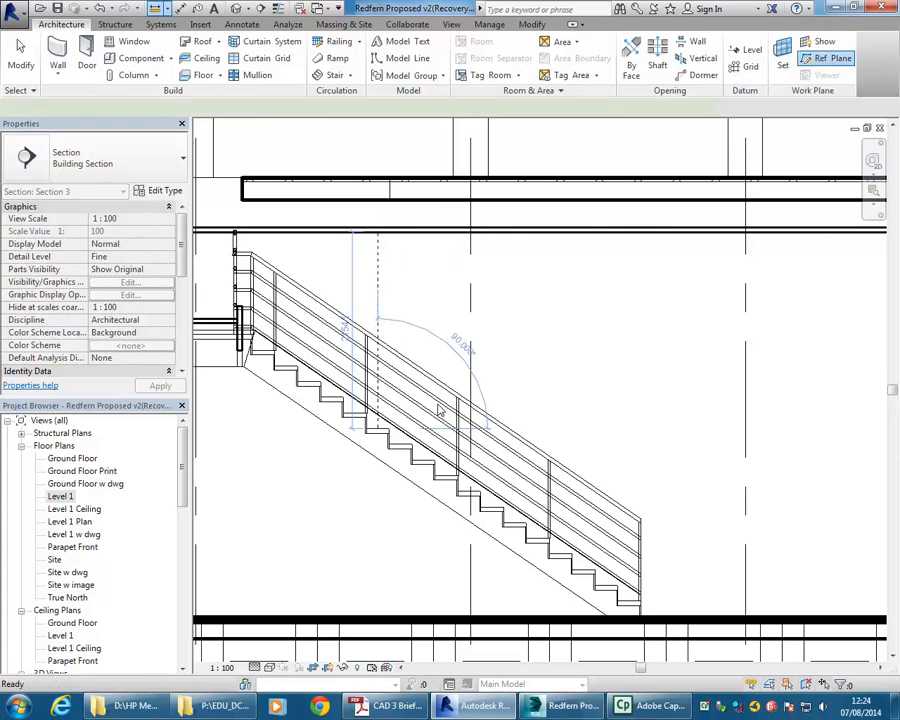
{"action": "left_click", "coordinate": [577, 45]}
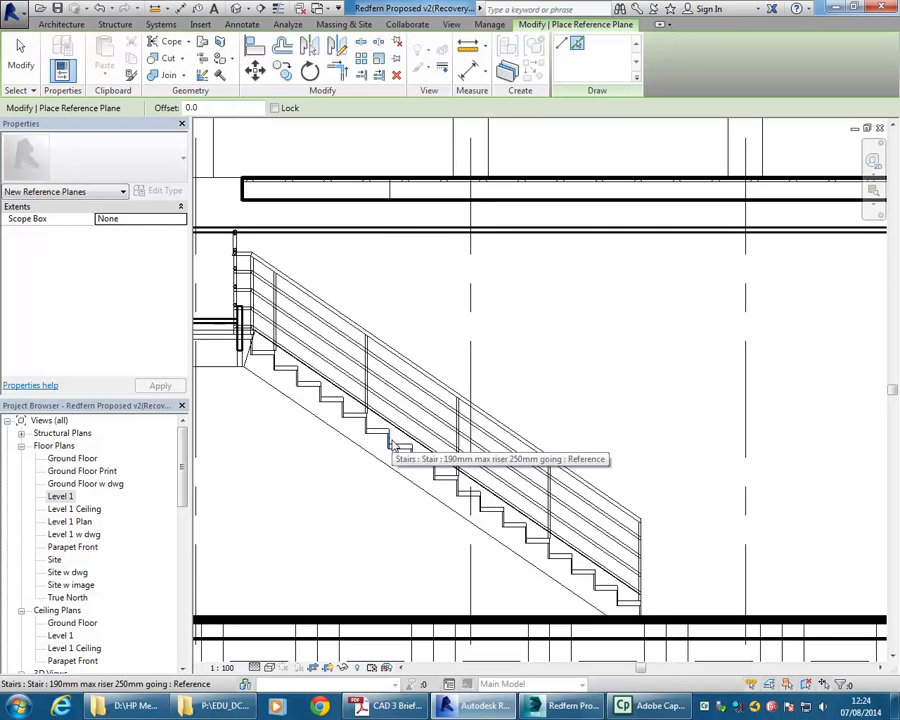
{"action": "key", "text": "Escape"}
{"action": "key", "text": "Escape"}
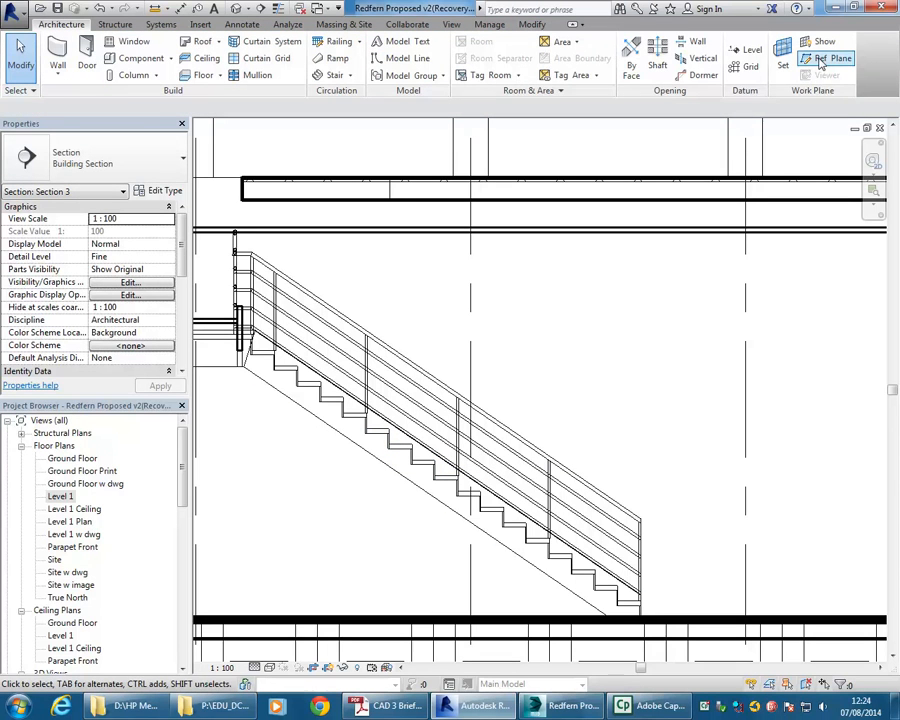
Step: Place a vertical reference plane on the riser at the front of the last measured tread, extending it above the Level 1 floor and below the ground slab
{"action": "left_click", "coordinate": [822, 59]}
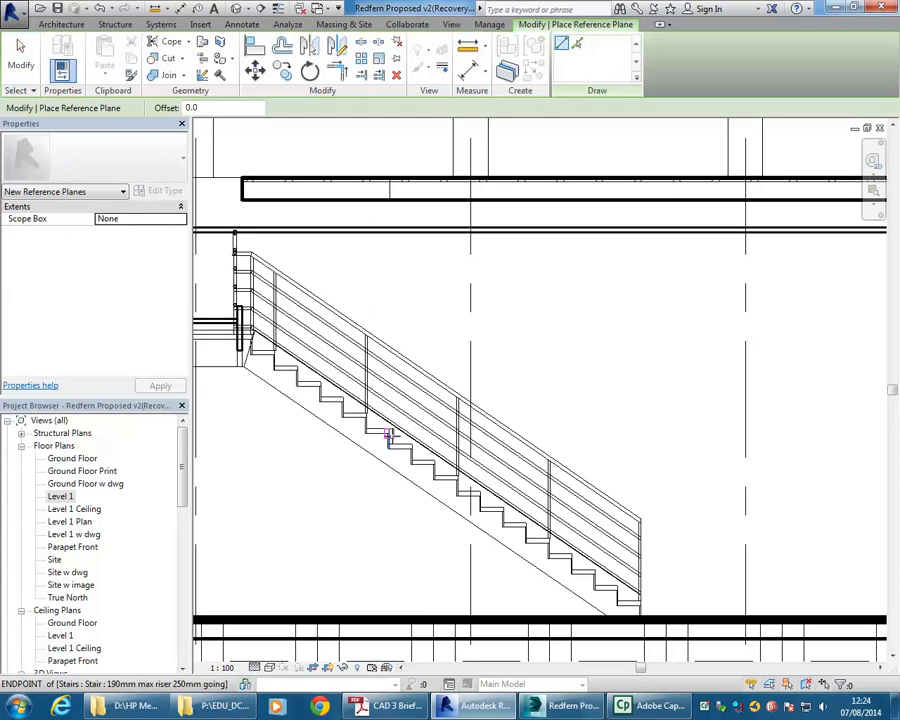
{"action": "left_click", "coordinate": [577, 44]}
{"action": "left_click_drag", "start_coordinate": [389, 394], "coordinate": [392, 136]}
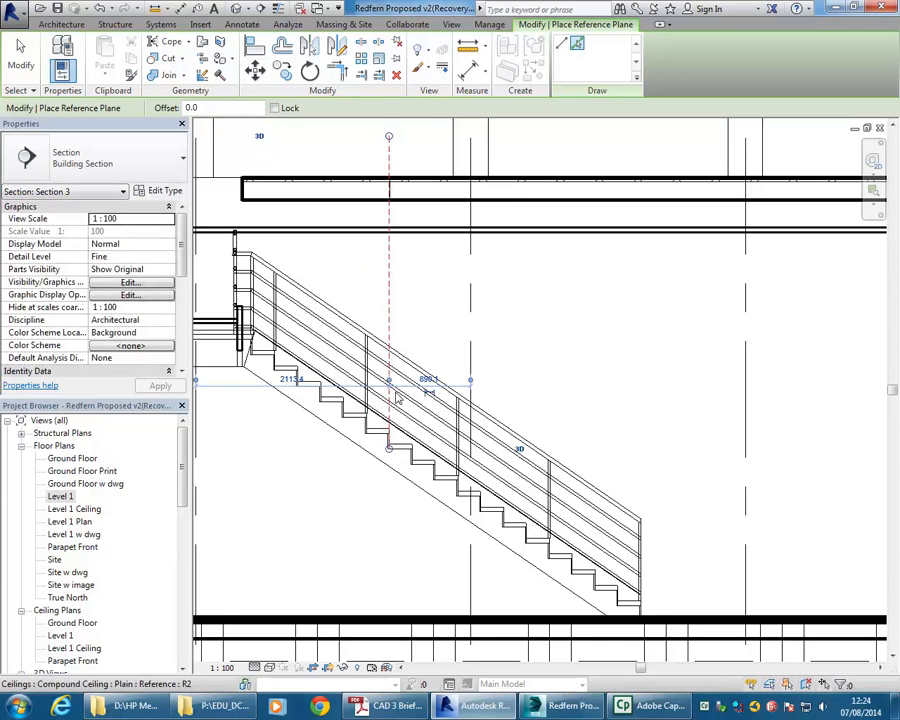
{"action": "left_click_drag", "start_coordinate": [389, 447], "coordinate": [389, 650]}
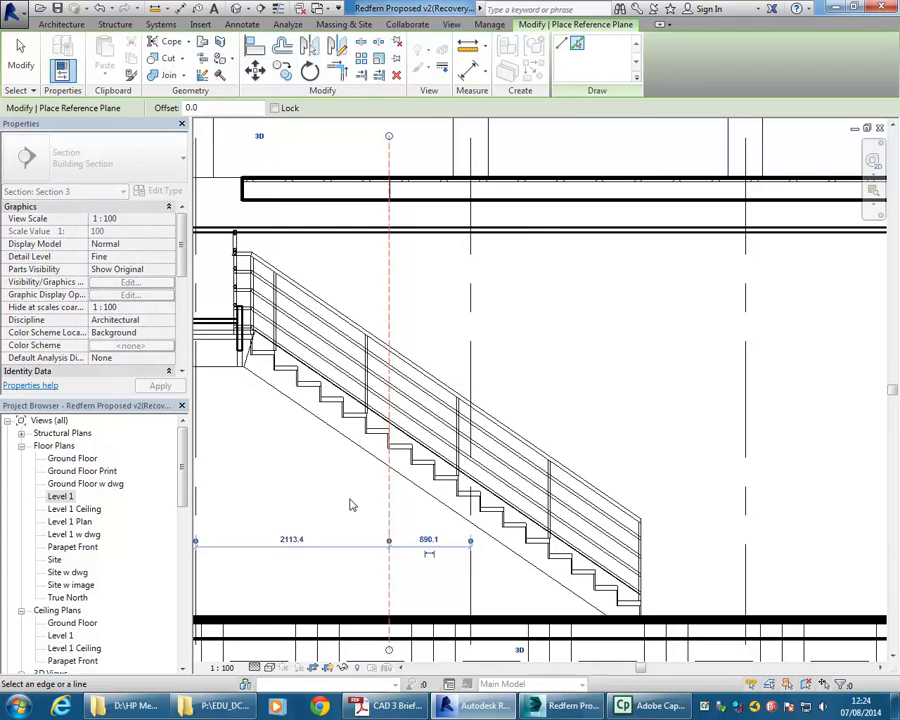
{"action": "scroll", "coordinate": [351, 505], "scroll_direction": "down", "scroll_amount": 3}
{"action": "scroll", "coordinate": [437, 408], "scroll_direction": "up", "scroll_amount": 2}
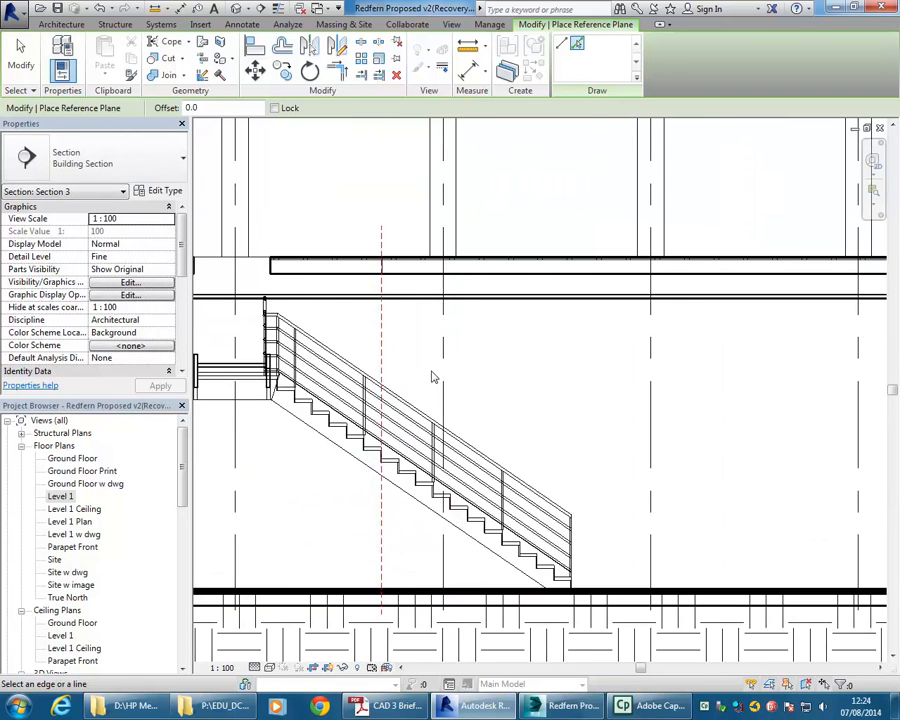
{"action": "scroll", "coordinate": [416, 344], "scroll_direction": "up", "scroll_amount": 1}
{"action": "key", "text": "Escape"}
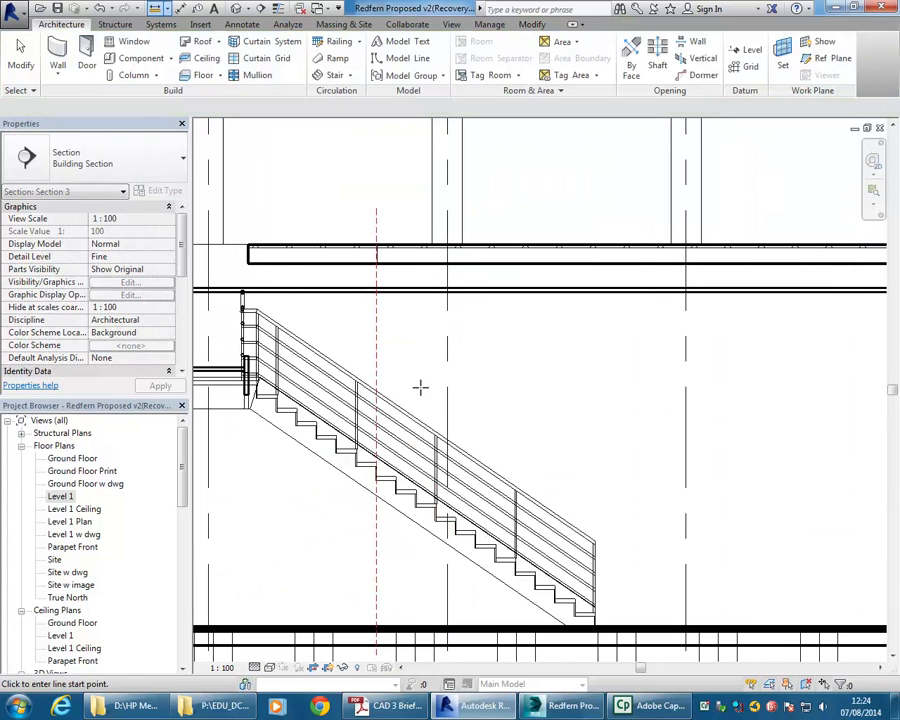
Step: Measure the headroom to the ceiling underside from the treads on either side of the reference plane
{"action": "scroll", "coordinate": [420, 387], "scroll_direction": "up", "scroll_amount": 2}
{"action": "left_click", "coordinate": [365, 425]}
{"action": "scroll", "coordinate": [362, 270], "scroll_direction": "down", "scroll_amount": 2}
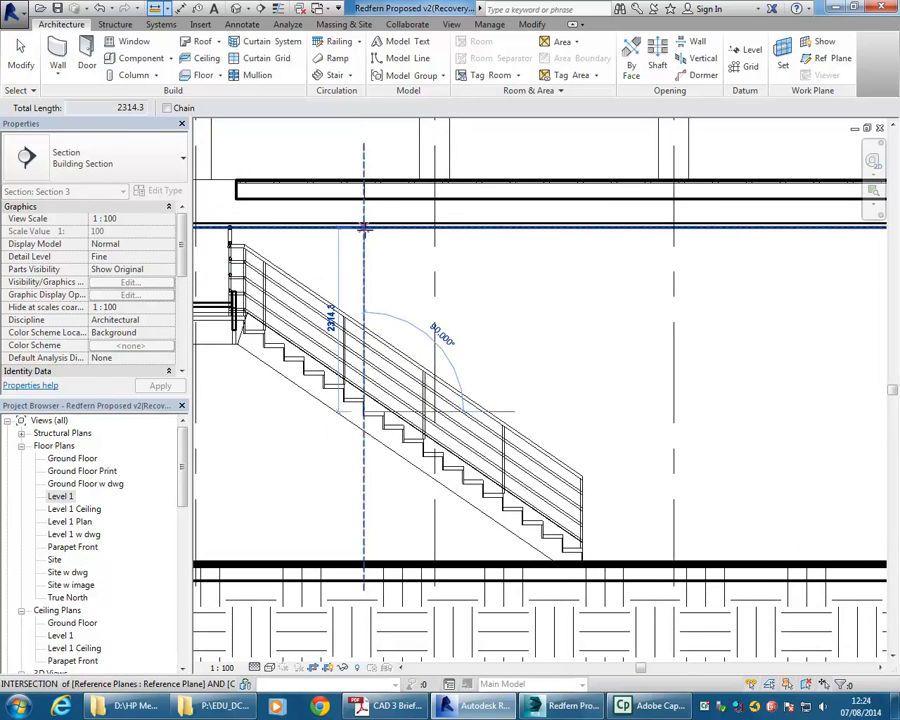
{"action": "scroll", "coordinate": [355, 410], "scroll_direction": "up", "scroll_amount": 2}
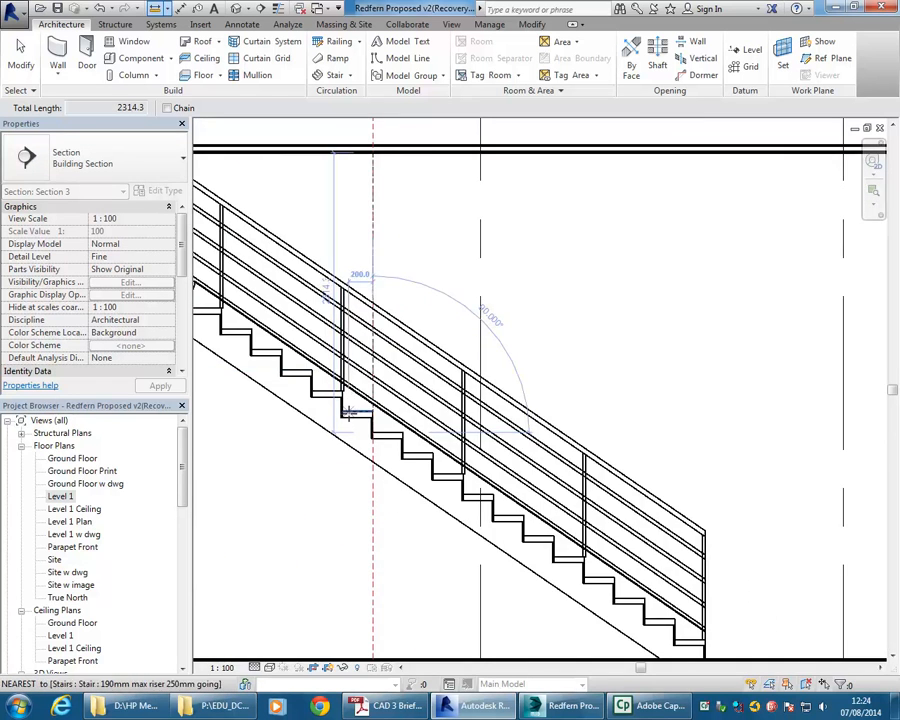
{"action": "left_click", "coordinate": [357, 411]}
{"action": "middle_click_drag", "start_coordinate": [357, 220], "coordinate": [356, 262]}
{"action": "left_click", "coordinate": [356, 195]}
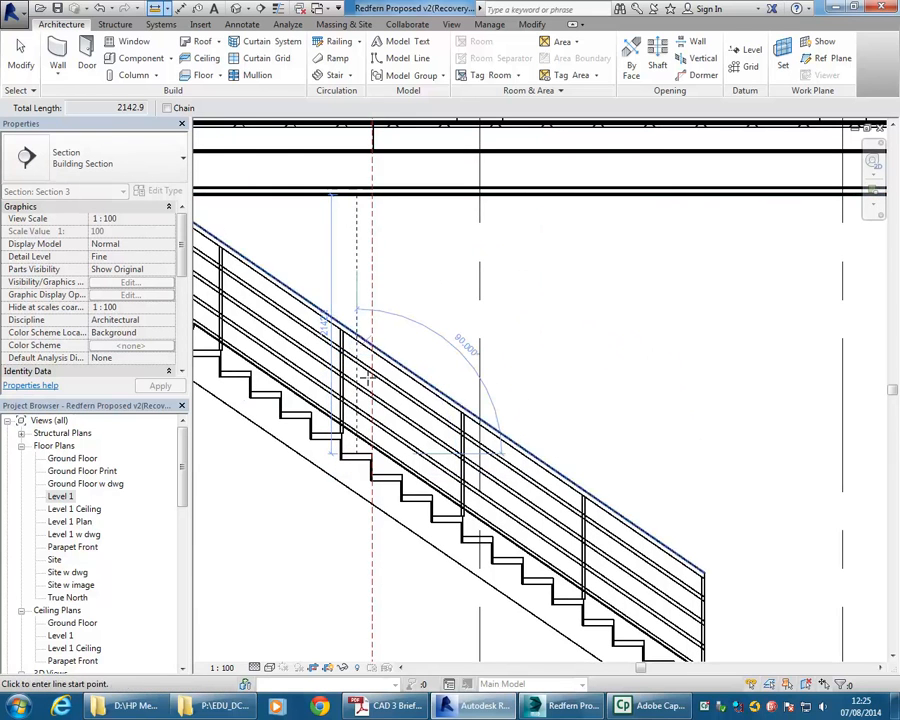
{"action": "key", "text": "Escape"}
{"action": "key", "text": "Escape"}
{"action": "left_click", "coordinate": [375, 290]}
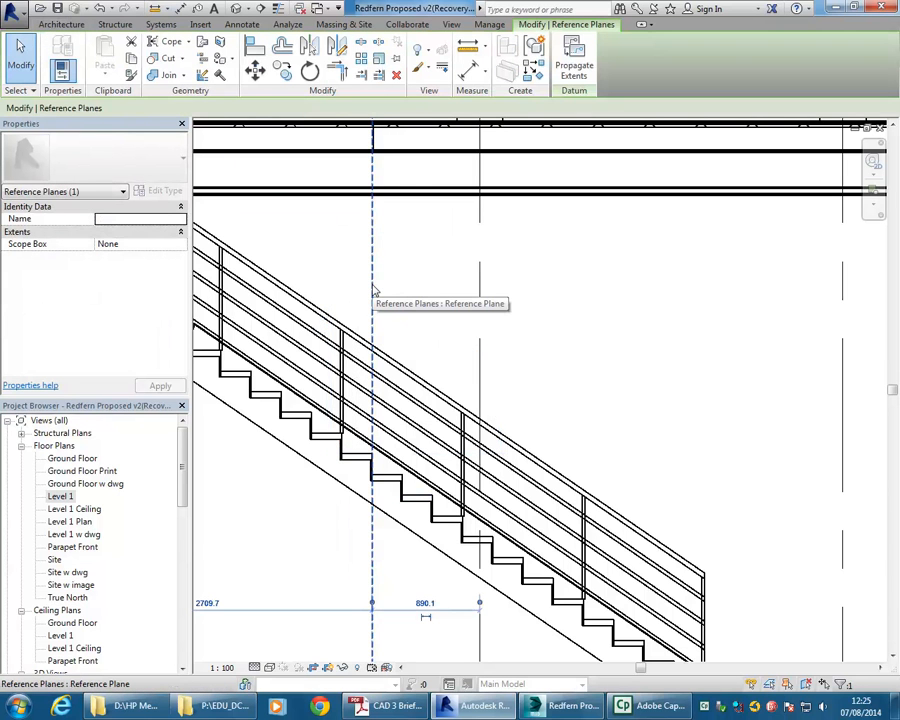
{"action": "scroll", "coordinate": [375, 290], "scroll_direction": "down", "scroll_amount": 2}
{"action": "left_click", "coordinate": [342, 157]}
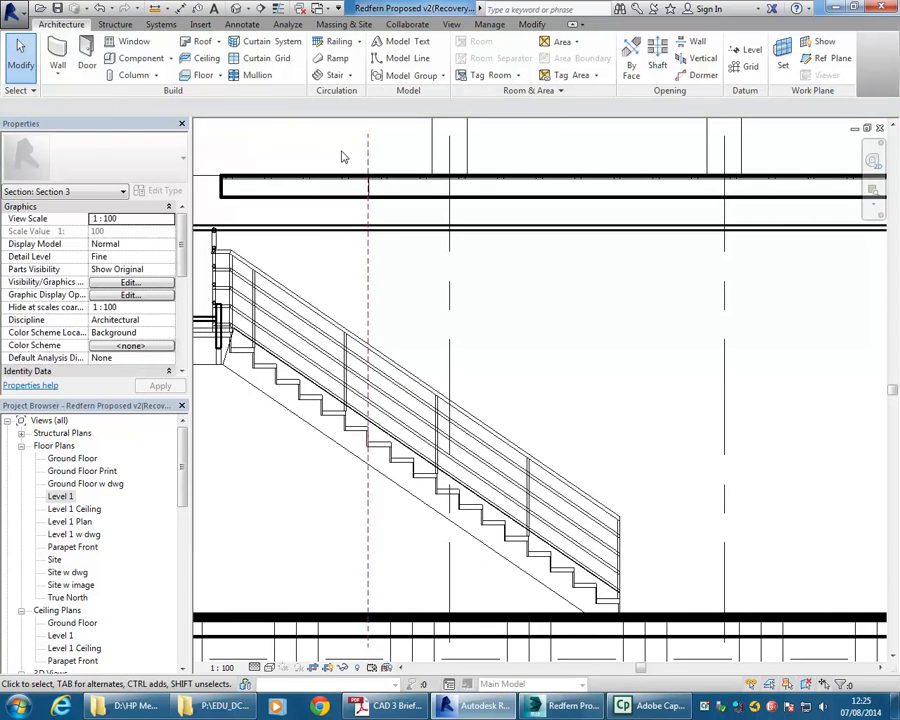
{"action": "scroll", "coordinate": [342, 153], "scroll_direction": "up", "scroll_amount": 4}
{"action": "scroll", "coordinate": [309, 226], "scroll_direction": "down", "scroll_amount": 3}
{"action": "middle_click_drag", "start_coordinate": [312, 216], "coordinate": [397, 276]}
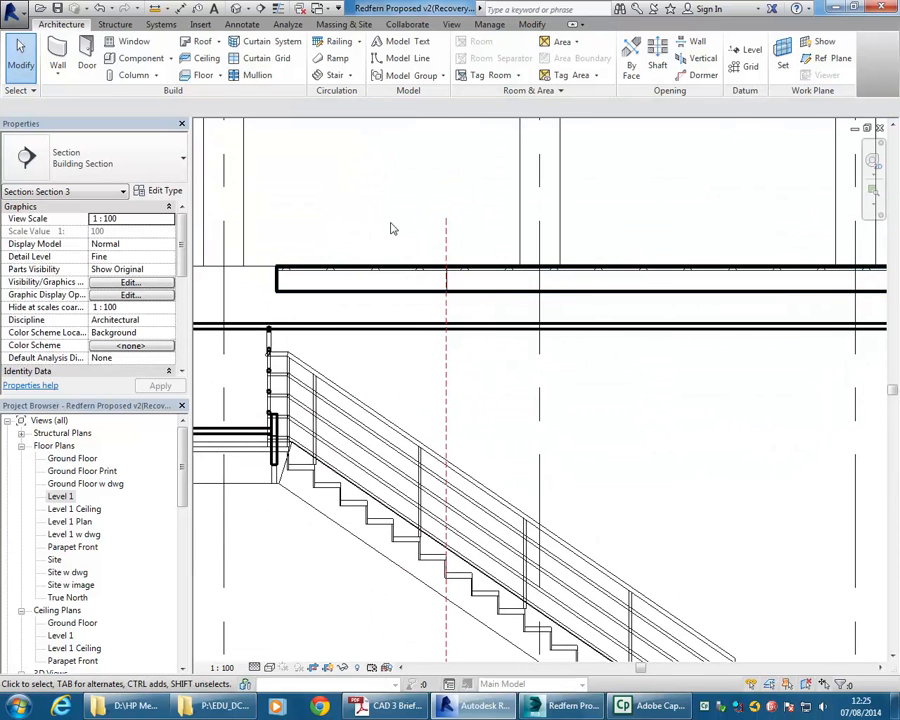
{"action": "scroll", "coordinate": [395, 227], "scroll_direction": "down", "scroll_amount": 2}
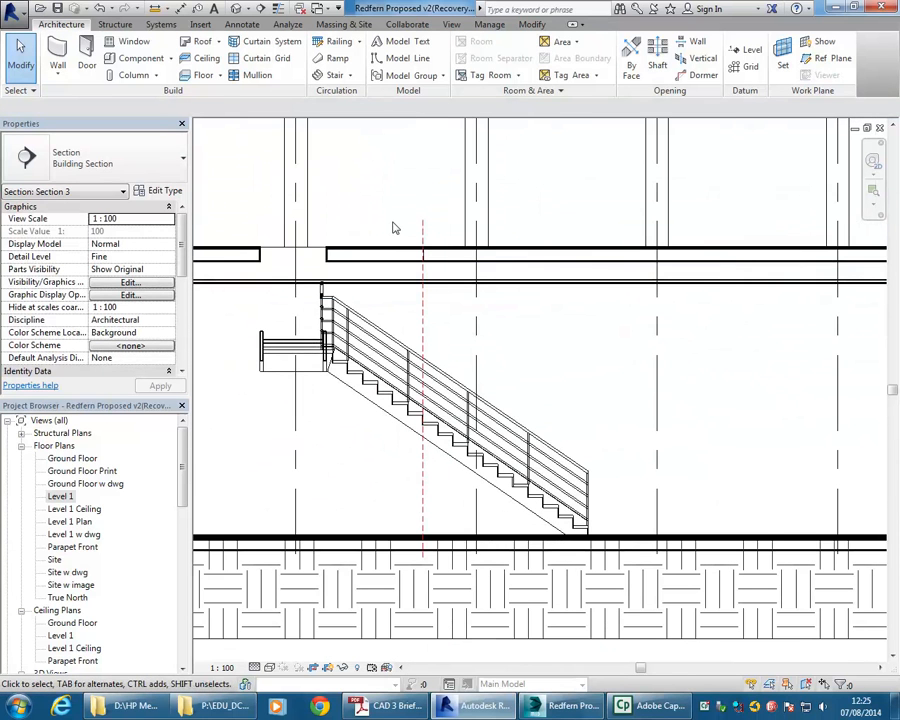
Step: Open the Level 1 plan and compare the floor opening's edge across the long flight with the reference plane
{"action": "double_click", "coordinate": [66, 499]}
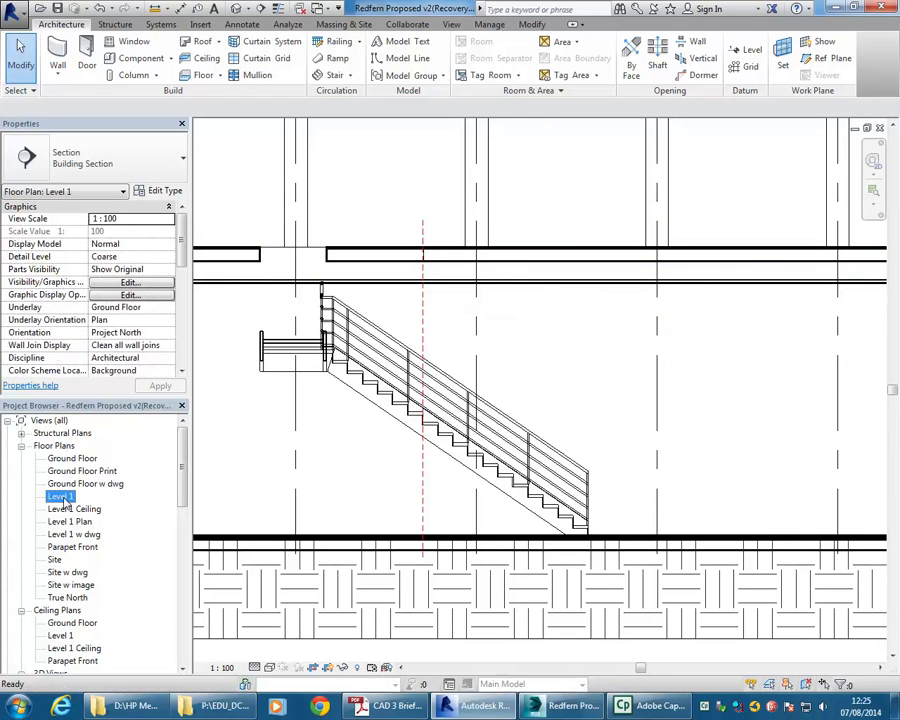
{"action": "middle_click_drag", "start_coordinate": [738, 385], "coordinate": [518, 385]}
{"action": "scroll", "coordinate": [518, 385], "scroll_direction": "up", "scroll_amount": 6}
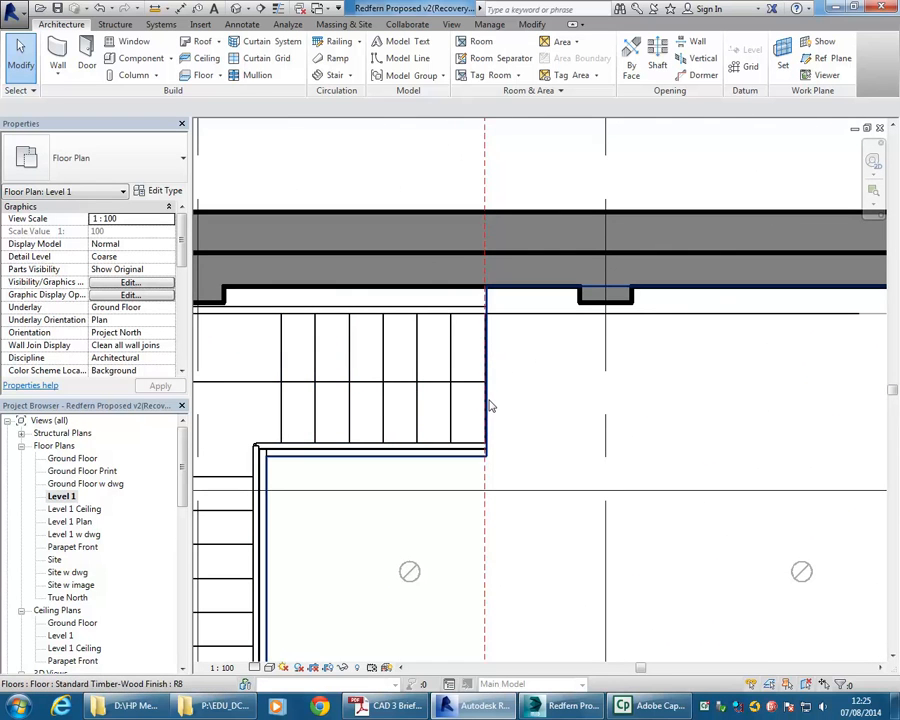
Step: Edit the Level 1 floor boundary so the opening's edge across the long flight lies on the reference plane, and finish the sketch
{"action": "left_click", "coordinate": [490, 405]}
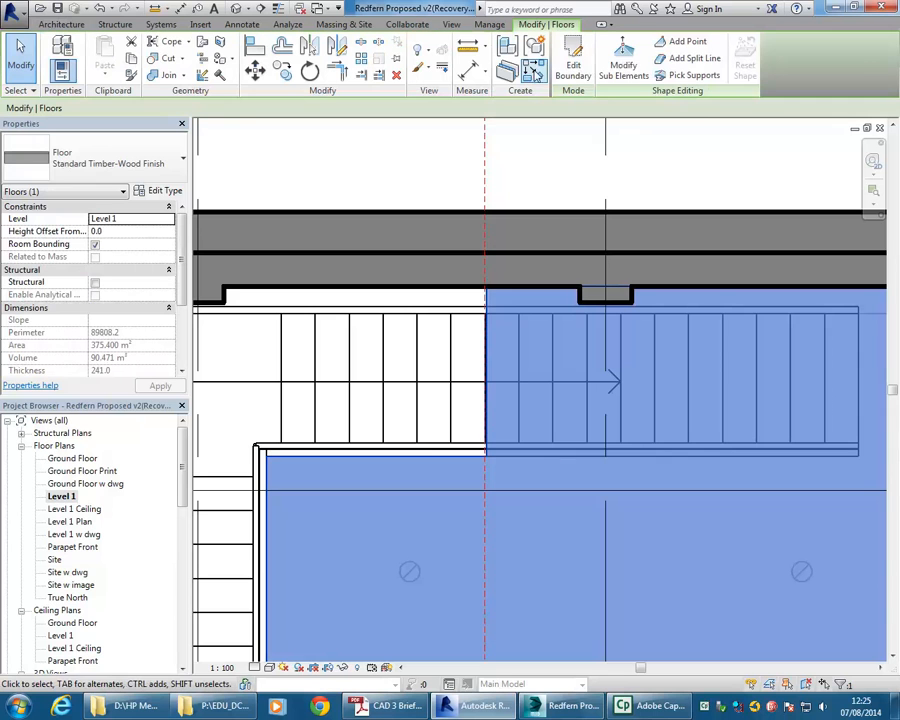
{"action": "left_click", "coordinate": [581, 65]}
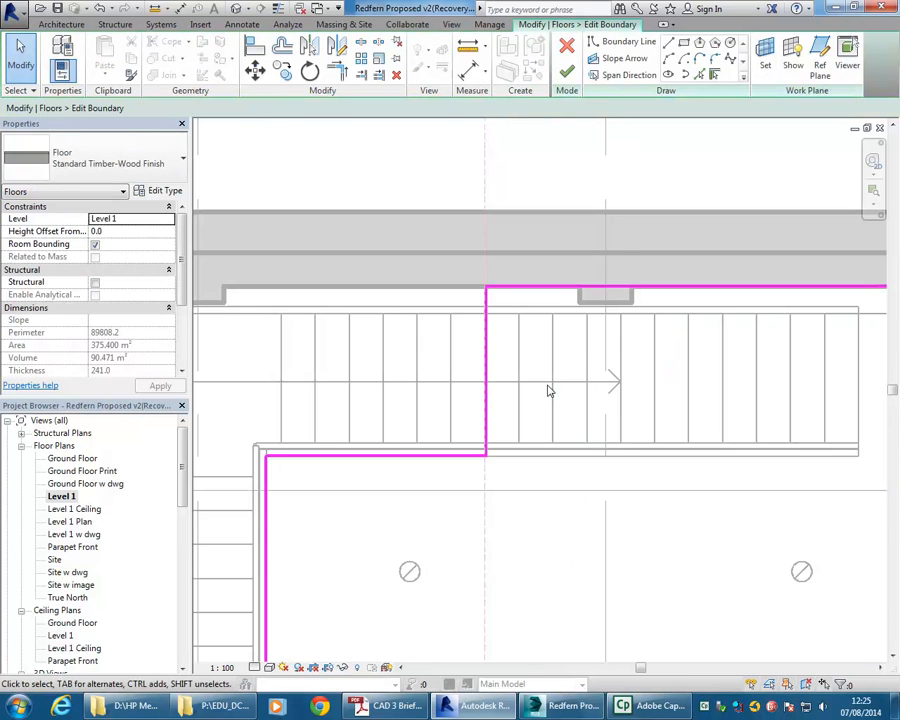
{"action": "scroll", "coordinate": [530, 400], "scroll_direction": "up", "scroll_amount": 4}
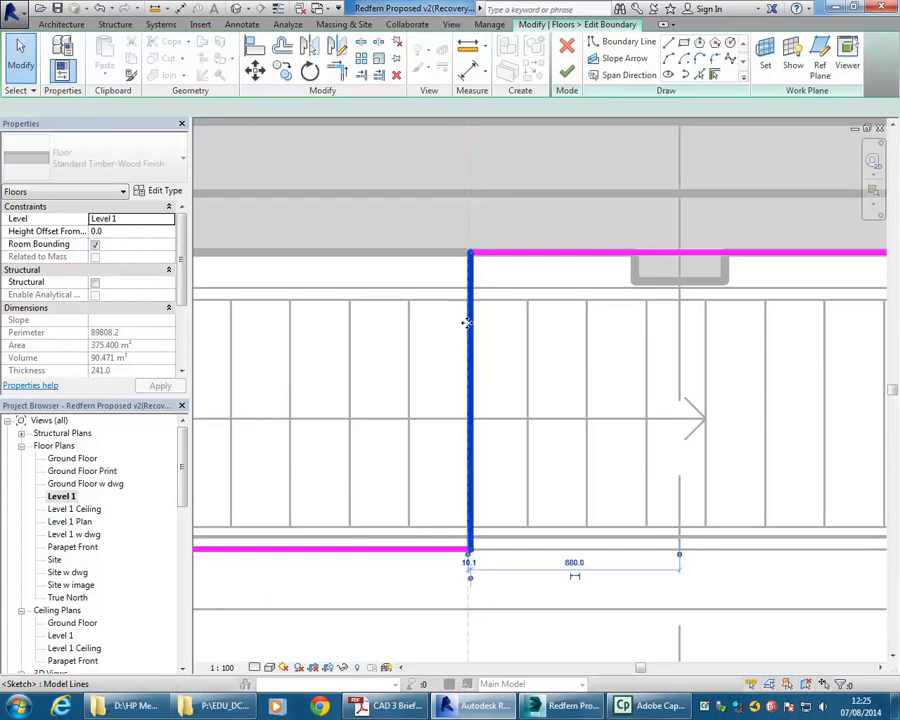
{"action": "left_click", "coordinate": [476, 381]}
{"action": "scroll", "coordinate": [476, 300], "scroll_direction": "up", "scroll_amount": 3}
{"action": "left_click_drag", "start_coordinate": [467, 263], "coordinate": [470, 262]}
{"action": "scroll", "coordinate": [412, 345], "scroll_direction": "down", "scroll_amount": 3}
{"action": "scroll", "coordinate": [404, 368], "scroll_direction": "down", "scroll_amount": 4}
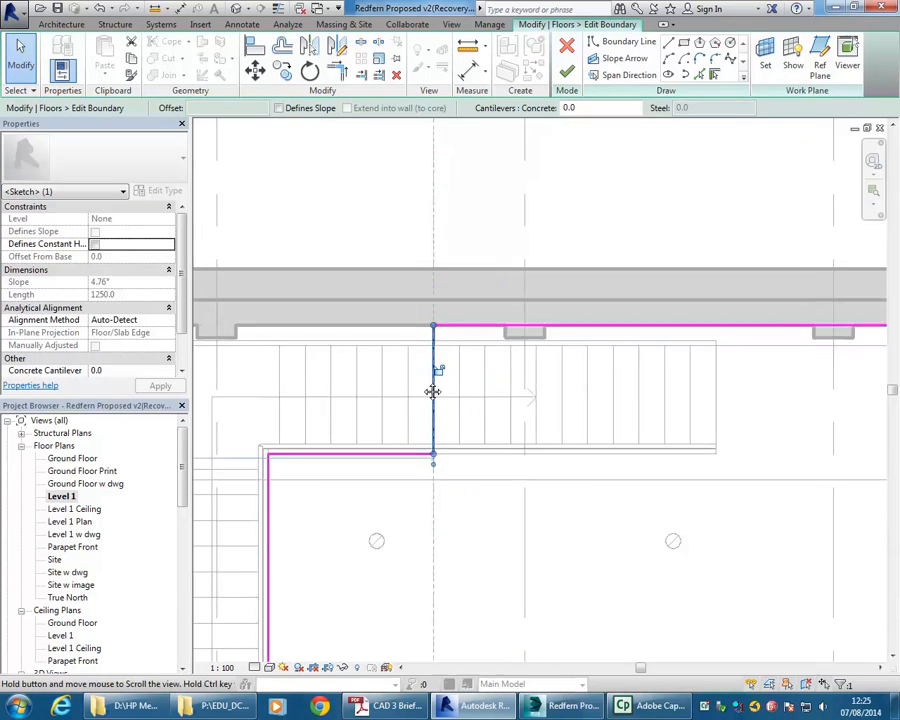
{"action": "scroll", "coordinate": [402, 377], "scroll_direction": "up", "scroll_amount": 1}
{"action": "middle_click_drag", "start_coordinate": [402, 377], "coordinate": [465, 413]}
{"action": "left_click", "coordinate": [540, 579]}
{"action": "left_click", "coordinate": [565, 73]}
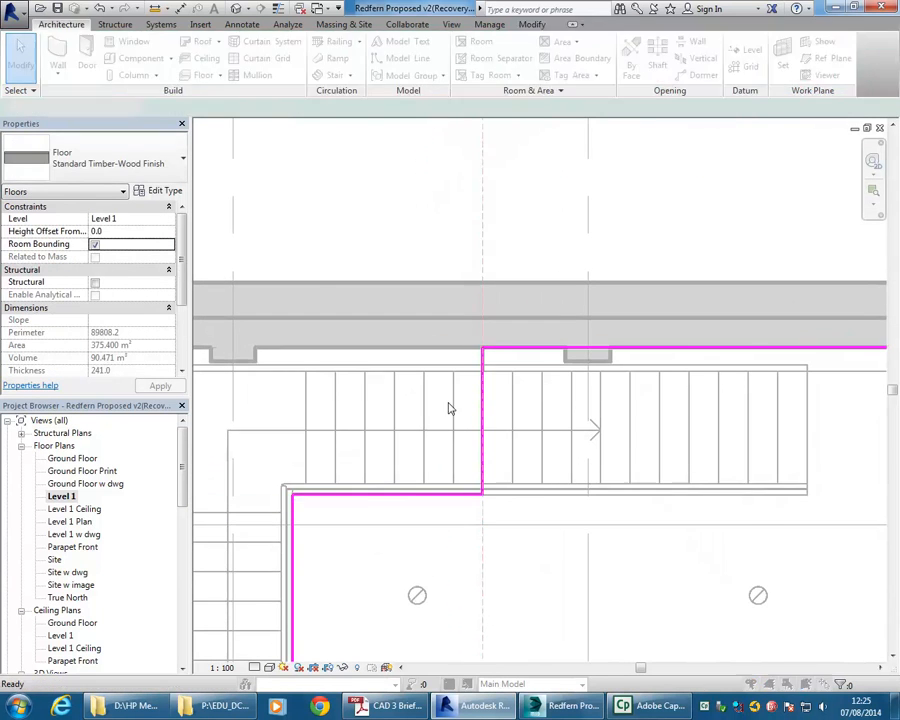
{"action": "left_click", "coordinate": [540, 366]}
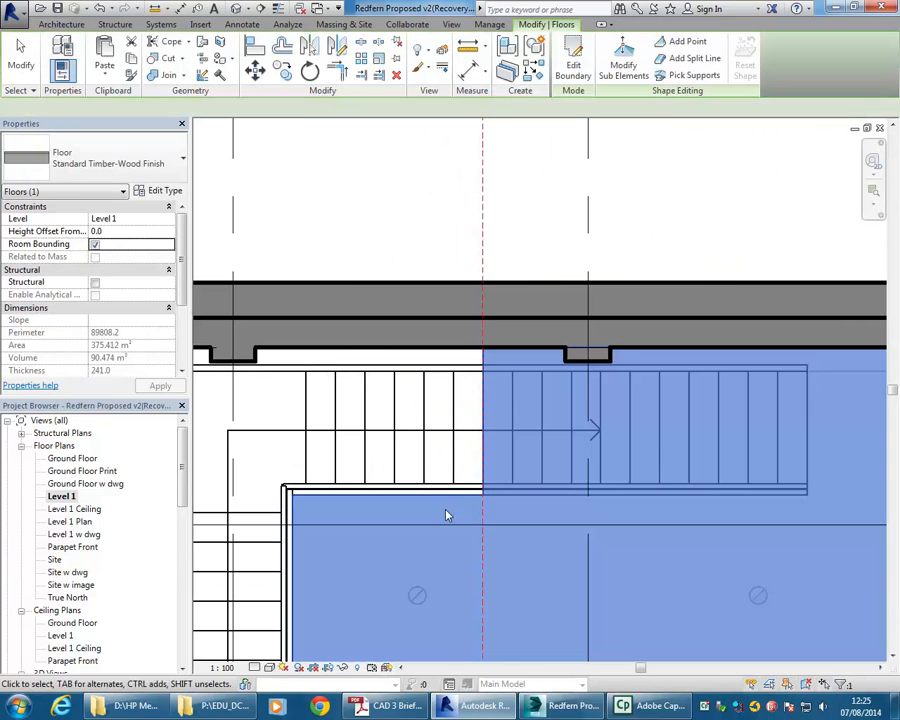
{"action": "left_click", "coordinate": [370, 227]}
Step: Open the 3D Cutaway interior view and examine the ceiling spanning beneath the stair opening
{"action": "left_click_drag", "start_coordinate": [183, 464], "coordinate": [183, 541]}
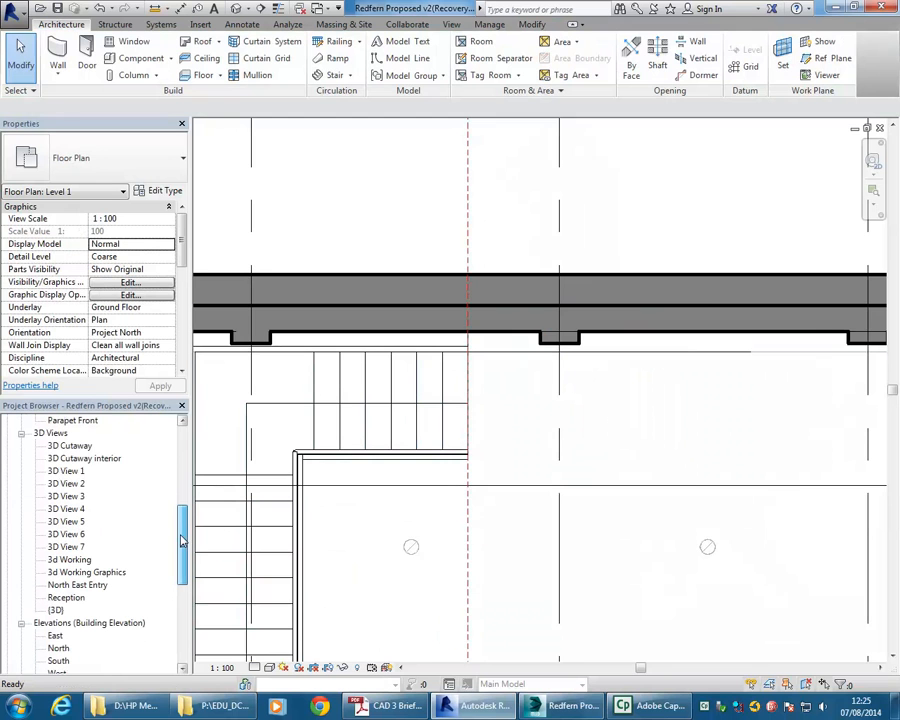
{"action": "double_click", "coordinate": [80, 458]}
{"action": "scroll", "coordinate": [452, 366], "scroll_direction": "up", "scroll_amount": 8}
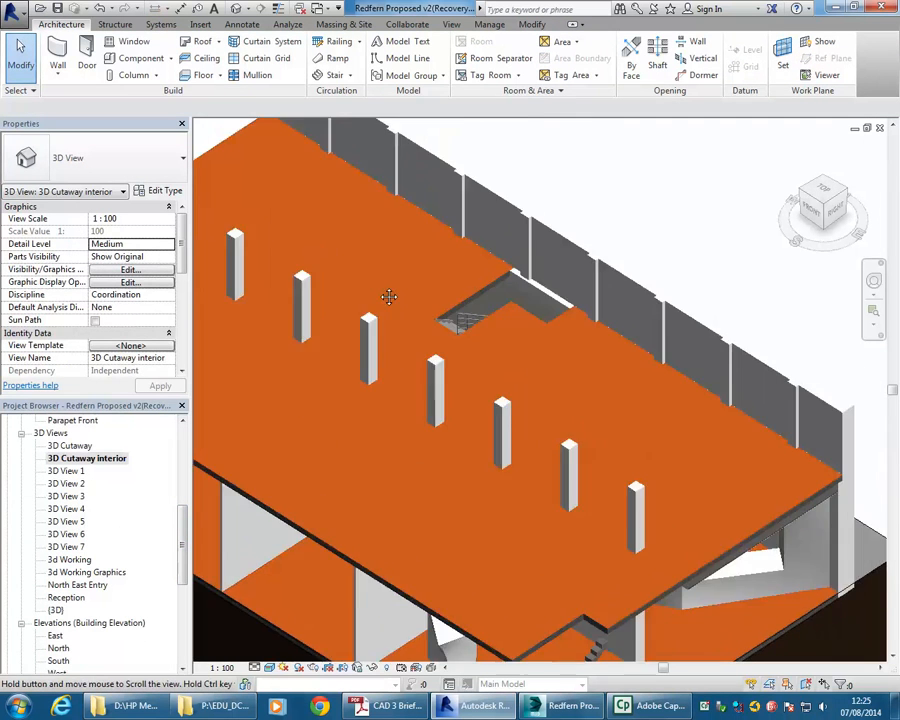
{"action": "middle_click_drag", "start_coordinate": [500, 430], "coordinate": [464, 427]}
{"action": "scroll", "coordinate": [464, 427], "scroll_direction": "up", "scroll_amount": 3}
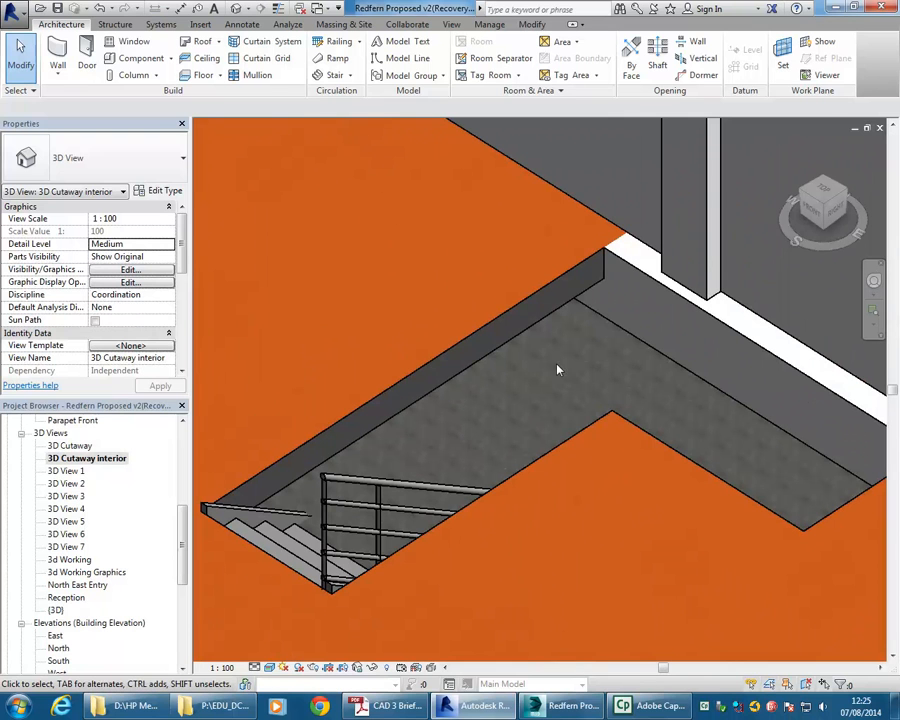
{"action": "left_click", "coordinate": [662, 358]}
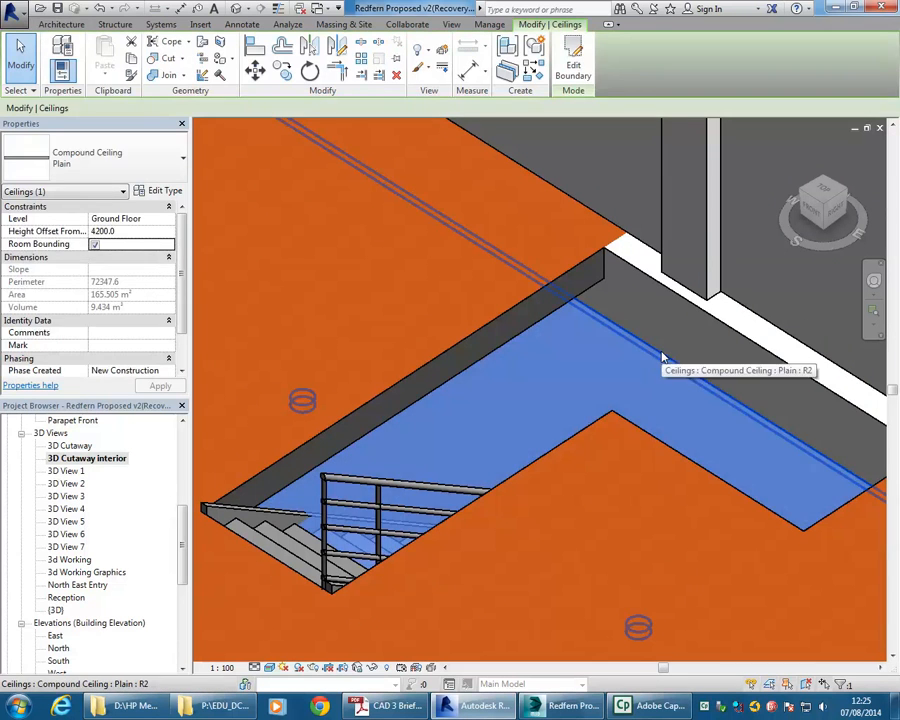
{"action": "scroll", "coordinate": [540, 320], "scroll_direction": "down", "scroll_amount": 3}
{"action": "scroll", "coordinate": [540, 320], "scroll_direction": "down", "scroll_amount": 3}
{"action": "scroll", "coordinate": [474, 352], "scroll_direction": "up", "scroll_amount": 3}
{"action": "left_click_drag", "start_coordinate": [182, 541], "coordinate": [182, 466]}
{"action": "double_click", "coordinate": [61, 496]}
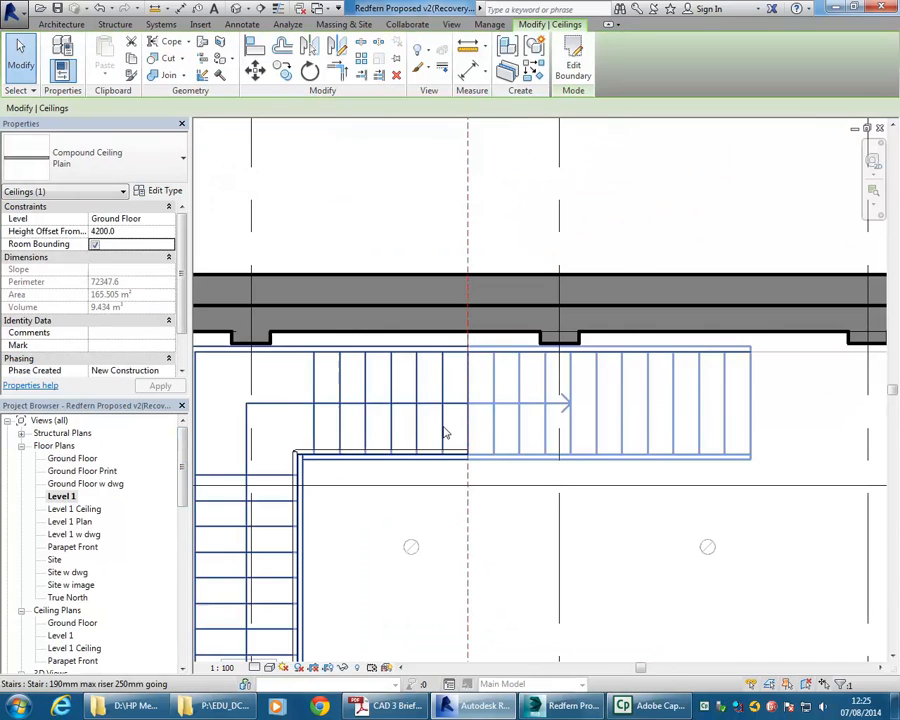
{"action": "left_click_drag", "start_coordinate": [181, 462], "coordinate": [175, 578]}
{"action": "scroll", "coordinate": [156, 545], "scroll_direction": "up", "scroll_amount": 10}
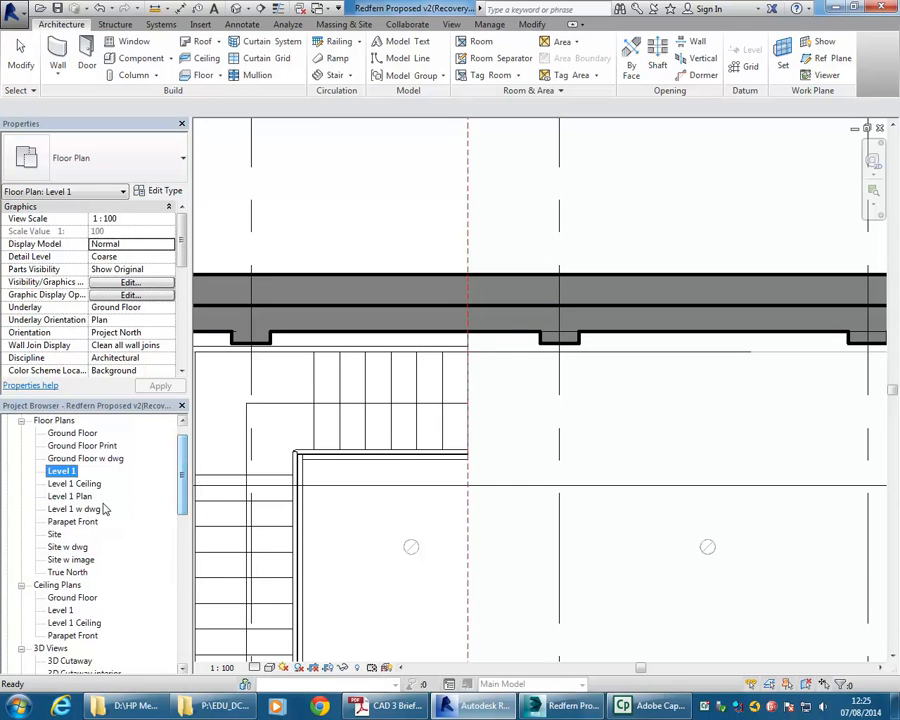
{"action": "left_click", "coordinate": [70, 660]}
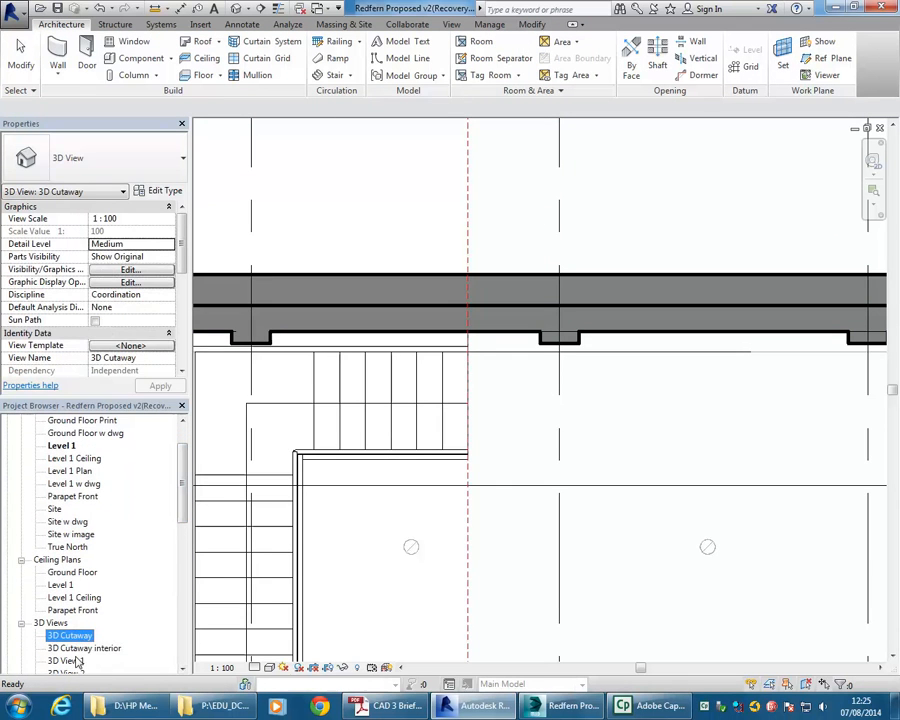
{"action": "double_click", "coordinate": [78, 649]}
Step: Start editing the boundary of the plain ceiling below the opening and show its sketch in the Level 1 plan around the stair
{"action": "left_click", "coordinate": [530, 352]}
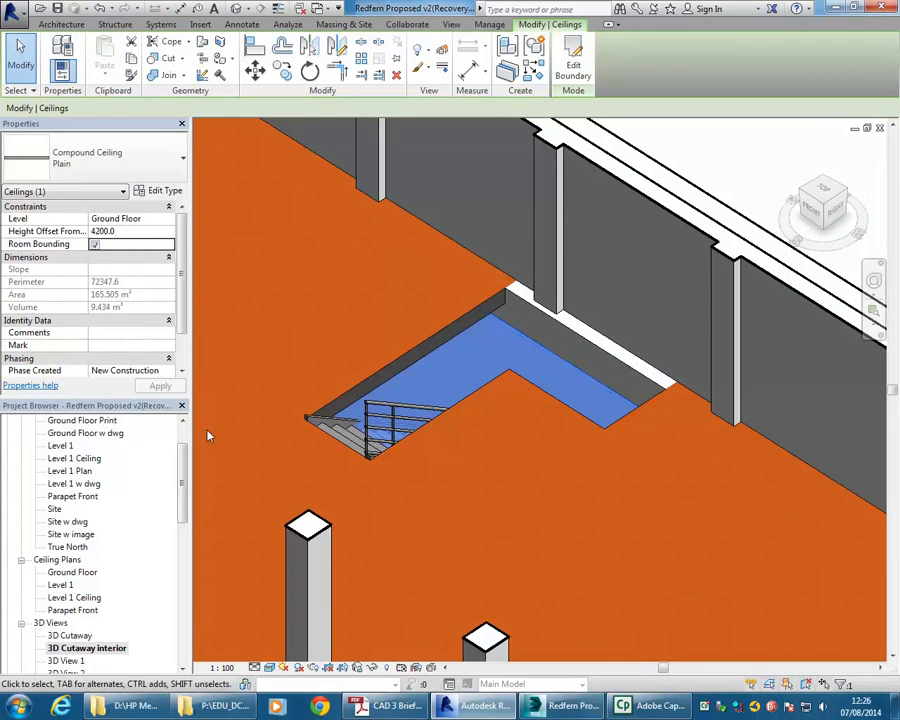
{"action": "left_click", "coordinate": [573, 68]}
{"action": "double_click", "coordinate": [62, 445]}
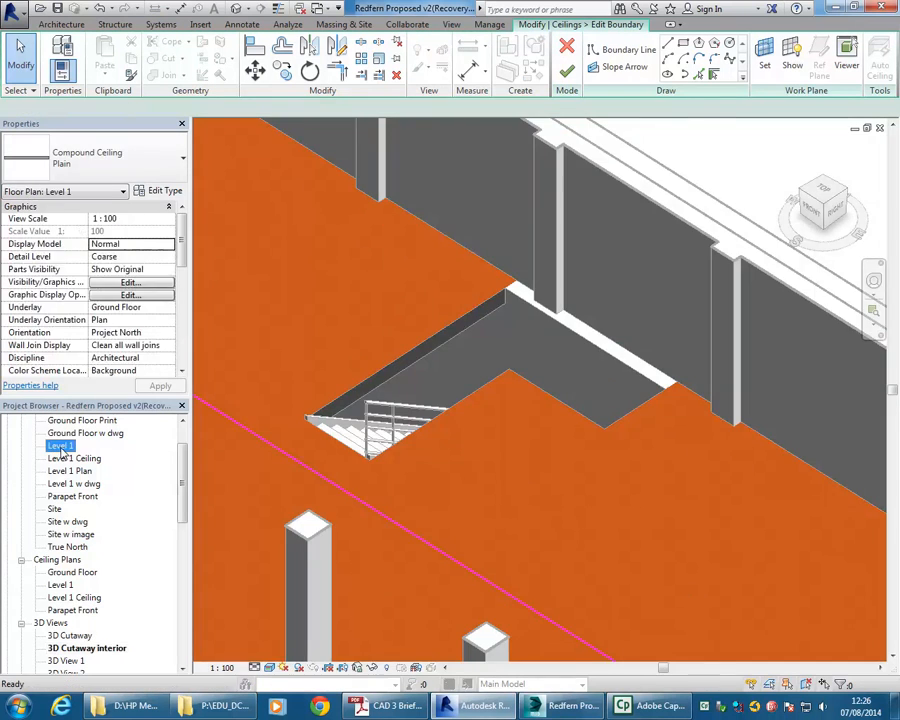
{"action": "middle_click_drag", "start_coordinate": [482, 408], "coordinate": [526, 388]}
{"action": "scroll", "coordinate": [470, 438], "scroll_direction": "down", "scroll_amount": 1}
{"action": "mouse_move", "coordinate": [465, 456]}
{"action": "middle_mouse_down"}
{"action": "mouse_move", "coordinate": [518, 352]}
{"action": "mouse_move", "coordinate": [458, 459]}
{"action": "middle_mouse_up"}
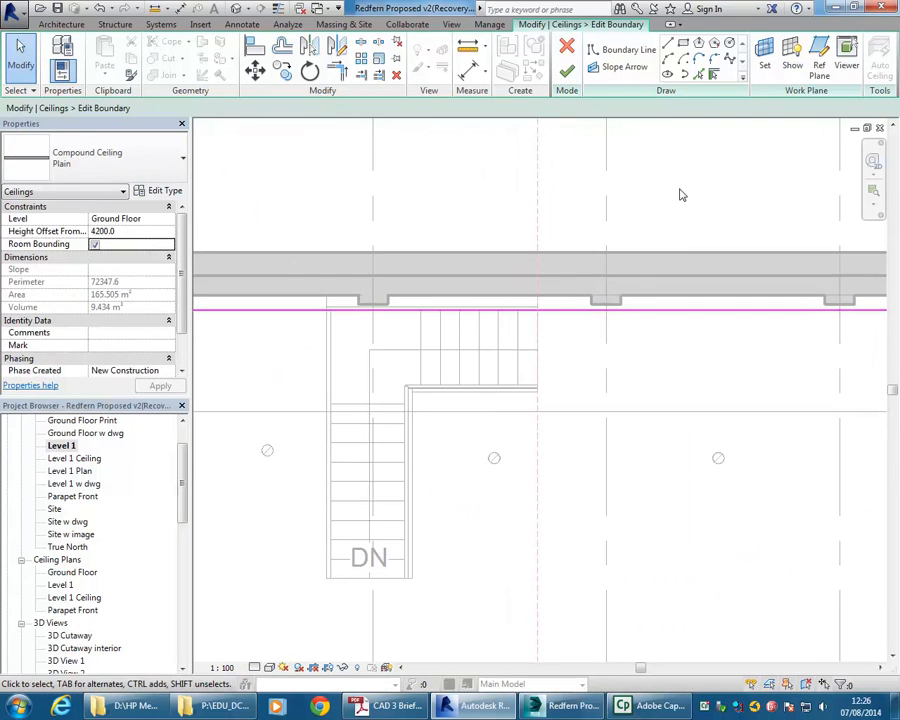
Step: Add ceiling boundary lines by picking the stair's outer edges along both flights and the floor opening's edge across the long flight
{"action": "left_click", "coordinate": [700, 76]}
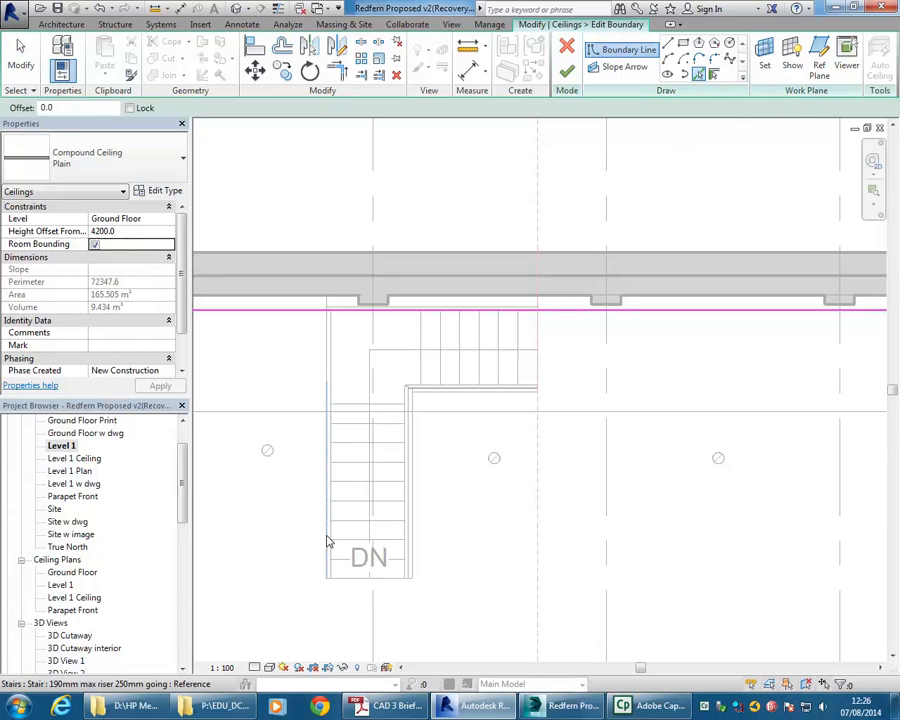
{"action": "left_click", "coordinate": [326, 533]}
{"action": "left_click", "coordinate": [350, 577]}
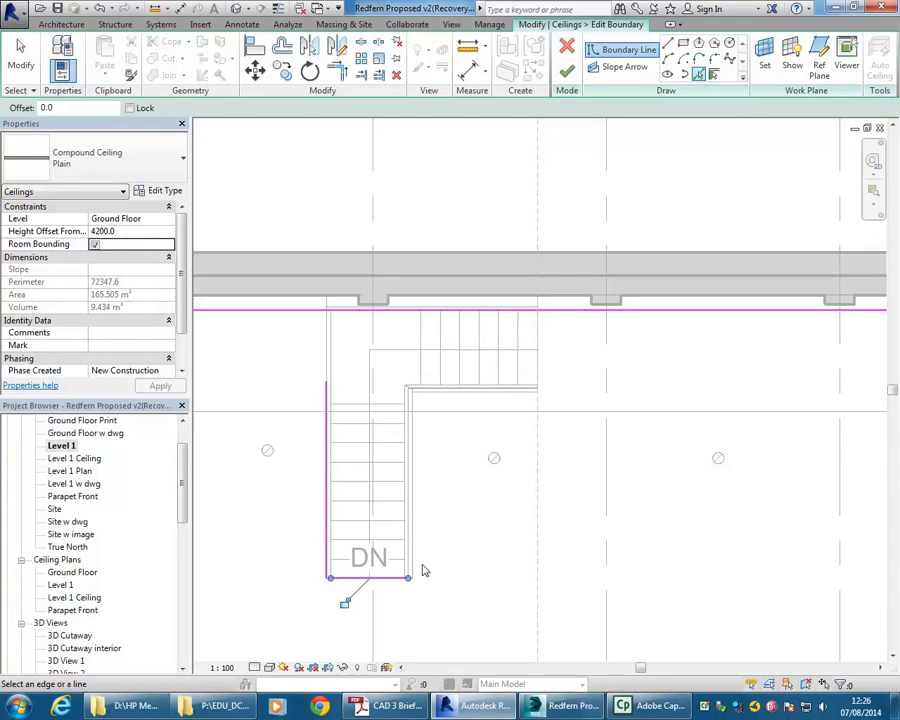
{"action": "left_click", "coordinate": [412, 510]}
{"action": "scroll", "coordinate": [426, 362], "scroll_direction": "up", "scroll_amount": 3}
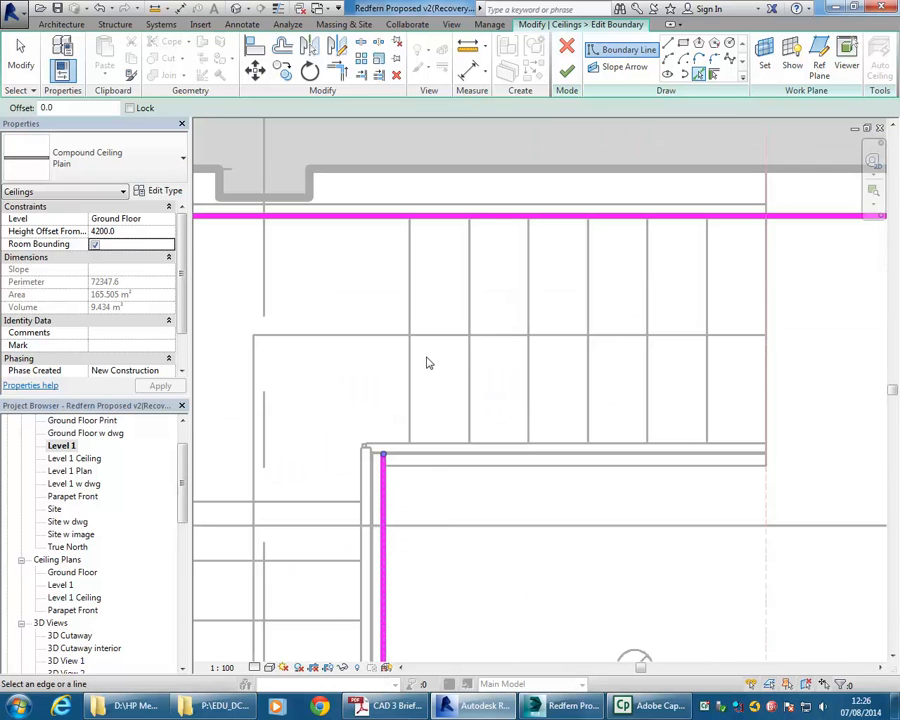
{"action": "left_click", "coordinate": [454, 466]}
{"action": "scroll", "coordinate": [616, 428], "scroll_direction": "down", "scroll_amount": 1}
{"action": "middle_click_drag", "start_coordinate": [717, 394], "coordinate": [396, 430]}
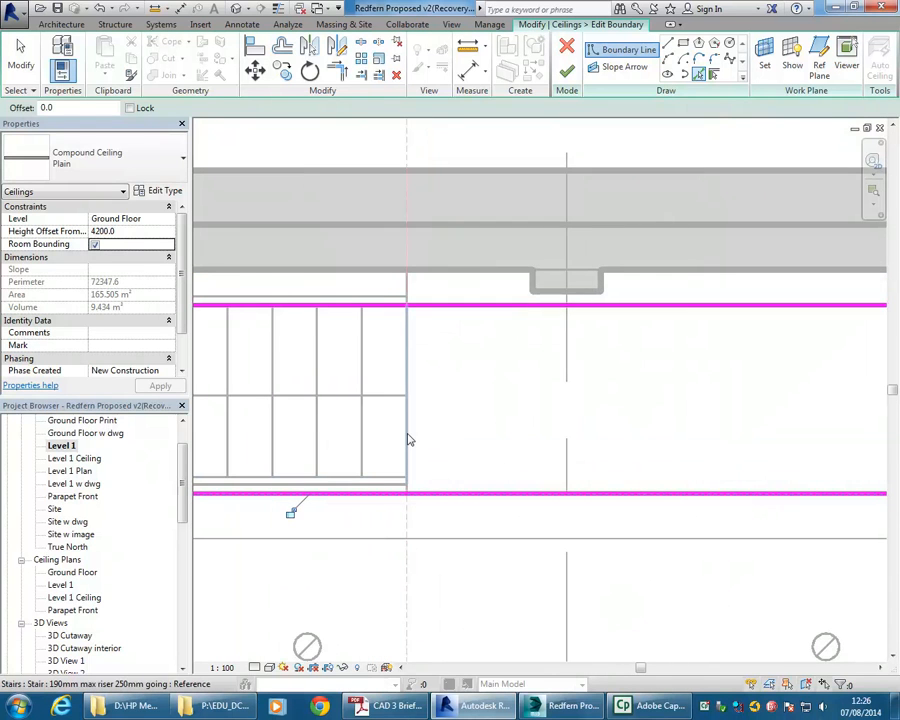
{"action": "left_click", "coordinate": [408, 436]}
{"action": "scroll", "coordinate": [368, 559], "scroll_direction": "down", "scroll_amount": 3}
{"action": "middle_click_drag", "start_coordinate": [300, 640], "coordinate": [437, 497]}
{"action": "scroll", "coordinate": [480, 536], "scroll_direction": "down", "scroll_amount": 1}
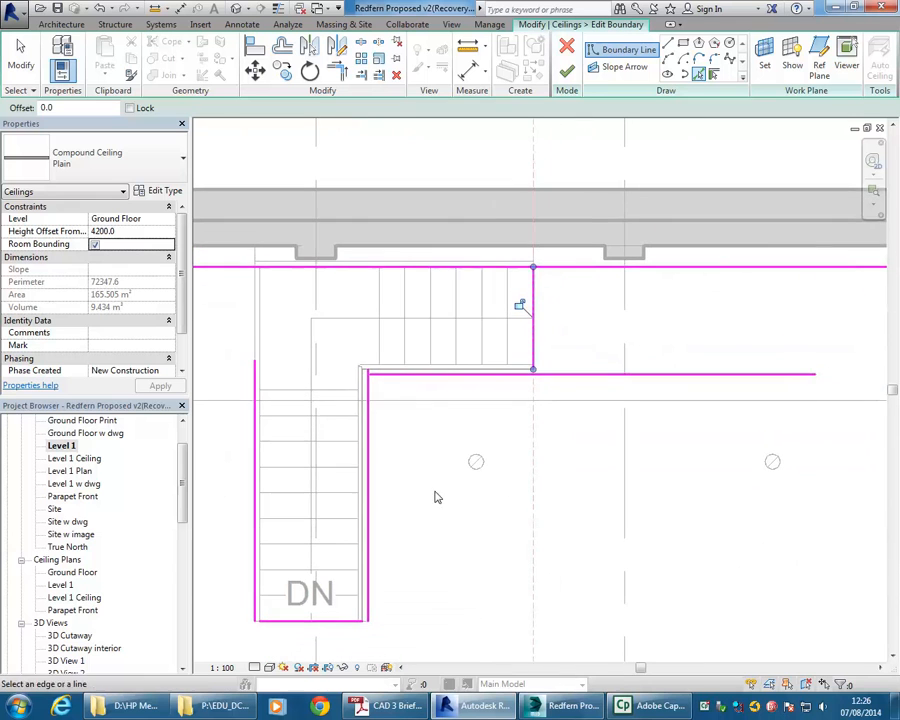
Step: Split the ceiling's wall-side boundary line above the stair and trim its first part to the line along the short flight's outer side
{"action": "key", "text": "s"}
{"action": "key", "text": "l"}
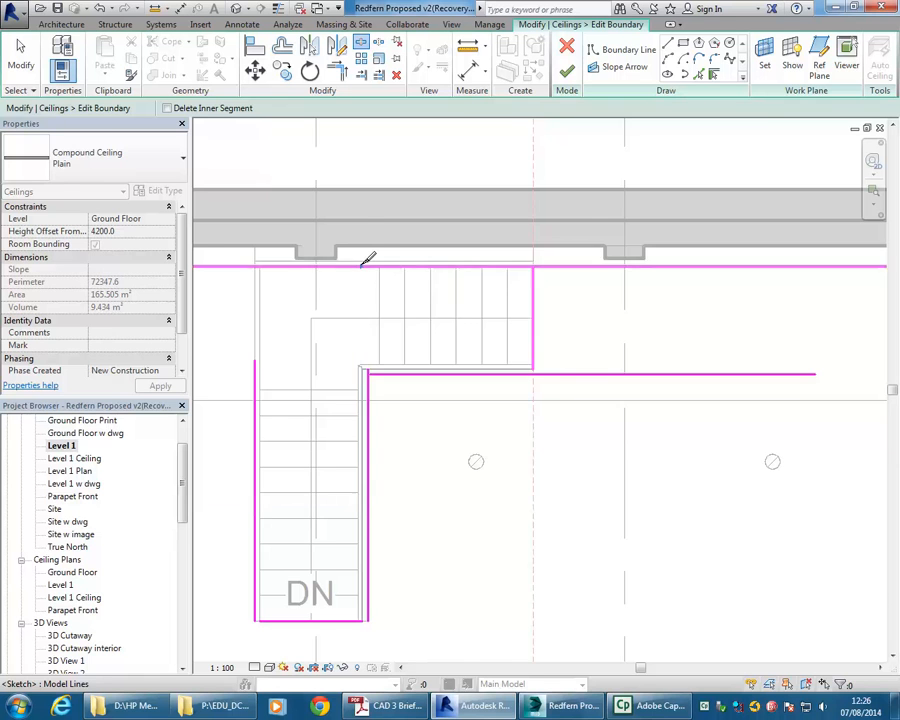
{"action": "left_click", "coordinate": [363, 265]}
{"action": "scroll", "coordinate": [368, 262], "scroll_direction": "down", "scroll_amount": 3}
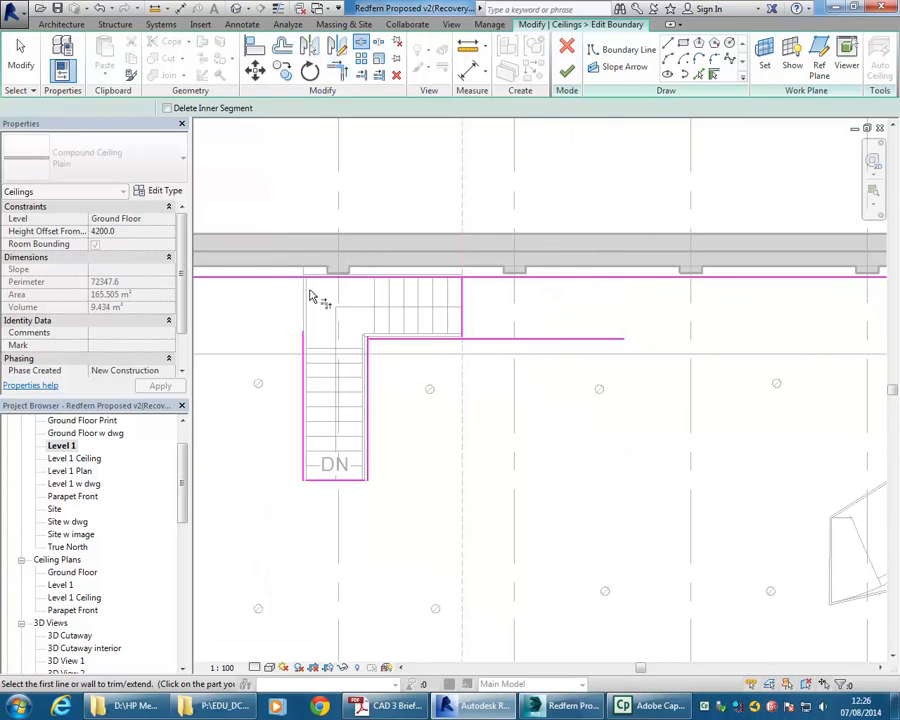
{"action": "scroll", "coordinate": [305, 283], "scroll_direction": "up", "scroll_amount": 2}
{"action": "key", "text": "t"}
{"action": "key", "text": "r"}
{"action": "left_click", "coordinate": [267, 274]}
{"action": "left_click", "coordinate": [304, 370]}
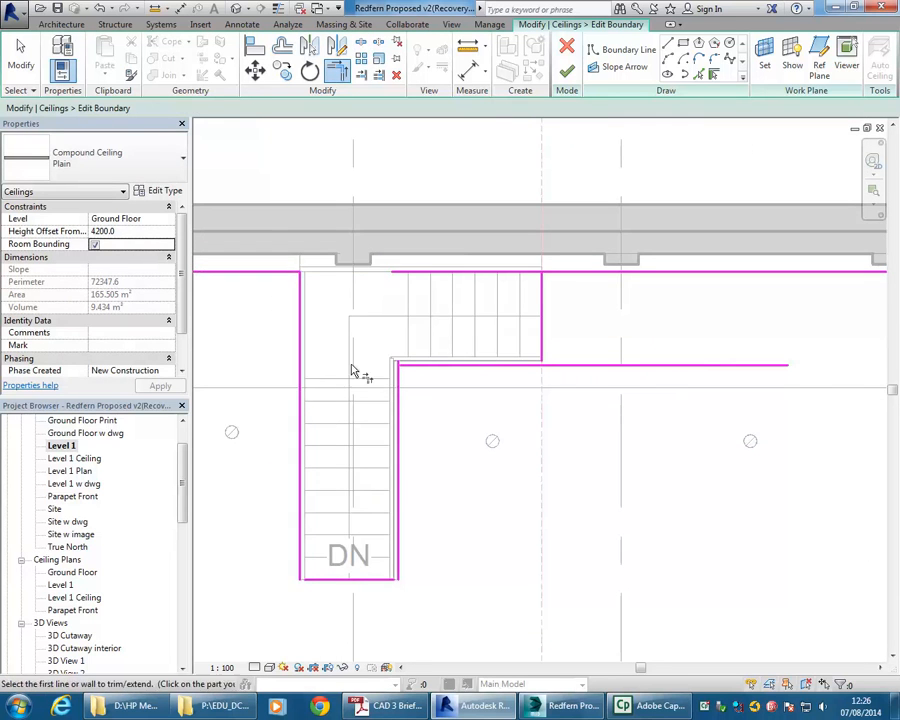
Step: Trim the remaining corners into a continuous L-shaped cut-out around the stair and finish the ceiling boundary
{"action": "left_click", "coordinate": [300, 566]}
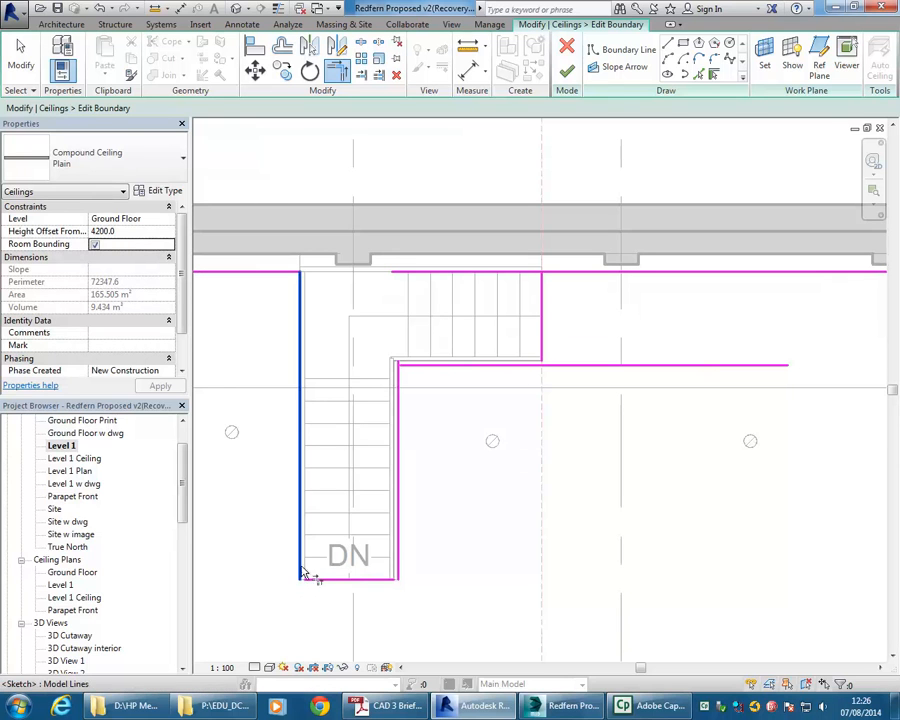
{"action": "left_click", "coordinate": [322, 579]}
{"action": "left_click", "coordinate": [432, 365]}
{"action": "left_click", "coordinate": [540, 333]}
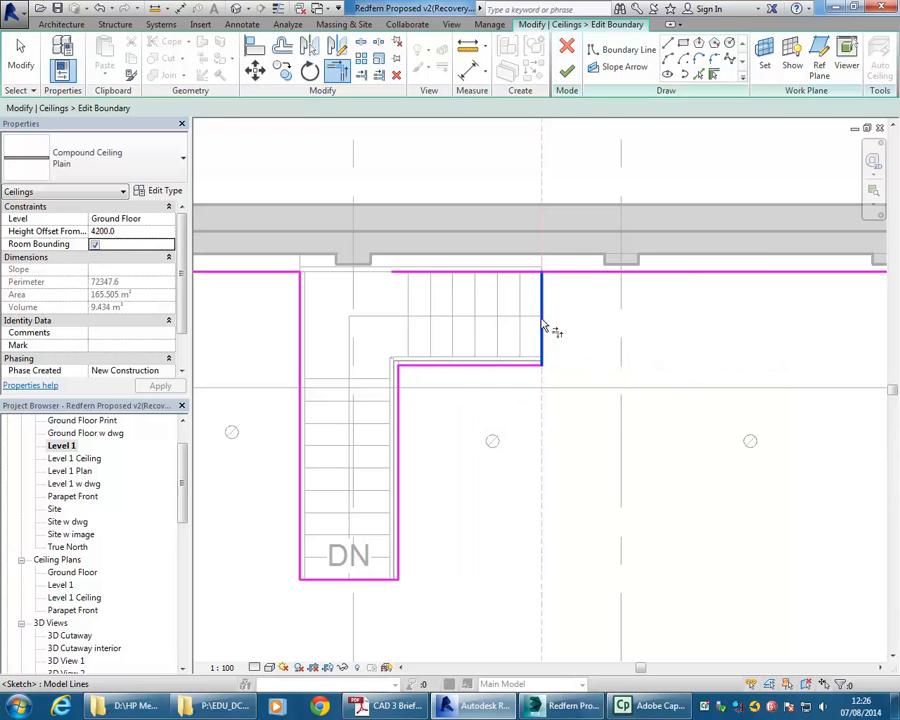
{"action": "key", "text": "Escape"}
{"action": "key", "text": "Escape"}
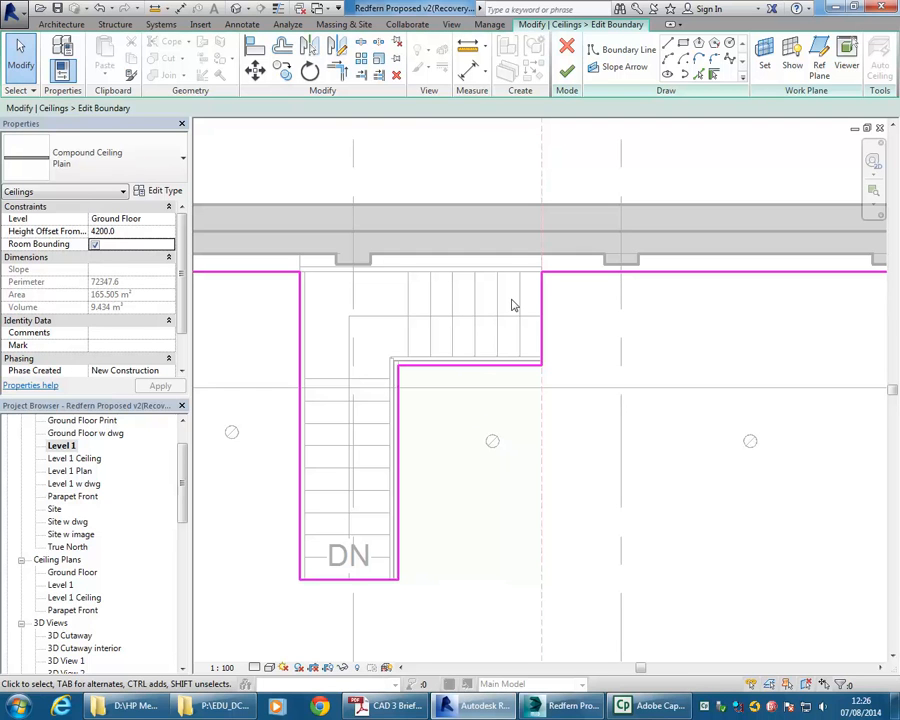
{"action": "left_click", "coordinate": [566, 70]}
Step: Return to the 3D Cutaway interior view and examine the stair, the cut ceiling edge and the exposed floor edge from several angles
{"action": "left_click_drag", "start_coordinate": [181, 480], "coordinate": [181, 540]}
{"action": "double_click", "coordinate": [88, 469]}
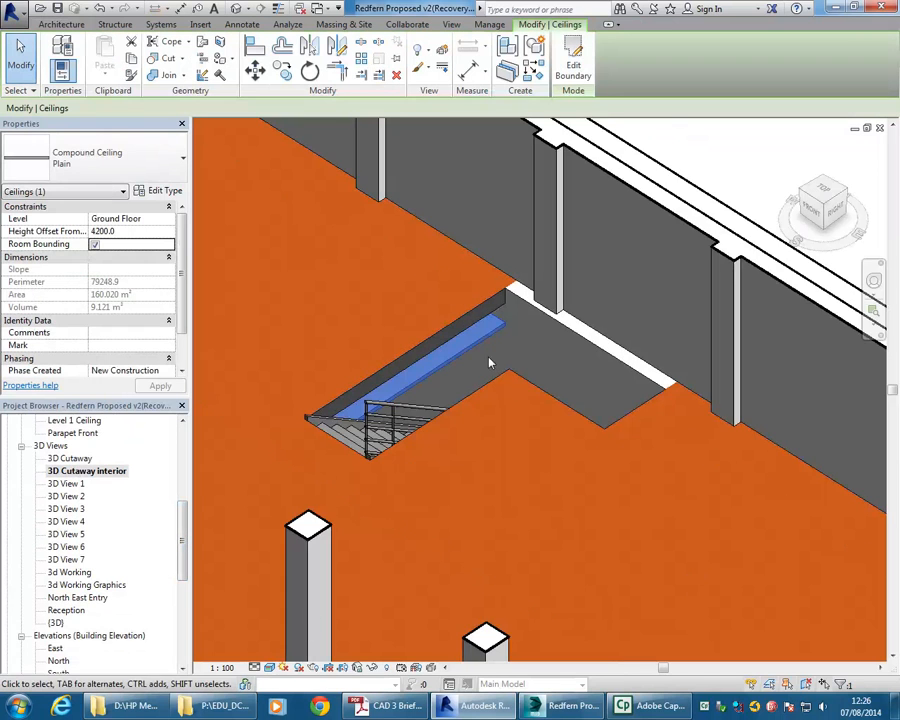
{"action": "middle_click_drag", "start_coordinate": [372, 352], "coordinate": [577, 352], "text": "shift"}
{"action": "key", "text": "Escape"}
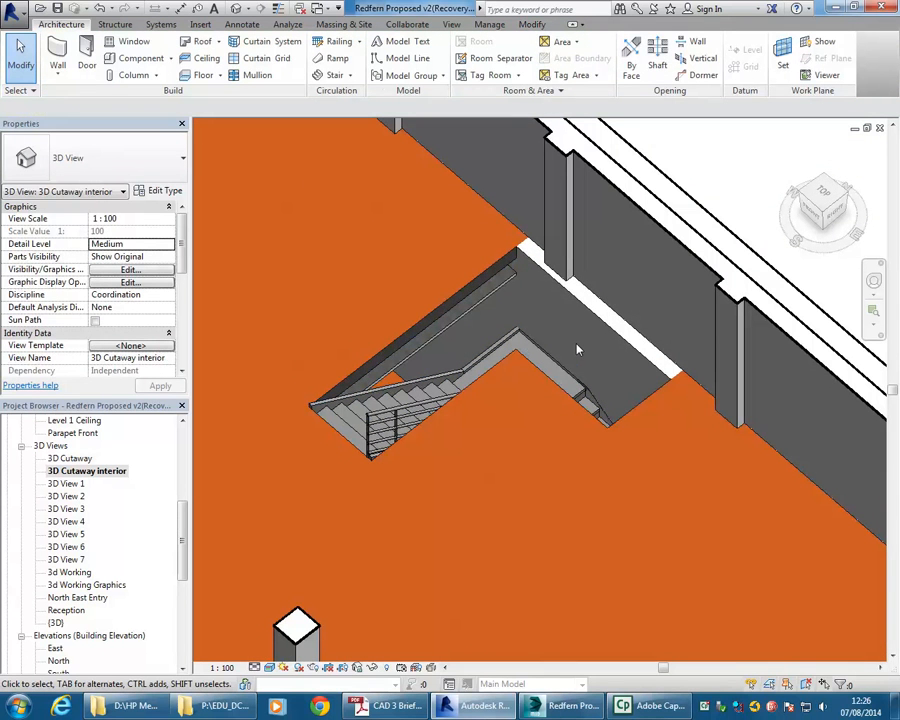
{"action": "middle_click_drag", "start_coordinate": [567, 346], "coordinate": [499, 446], "text": "shift"}
{"action": "middle_click_drag", "start_coordinate": [528, 491], "coordinate": [620, 472], "text": "shift"}
{"action": "middle_click_drag", "start_coordinate": [464, 466], "coordinate": [478, 367], "text": "shift"}
{"action": "scroll", "coordinate": [449, 363], "scroll_direction": "up", "scroll_amount": 2}
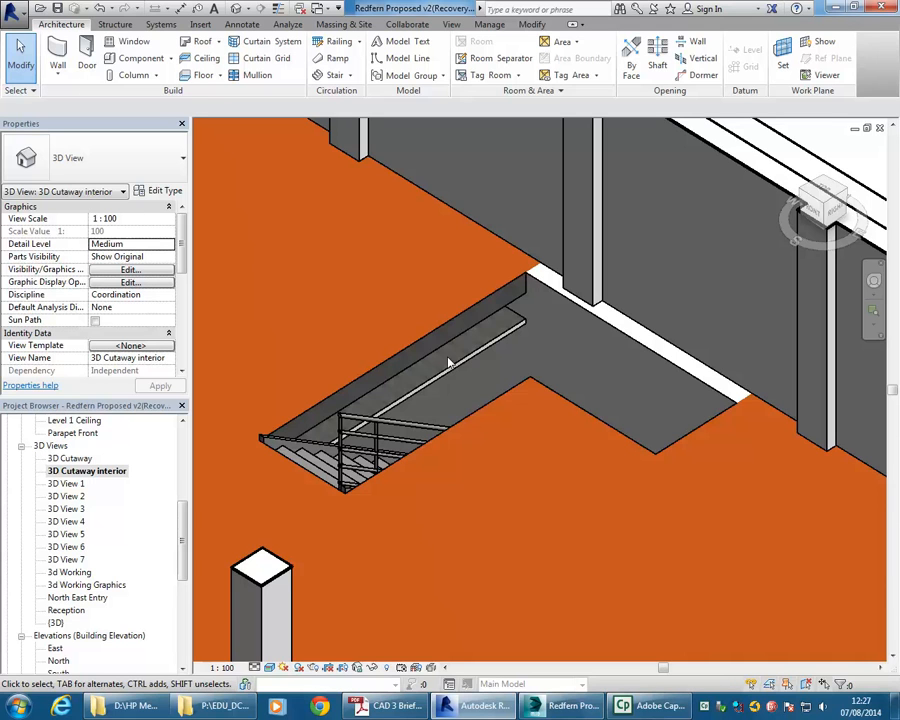
{"action": "middle_click_drag", "start_coordinate": [452, 364], "coordinate": [500, 360]}
{"action": "scroll", "coordinate": [496, 366], "scroll_direction": "up", "scroll_amount": 1}
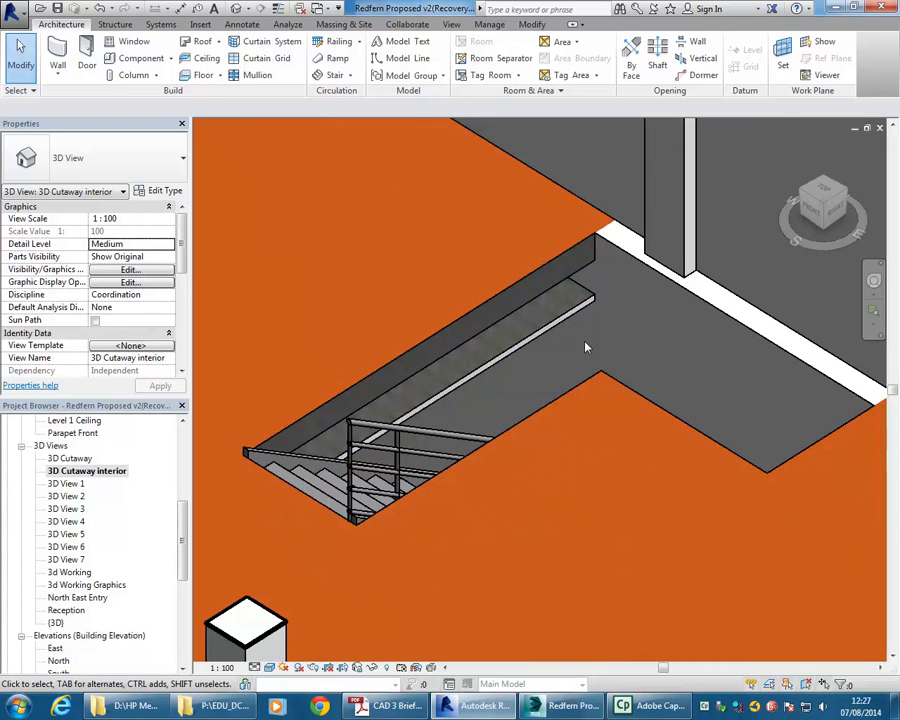
{"action": "middle_click_drag", "start_coordinate": [532, 338], "coordinate": [502, 386], "text": "shift"}
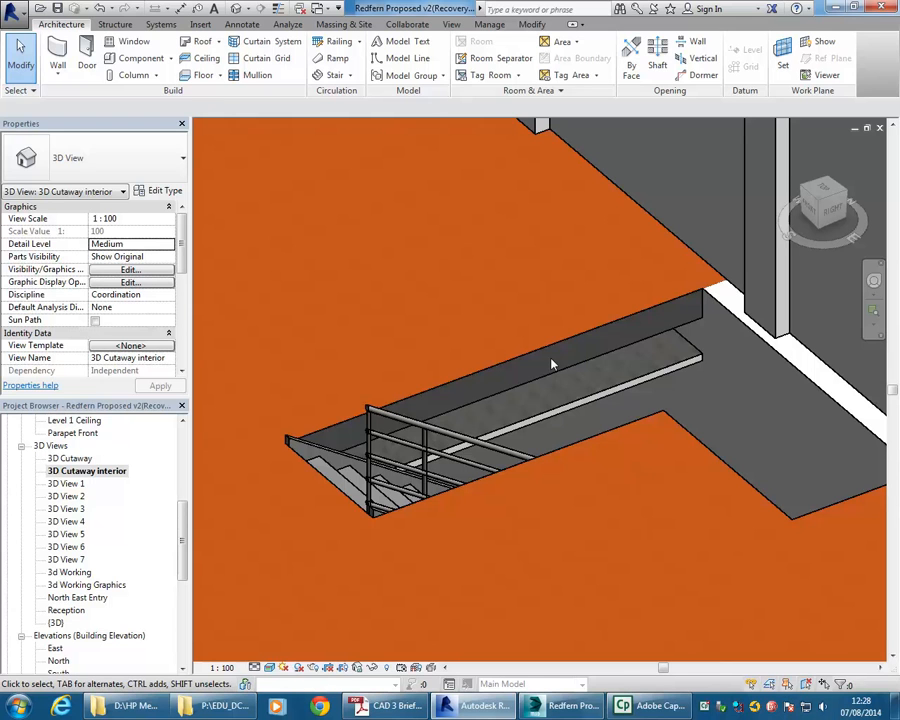
{"action": "left_click", "coordinate": [221, 77]}
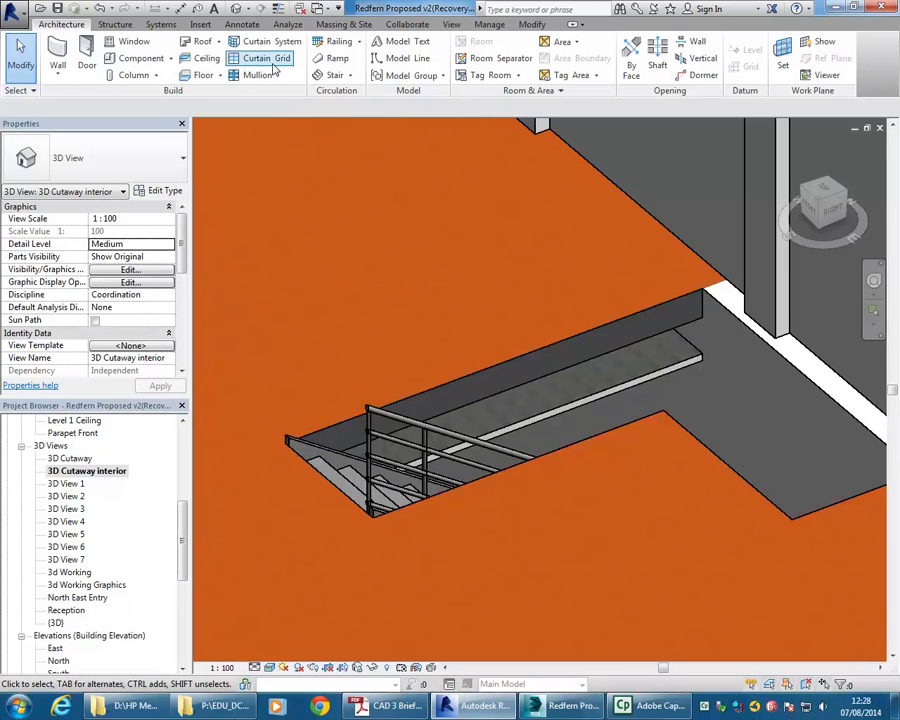
{"action": "left_click", "coordinate": [217, 41]}
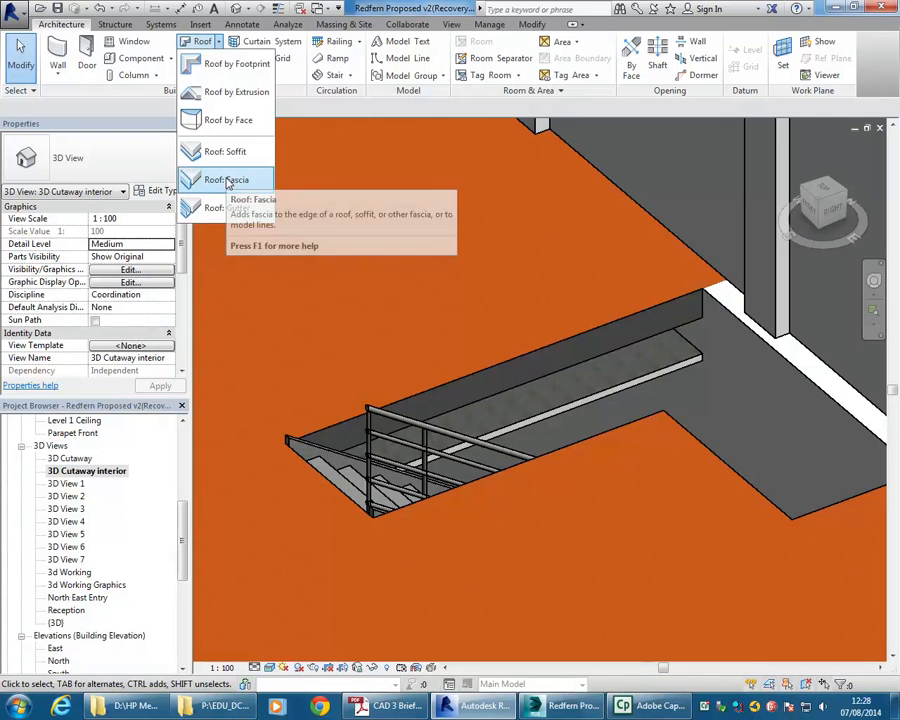
{"action": "left_click", "coordinate": [319, 109]}
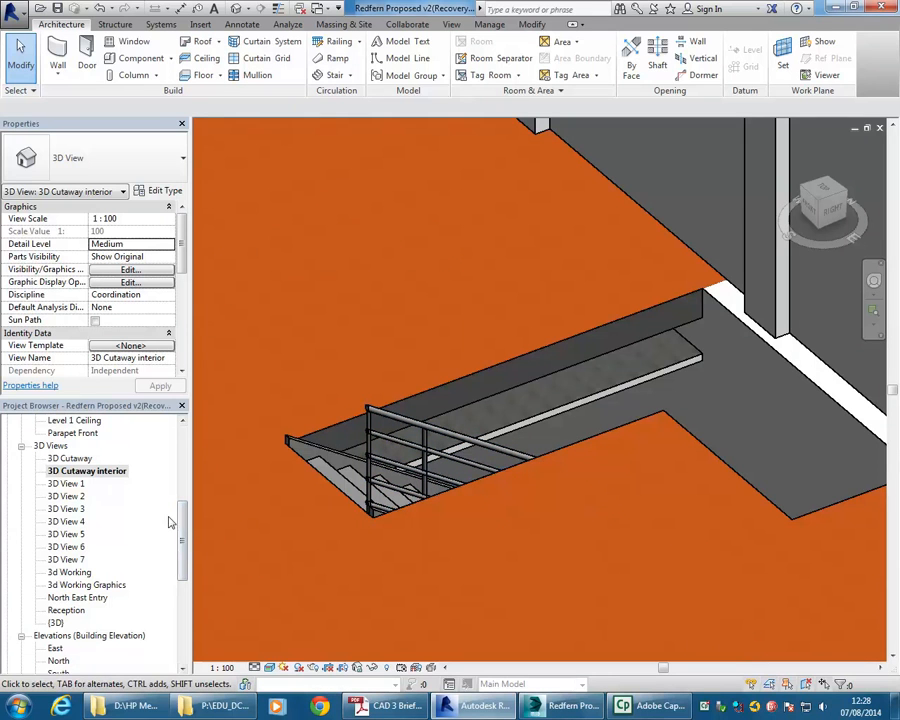
Step: In the Level 1 floor plan, move the floor boundary line along the short flight's outer side 100 mm away from the stair
{"action": "left_click_drag", "start_coordinate": [181, 562], "coordinate": [181, 482]}
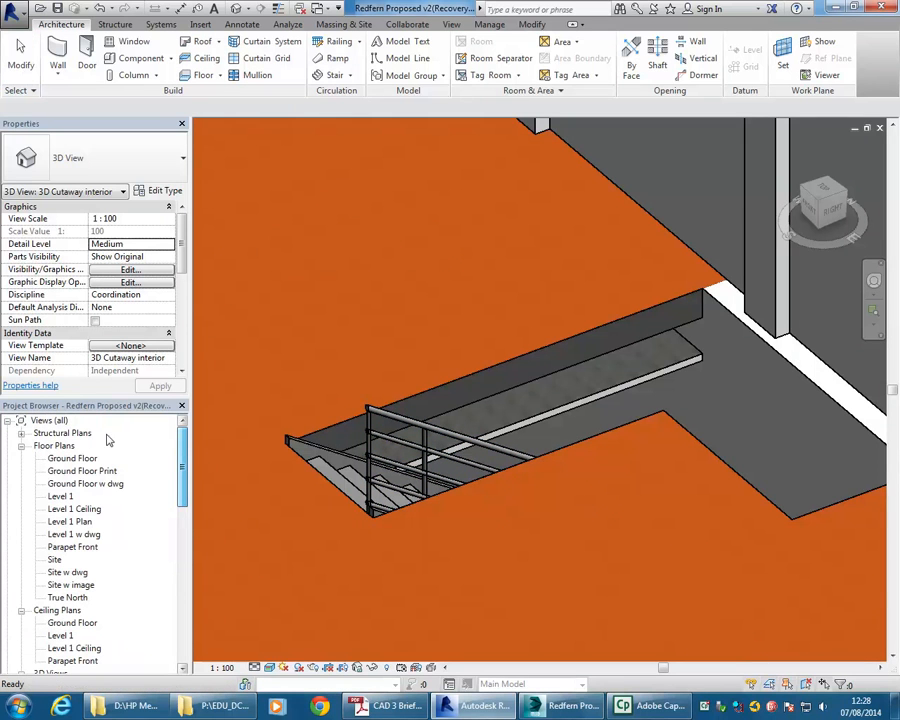
{"action": "double_click", "coordinate": [59, 497]}
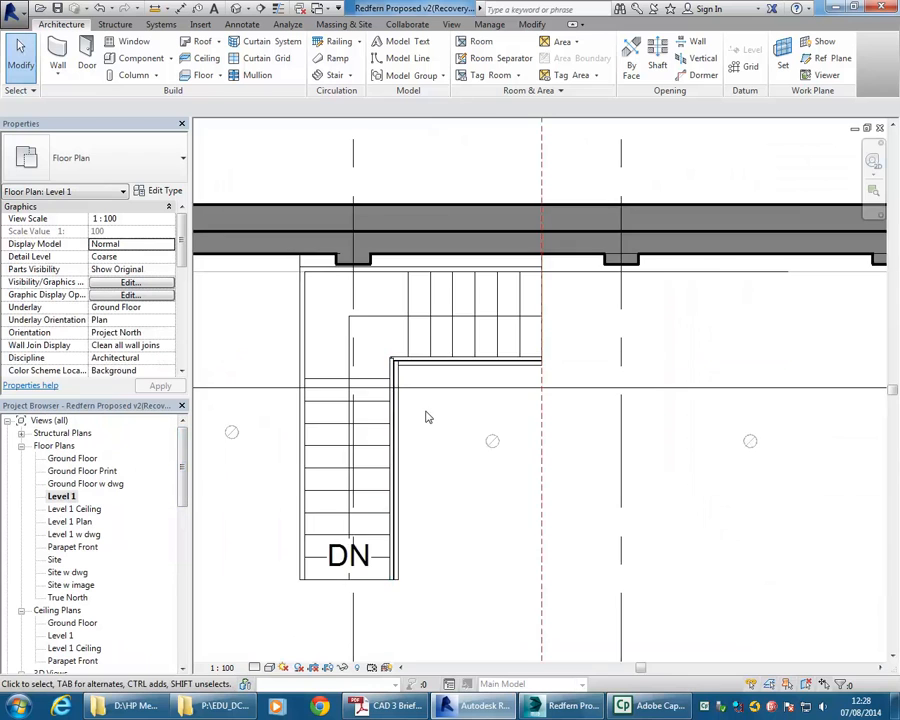
{"action": "middle_click_drag", "start_coordinate": [360, 447], "coordinate": [368, 446]}
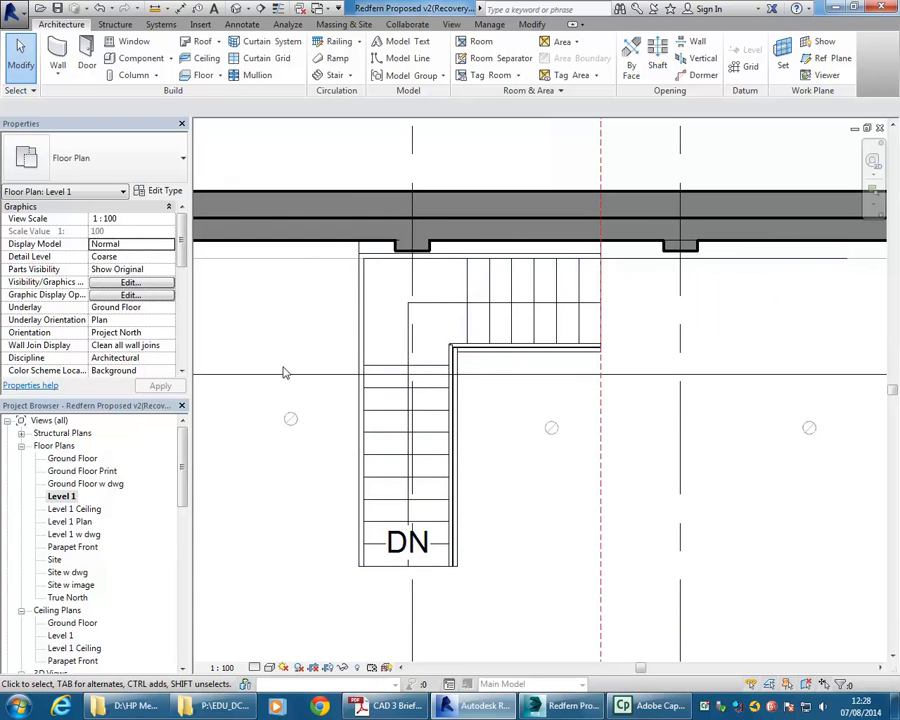
{"action": "left_click", "coordinate": [359, 256]}
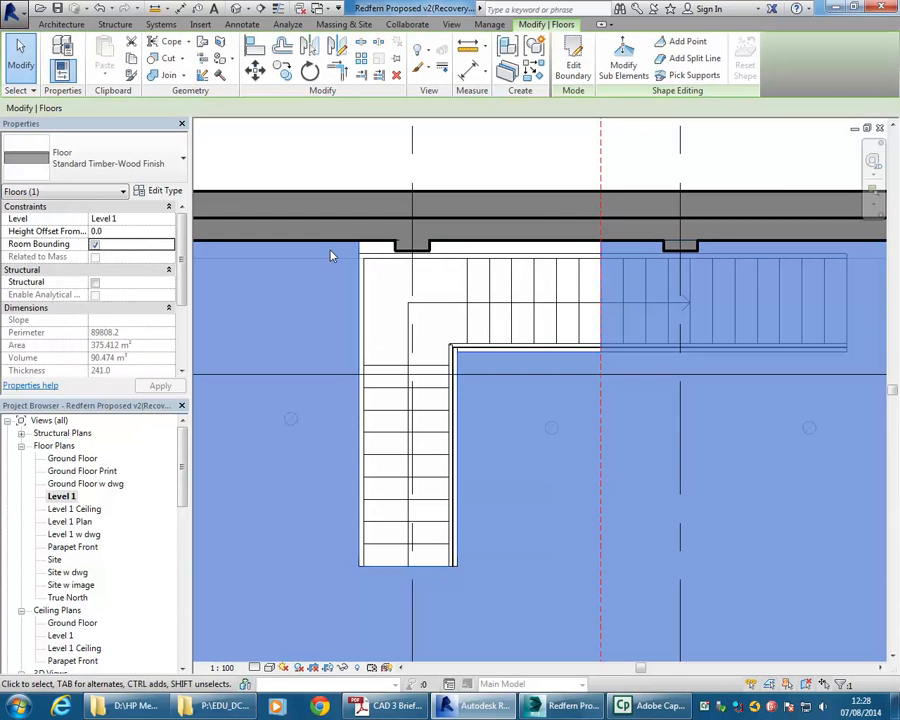
{"action": "left_click", "coordinate": [573, 67]}
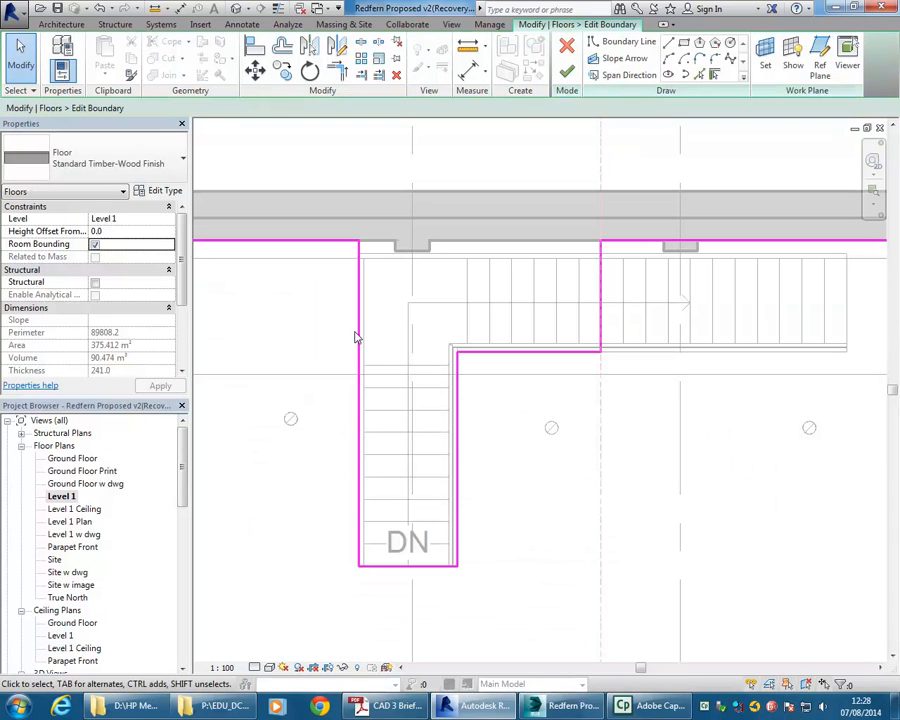
{"action": "left_click", "coordinate": [359, 340]}
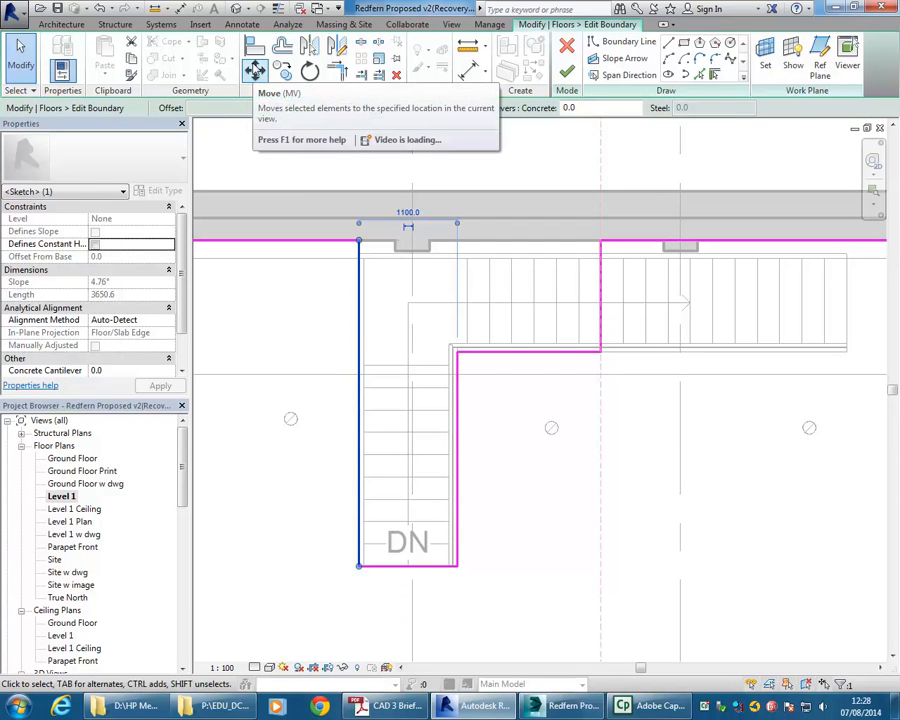
{"action": "left_click", "coordinate": [255, 69]}
{"action": "left_click", "coordinate": [333, 317]}
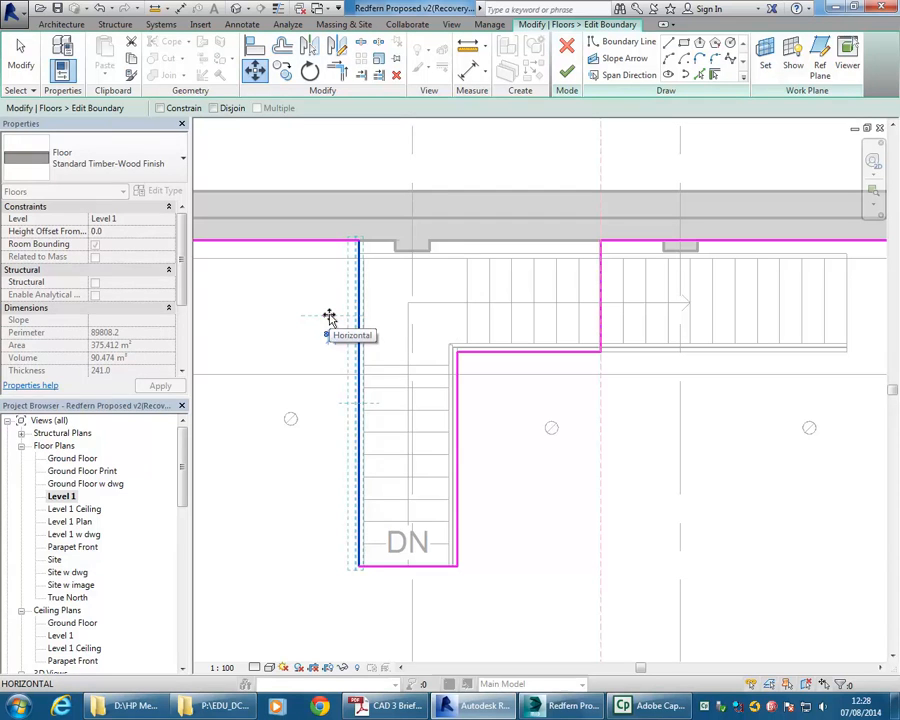
{"action": "type", "text": "100"}
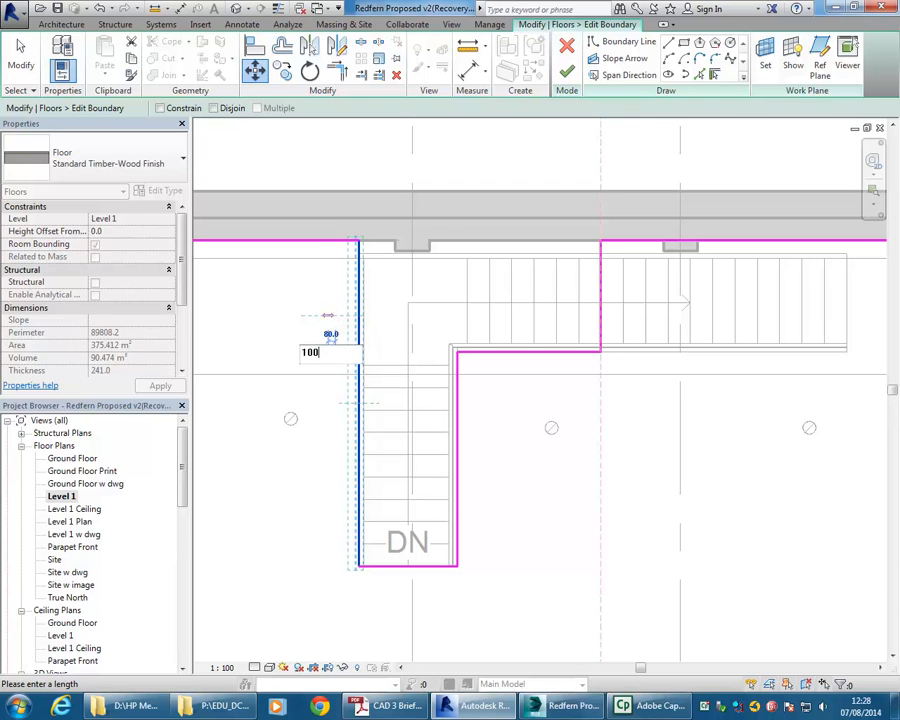
{"action": "key", "text": "Return"}
{"action": "left_click", "coordinate": [330, 317]}
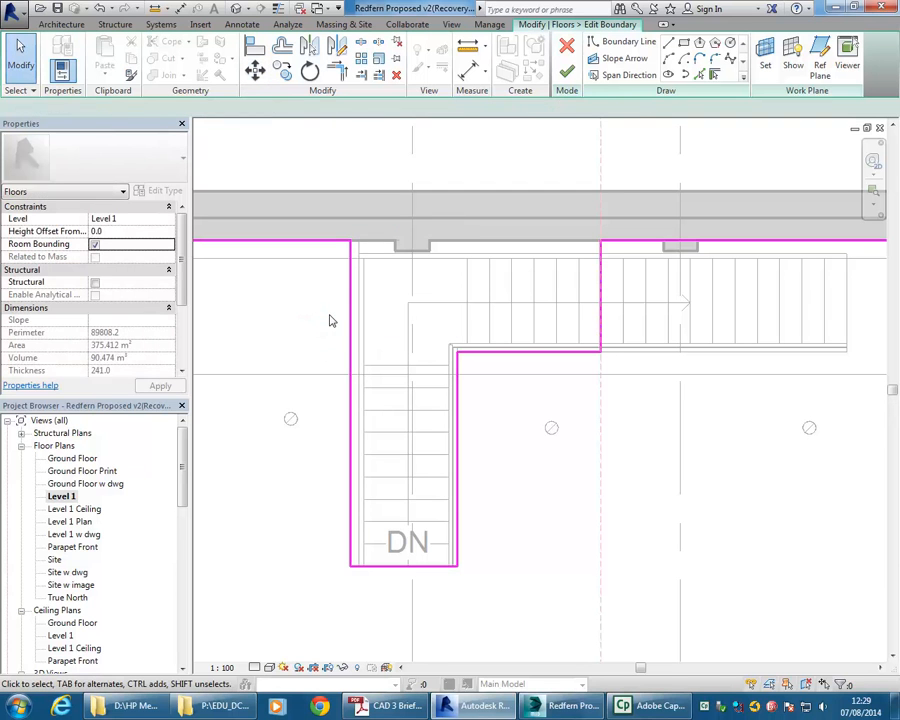
Step: Finish the floor boundary edit without attaching the walls to the floor's bottom
{"action": "left_click", "coordinate": [567, 72]}
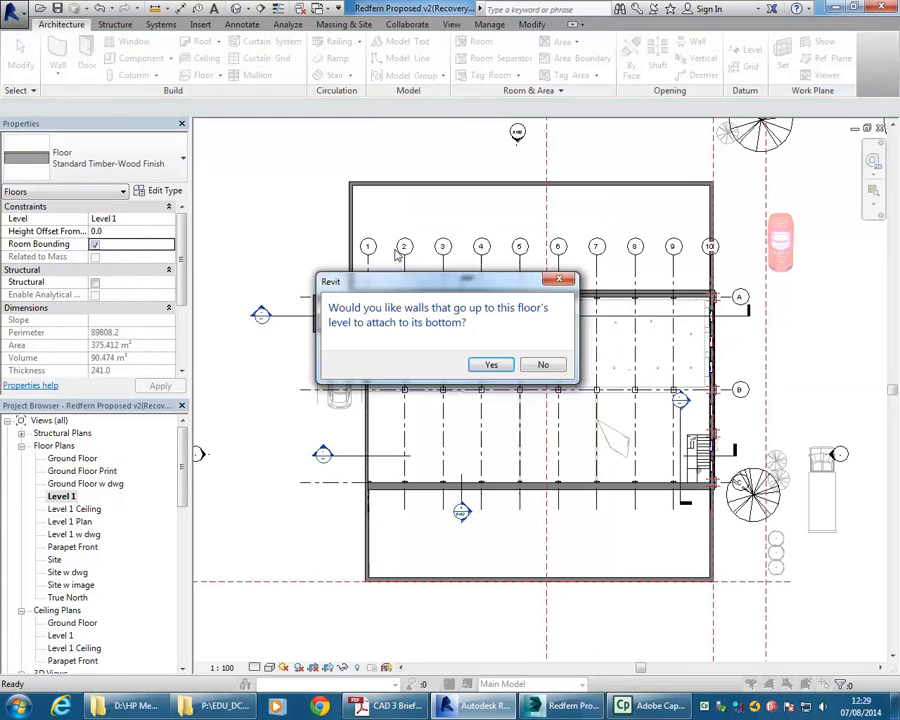
{"action": "left_click", "coordinate": [543, 364]}
{"action": "key", "text": "Escape"}
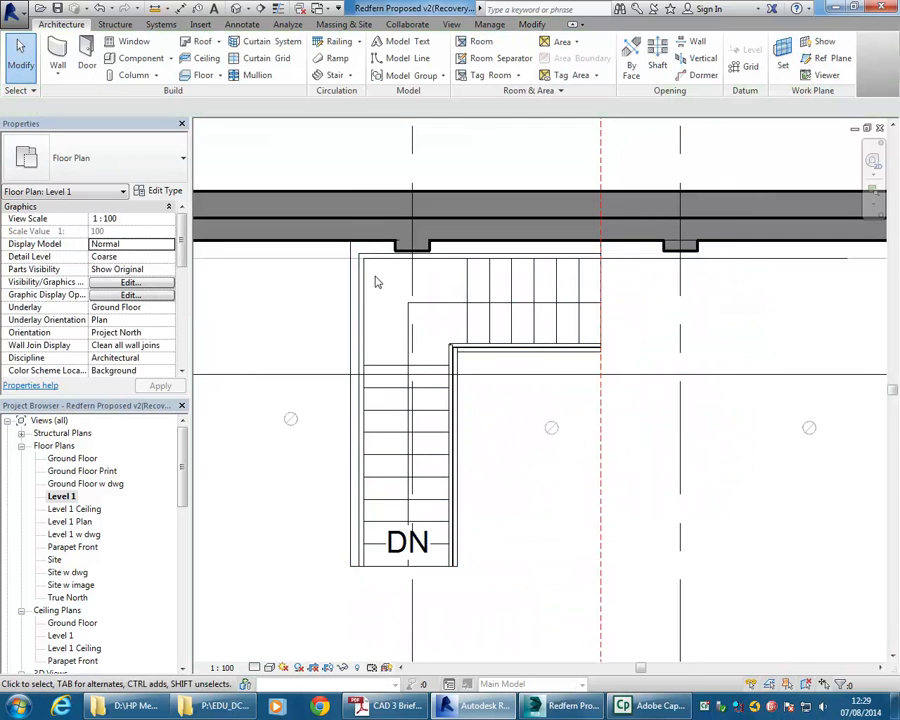
Step: Check the ceiling edge beneath the widened floor opening in the 3D Cutaway interior view
{"action": "scroll", "coordinate": [177, 518], "scroll_direction": "down", "scroll_amount": 5}
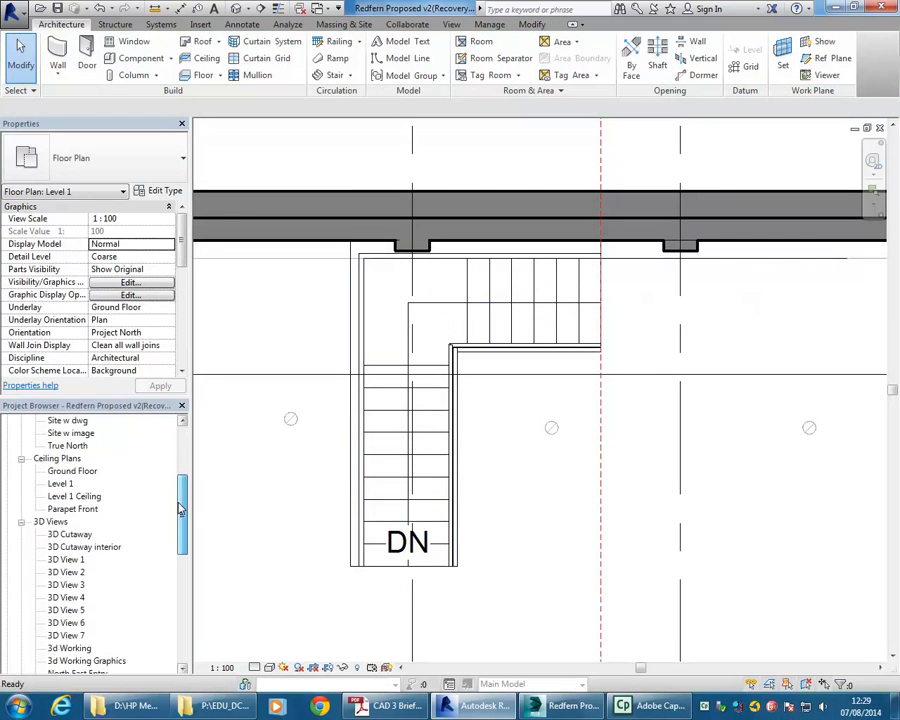
{"action": "double_click", "coordinate": [98, 510]}
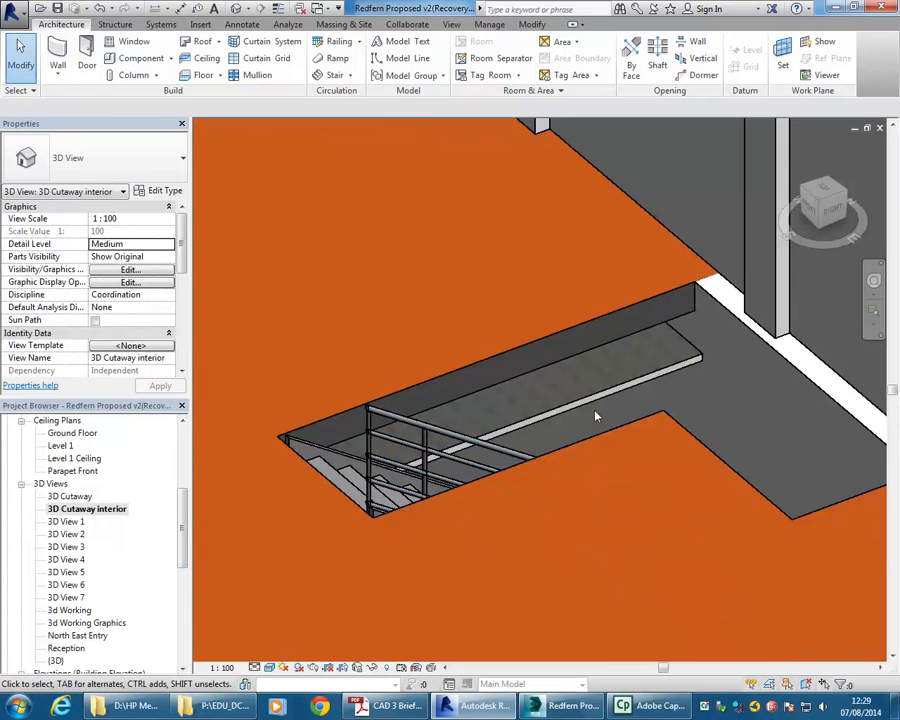
{"action": "left_click", "coordinate": [584, 413]}
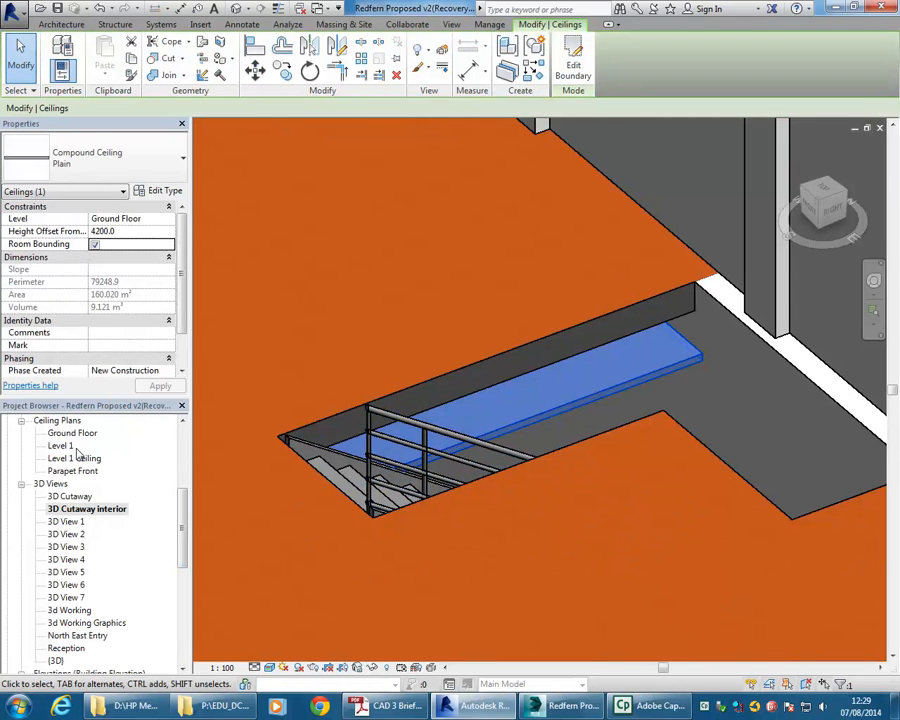
Step: In the Level 1 floor plan, move the ceiling boundary line beside the short flight outward to align with the floor opening's edge
{"action": "scroll", "coordinate": [175, 538], "scroll_direction": "up", "scroll_amount": 5}
{"action": "key", "text": "Escape"}
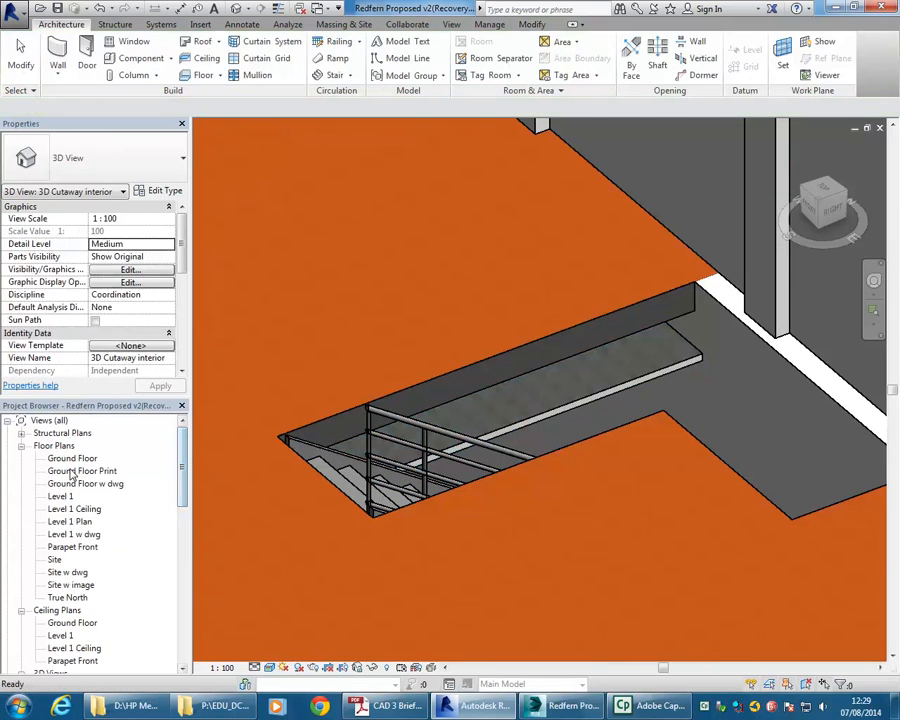
{"action": "left_click", "coordinate": [58, 496]}
{"action": "double_click", "coordinate": [60, 497]}
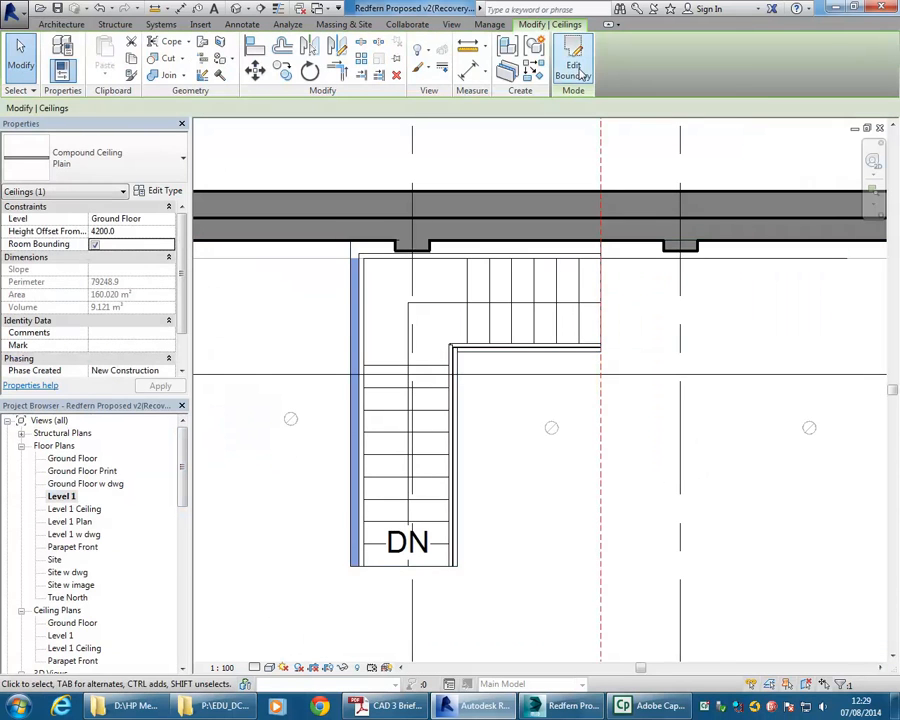
{"action": "left_click", "coordinate": [570, 66]}
{"action": "left_click", "coordinate": [360, 350]}
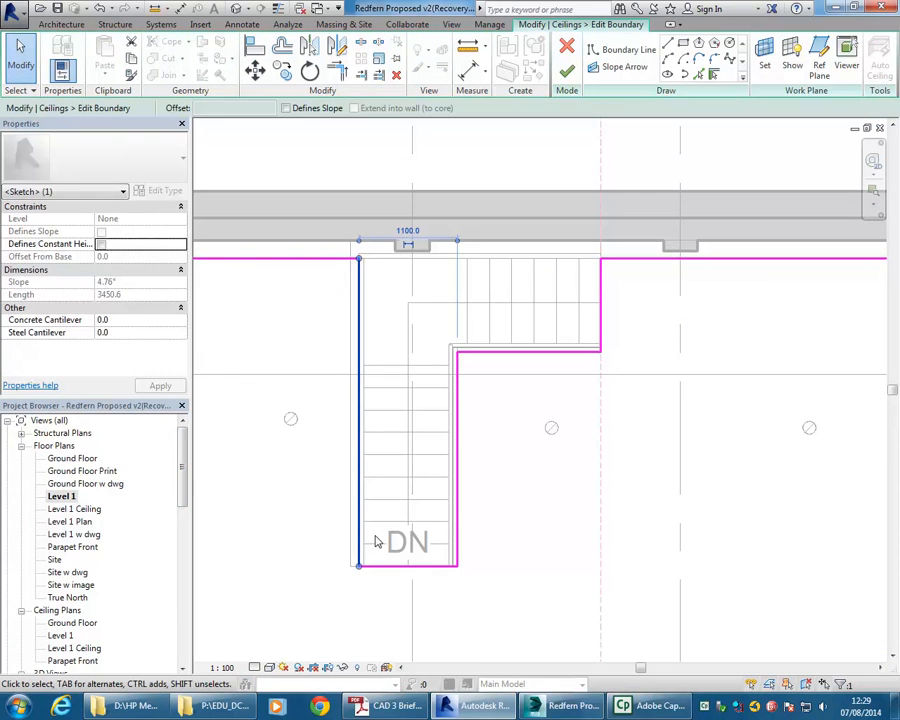
{"action": "scroll", "coordinate": [336, 293], "scroll_direction": "up", "scroll_amount": 2}
{"action": "scroll", "coordinate": [336, 293], "scroll_direction": "up", "scroll_amount": 1}
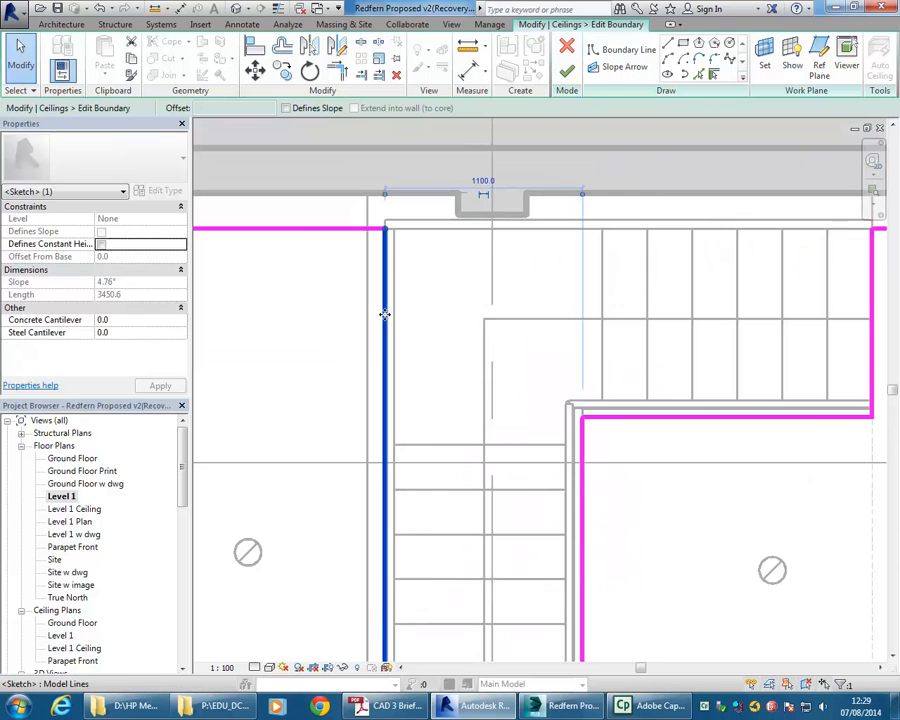
{"action": "left_click_drag", "start_coordinate": [384, 316], "coordinate": [367, 315]}
{"action": "left_click", "coordinate": [303, 355]}
Step: Review the ceiling's L-shaped cut-out around the stair and finish its boundary edit
{"action": "scroll", "coordinate": [287, 314], "scroll_direction": "down", "scroll_amount": 4}
{"action": "middle_click_drag", "start_coordinate": [287, 314], "coordinate": [301, 288]}
{"action": "middle_click_drag", "start_coordinate": [490, 511], "coordinate": [502, 515]}
{"action": "scroll", "coordinate": [503, 516], "scroll_direction": "up", "scroll_amount": 1}
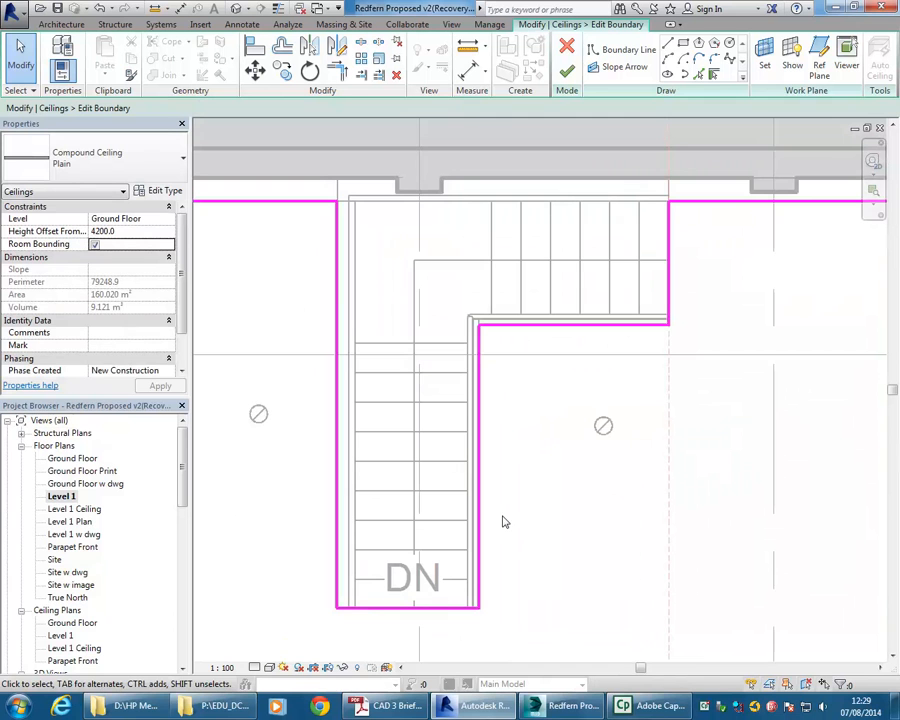
{"action": "left_click", "coordinate": [567, 71]}
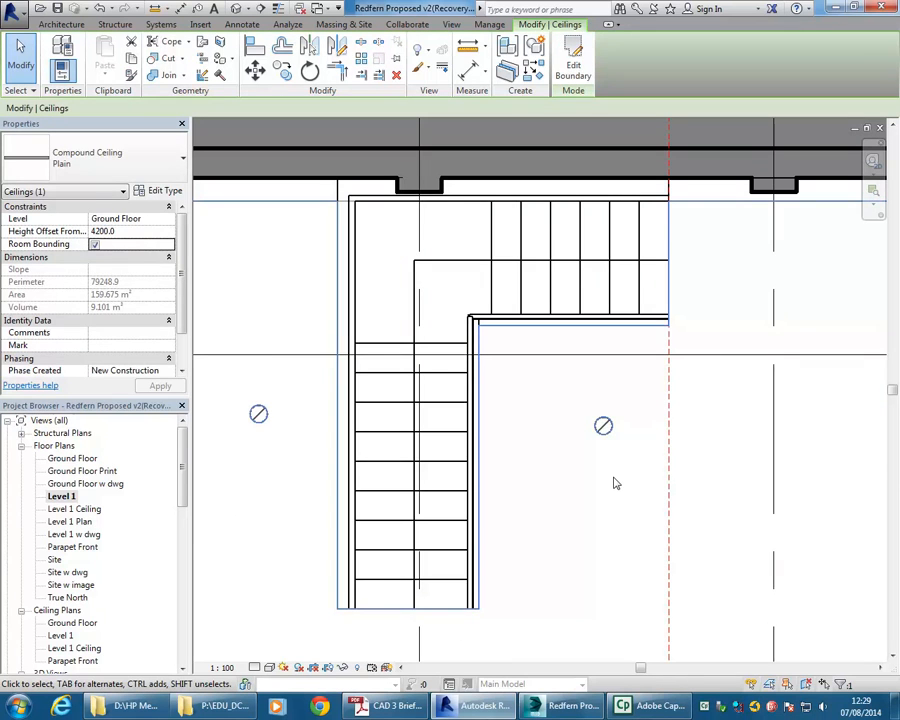
{"action": "left_click", "coordinate": [552, 541]}
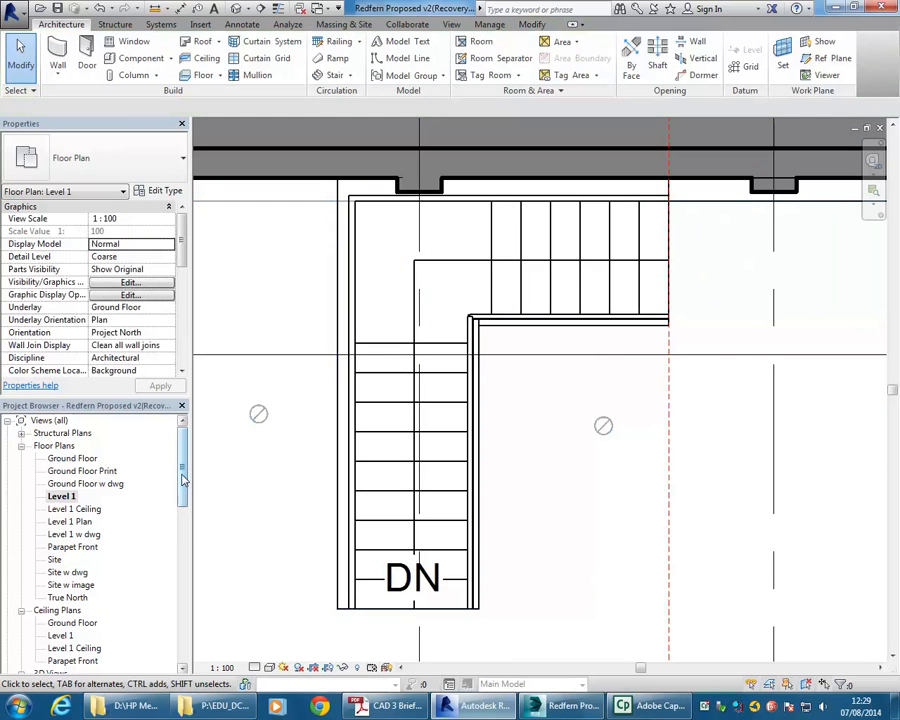
Step: Start an in-place model component in the Floors category and name it Floor Fascia
{"action": "left_click", "coordinate": [125, 57]}
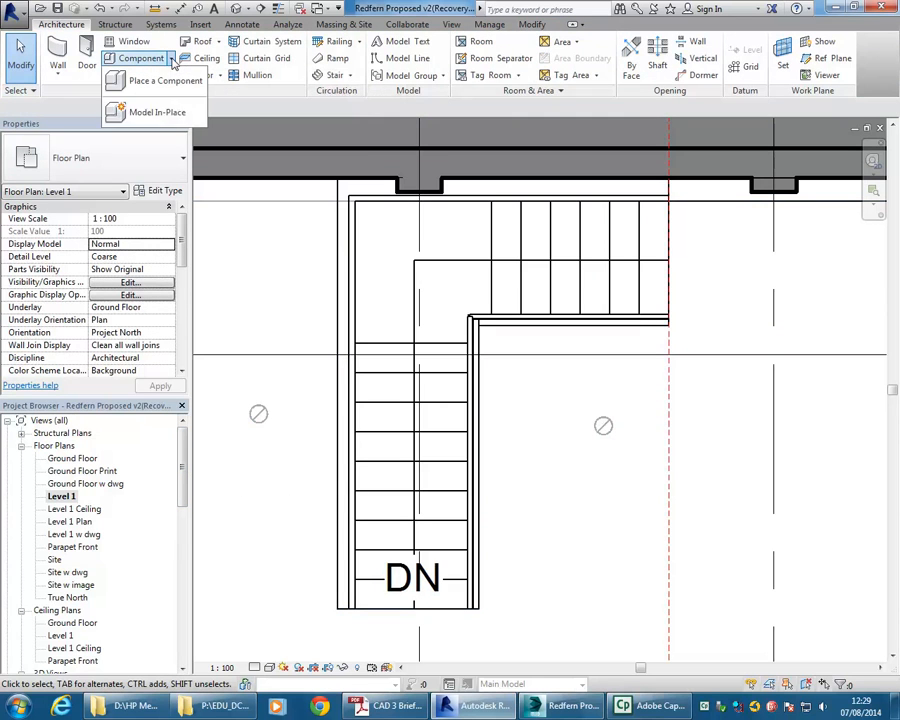
{"action": "left_click", "coordinate": [156, 113]}
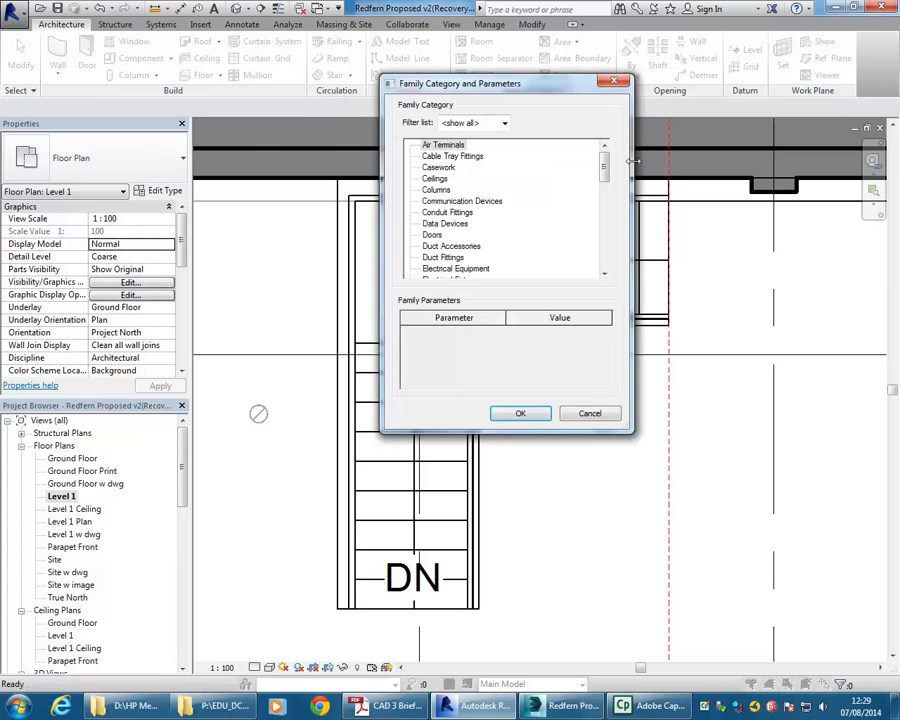
{"action": "left_click_drag", "start_coordinate": [605, 164], "coordinate": [606, 197]}
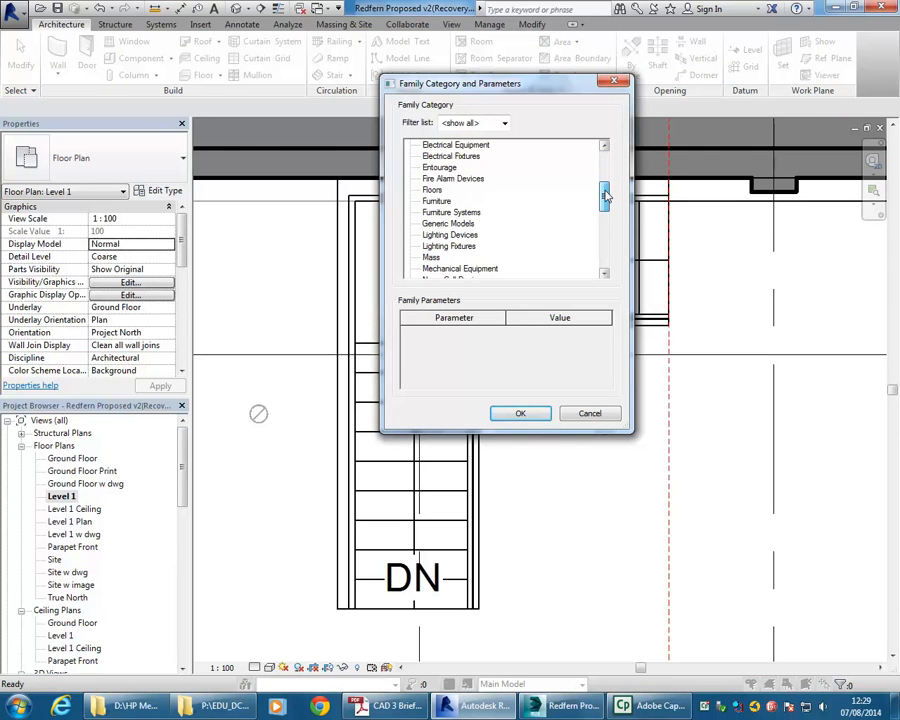
{"action": "left_click_drag", "start_coordinate": [605, 197], "coordinate": [605, 200]}
{"action": "left_click", "coordinate": [448, 201]}
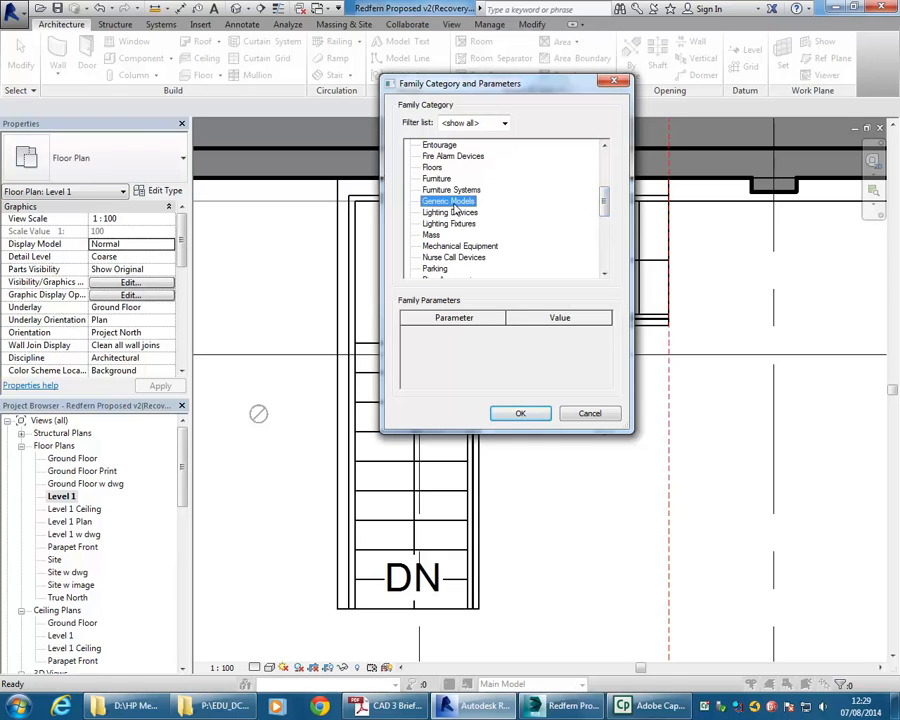
{"action": "left_click", "coordinate": [432, 168]}
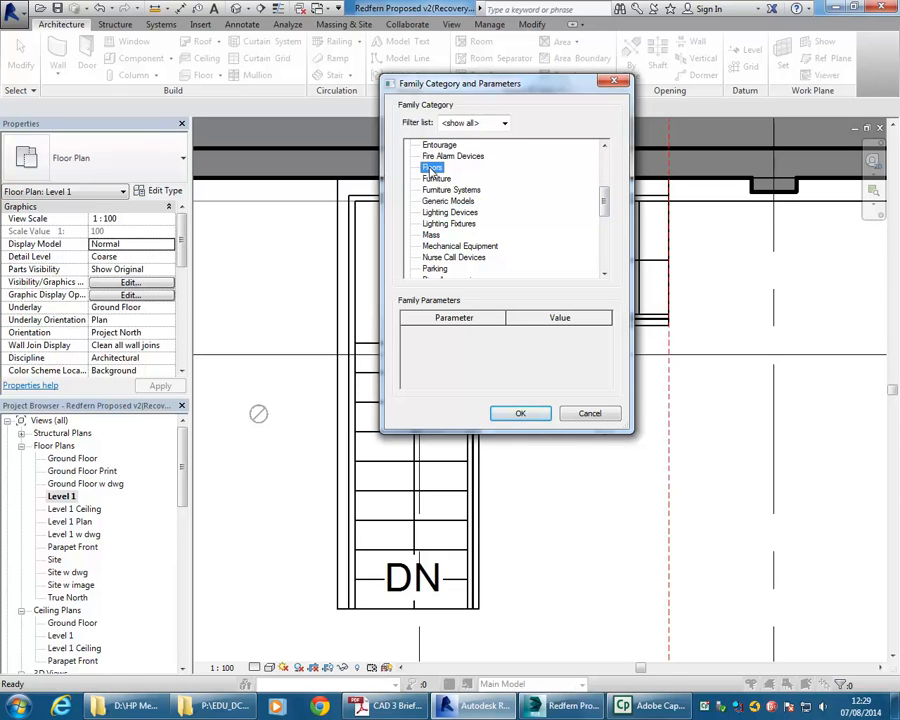
{"action": "mouse_move", "coordinate": [604, 196]}
{"action": "left_mouse_down"}
{"action": "mouse_move", "coordinate": [605, 166]}
{"action": "mouse_move", "coordinate": [604, 182]}
{"action": "left_mouse_up"}
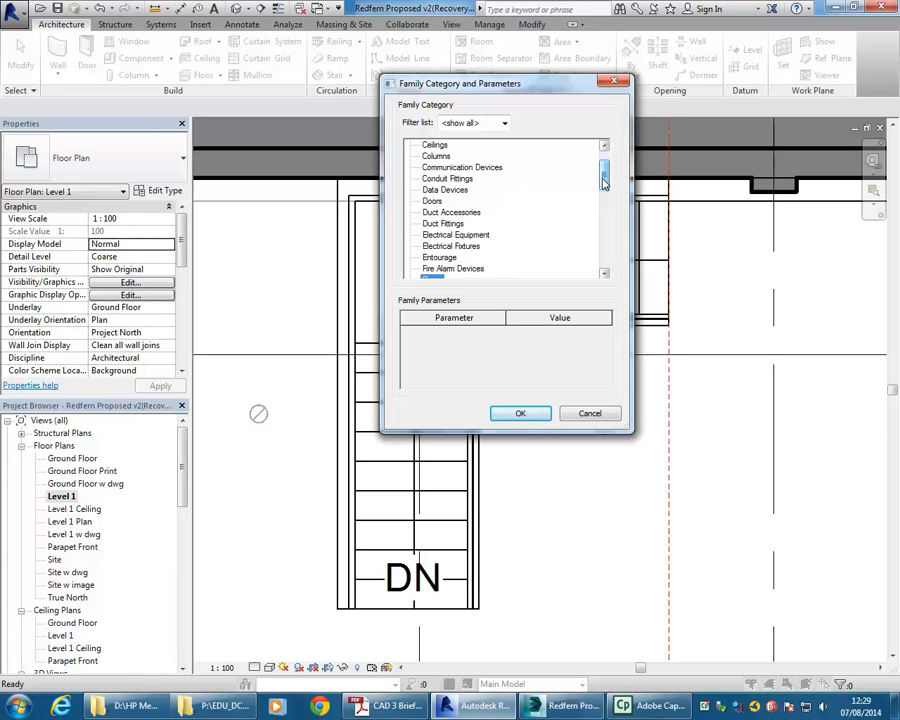
{"action": "left_click", "coordinate": [516, 416]}
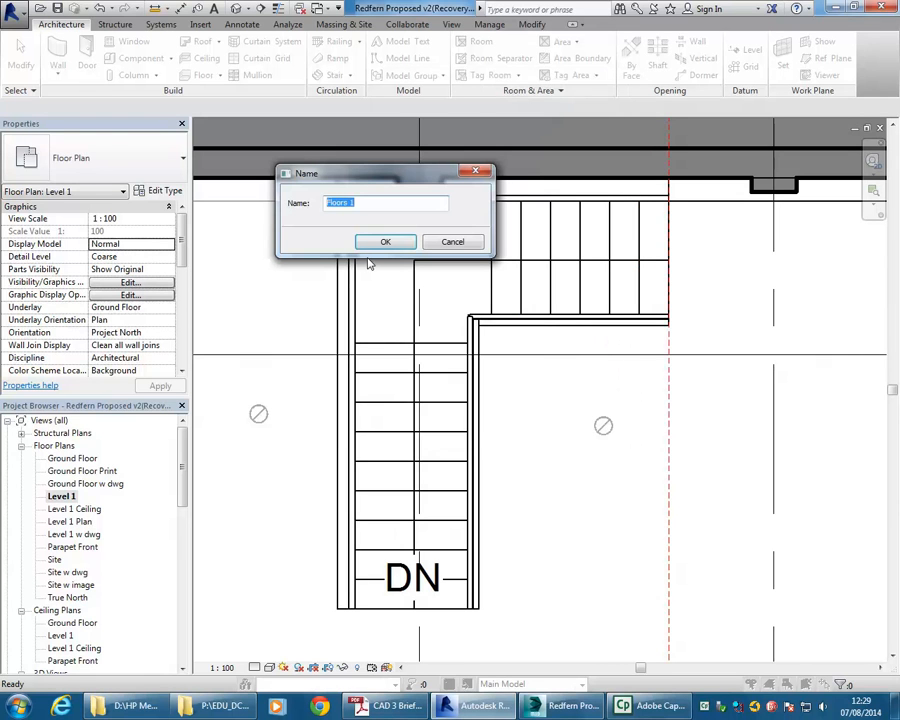
{"action": "type", "text": "Floo"}
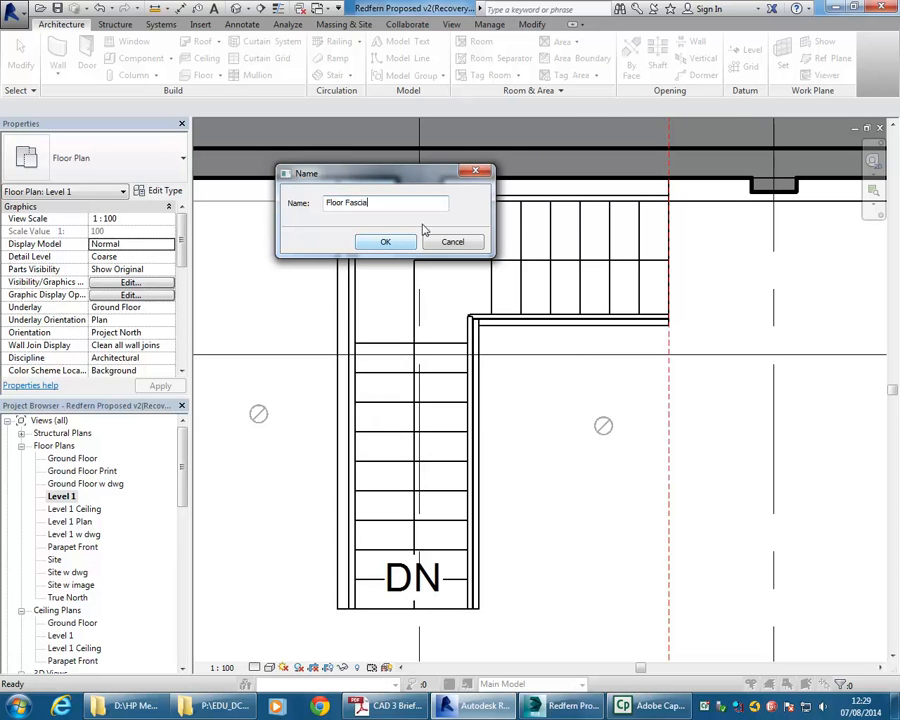
{"action": "left_click", "coordinate": [385, 244]}
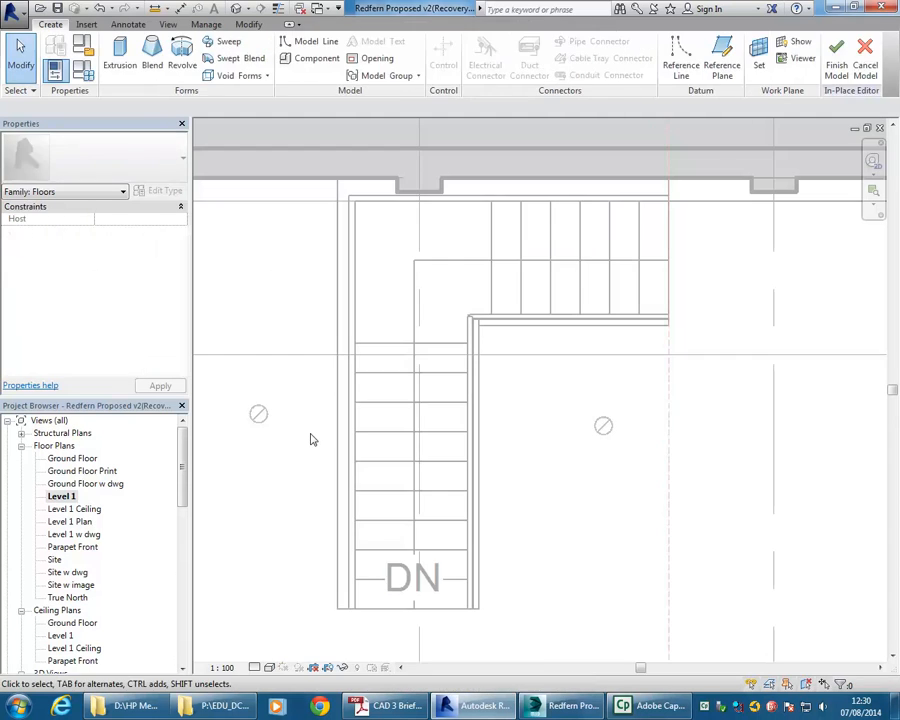
Step: Start an extrusion and sketch a rectangle 100 mm wide between the short flight's outer side and the floor edge, reaching the wall
{"action": "left_click", "coordinate": [119, 50]}
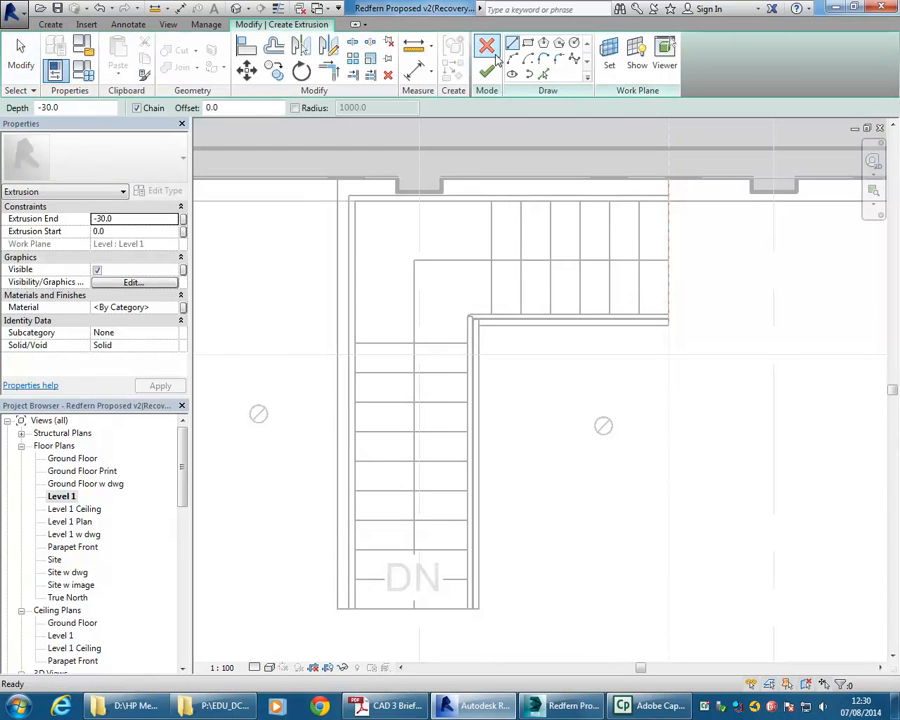
{"action": "left_click", "coordinate": [529, 46]}
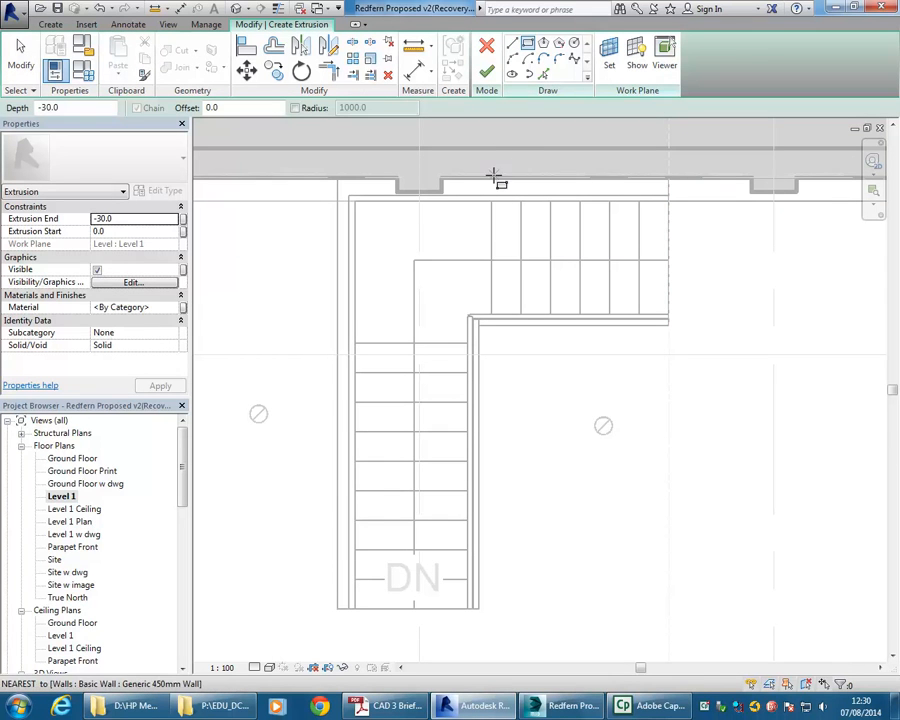
{"action": "left_click", "coordinate": [338, 609]}
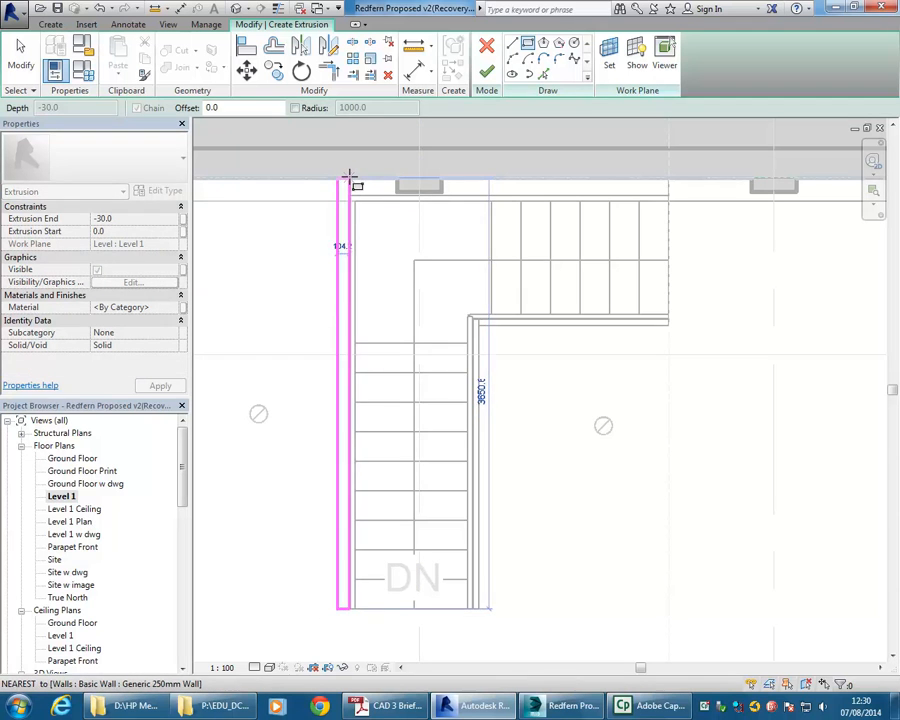
{"action": "key", "text": "Escape"}
{"action": "left_click", "coordinate": [350, 606]}
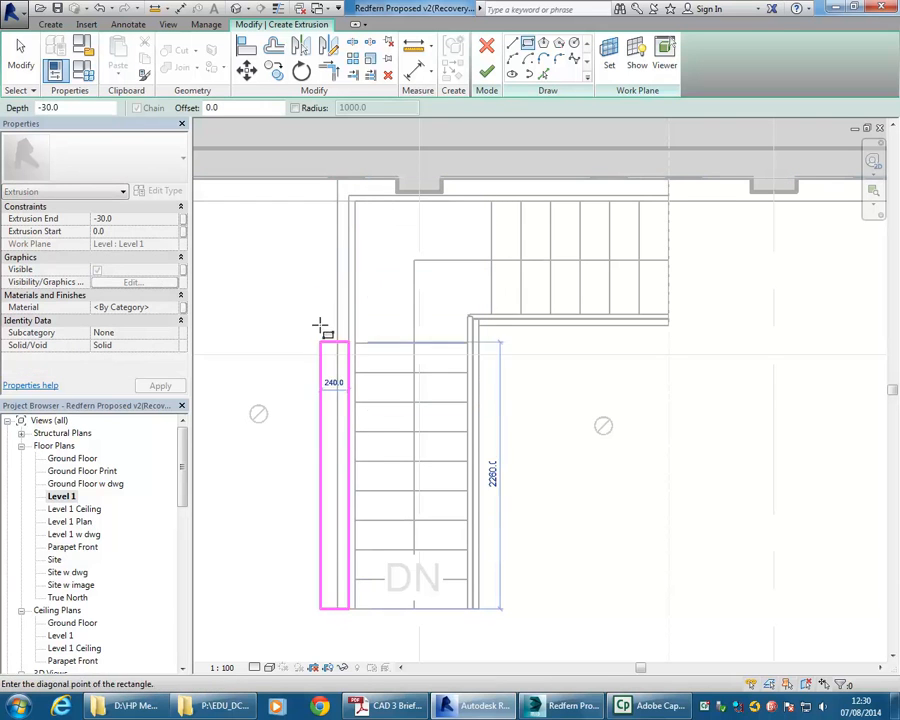
{"action": "left_click", "coordinate": [338, 177]}
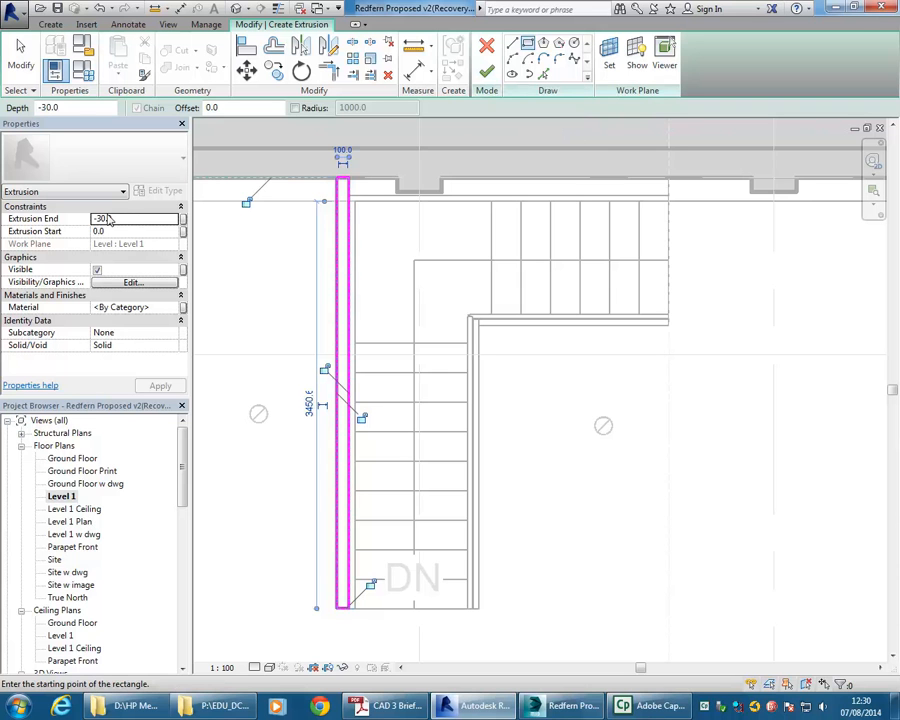
Step: Finish the fascia's extrusion sketch and open the 3D Cutaway interior view
{"action": "left_click", "coordinate": [488, 72]}
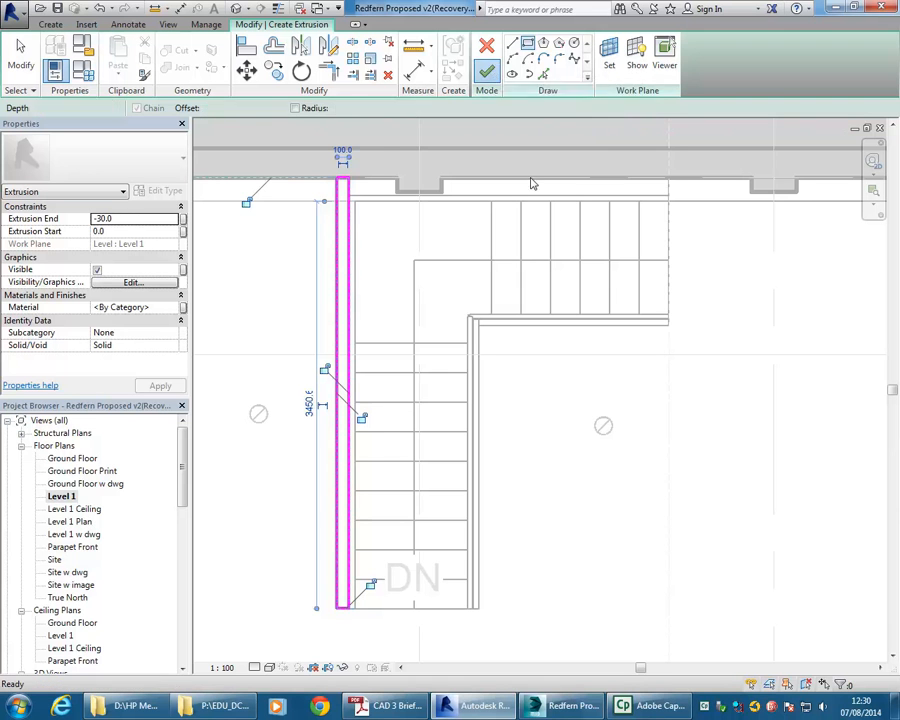
{"action": "left_click_drag", "start_coordinate": [182, 506], "coordinate": [172, 544]}
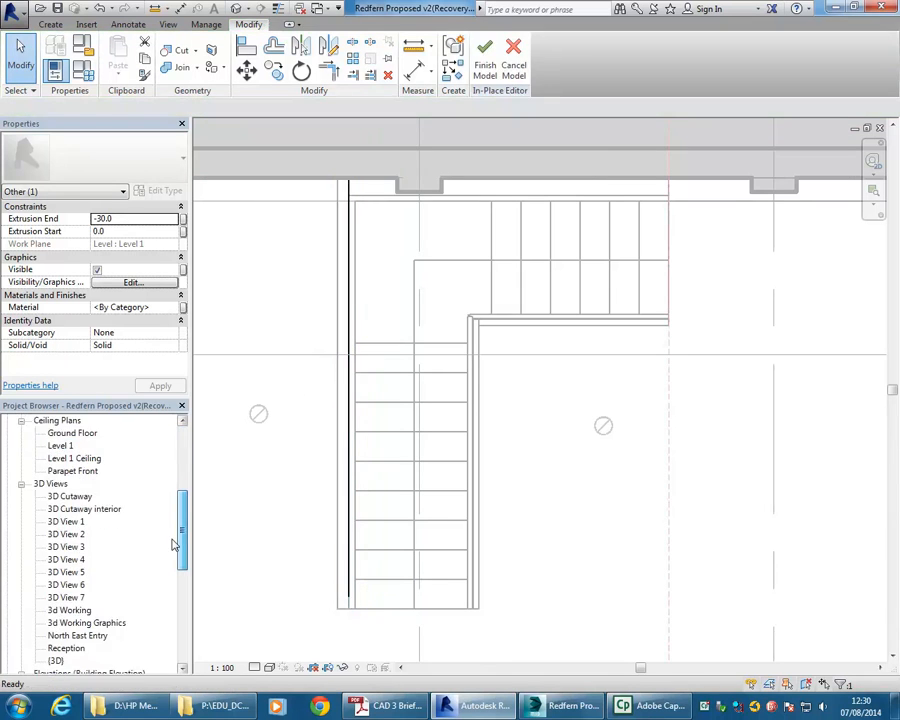
{"action": "scroll", "coordinate": [172, 544], "scroll_direction": "down", "scroll_amount": 1}
{"action": "double_click", "coordinate": [85, 471]}
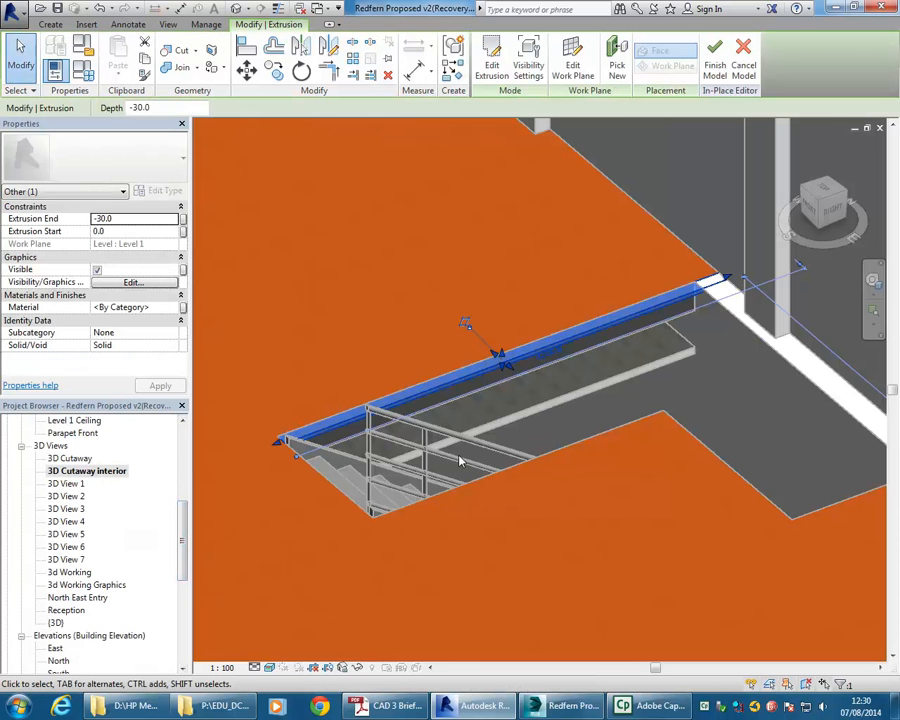
Step: Stretch the fascia extrusion's underside downward to an extrusion end of about -623 mm so it covers the floor and ceiling edges
{"action": "scroll", "coordinate": [500, 376], "scroll_direction": "up", "scroll_amount": 5}
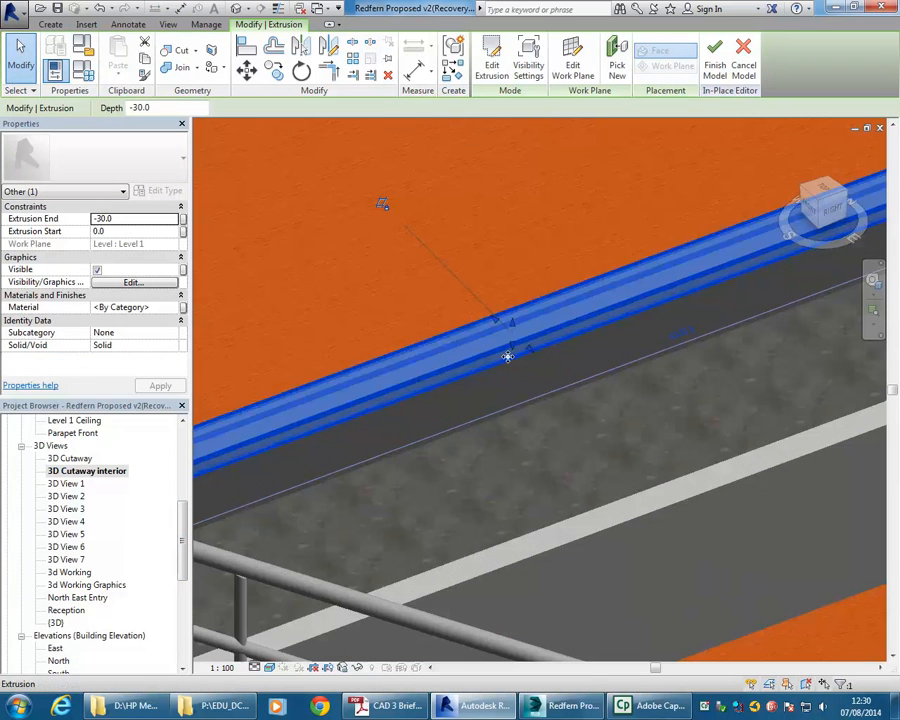
{"action": "left_click_drag", "start_coordinate": [512, 355], "coordinate": [523, 473]}
{"action": "scroll", "coordinate": [511, 434], "scroll_direction": "down", "scroll_amount": 3}
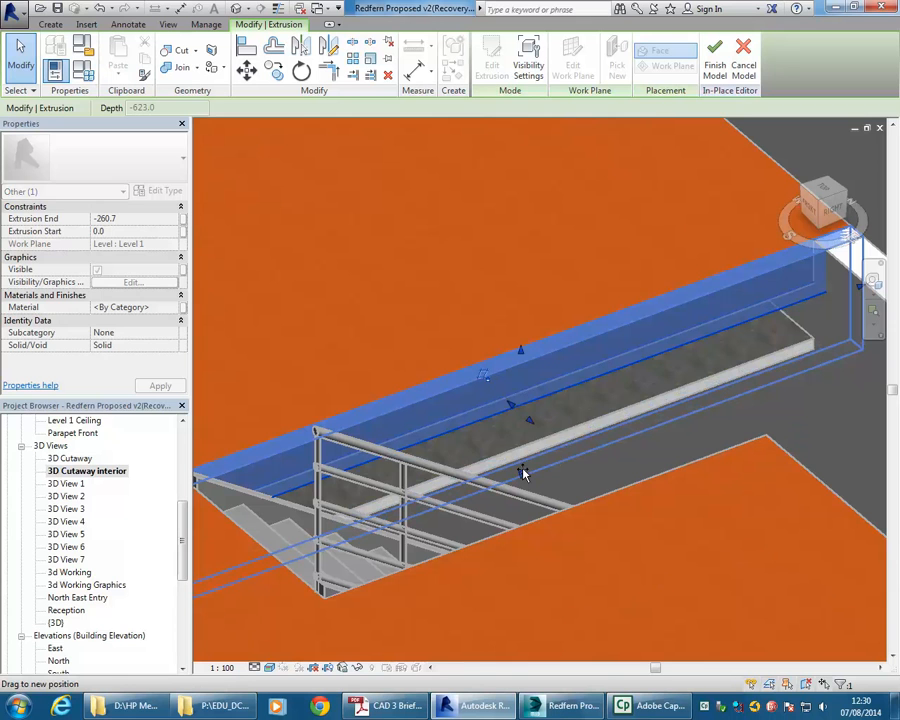
{"action": "left_click_drag", "start_coordinate": [523, 473], "coordinate": [523, 474]}
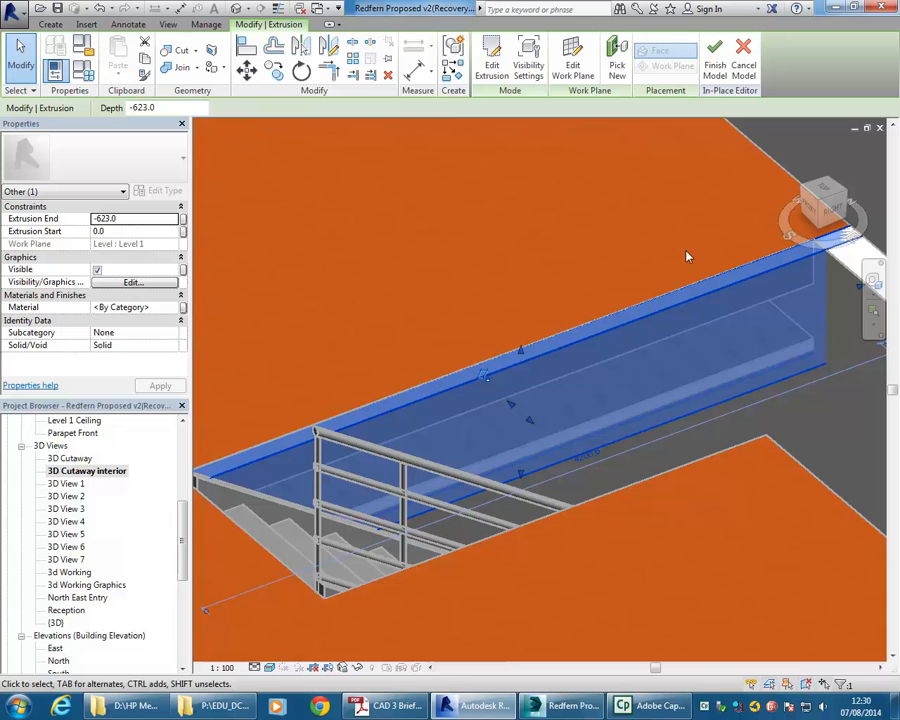
{"action": "middle_click_drag", "start_coordinate": [329, 303], "coordinate": [378, 318]}
{"action": "scroll", "coordinate": [438, 305], "scroll_direction": "down", "scroll_amount": 1}
{"action": "left_click", "coordinate": [371, 320]}
{"action": "middle_click_drag", "start_coordinate": [318, 361], "coordinate": [388, 346]}
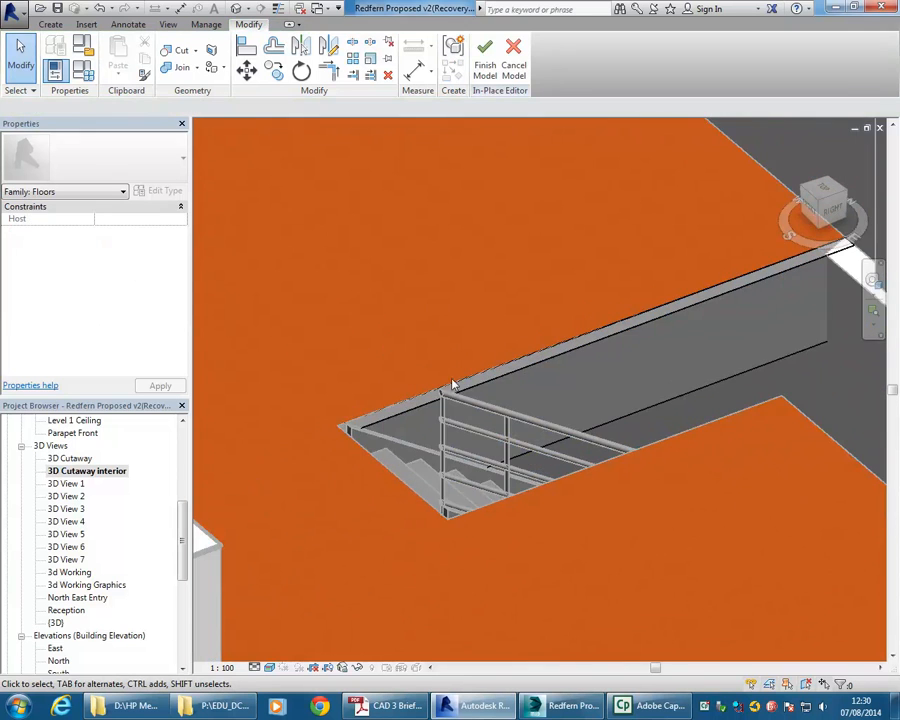
Step: Raise the fascia extrusion's top face slightly above the Level 1 floor surface
{"action": "left_click", "coordinate": [526, 366]}
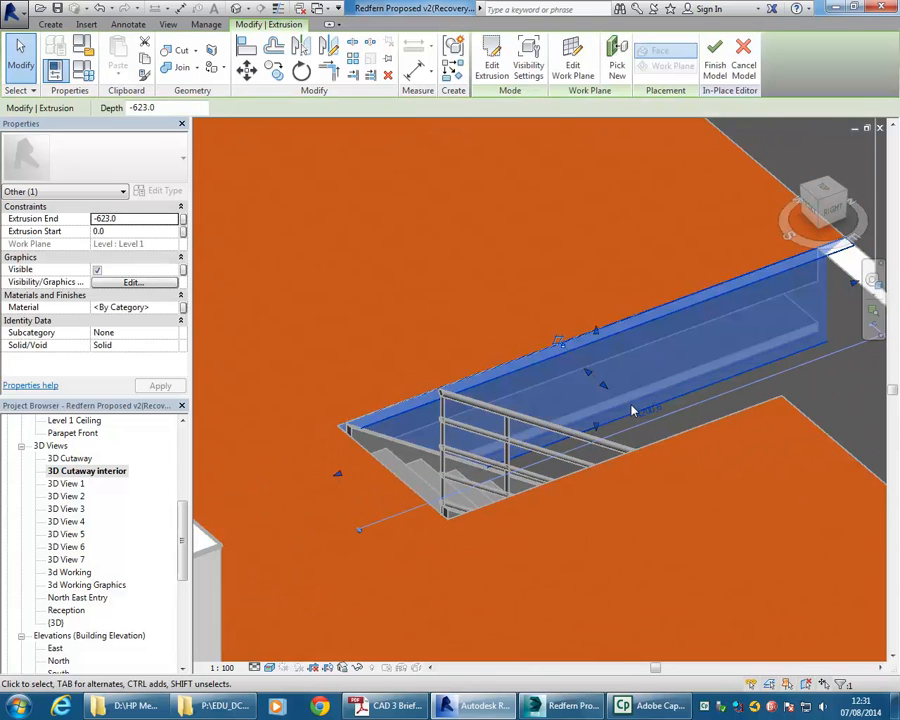
{"action": "left_click_drag", "start_coordinate": [595, 331], "coordinate": [599, 332]}
{"action": "left_click", "coordinate": [322, 414]}
Step: Inspect the fascia and stair opening from both sides and finish the in-place model
{"action": "middle_click_drag", "start_coordinate": [322, 420], "coordinate": [498, 458], "text": "shift"}
{"action": "middle_click_drag", "start_coordinate": [380, 430], "coordinate": [396, 384], "text": "shift"}
{"action": "middle_click_drag", "start_coordinate": [453, 392], "coordinate": [560, 427], "text": "shift"}
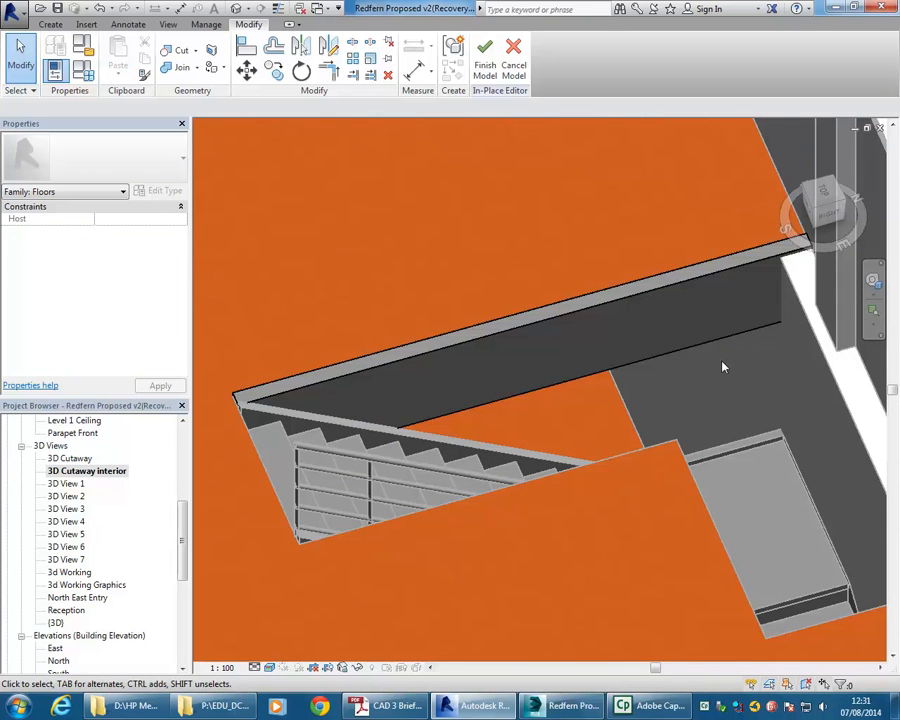
{"action": "scroll", "coordinate": [721, 364], "scroll_direction": "down", "scroll_amount": 1}
{"action": "middle_click_drag", "start_coordinate": [721, 369], "coordinate": [681, 357], "text": "shift"}
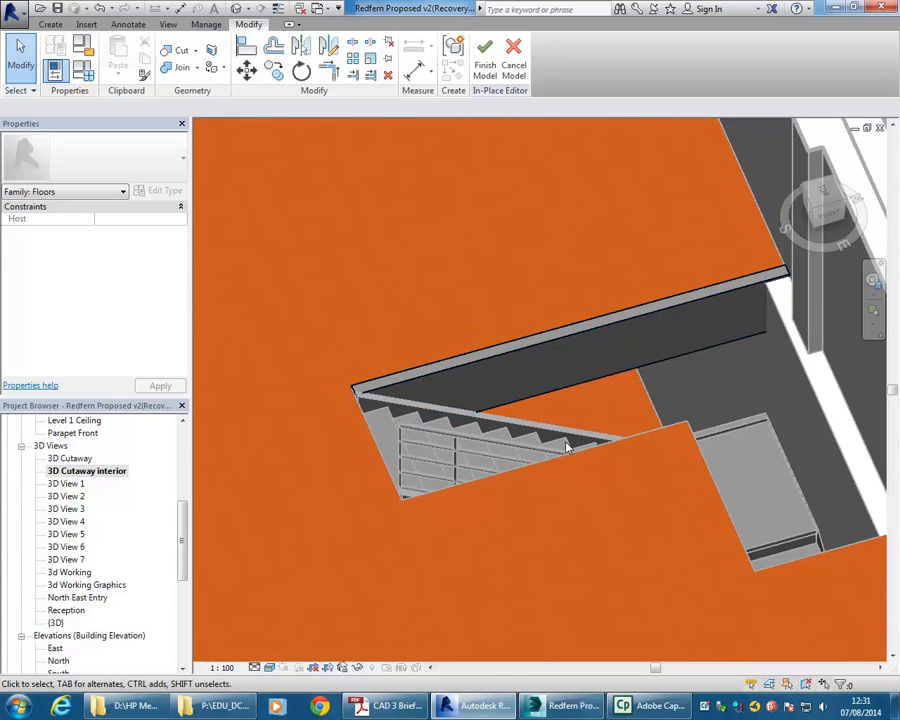
{"action": "middle_click_drag", "start_coordinate": [410, 461], "coordinate": [307, 330], "text": "shift"}
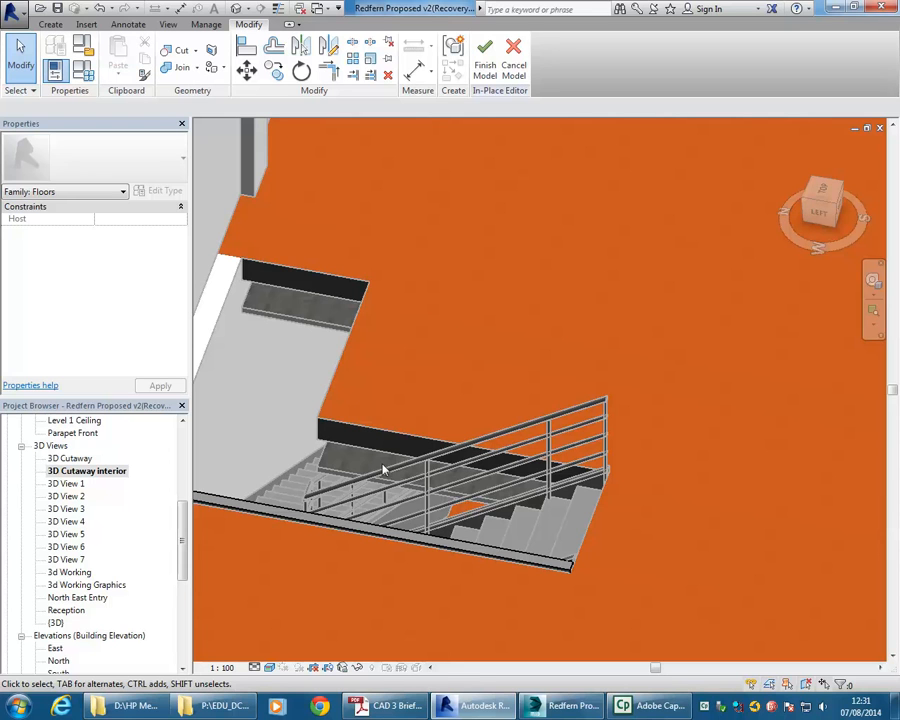
{"action": "middle_click_drag", "start_coordinate": [420, 459], "coordinate": [470, 428], "text": "shift"}
{"action": "middle_click_drag", "start_coordinate": [592, 400], "coordinate": [448, 467]}
{"action": "middle_click_drag", "start_coordinate": [685, 341], "coordinate": [600, 420], "text": "shift"}
{"action": "middle_click_drag", "start_coordinate": [482, 508], "coordinate": [540, 526]}
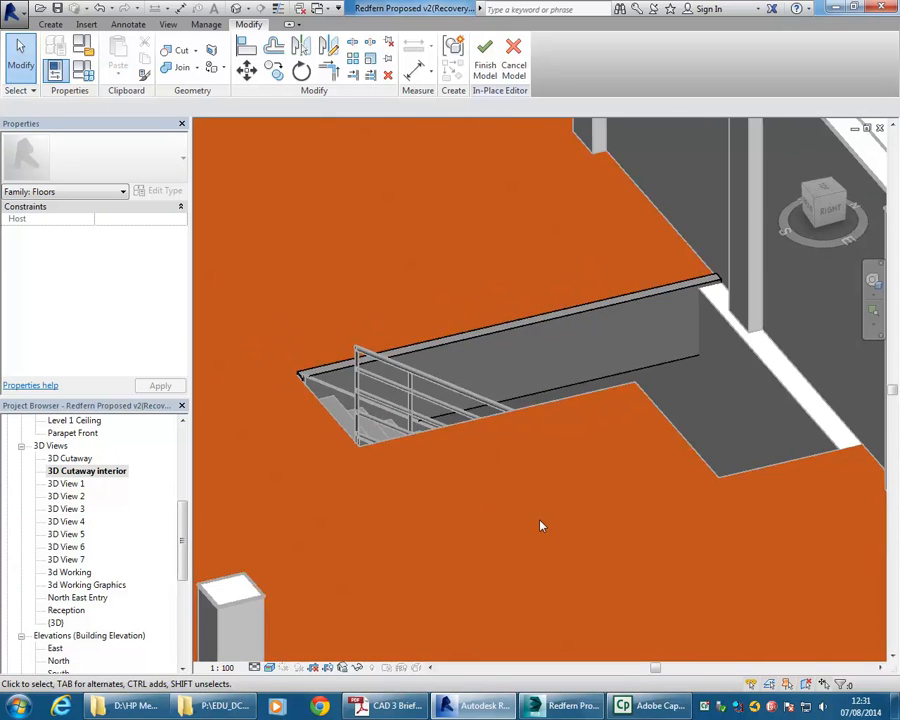
{"action": "left_click", "coordinate": [484, 66]}
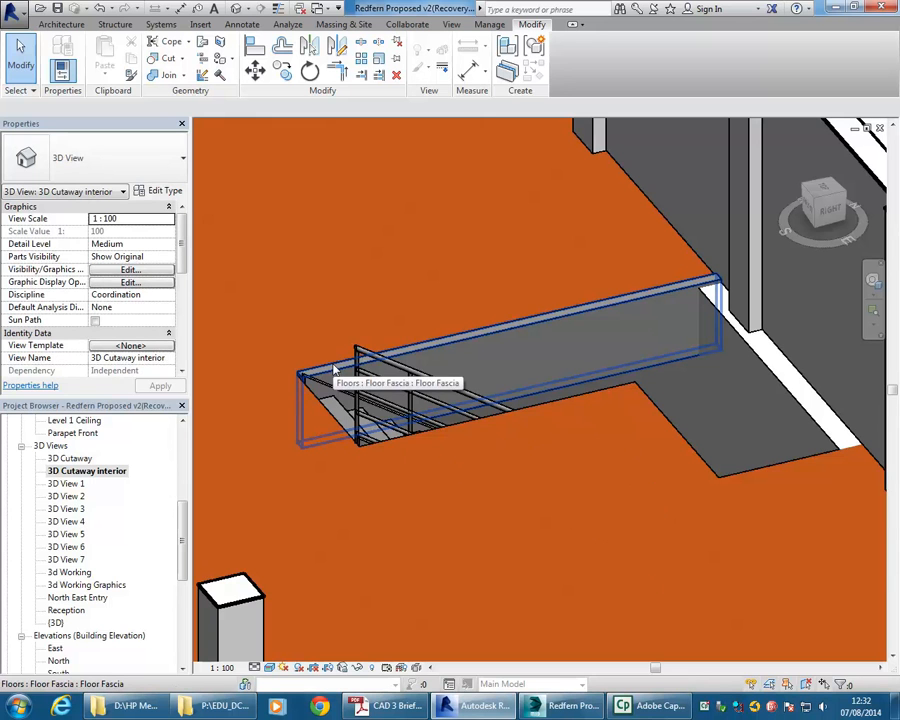
Step: In the Level 1 floor plan, create a 900mm Pipe railing along the fascia's centreline from its free end to the wall
{"action": "left_click_drag", "start_coordinate": [181, 551], "coordinate": [182, 468]}
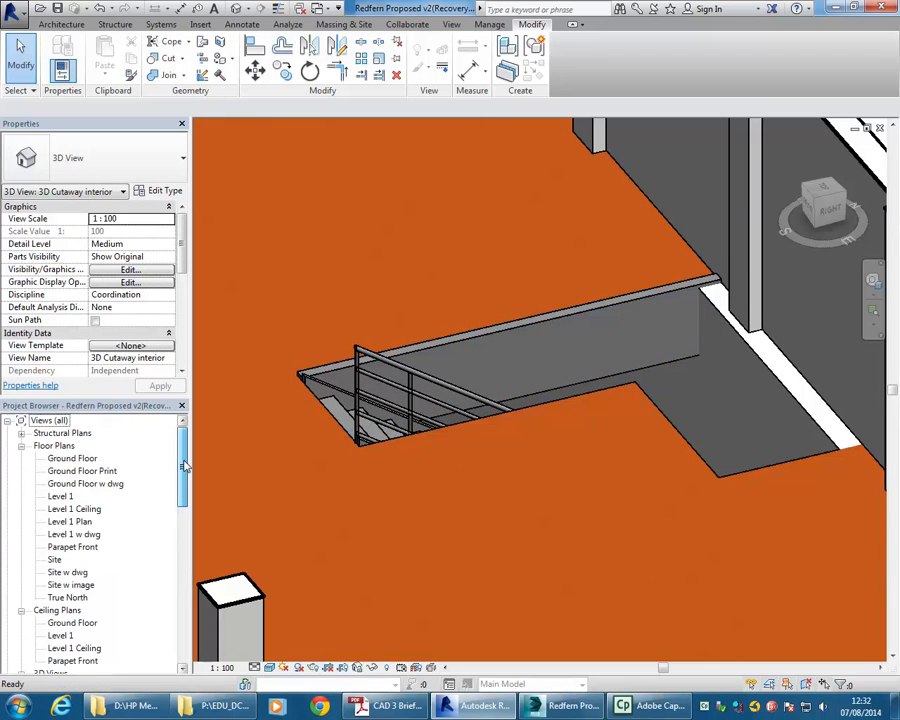
{"action": "double_click", "coordinate": [61, 496]}
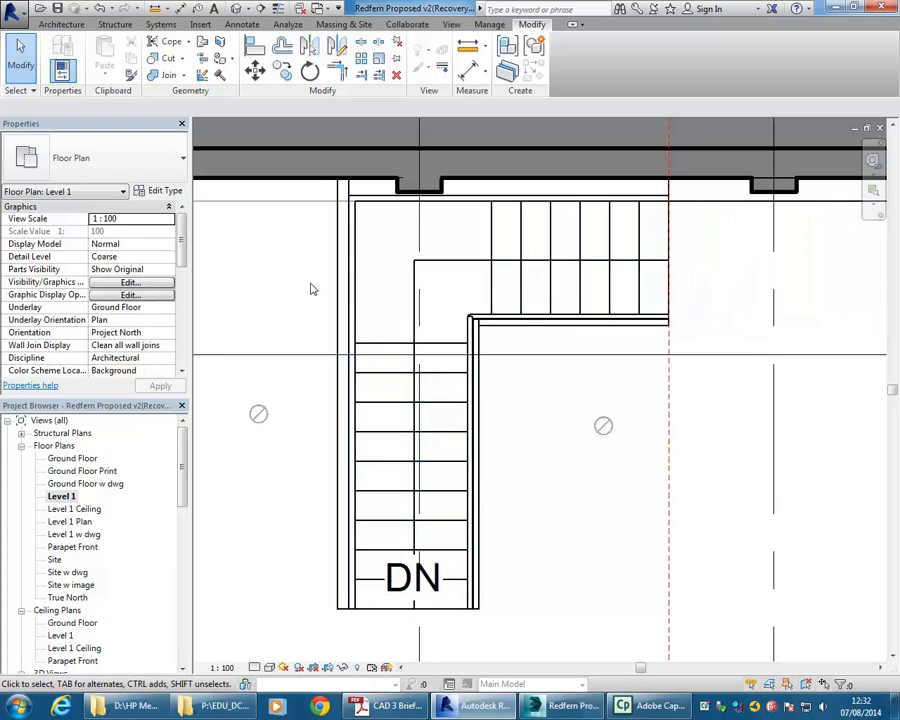
{"action": "left_click", "coordinate": [62, 24]}
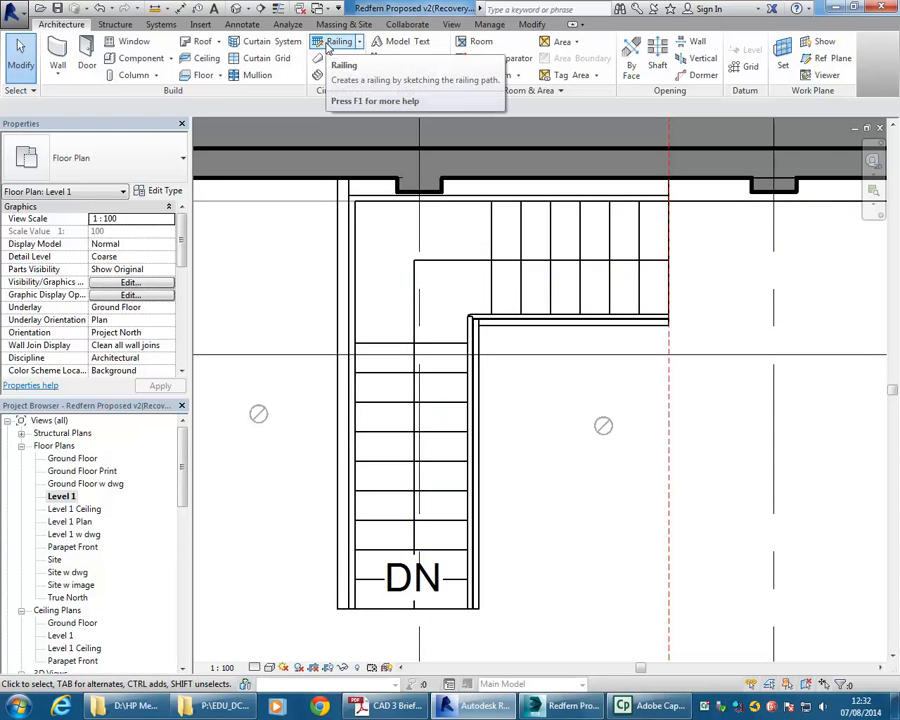
{"action": "left_click", "coordinate": [330, 43]}
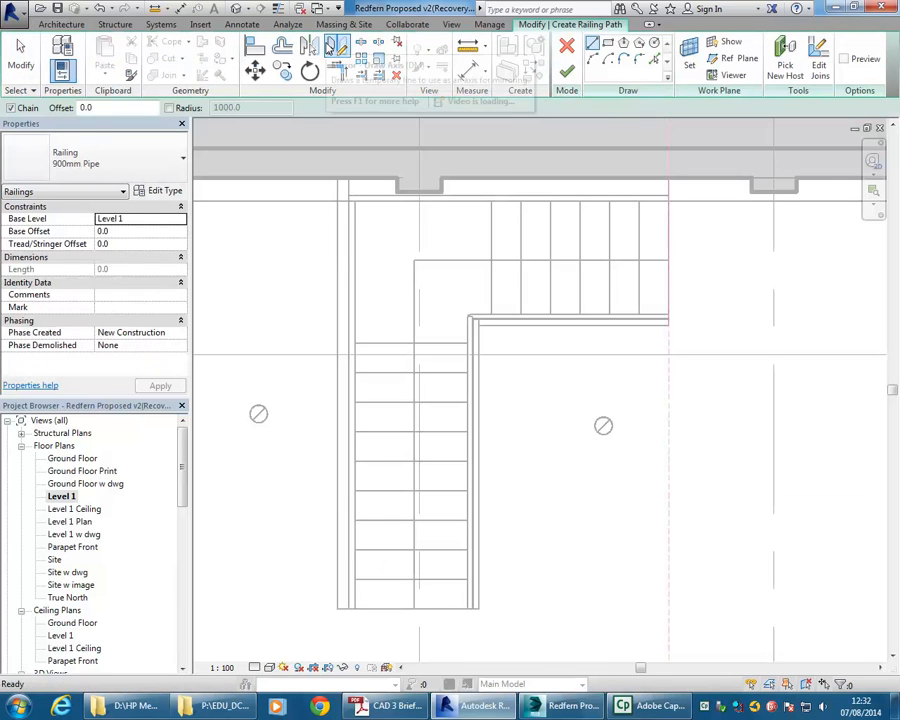
{"action": "left_click", "coordinate": [342, 608]}
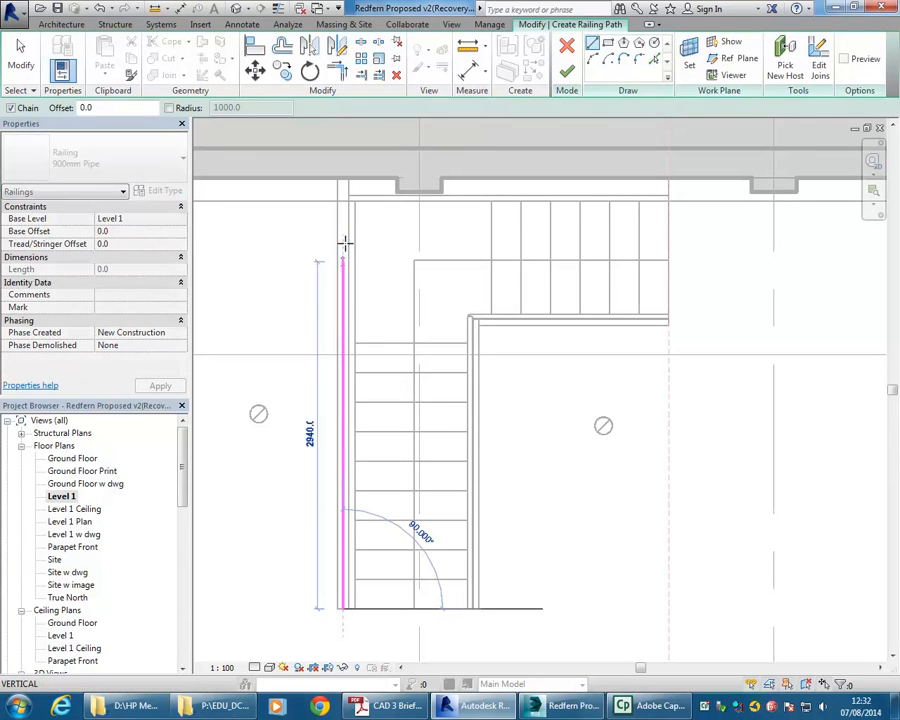
{"action": "left_click", "coordinate": [342, 178]}
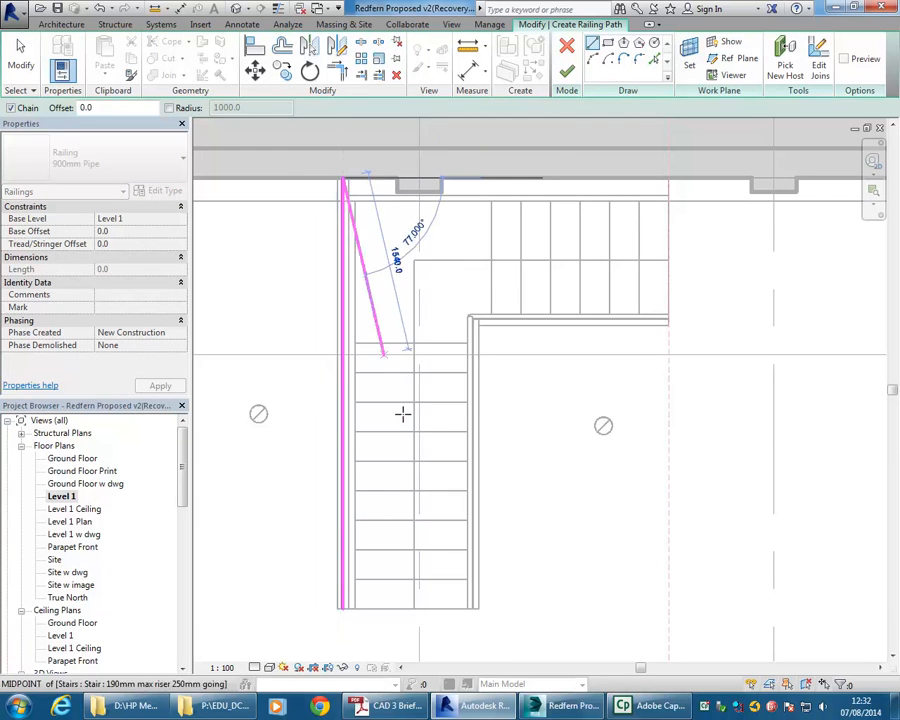
{"action": "key", "text": "Escape"}
{"action": "key", "text": "Escape"}
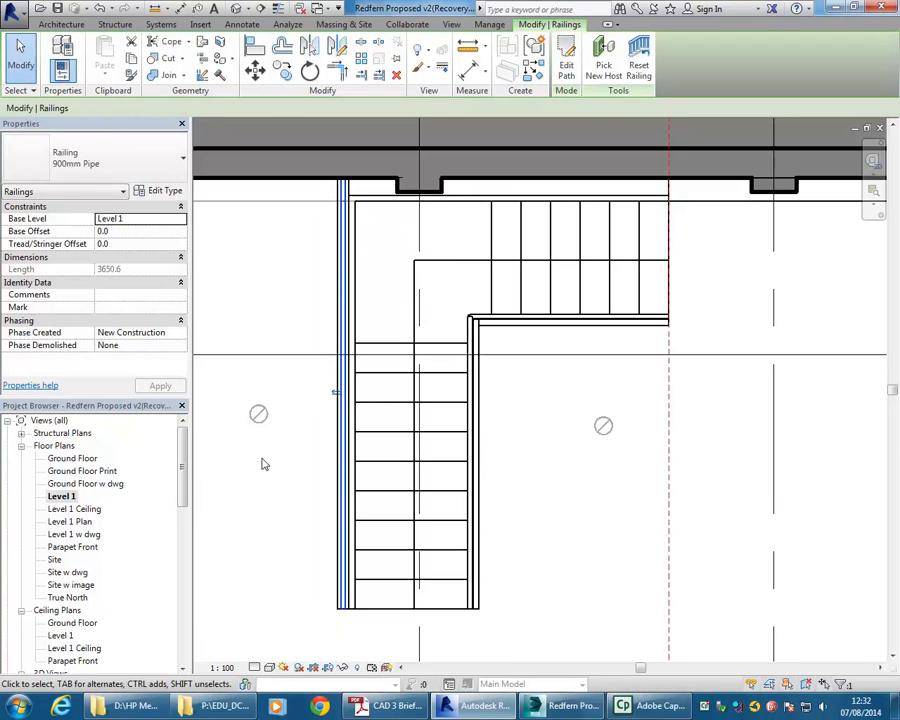
Step: Examine the new railing, the fascia and the remaining floor edges around the stair opening in the 3D Cutaway interior view
{"action": "mouse_move", "coordinate": [182, 473]}
{"action": "left_mouse_down"}
{"action": "mouse_move", "coordinate": [181, 558]}
{"action": "mouse_move", "coordinate": [186, 519]}
{"action": "left_mouse_up"}
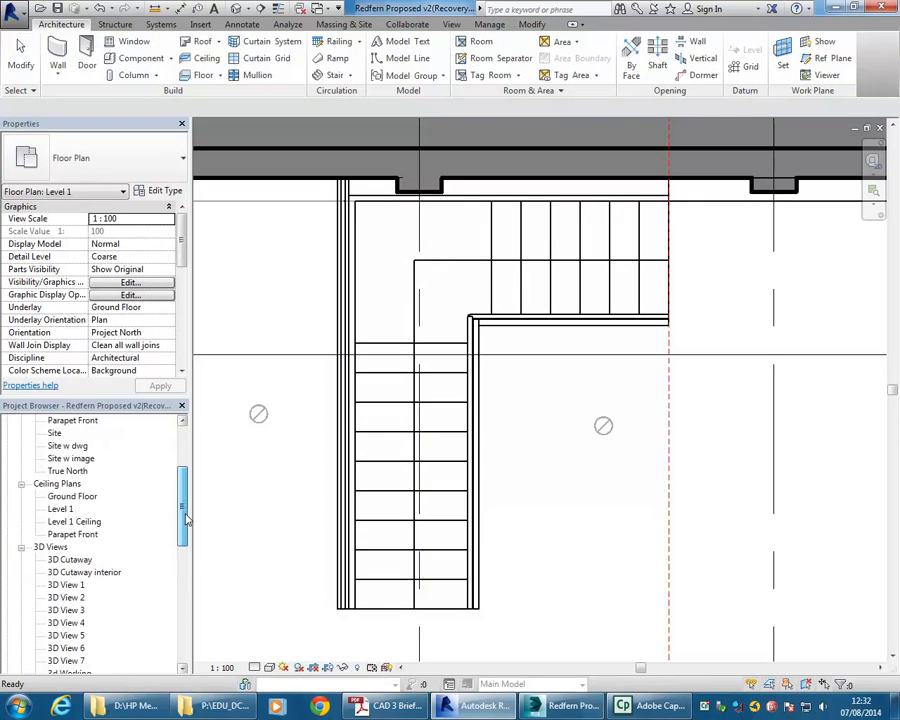
{"action": "double_click", "coordinate": [60, 572]}
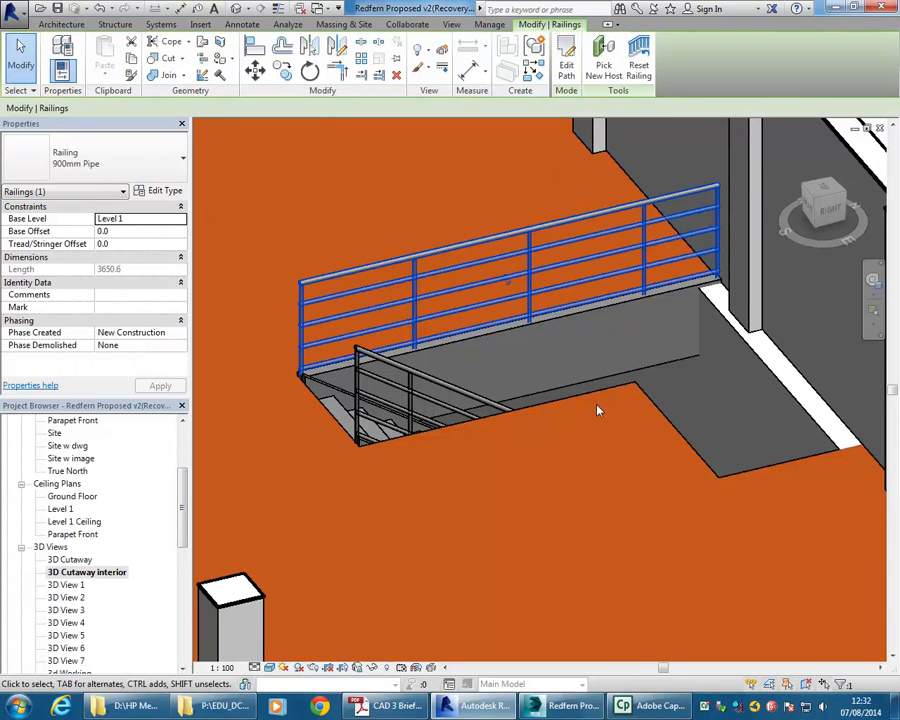
{"action": "left_click", "coordinate": [595, 464]}
{"action": "middle_click_drag", "start_coordinate": [402, 512], "coordinate": [422, 515], "text": "shift"}
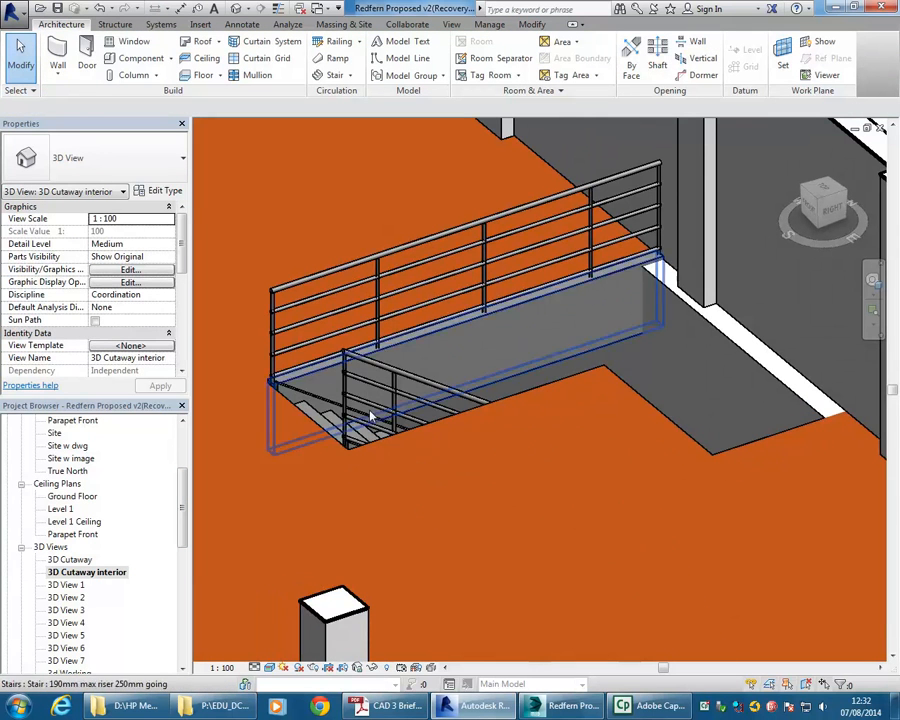
{"action": "middle_click_drag", "start_coordinate": [345, 481], "coordinate": [368, 522], "text": "shift"}
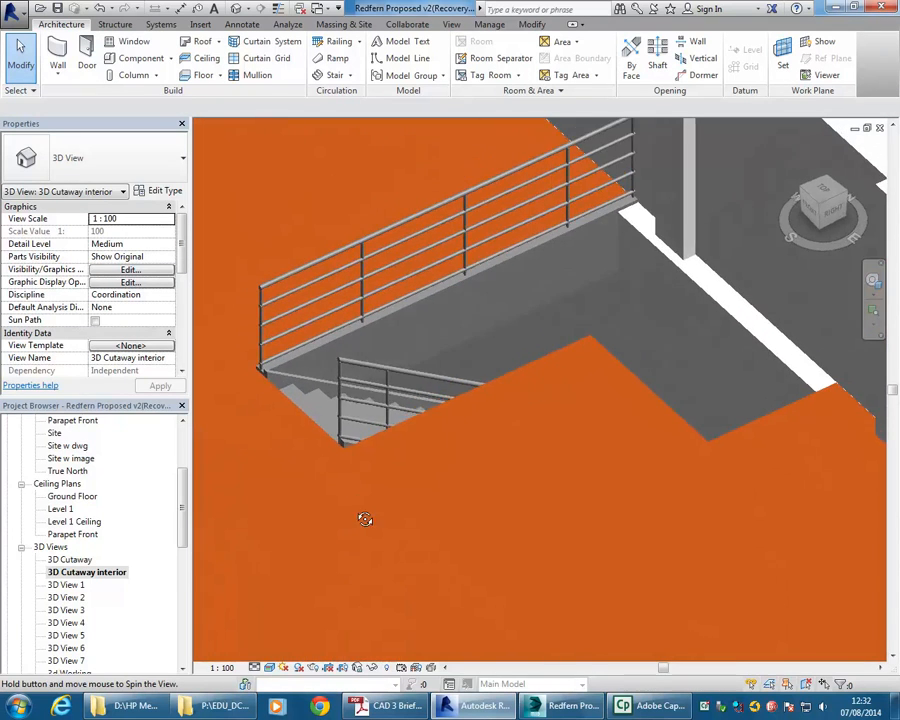
{"action": "middle_click_drag", "start_coordinate": [376, 449], "coordinate": [446, 378], "text": "shift"}
{"action": "middle_click_drag", "start_coordinate": [543, 428], "coordinate": [465, 428], "text": "shift"}
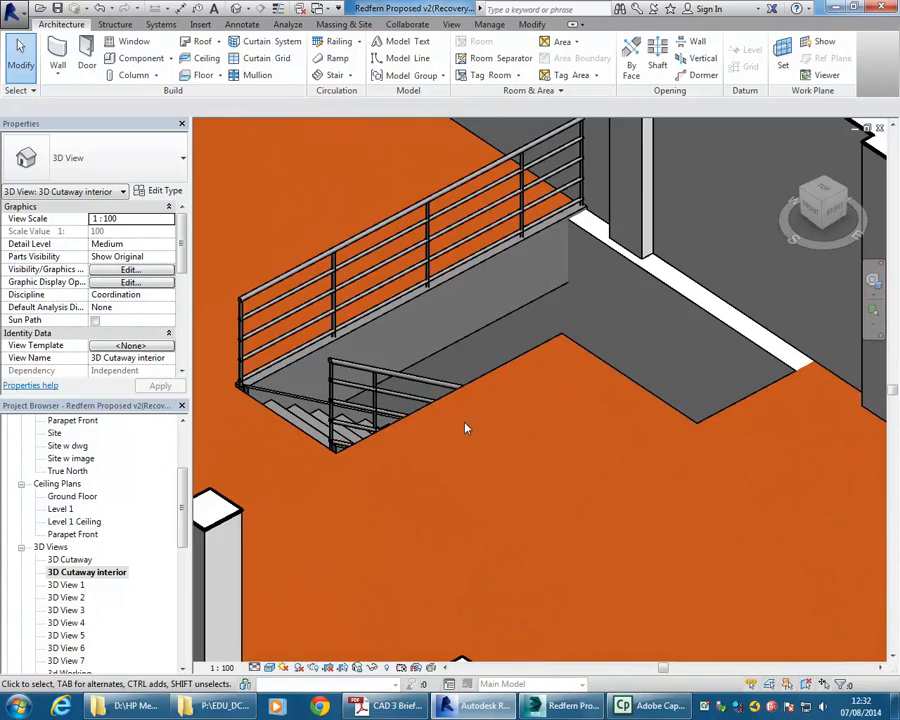
{"action": "left_click", "coordinate": [450, 354]}
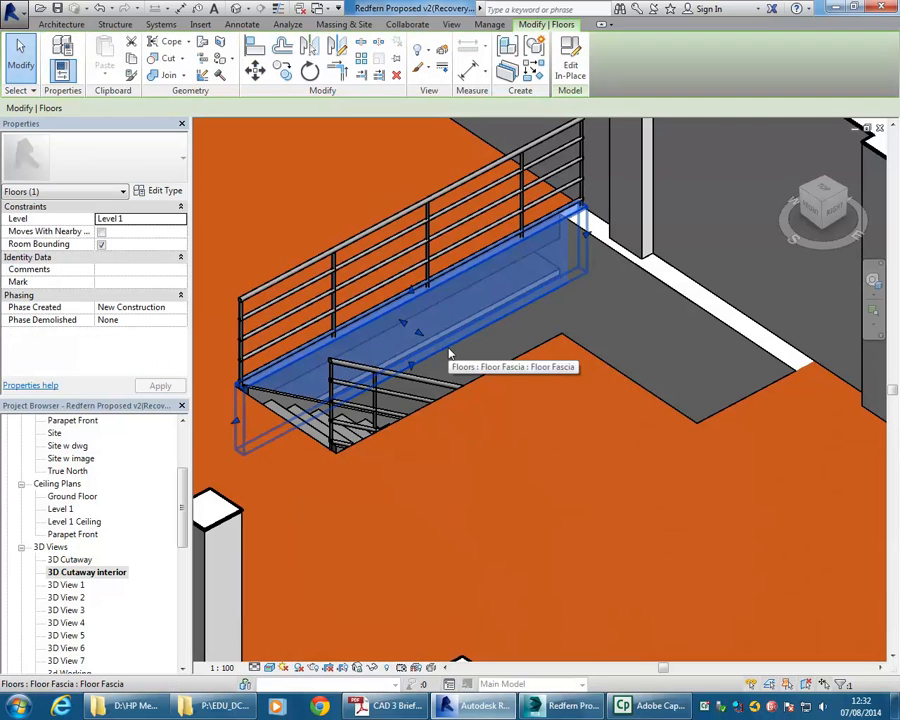
{"action": "key", "text": "Escape"}
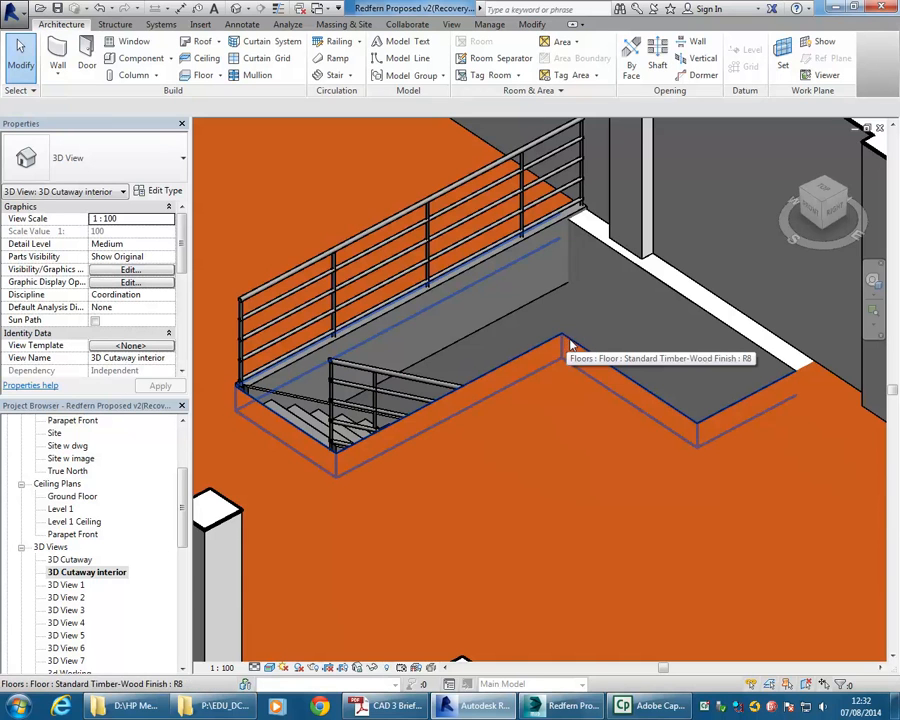
Step: Reopen the Floor Fascia for in-place editing and switch to the Level 1 floor plan at the stair
{"action": "left_click", "coordinate": [531, 306]}
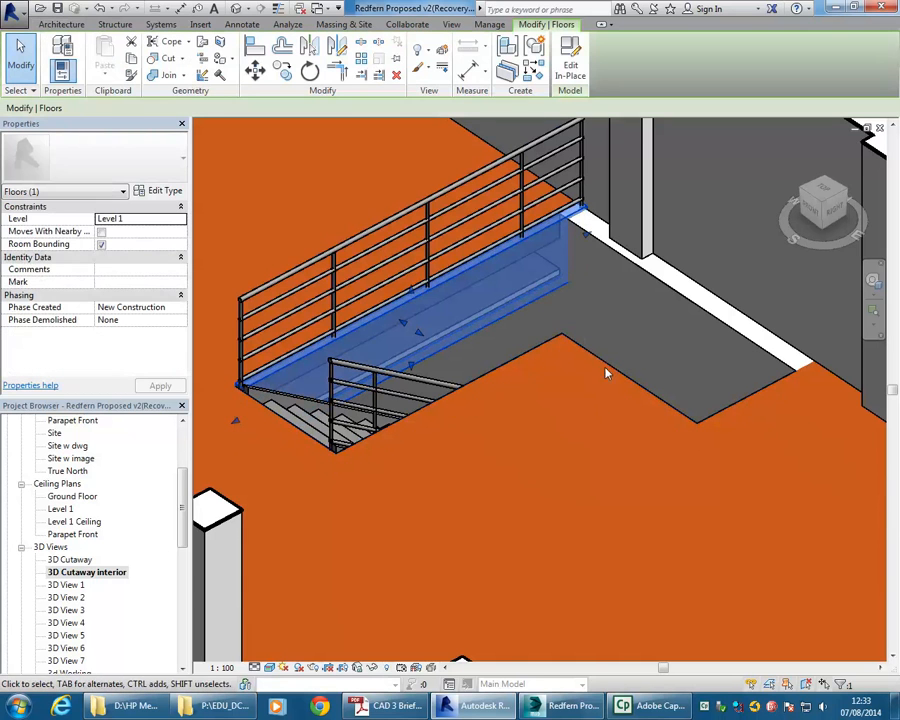
{"action": "left_click", "coordinate": [570, 66]}
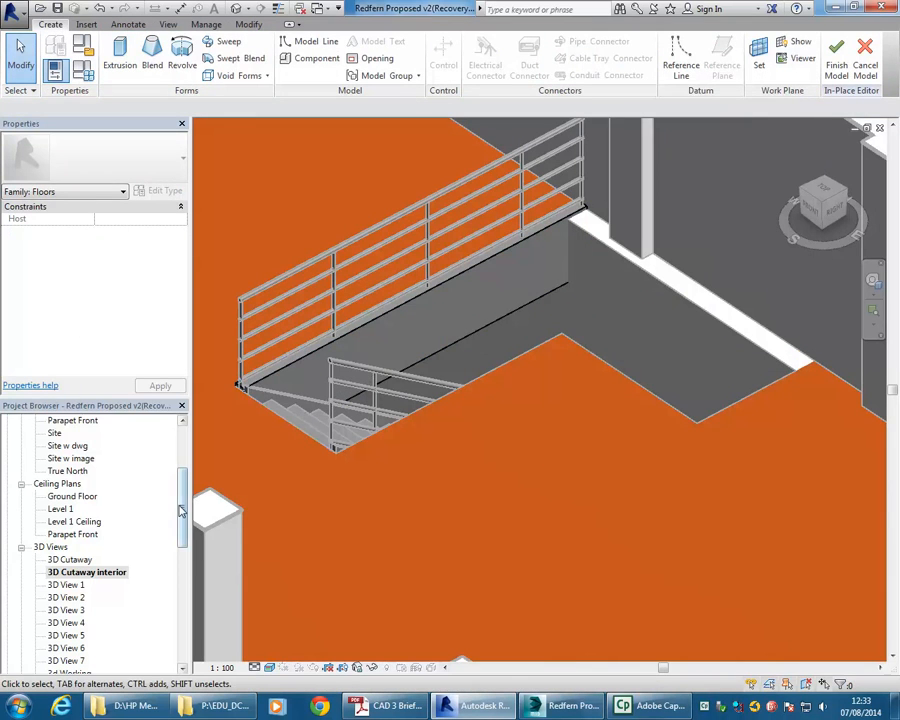
{"action": "scroll", "coordinate": [184, 508], "scroll_direction": "up", "scroll_amount": 5}
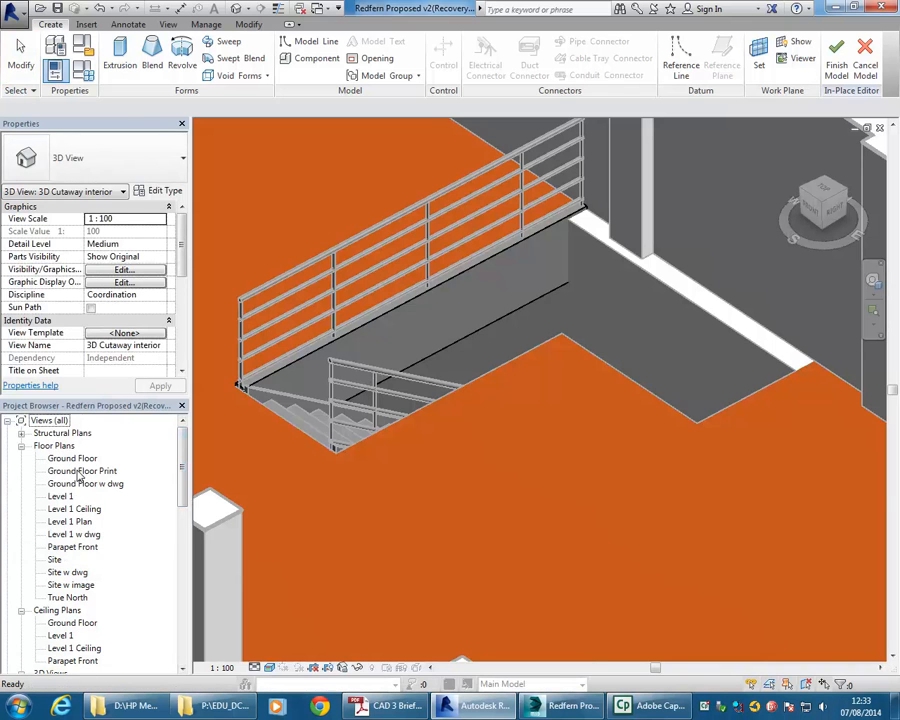
{"action": "double_click", "coordinate": [62, 497]}
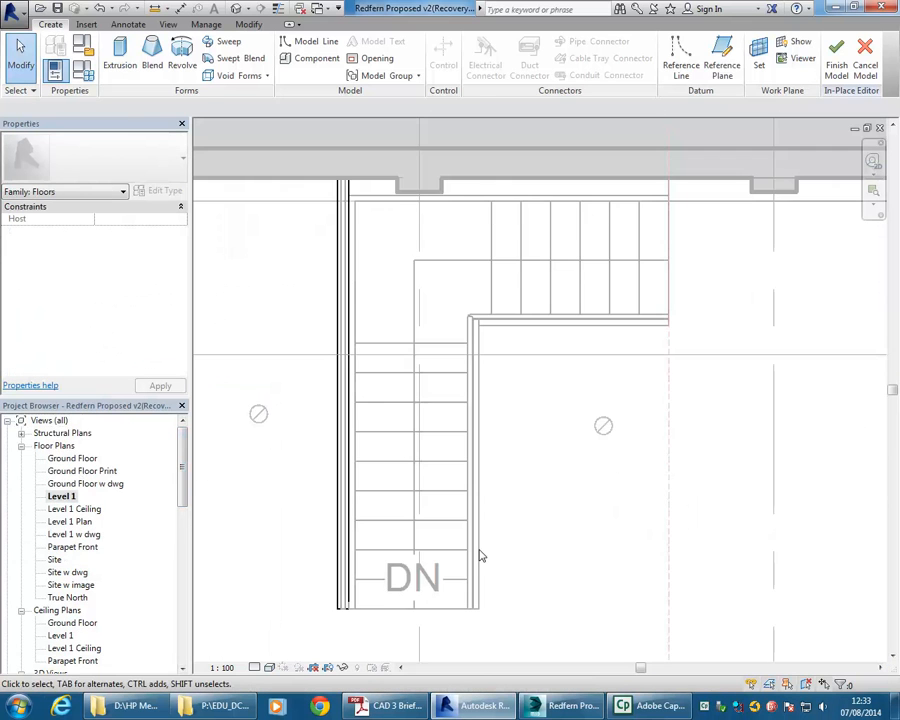
{"action": "scroll", "coordinate": [470, 552], "scroll_direction": "up", "scroll_amount": 2}
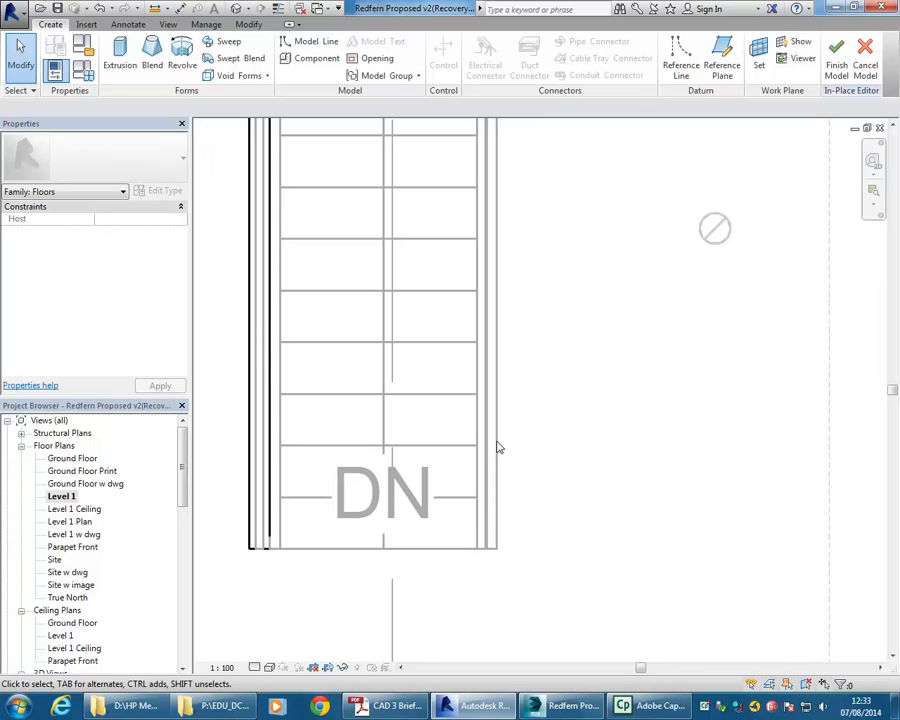
{"action": "scroll", "coordinate": [488, 379], "scroll_direction": "down", "scroll_amount": 2}
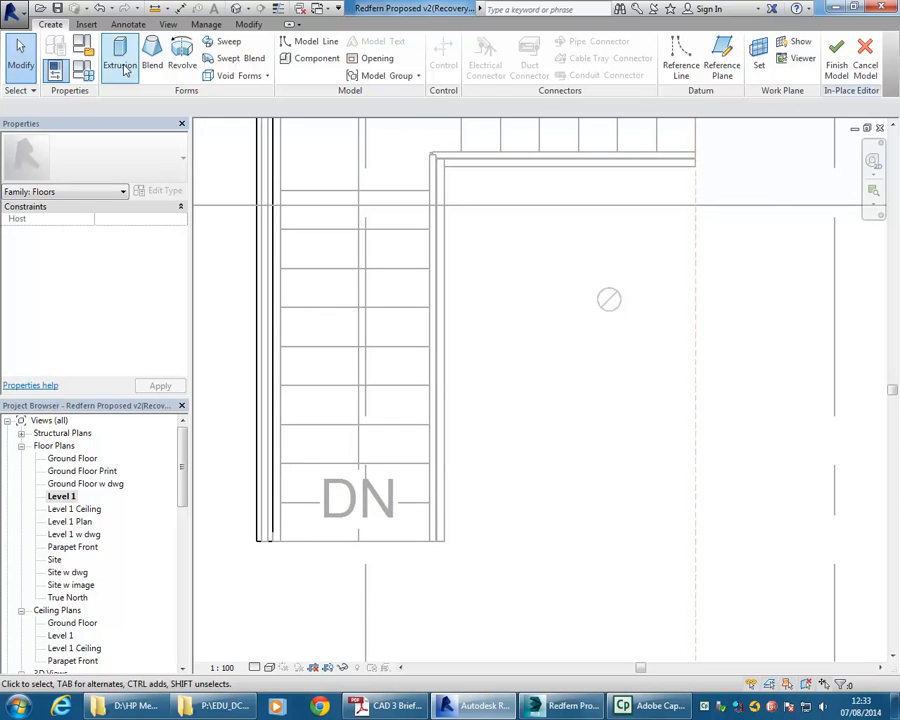
Step: Start an extrusion in the fascia model and pick the opening's two inner floor edges alongside the stair flights as sketch lines
{"action": "left_click", "coordinate": [121, 66]}
{"action": "left_click", "coordinate": [543, 74]}
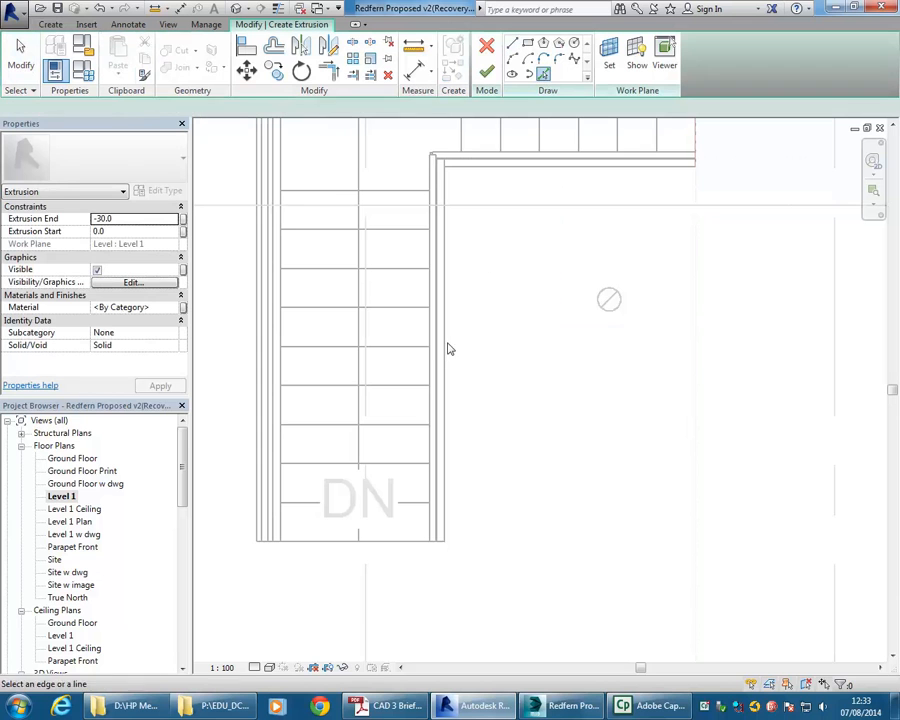
{"action": "left_click", "coordinate": [446, 349]}
{"action": "left_click", "coordinate": [497, 168]}
{"action": "scroll", "coordinate": [500, 222], "scroll_direction": "down", "scroll_amount": 1}
{"action": "middle_click_drag", "start_coordinate": [512, 286], "coordinate": [488, 323]}
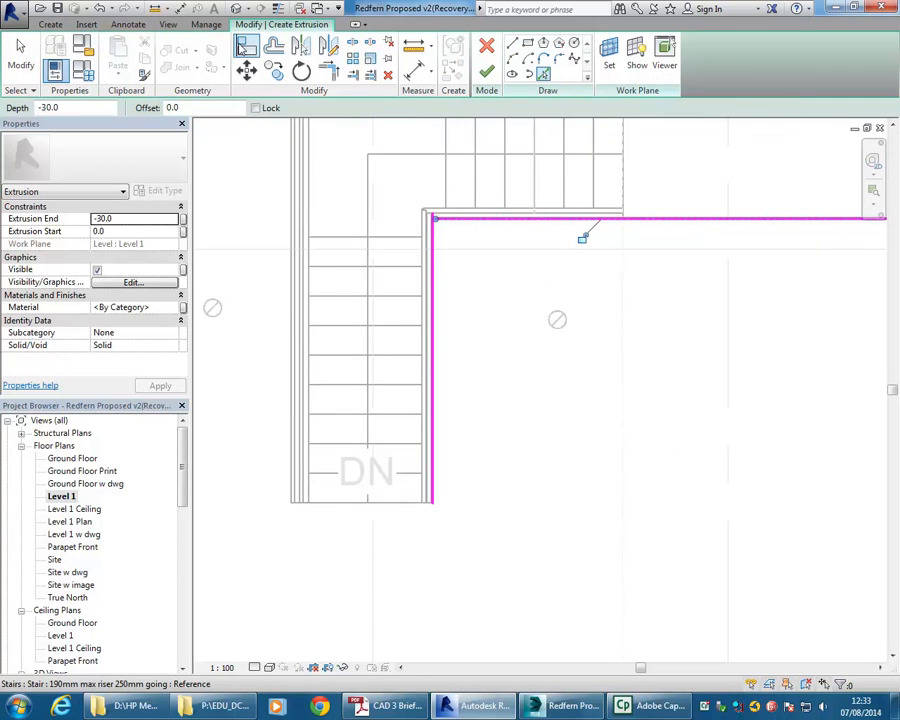
Step: Offset copies of both picked sketch lines by 100 mm towards the floor side
{"action": "left_click", "coordinate": [272, 48]}
{"action": "left_click", "coordinate": [313, 108]}
{"action": "type", "text": "100.0"}
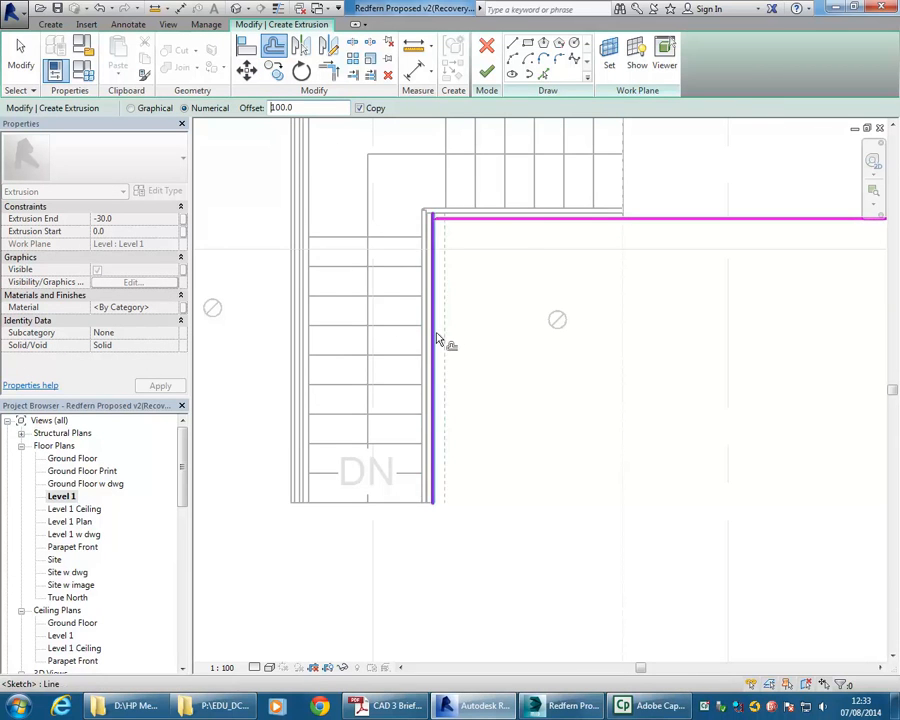
{"action": "left_click", "coordinate": [438, 336]}
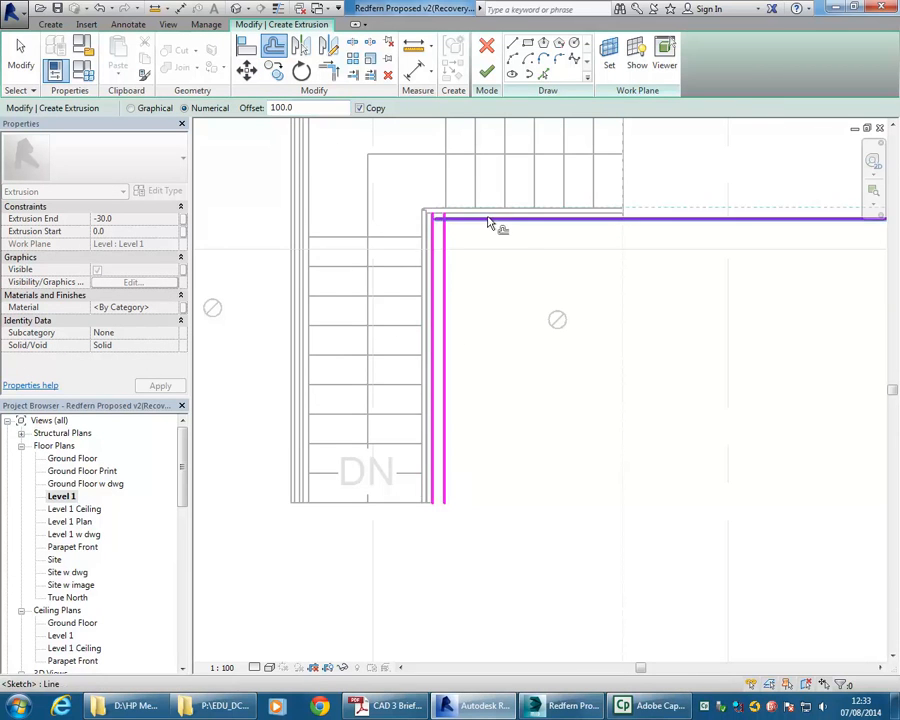
{"action": "left_click", "coordinate": [490, 224]}
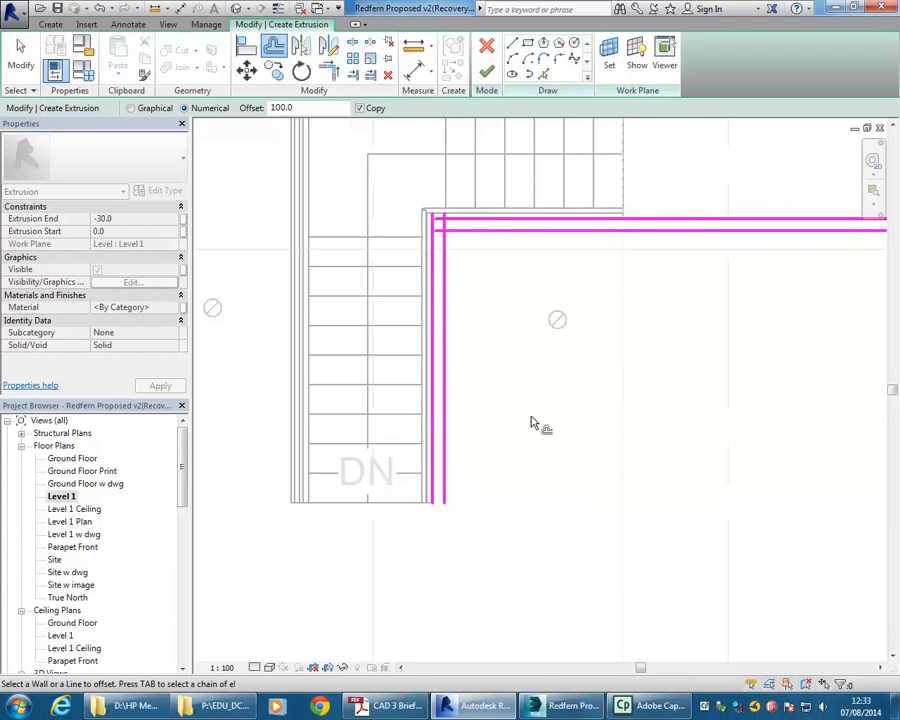
{"action": "middle_click_drag", "start_coordinate": [541, 410], "coordinate": [509, 437]}
{"action": "scroll", "coordinate": [506, 431], "scroll_direction": "up", "scroll_amount": 1}
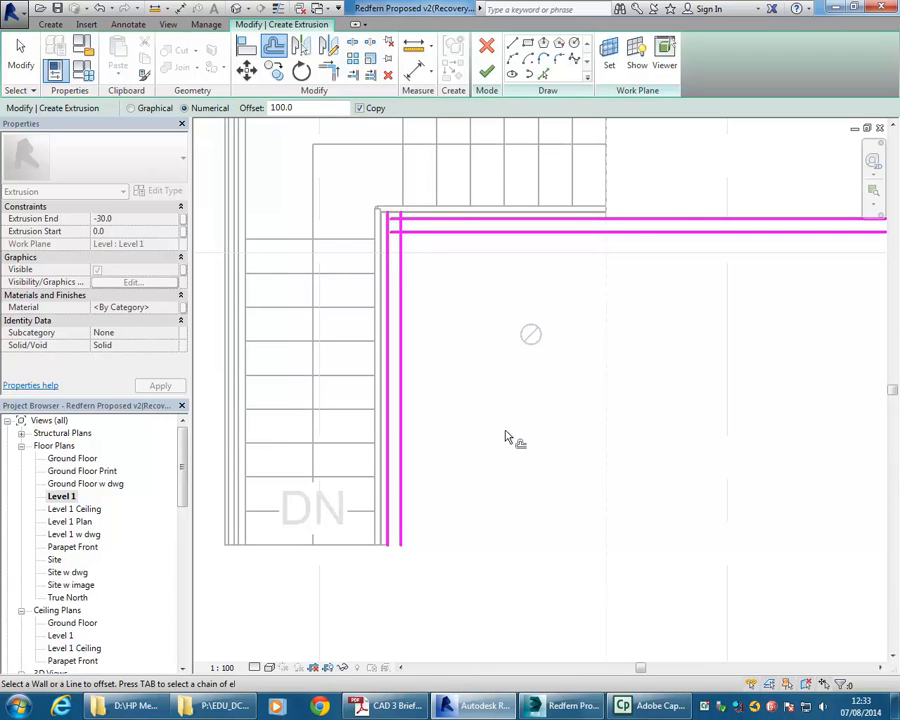
Step: Draw short closing lines across the two parallel line pairs at the stair's lower end and at the opening's end edge
{"action": "left_click", "coordinate": [512, 46]}
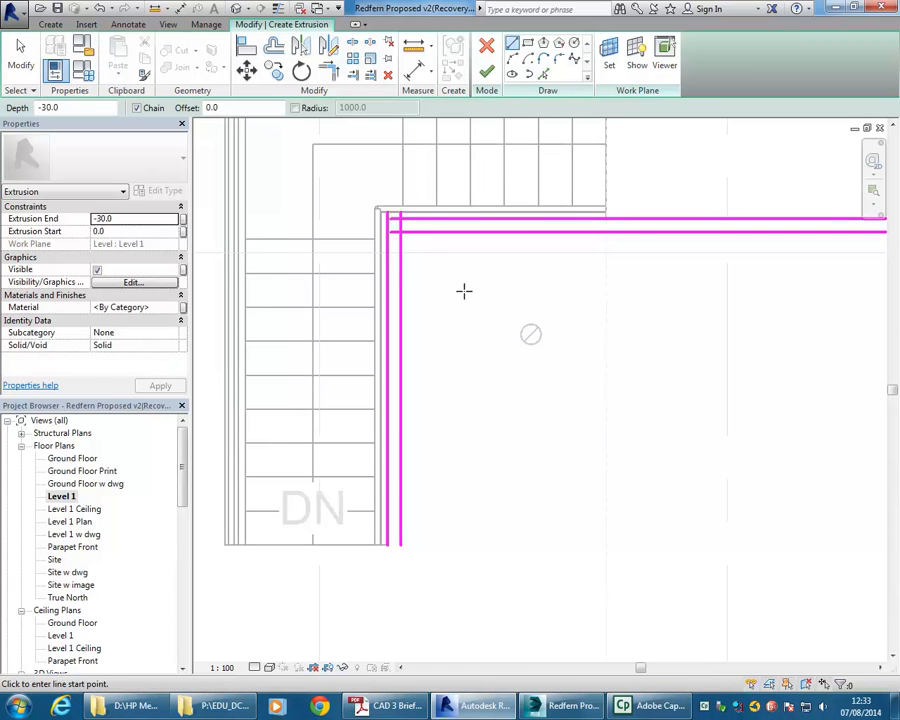
{"action": "left_click", "coordinate": [395, 543]}
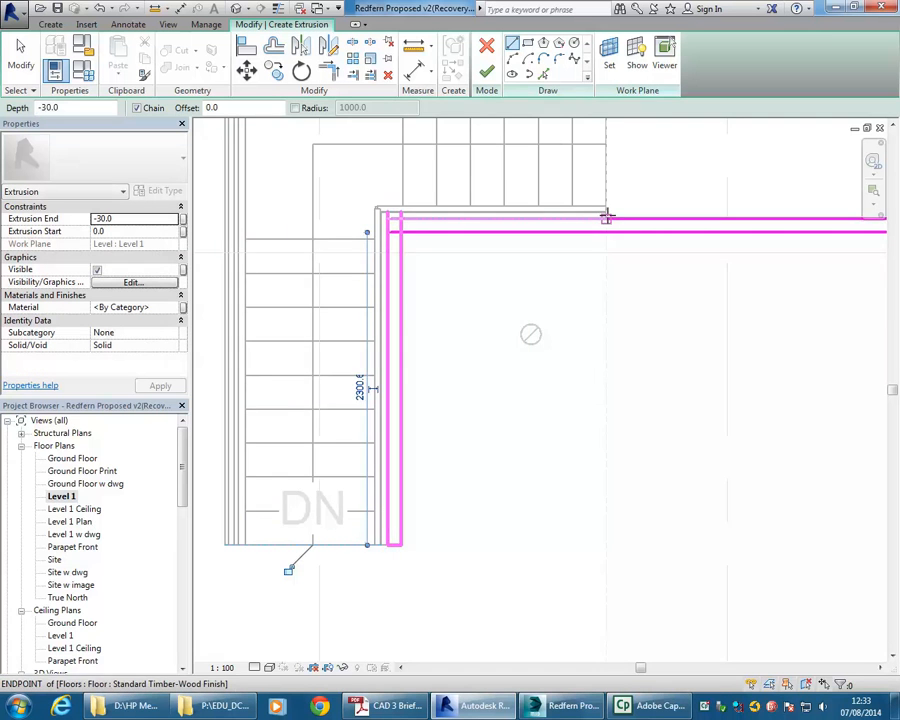
{"action": "scroll", "coordinate": [530, 360], "scroll_direction": "up", "scroll_amount": 3}
{"action": "left_click", "coordinate": [532, 345]}
{"action": "left_click", "coordinate": [533, 367]}
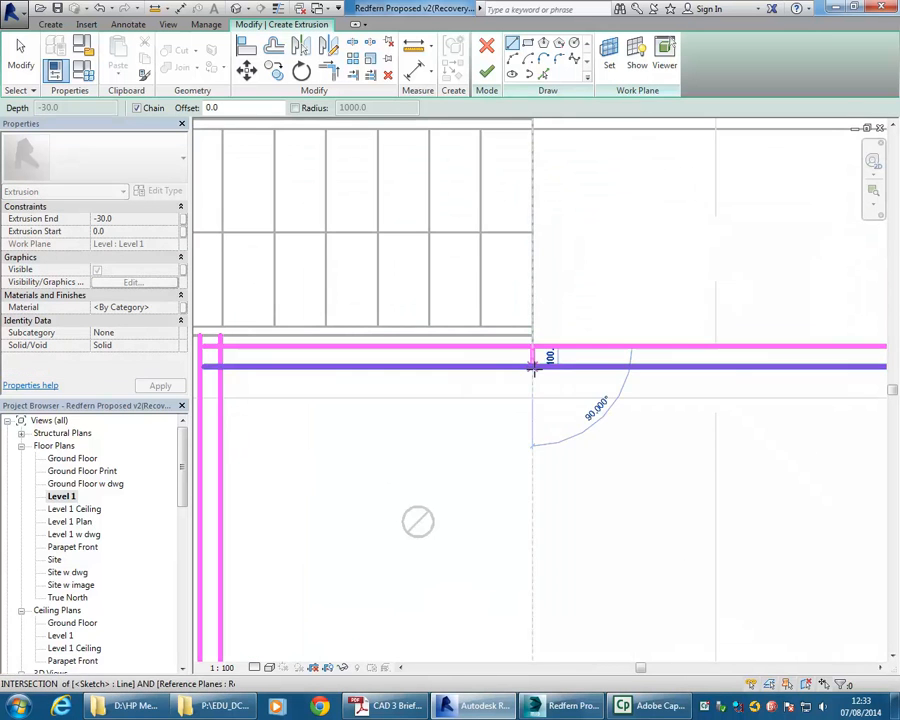
{"action": "scroll", "coordinate": [494, 411], "scroll_direction": "down", "scroll_amount": 2}
{"action": "middle_click_drag", "start_coordinate": [494, 411], "coordinate": [541, 367]}
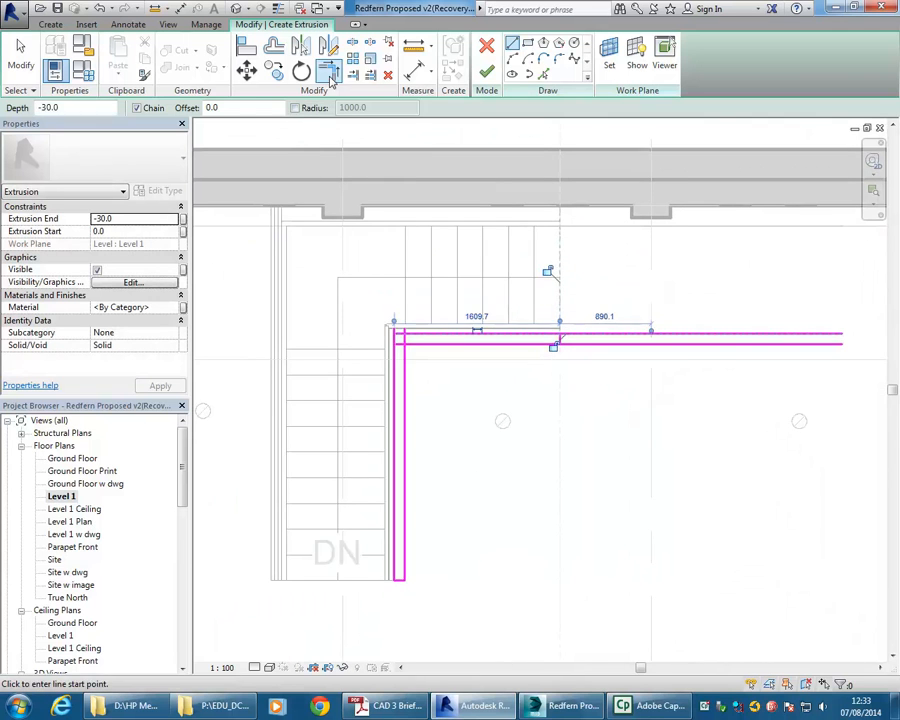
Step: Trim the sketch lines to each other to form a closed L-shaped strip and finish the extrusion
{"action": "key", "text": "t"}
{"action": "key", "text": "r"}
{"action": "left_click", "coordinate": [418, 344]}
{"action": "left_click", "coordinate": [518, 337]}
{"action": "scroll", "coordinate": [566, 341], "scroll_direction": "up", "scroll_amount": 2}
{"action": "left_click", "coordinate": [556, 342]}
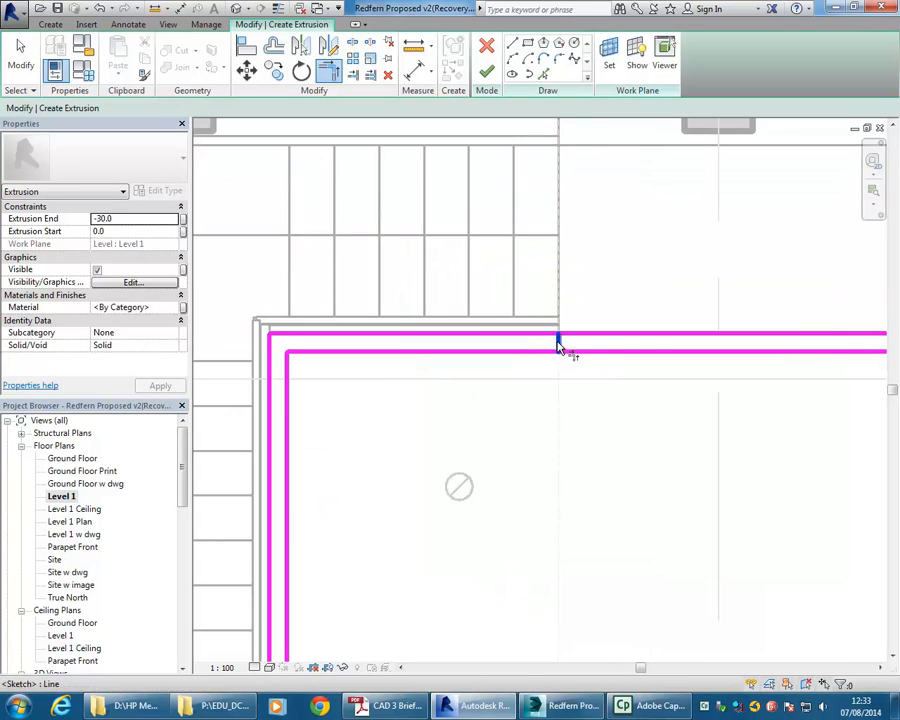
{"action": "scroll", "coordinate": [473, 396], "scroll_direction": "down", "scroll_amount": 3}
{"action": "middle_click_drag", "start_coordinate": [409, 473], "coordinate": [470, 372]}
{"action": "scroll", "coordinate": [446, 410], "scroll_direction": "up", "scroll_amount": 3}
{"action": "scroll", "coordinate": [444, 490], "scroll_direction": "down", "scroll_amount": 2}
{"action": "middle_click_drag", "start_coordinate": [438, 497], "coordinate": [389, 526]}
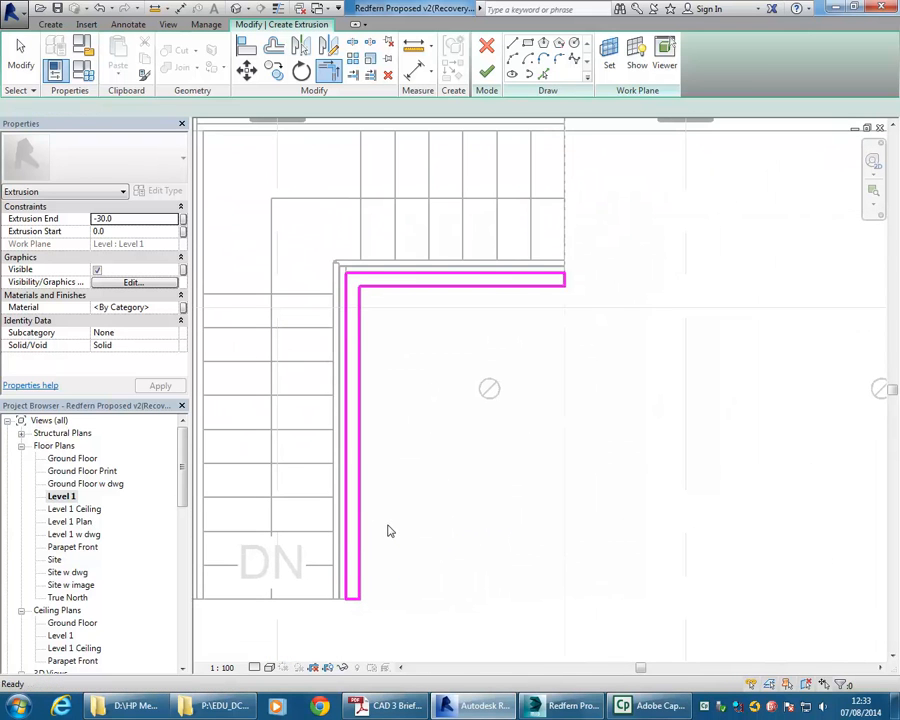
{"action": "key", "text": "Escape"}
{"action": "left_click", "coordinate": [487, 73]}
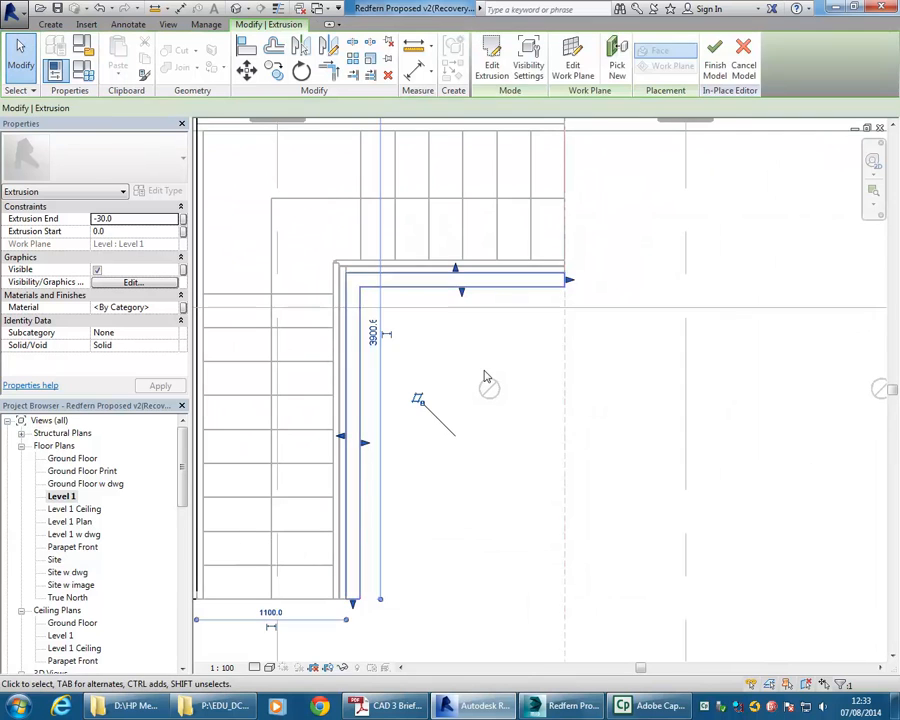
Step: Open Section 3 and bring the floor edges on both sides of the stair opening into view
{"action": "left_click_drag", "start_coordinate": [180, 457], "coordinate": [179, 586]}
{"action": "scroll", "coordinate": [410, 393], "scroll_direction": "down", "scroll_amount": 6}
{"action": "middle_click_drag", "start_coordinate": [205, 450], "coordinate": [488, 430]}
{"action": "left_click", "coordinate": [356, 463]}
{"action": "scroll", "coordinate": [385, 458], "scroll_direction": "down", "scroll_amount": 2}
{"action": "scroll", "coordinate": [500, 458], "scroll_direction": "down", "scroll_amount": 6}
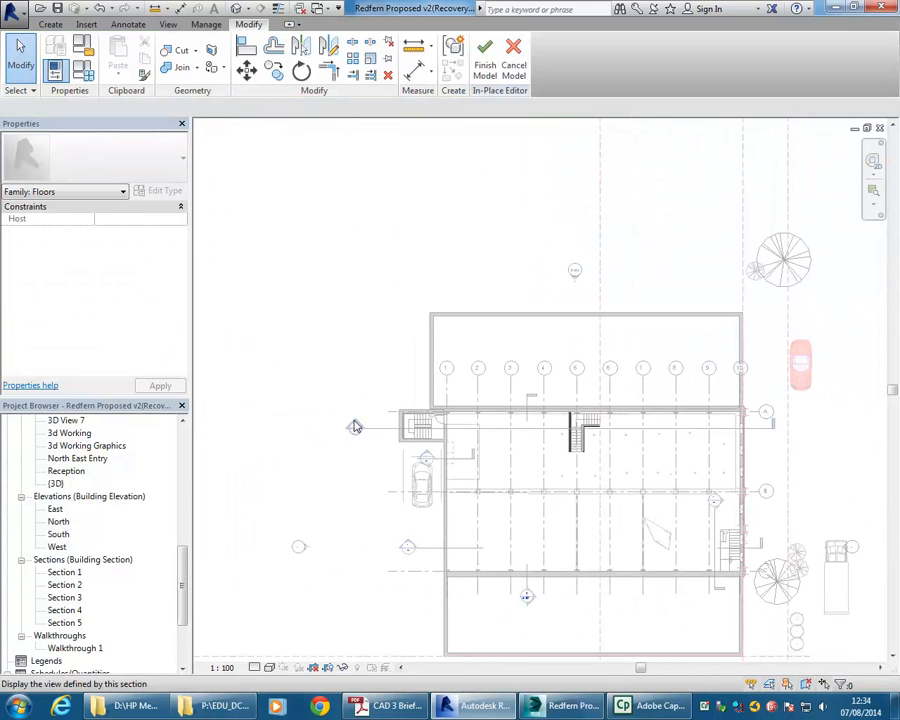
{"action": "double_click", "coordinate": [354, 427]}
{"action": "scroll", "coordinate": [518, 422], "scroll_direction": "up", "scroll_amount": 4}
{"action": "scroll", "coordinate": [495, 327], "scroll_direction": "up", "scroll_amount": 3}
{"action": "middle_click_drag", "start_coordinate": [522, 346], "coordinate": [504, 396]}
{"action": "scroll", "coordinate": [504, 396], "scroll_direction": "up", "scroll_amount": 1}
Step: Stretch the new extrusion to the existing fascia's lower and upper edges, from 31 to -623, and finish the in-place model
{"action": "left_click", "coordinate": [579, 349]}
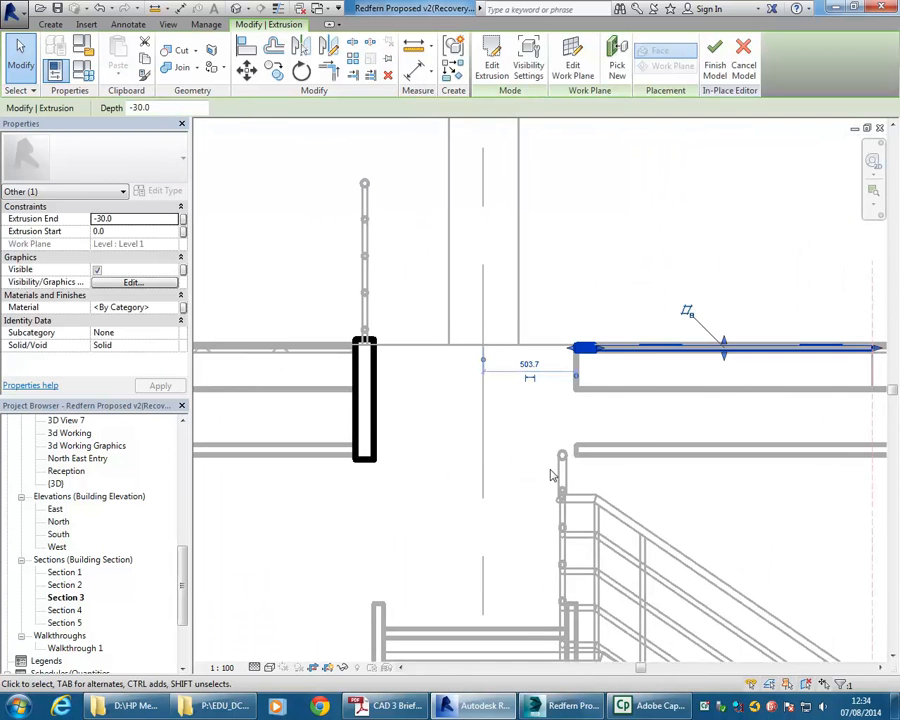
{"action": "left_click_drag", "start_coordinate": [725, 358], "coordinate": [350, 461]}
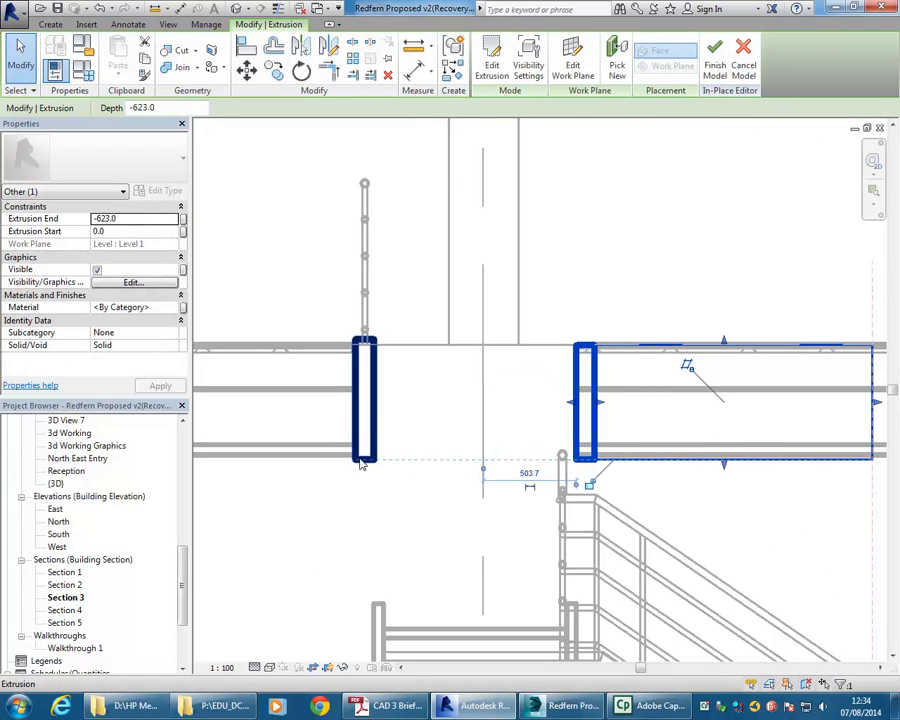
{"action": "left_click_drag", "start_coordinate": [723, 340], "coordinate": [720, 339]}
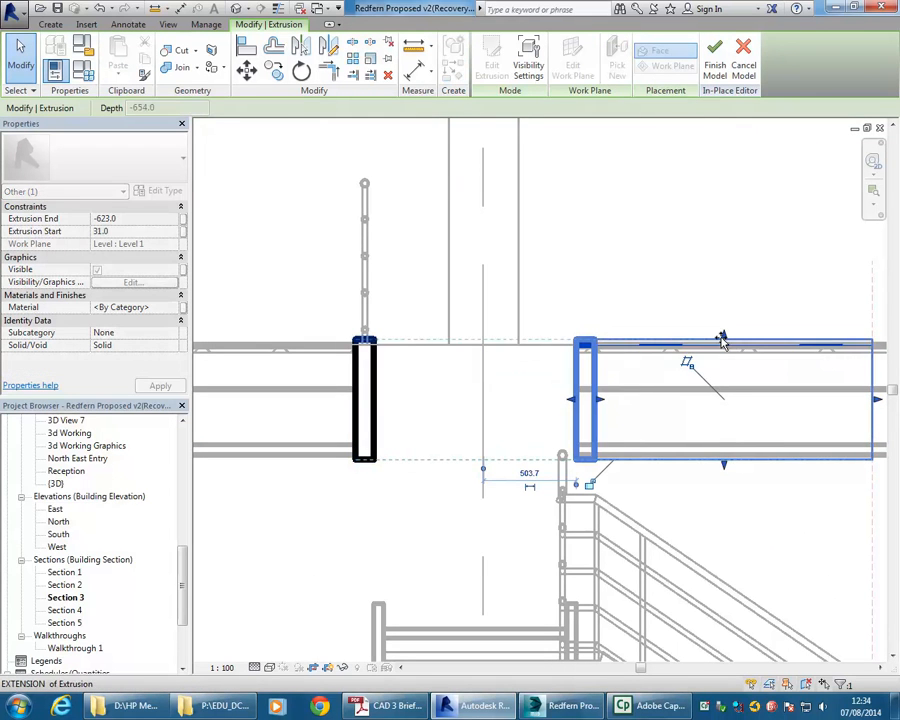
{"action": "left_click", "coordinate": [586, 270]}
{"action": "middle_click_drag", "start_coordinate": [586, 270], "coordinate": [514, 274]}
{"action": "left_click", "coordinate": [484, 68]}
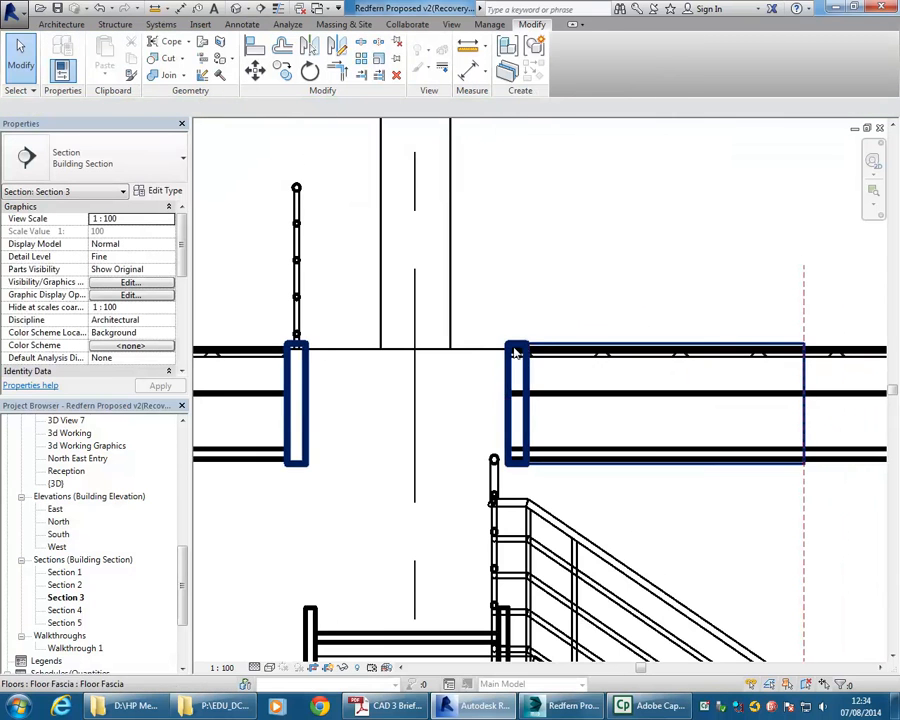
Step: Inspect the new L-shaped fascia and the remaining exposed floor edge in the 3D Cutaway interior view
{"action": "scroll", "coordinate": [184, 614], "scroll_direction": "up", "scroll_amount": 4}
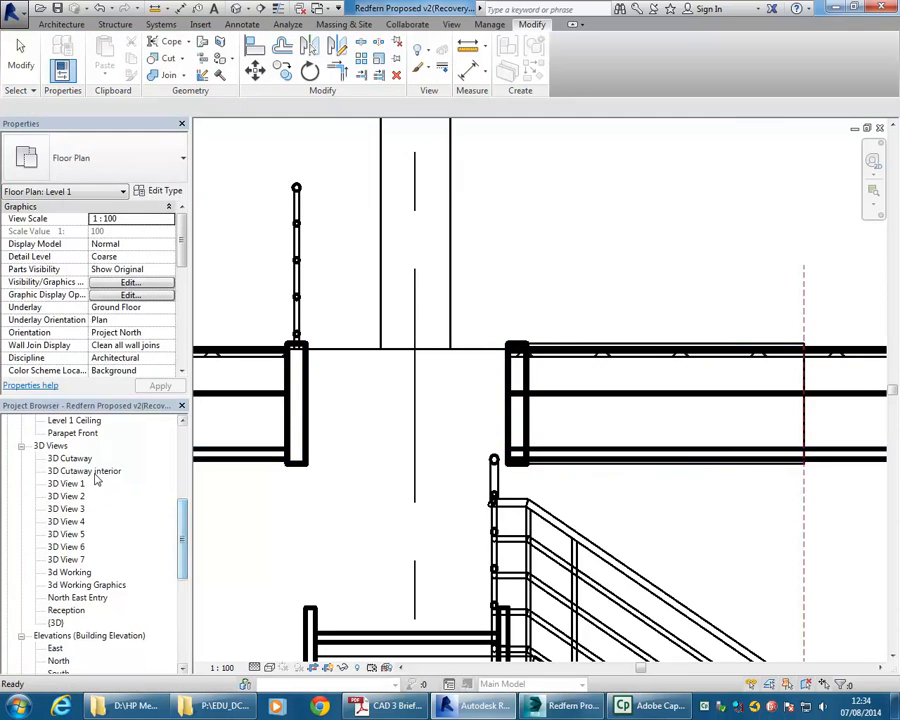
{"action": "double_click", "coordinate": [87, 472]}
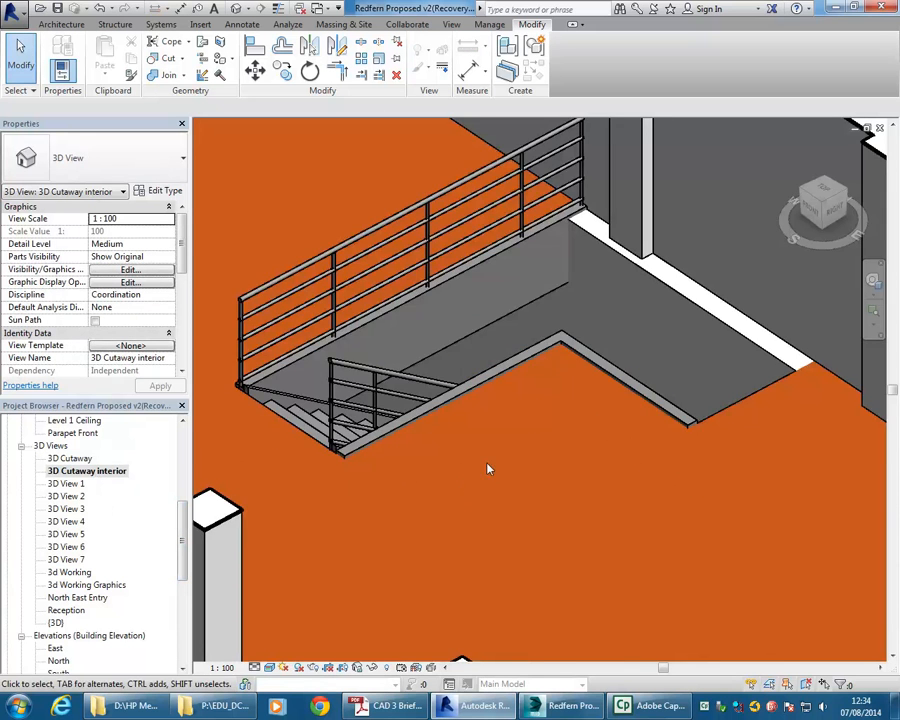
{"action": "middle_click_drag", "start_coordinate": [468, 484], "coordinate": [435, 465]}
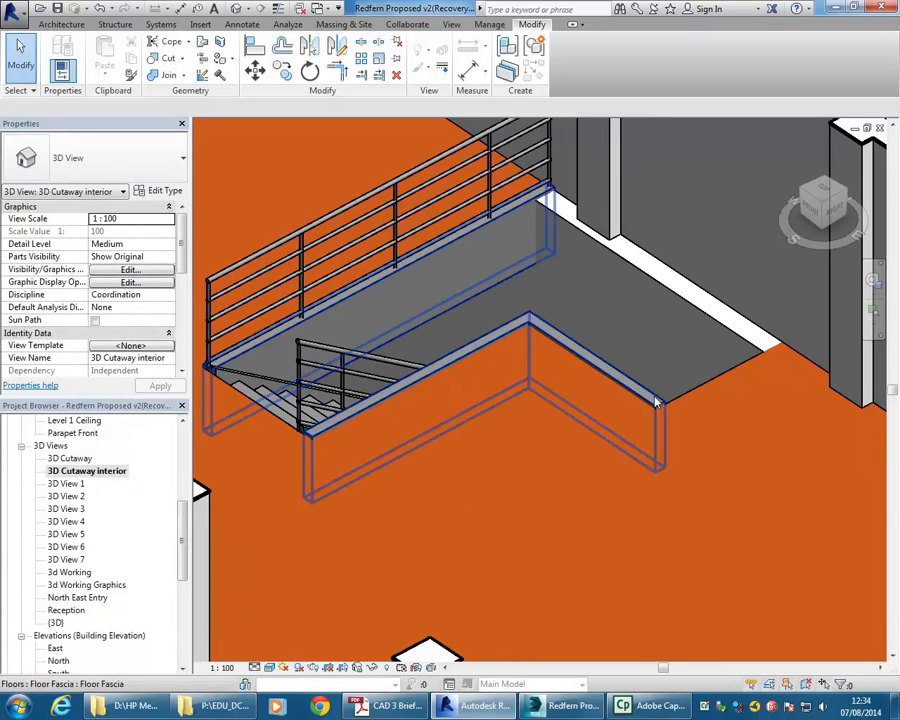
Step: Reopen the Floor Fascia in place and edit the L-shaped extrusion's sketch in the Level 1 floor plan
{"action": "left_click", "coordinate": [701, 394]}
{"action": "left_click", "coordinate": [578, 86]}
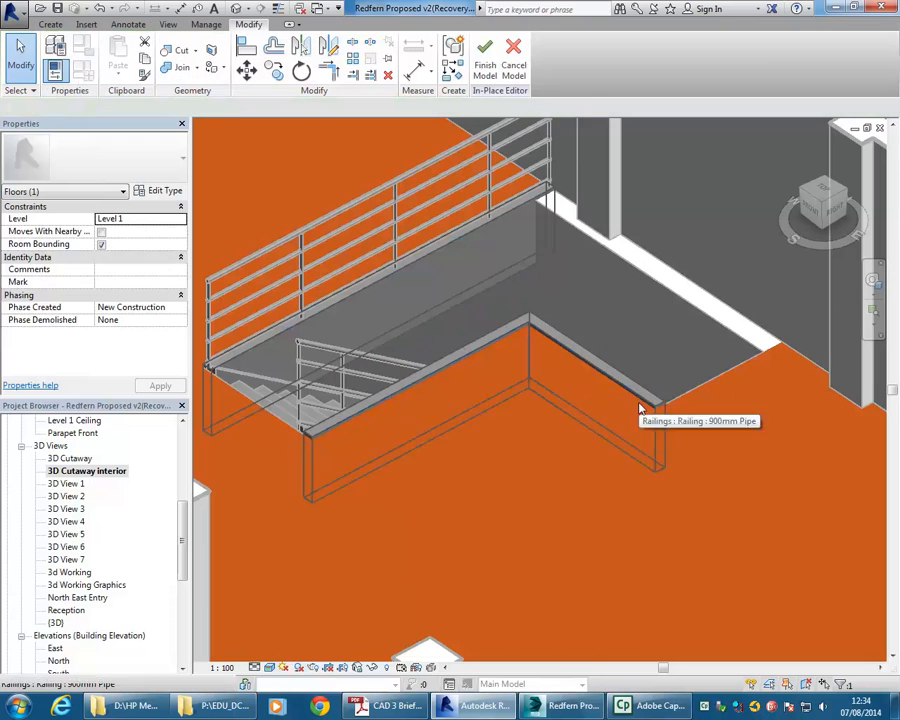
{"action": "left_click", "coordinate": [463, 358]}
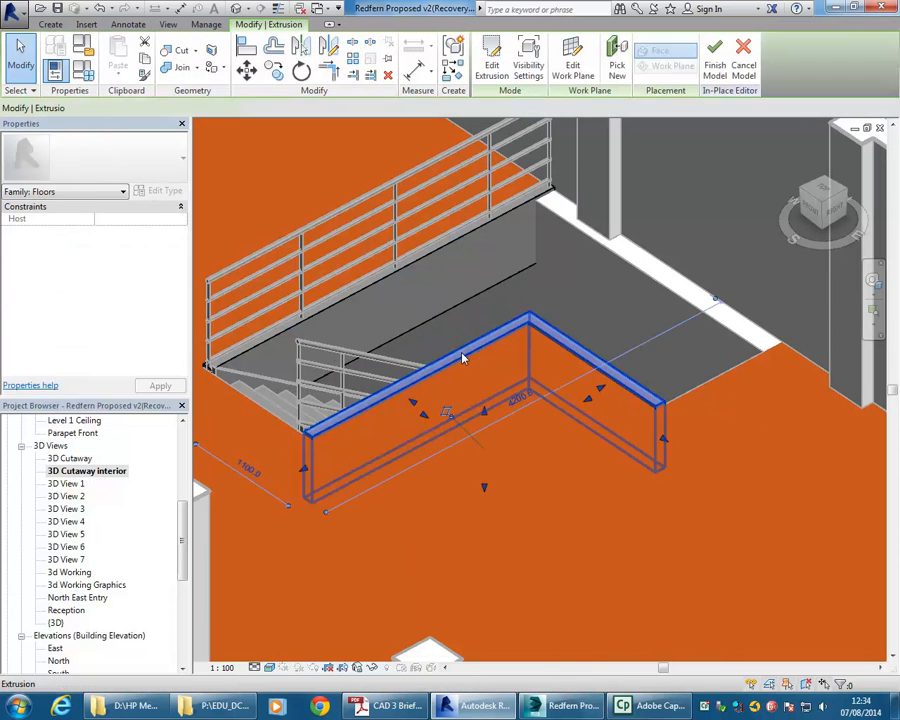
{"action": "left_click", "coordinate": [498, 65]}
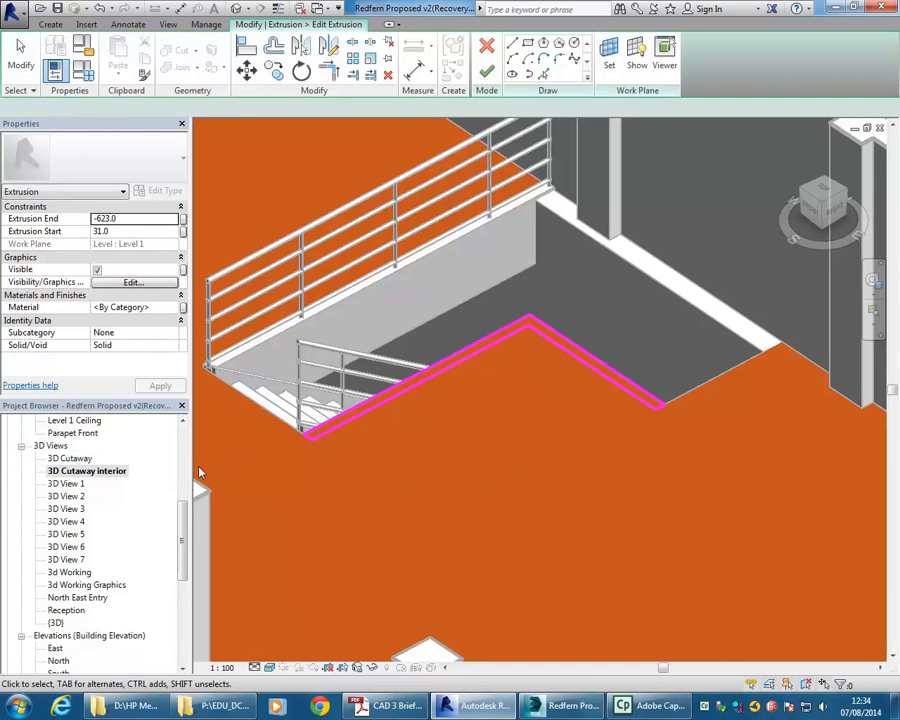
{"action": "left_click_drag", "start_coordinate": [181, 529], "coordinate": [184, 467]}
{"action": "double_click", "coordinate": [61, 459]}
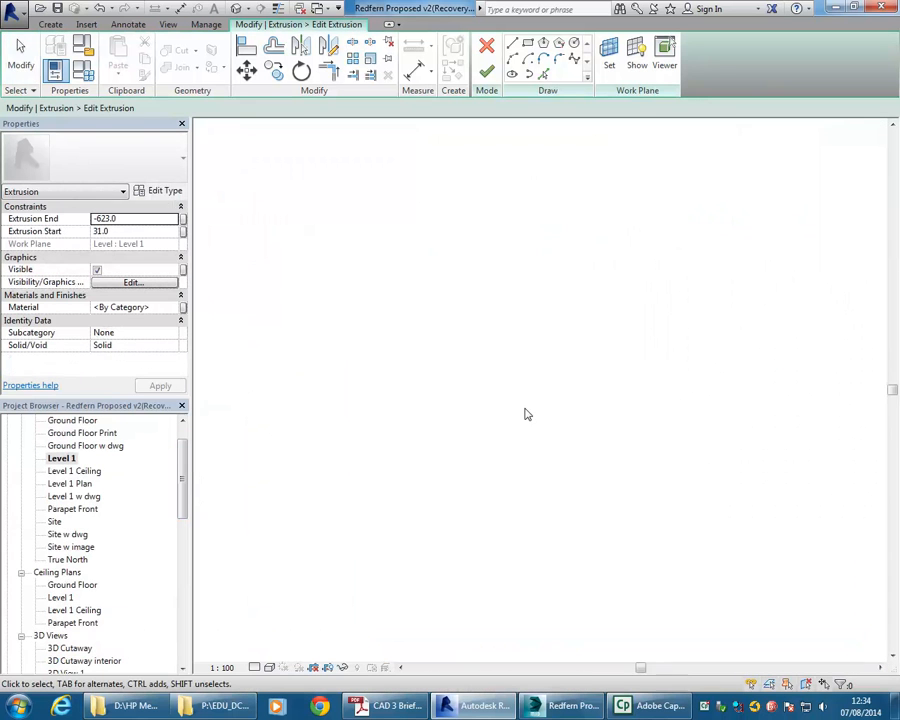
{"action": "scroll", "coordinate": [512, 452], "scroll_direction": "up", "scroll_amount": 8}
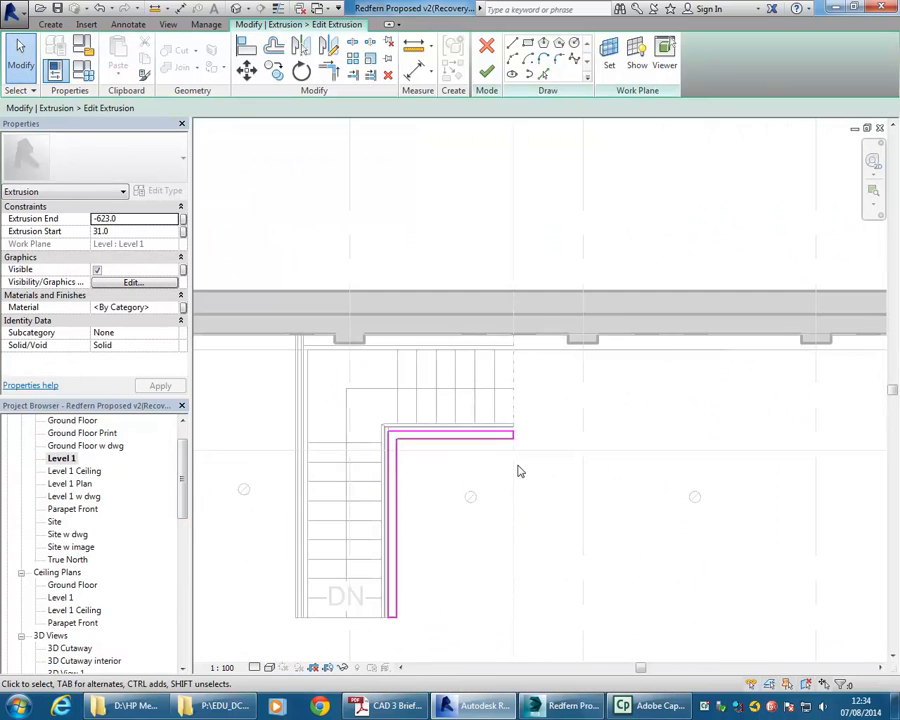
{"action": "middle_click_drag", "start_coordinate": [499, 473], "coordinate": [463, 487]}
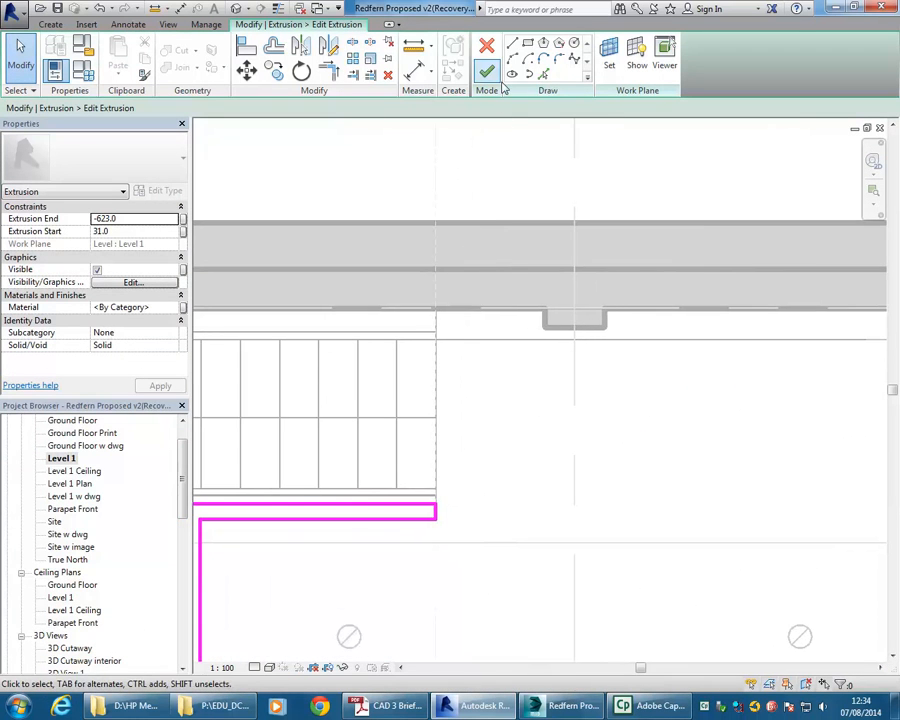
Step: Pick the opening's short end edge as a sketch line and offset a copy 100 mm towards the floor side
{"action": "left_click", "coordinate": [542, 76]}
{"action": "left_click", "coordinate": [434, 399]}
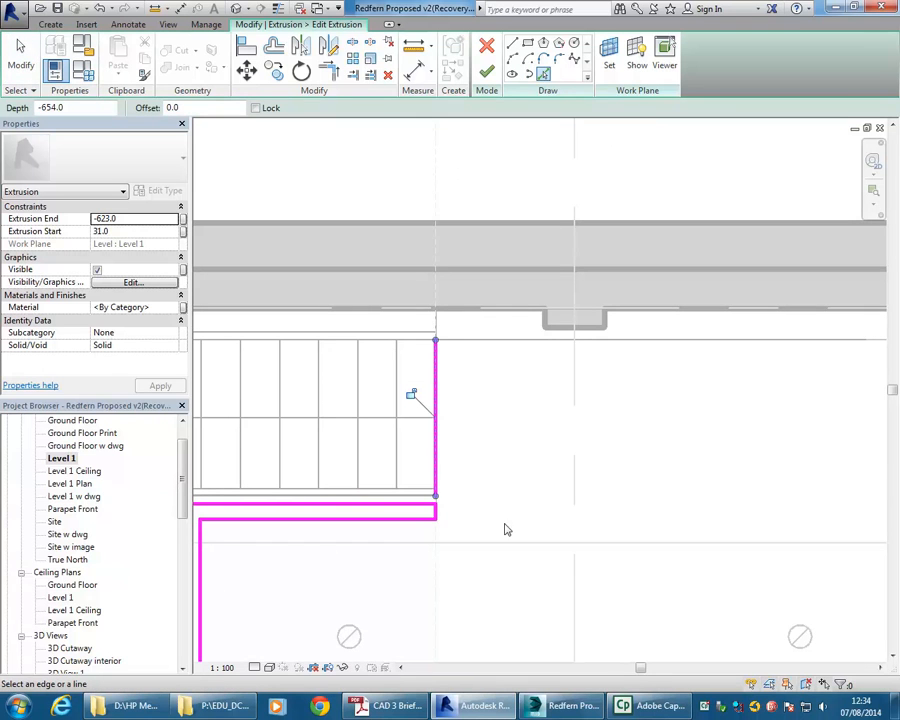
{"action": "key", "text": "Escape"}
{"action": "key", "text": "Escape"}
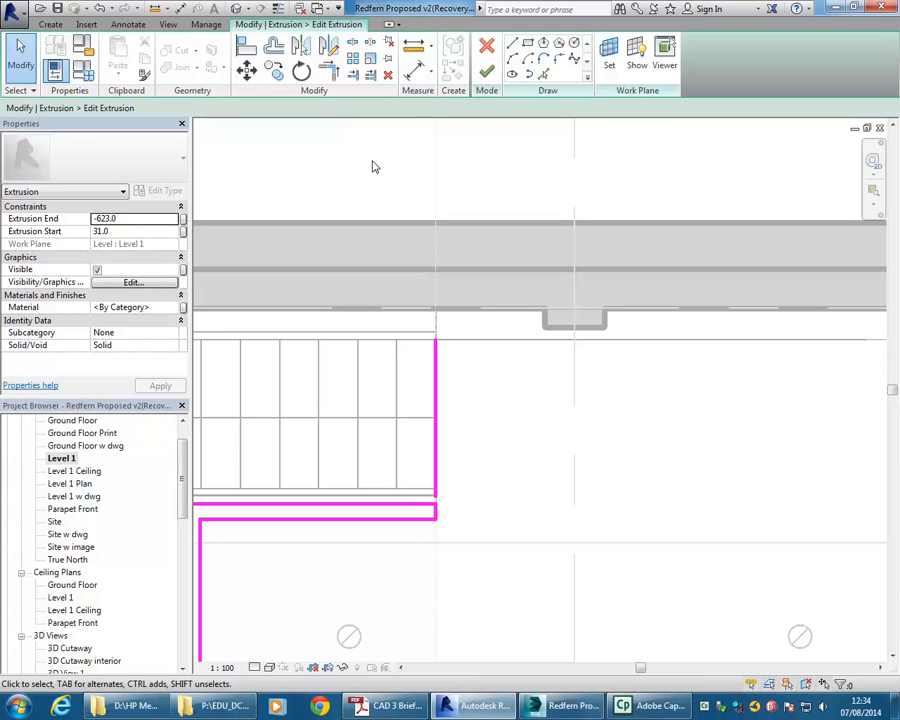
{"action": "middle_click_drag", "start_coordinate": [372, 166], "coordinate": [397, 174]}
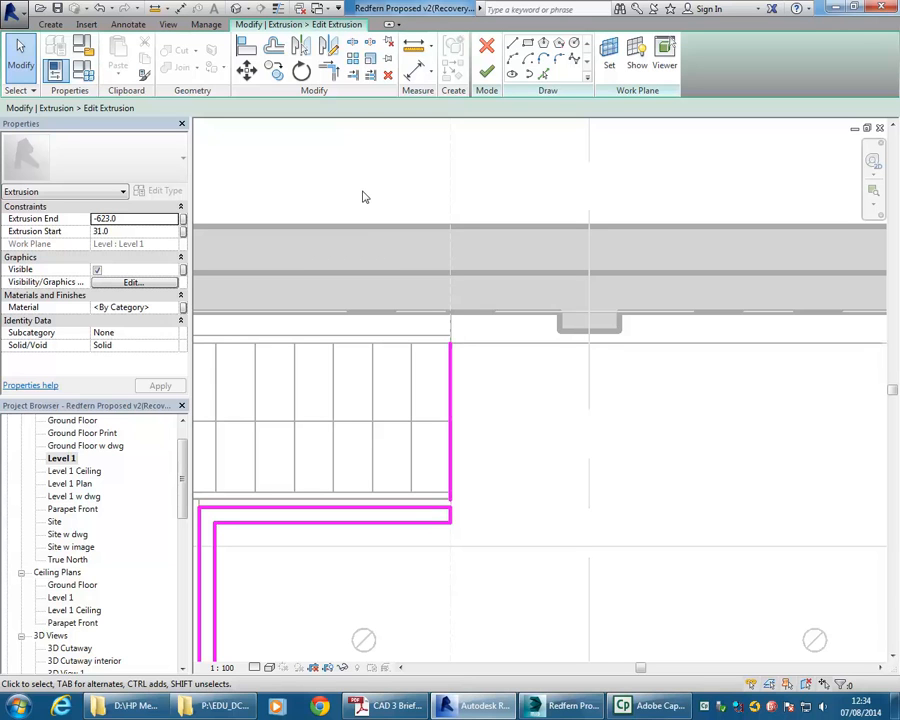
{"action": "middle_click_drag", "start_coordinate": [364, 197], "coordinate": [393, 200]}
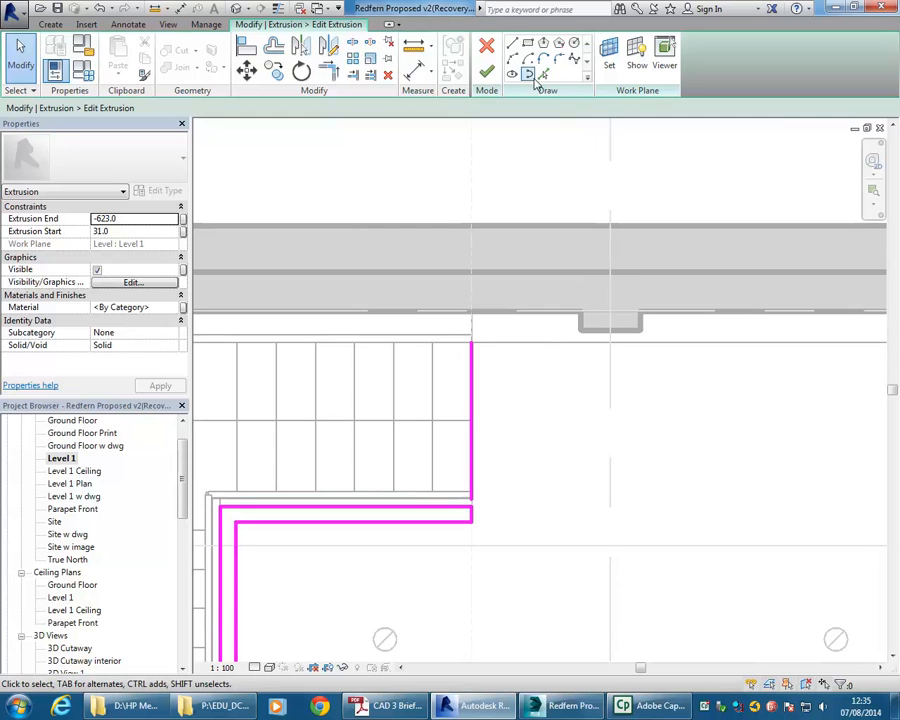
{"action": "left_click", "coordinate": [273, 47]}
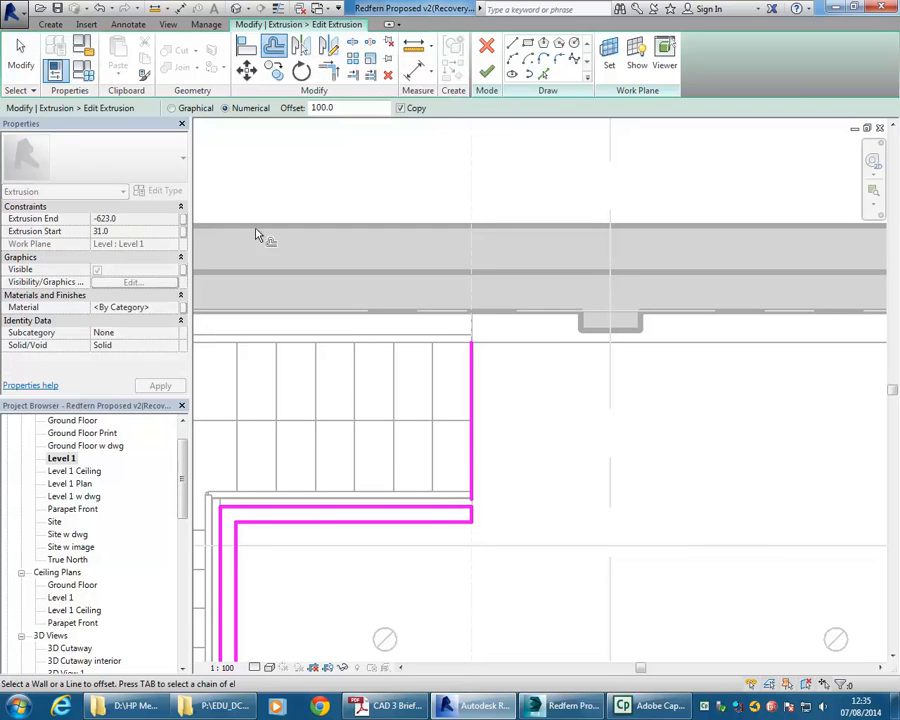
{"action": "left_click", "coordinate": [478, 412]}
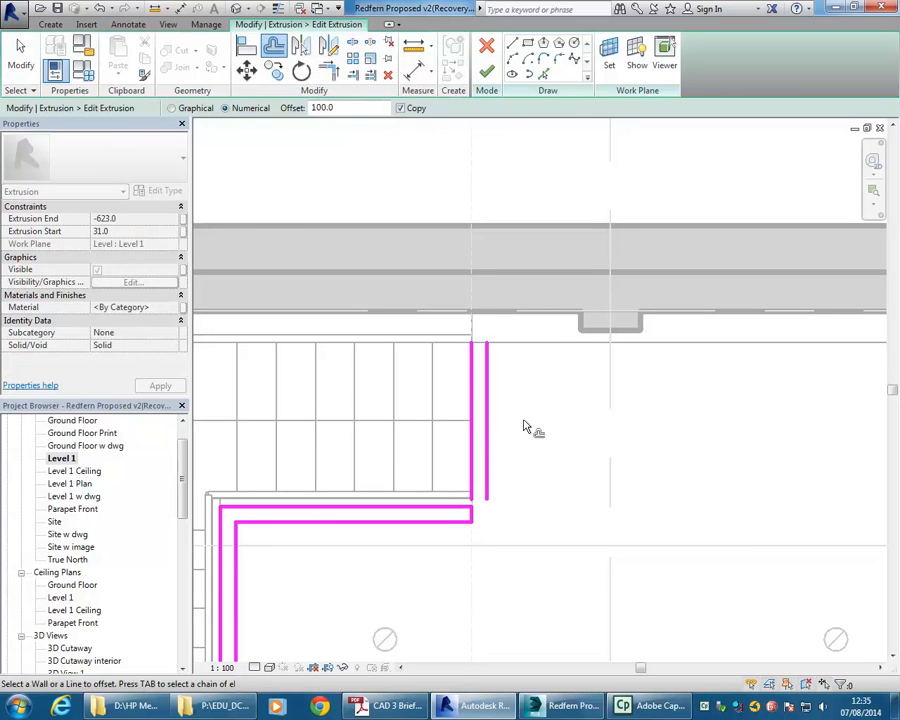
Step: Pick the wall's inner face as a sketch line and trim it to the two parallel fascia lines, closing their wall end
{"action": "left_click", "coordinate": [542, 75]}
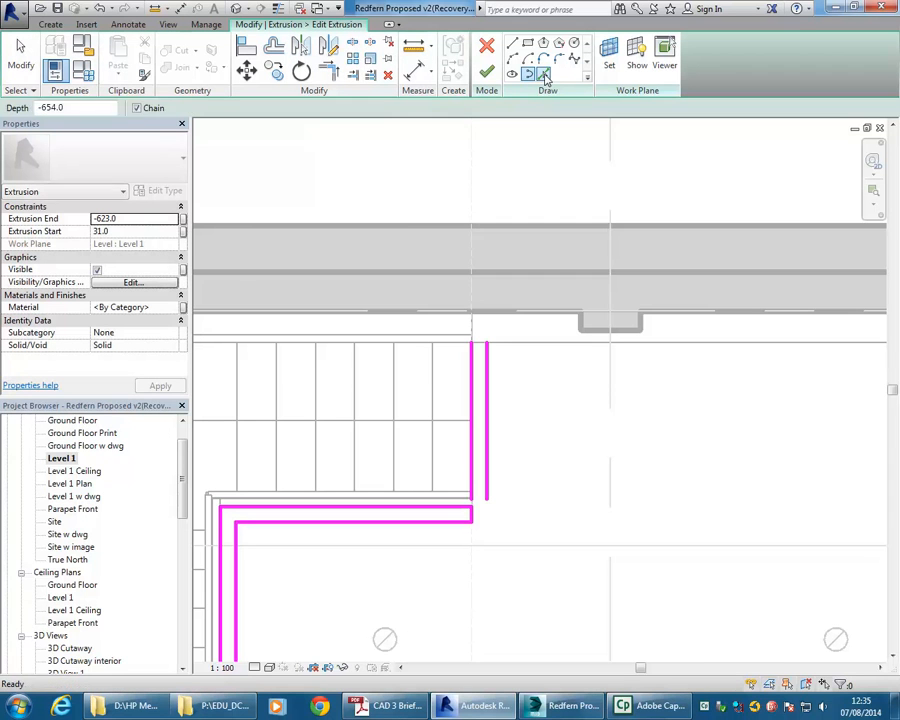
{"action": "left_click", "coordinate": [508, 313]}
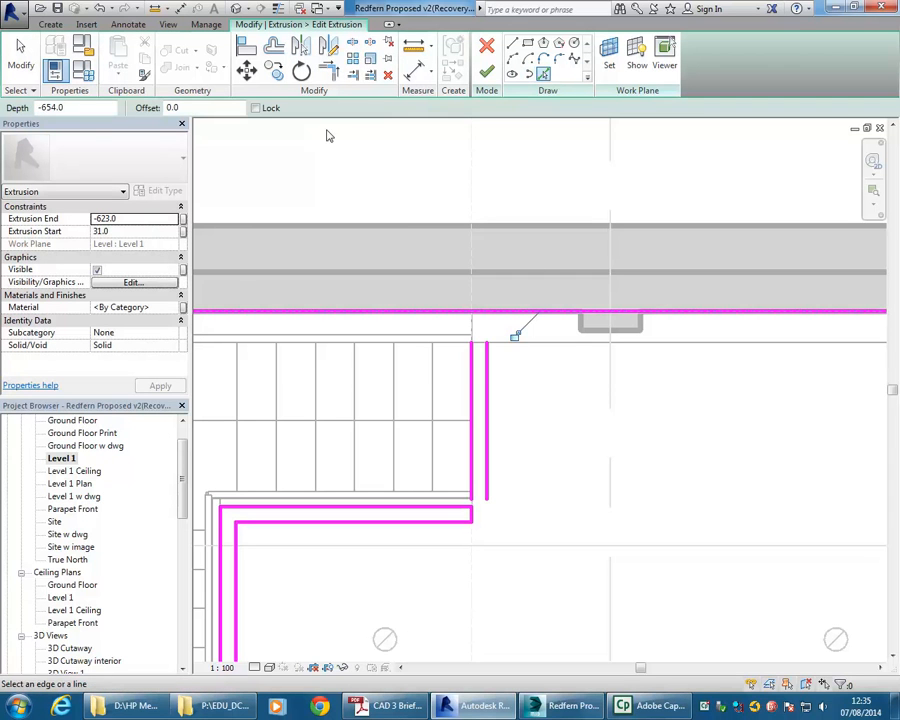
{"action": "left_click", "coordinate": [329, 72]}
{"action": "left_click", "coordinate": [472, 362]}
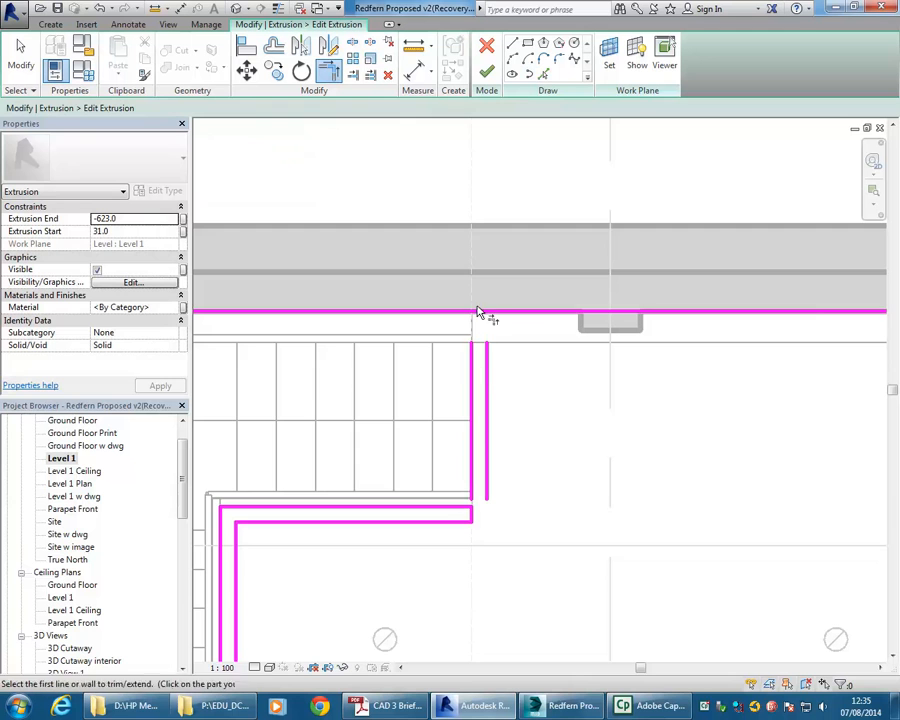
{"action": "left_click", "coordinate": [478, 313]}
{"action": "left_click", "coordinate": [482, 313]}
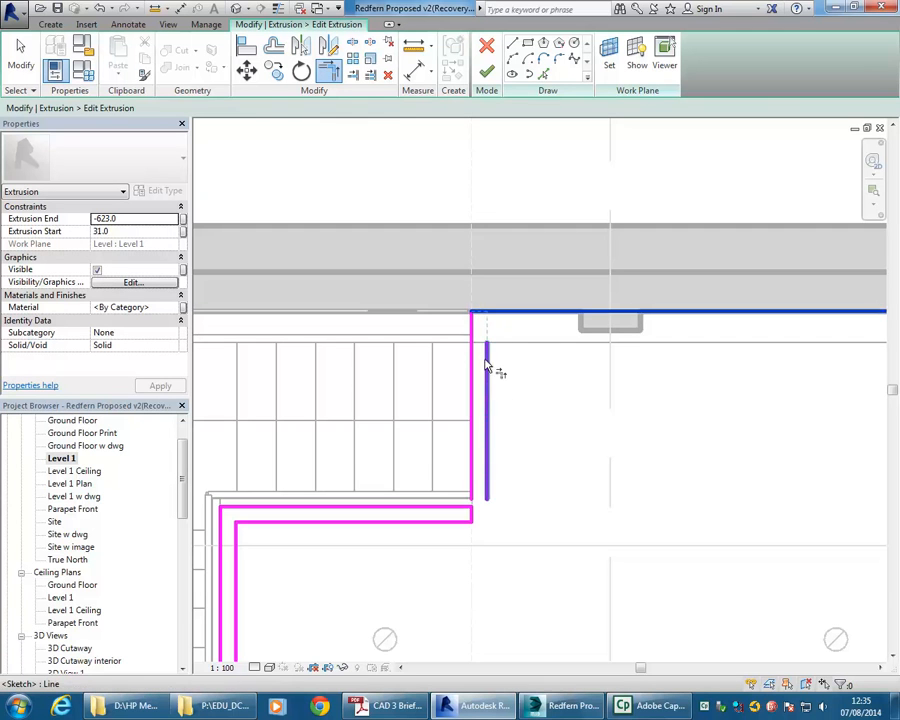
{"action": "left_click", "coordinate": [487, 366]}
Step: Trim the two parallel lines into the existing L-shaped outline and delete its leftover short end line
{"action": "left_click", "coordinate": [470, 492]}
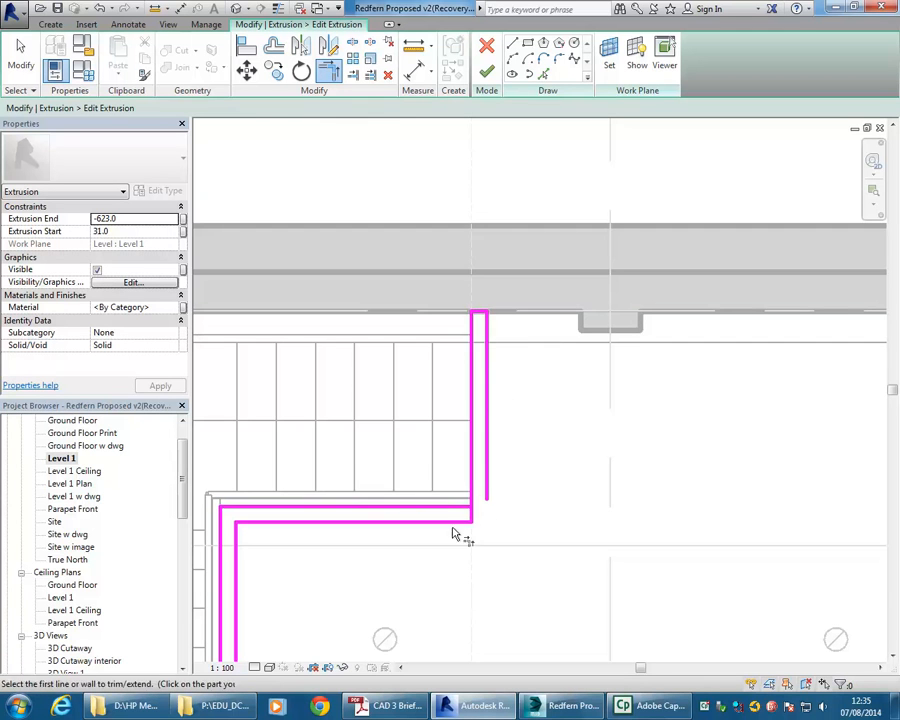
{"action": "left_click", "coordinate": [488, 488]}
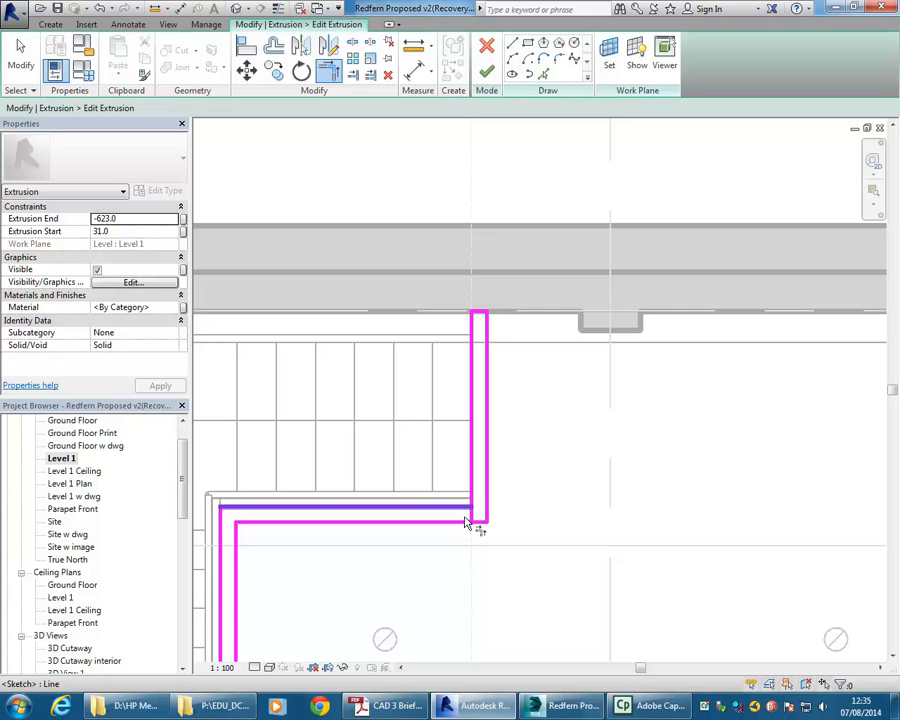
{"action": "key", "text": "Escape"}
{"action": "left_click", "coordinate": [471, 513]}
{"action": "key", "text": "Delete"}
Step: Finish the extrusion sketch, check the extended fascia in the 3D Cutaway interior view, and finish the in-place model
{"action": "scroll", "coordinate": [434, 455], "scroll_direction": "down", "scroll_amount": 2}
{"action": "middle_click_drag", "start_coordinate": [434, 455], "coordinate": [500, 421]}
{"action": "scroll", "coordinate": [538, 414], "scroll_direction": "down", "scroll_amount": 3}
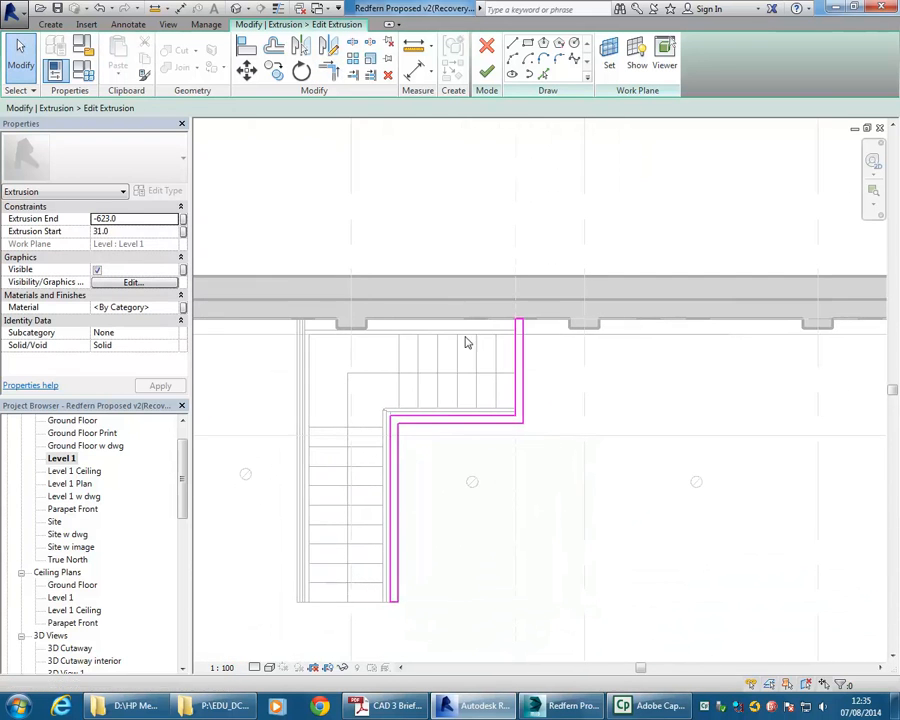
{"action": "left_click", "coordinate": [490, 76]}
{"action": "left_click_drag", "start_coordinate": [183, 471], "coordinate": [177, 527]}
{"action": "double_click", "coordinate": [100, 509]}
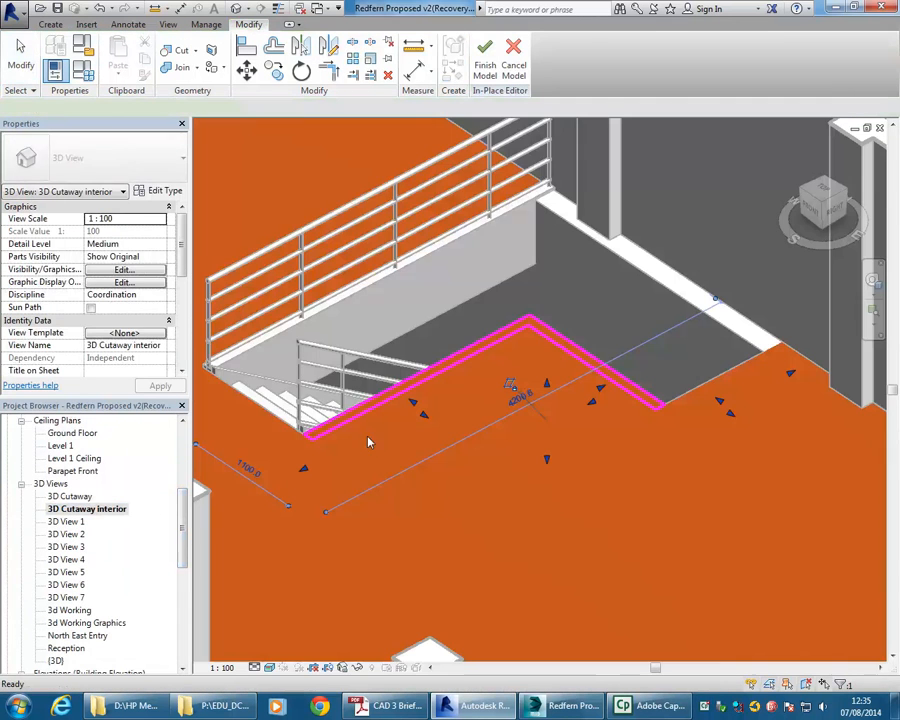
{"action": "middle_click_drag", "start_coordinate": [321, 463], "coordinate": [432, 464]}
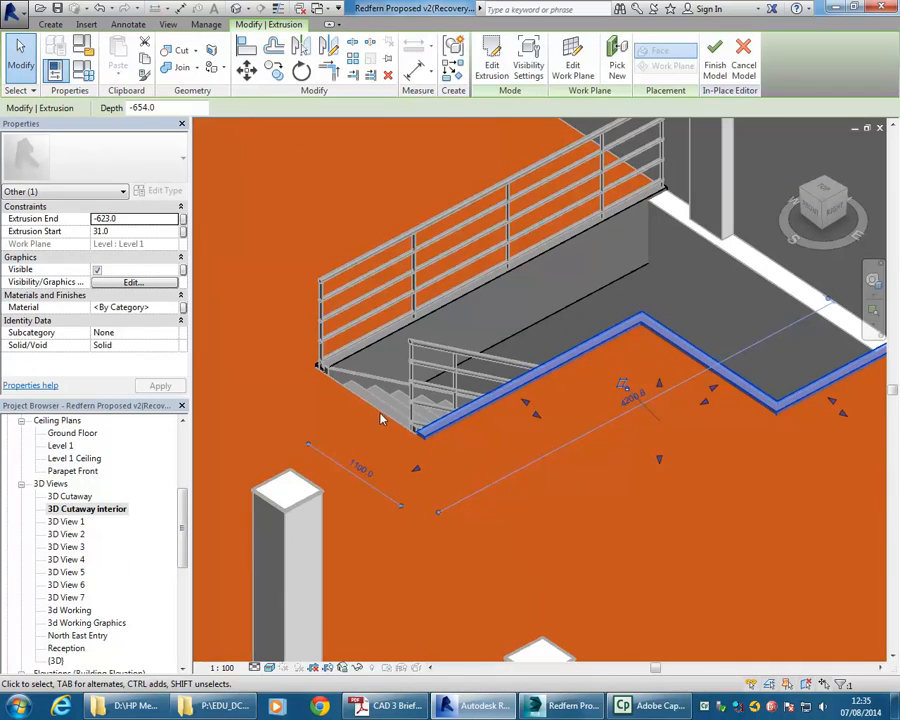
{"action": "left_click", "coordinate": [719, 66]}
Step: Edit the Level 1 floor's boundary and align the opening's long edge beside the stair to the fascia's outer face
{"action": "scroll", "coordinate": [410, 430], "scroll_direction": "up", "scroll_amount": 4}
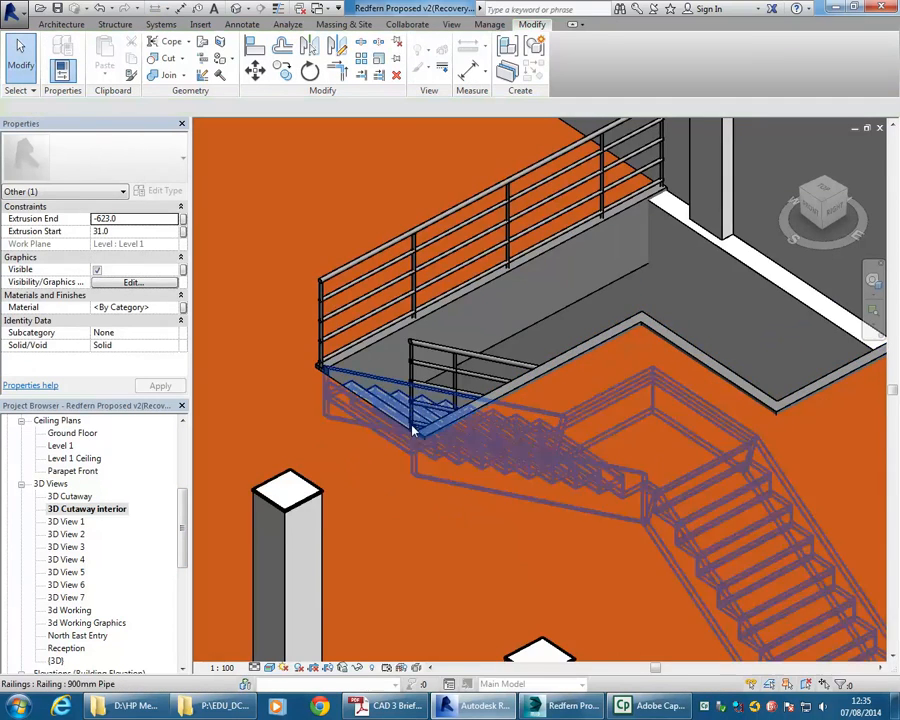
{"action": "left_click", "coordinate": [377, 420]}
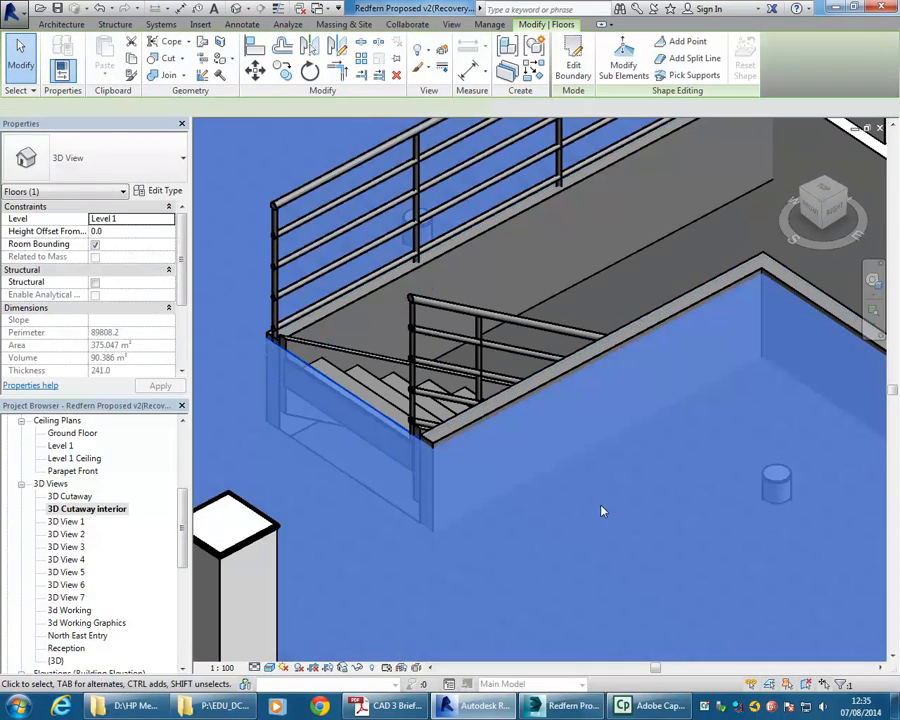
{"action": "middle_click_drag", "start_coordinate": [524, 507], "coordinate": [435, 477]}
{"action": "left_click", "coordinate": [573, 66]}
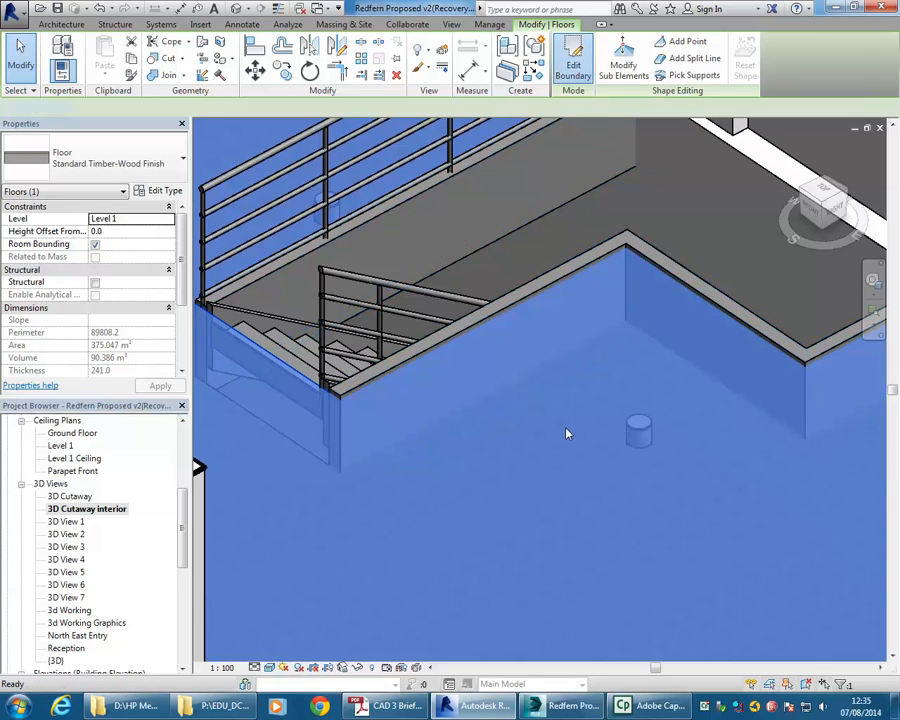
{"action": "scroll", "coordinate": [556, 433], "scroll_direction": "down", "scroll_amount": 3}
{"action": "middle_click_drag", "start_coordinate": [556, 433], "coordinate": [434, 489]}
{"action": "scroll", "coordinate": [512, 463], "scroll_direction": "up", "scroll_amount": 1}
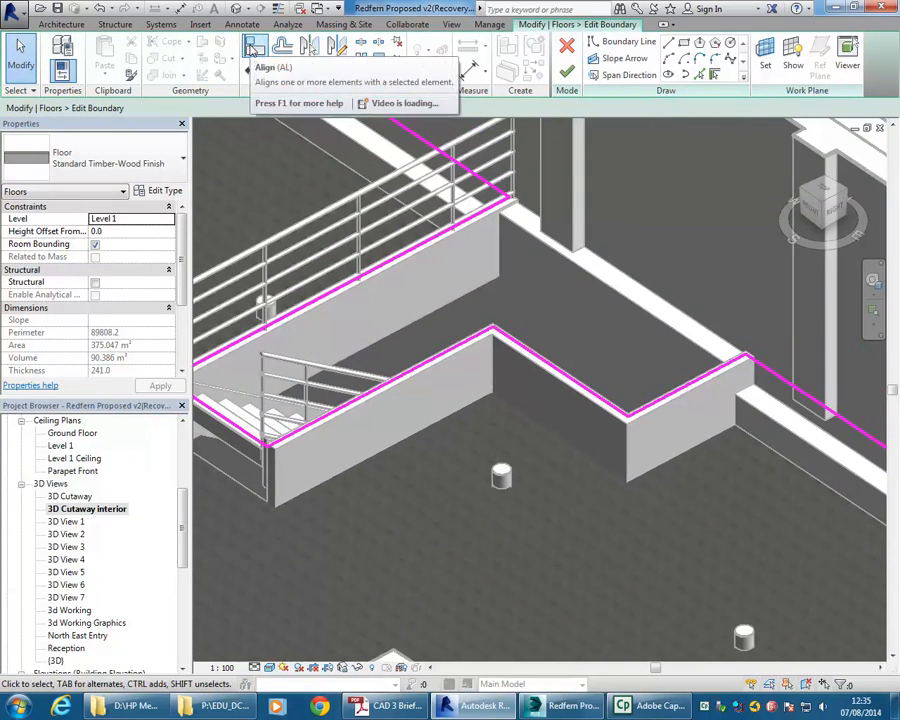
{"action": "left_click", "coordinate": [252, 48]}
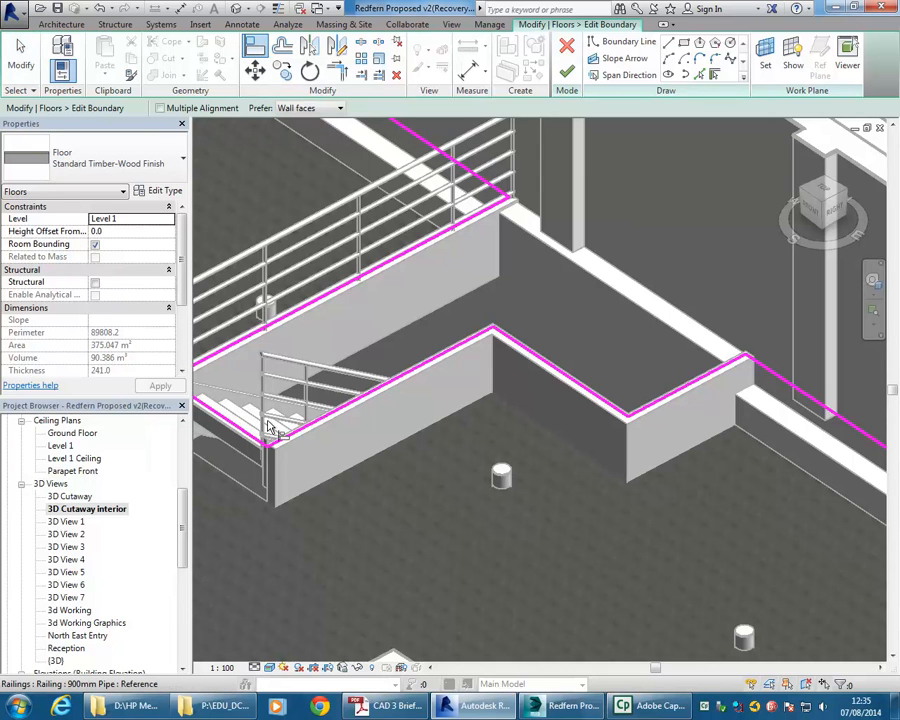
{"action": "left_click", "coordinate": [318, 426]}
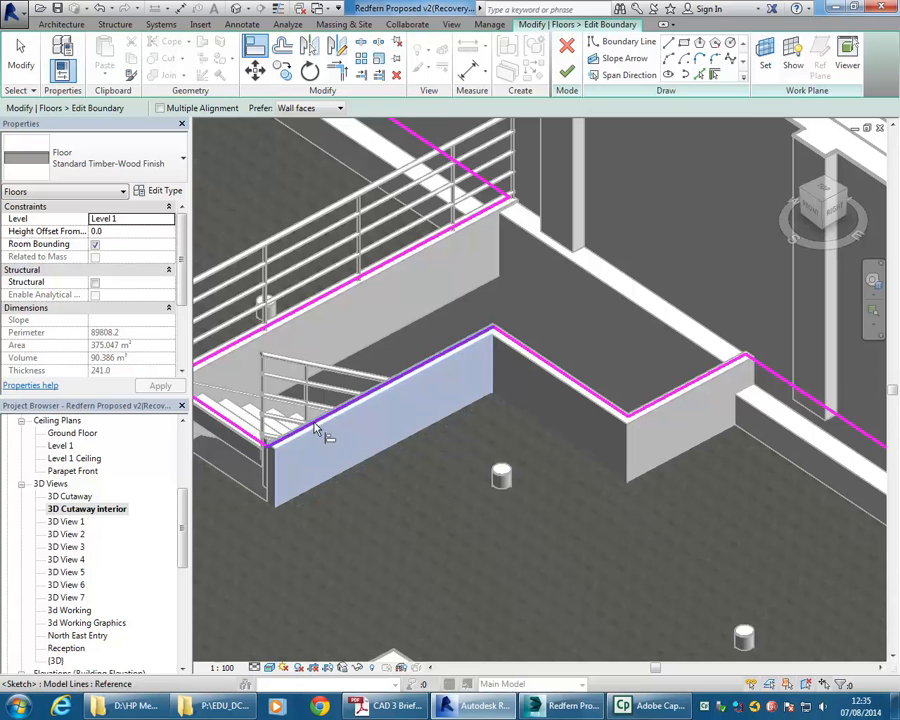
{"action": "left_click", "coordinate": [321, 429]}
Step: Align the floor opening's other two fascia-side edges to the fascia's outer faces and finish the floor boundary
{"action": "left_click", "coordinate": [588, 405]}
{"action": "left_click", "coordinate": [596, 395]}
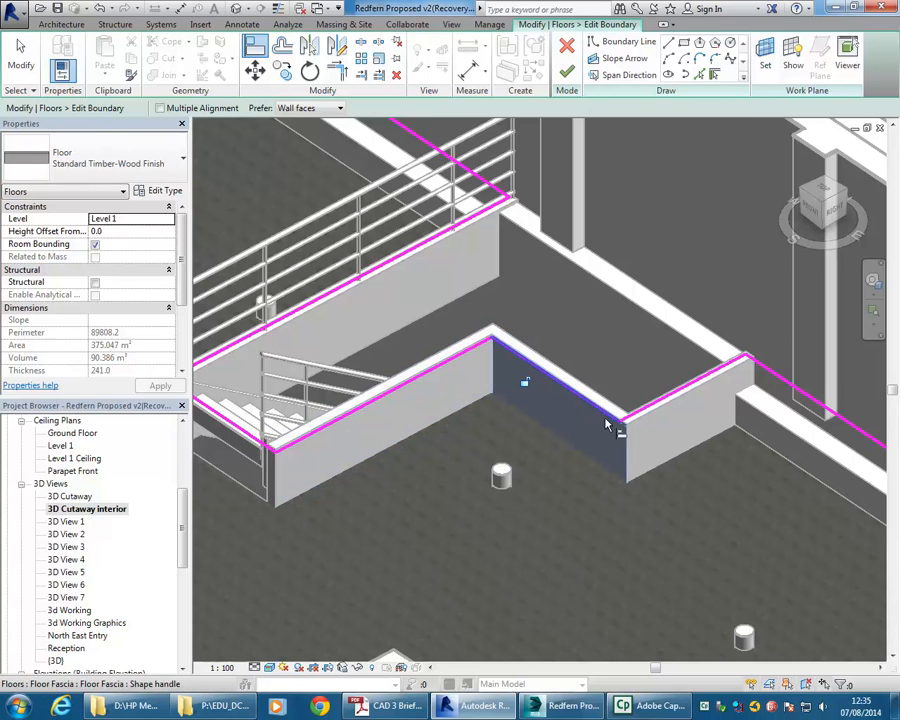
{"action": "left_click", "coordinate": [685, 397]}
{"action": "left_click", "coordinate": [683, 389]}
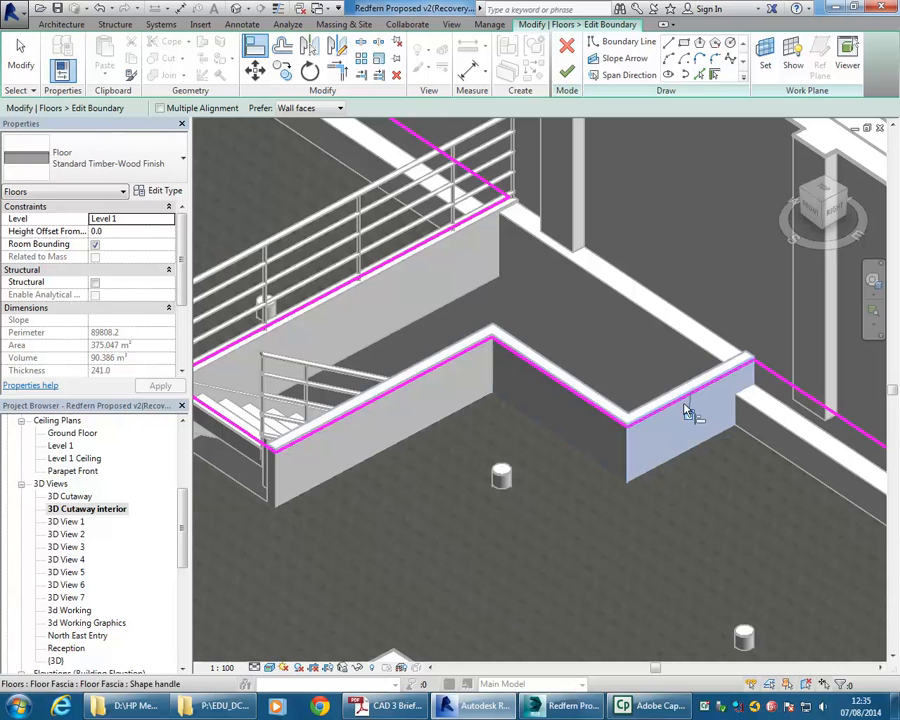
{"action": "left_click", "coordinate": [567, 74]}
{"action": "left_click", "coordinate": [545, 366]}
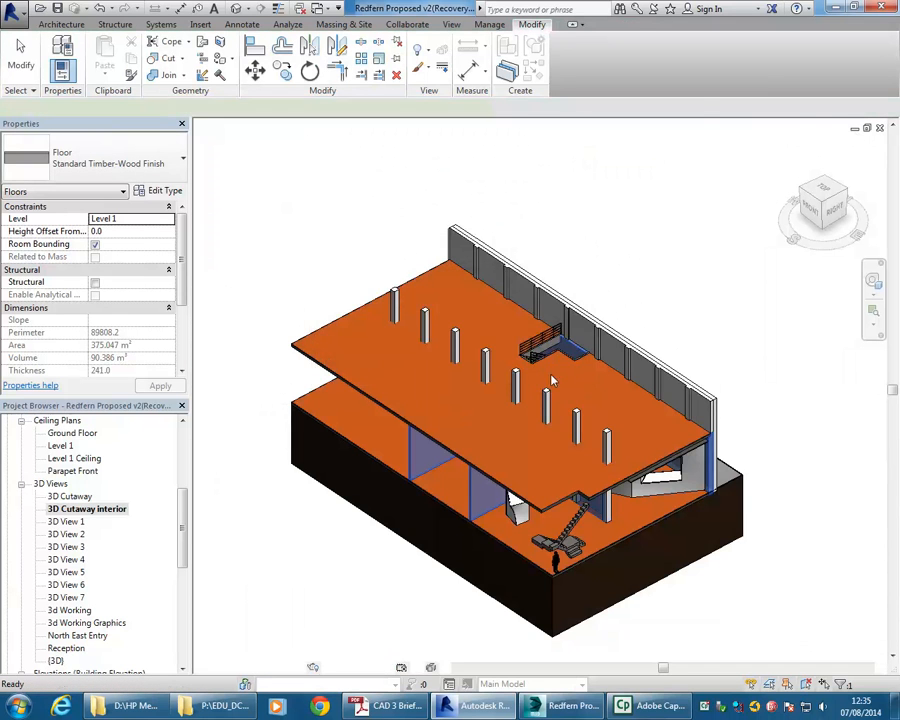
{"action": "key", "text": "Escape"}
Step: Edit the Plain compound ceiling's boundary below Level 1 and set the sketch work plane to Level : Level 1
{"action": "scroll", "coordinate": [572, 327], "scroll_direction": "down", "scroll_amount": 6}
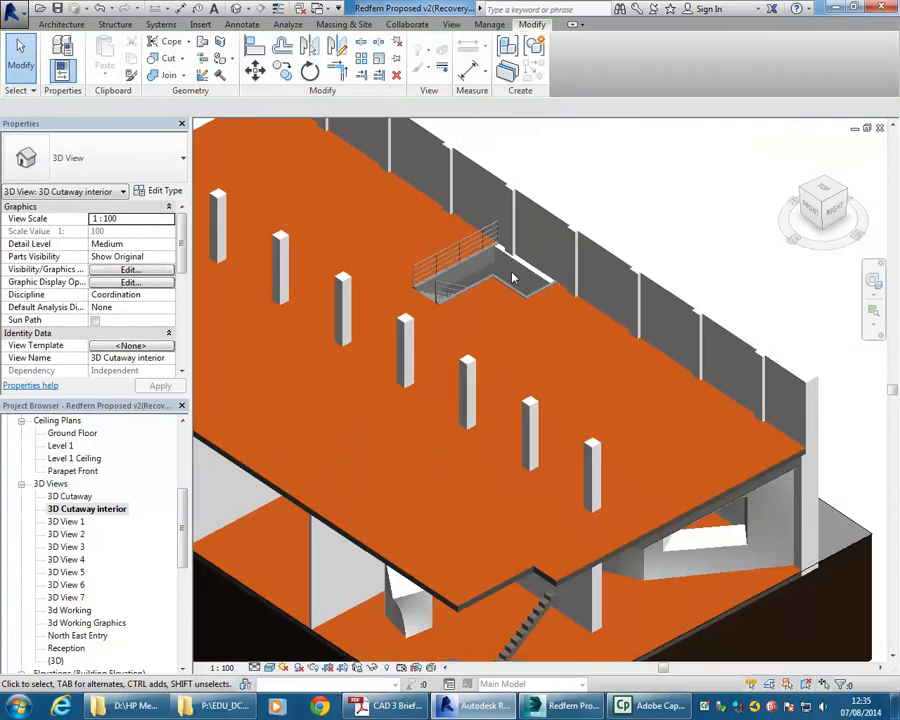
{"action": "left_click", "coordinate": [672, 540]}
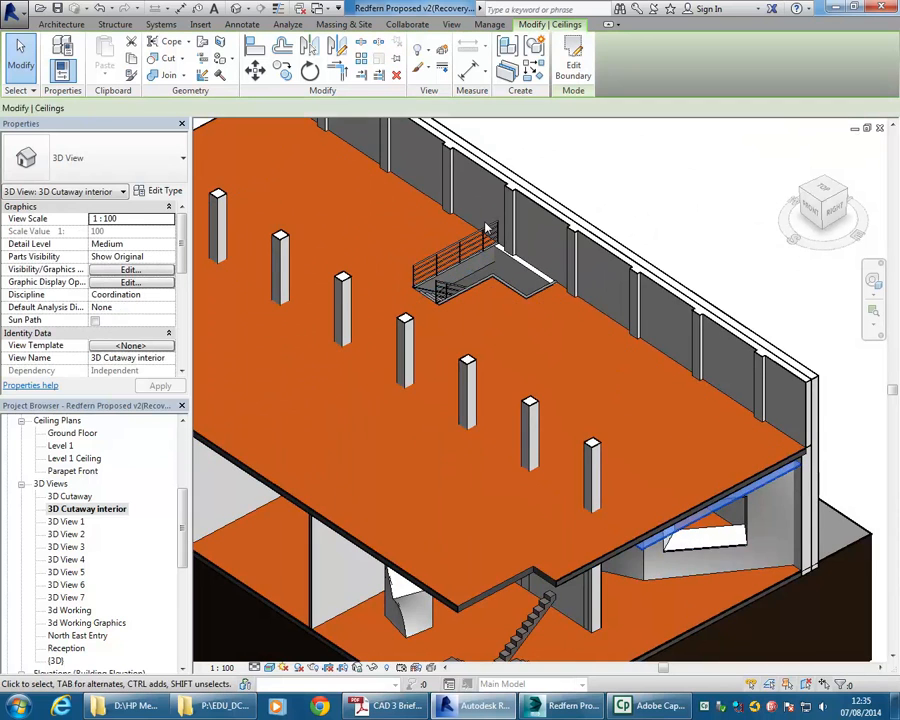
{"action": "scroll", "coordinate": [480, 240], "scroll_direction": "up", "scroll_amount": 5}
{"action": "left_click", "coordinate": [573, 65]}
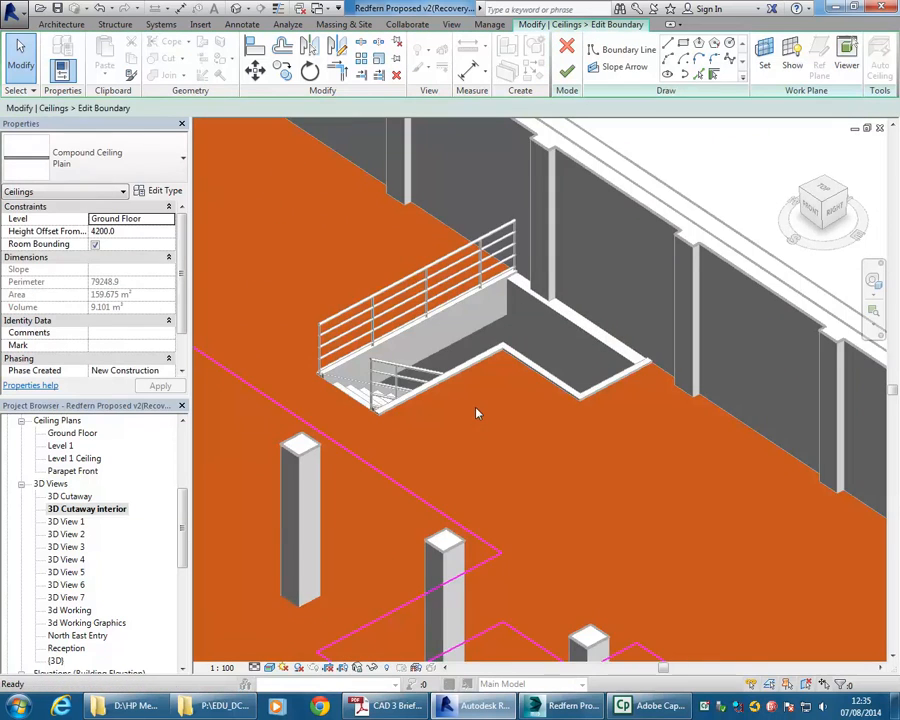
{"action": "middle_click_drag", "start_coordinate": [488, 436], "coordinate": [493, 290]}
{"action": "scroll", "coordinate": [493, 290], "scroll_direction": "down", "scroll_amount": 5}
{"action": "middle_click_drag", "start_coordinate": [424, 390], "coordinate": [408, 447], "text": "shift"}
{"action": "scroll", "coordinate": [412, 446], "scroll_direction": "up", "scroll_amount": 1}
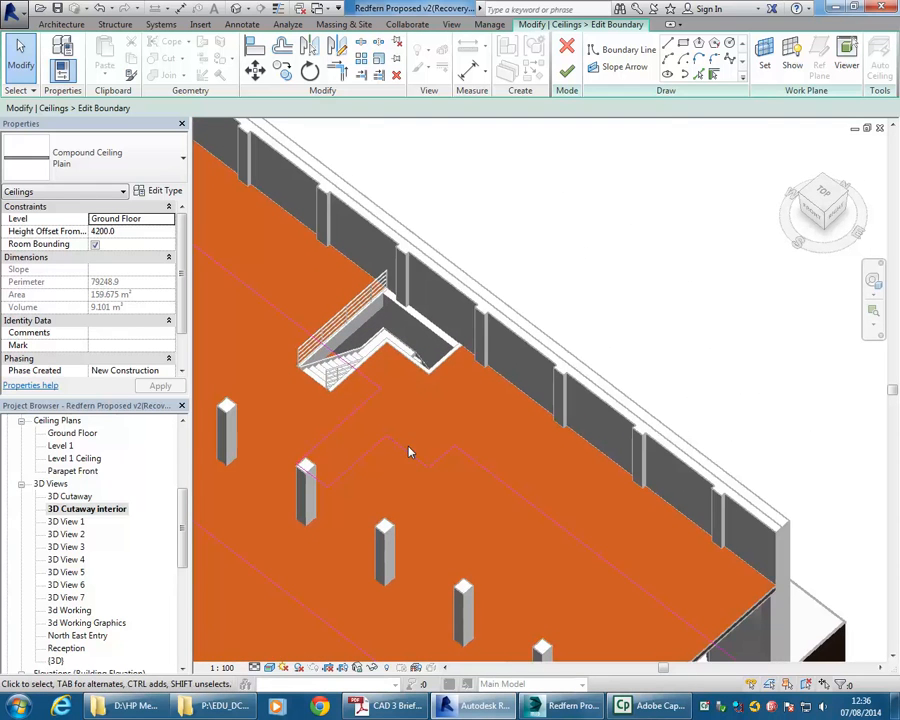
{"action": "left_click", "coordinate": [766, 62]}
{"action": "left_click", "coordinate": [503, 351]}
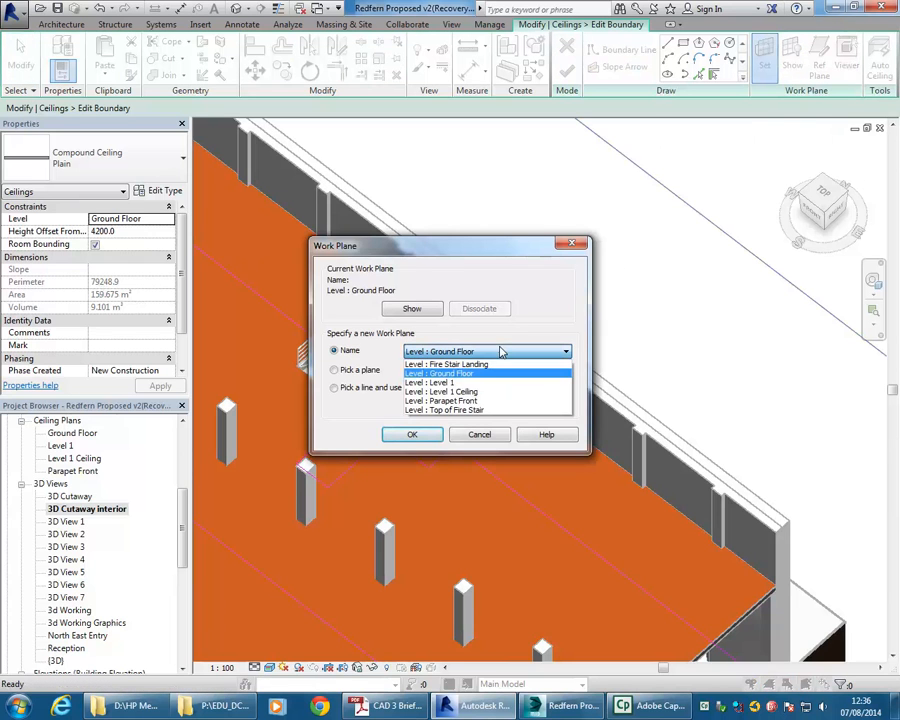
{"action": "left_click", "coordinate": [466, 382]}
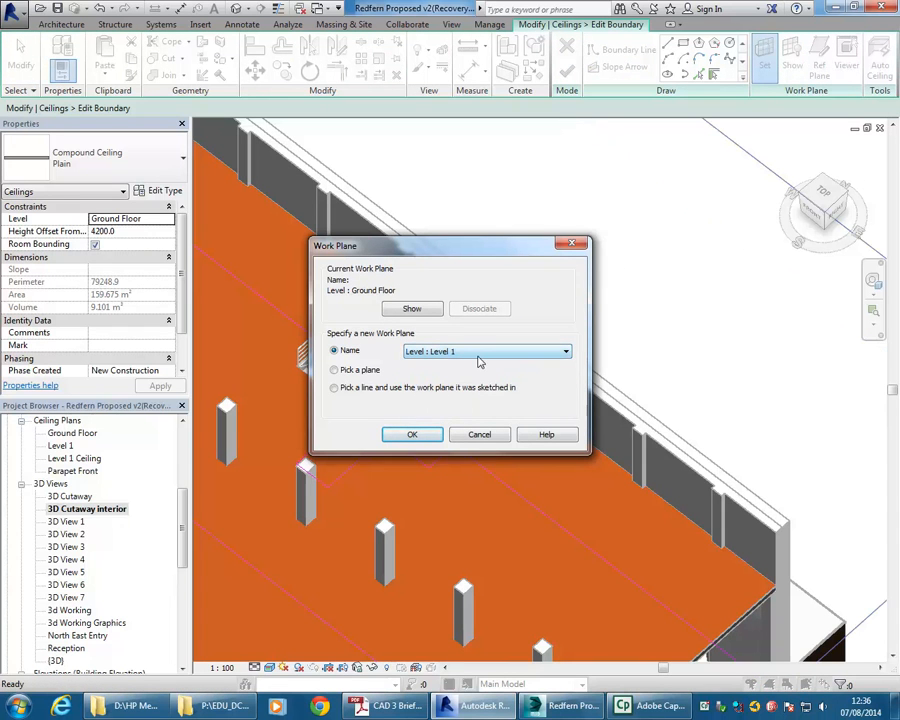
{"action": "left_click", "coordinate": [413, 434]}
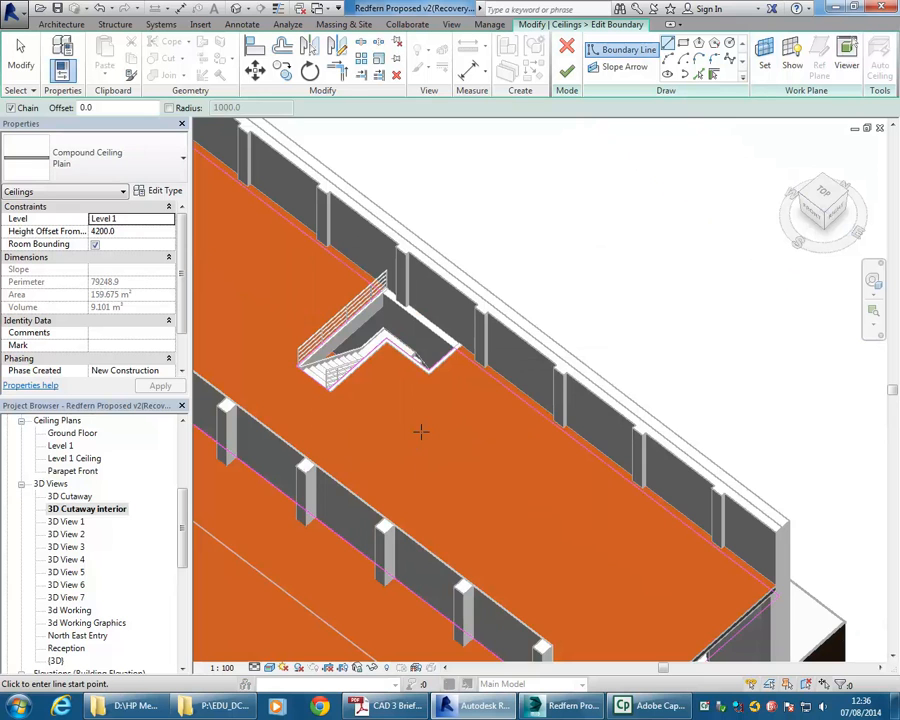
Step: Align the ceiling opening's long boundary line beside the stair to the fascia's outer face
{"action": "scroll", "coordinate": [356, 364], "scroll_direction": "up", "scroll_amount": 5}
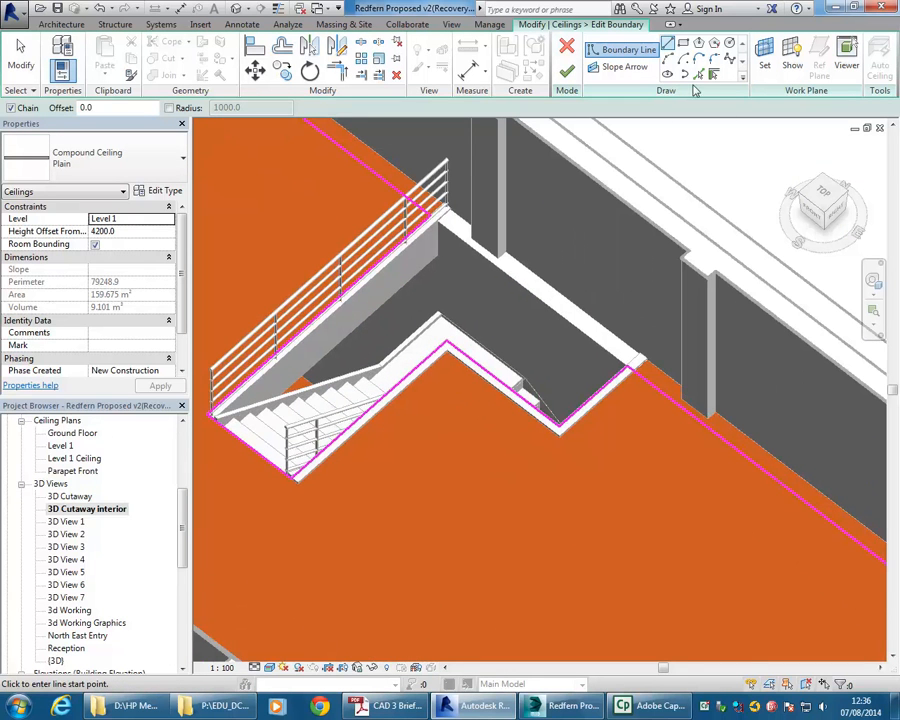
{"action": "left_click", "coordinate": [256, 50]}
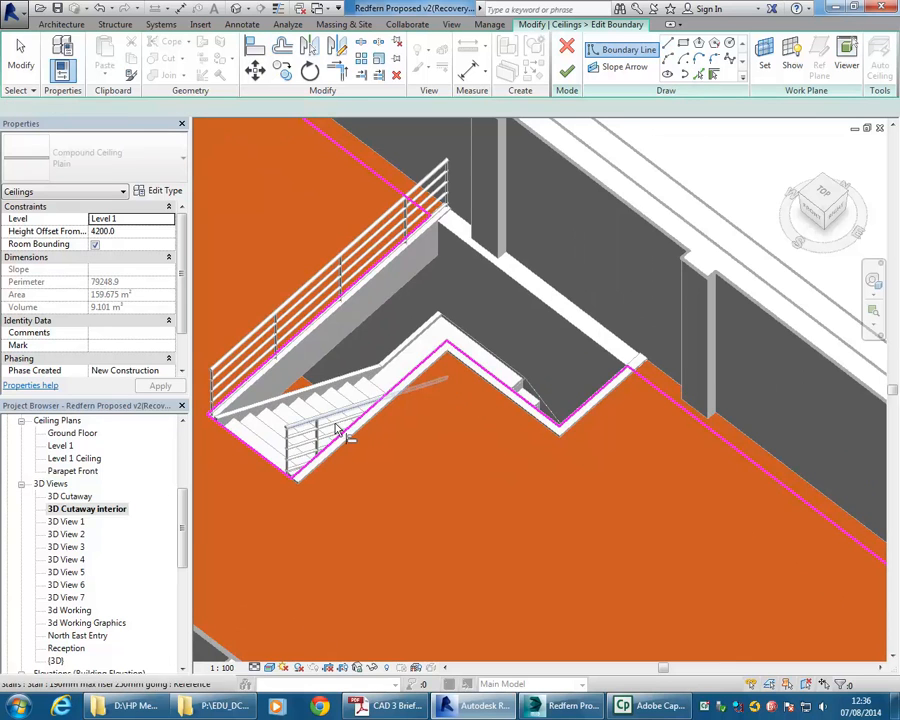
{"action": "scroll", "coordinate": [370, 470], "scroll_direction": "up", "scroll_amount": 3}
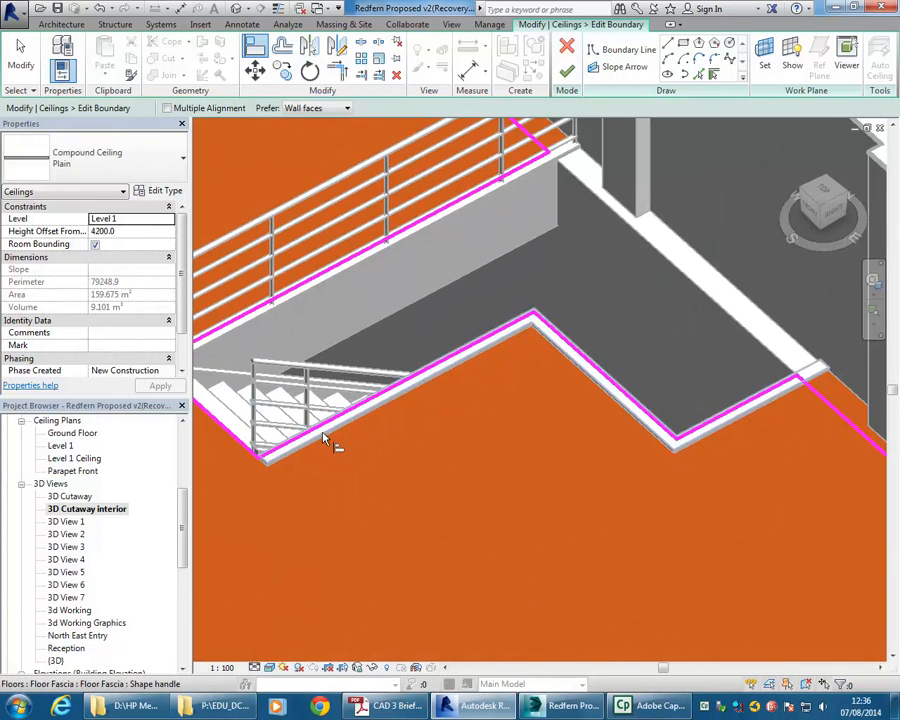
{"action": "scroll", "coordinate": [496, 362], "scroll_direction": "up", "scroll_amount": 3}
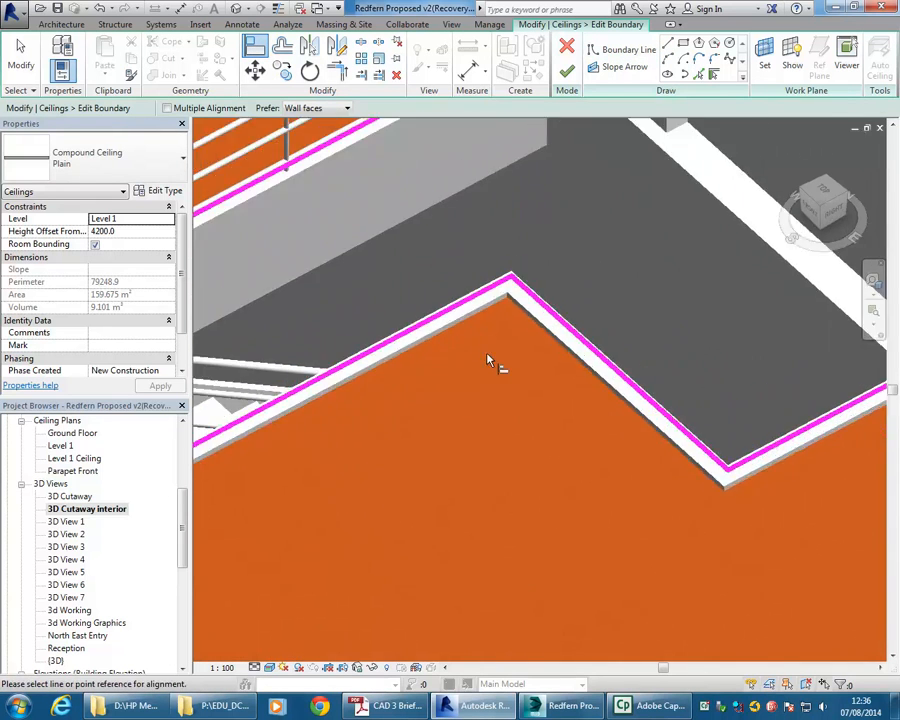
{"action": "left_click", "coordinate": [431, 311]}
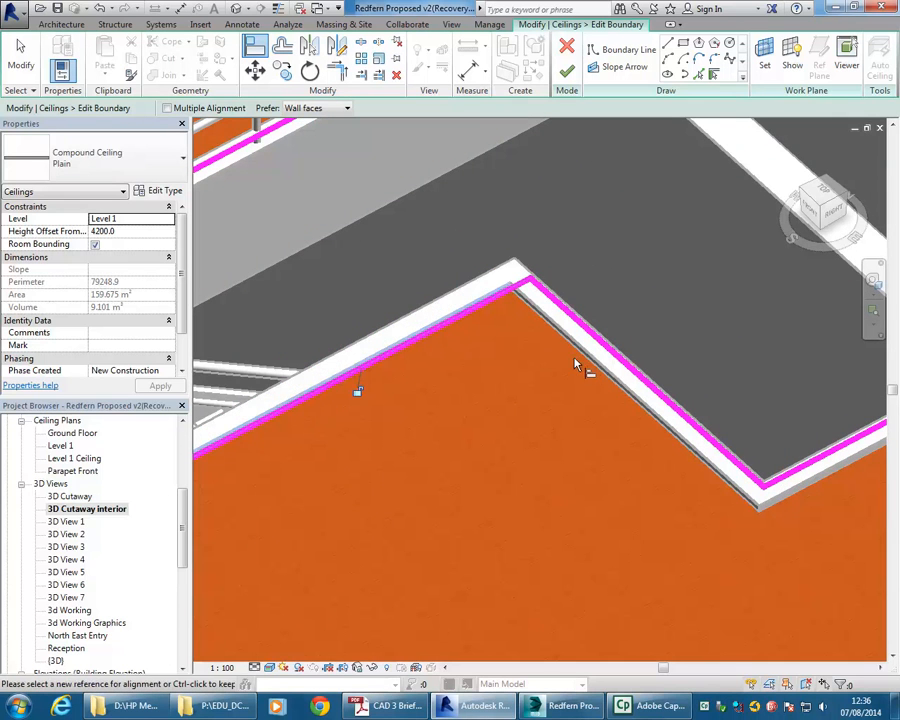
{"action": "left_click", "coordinate": [596, 366]}
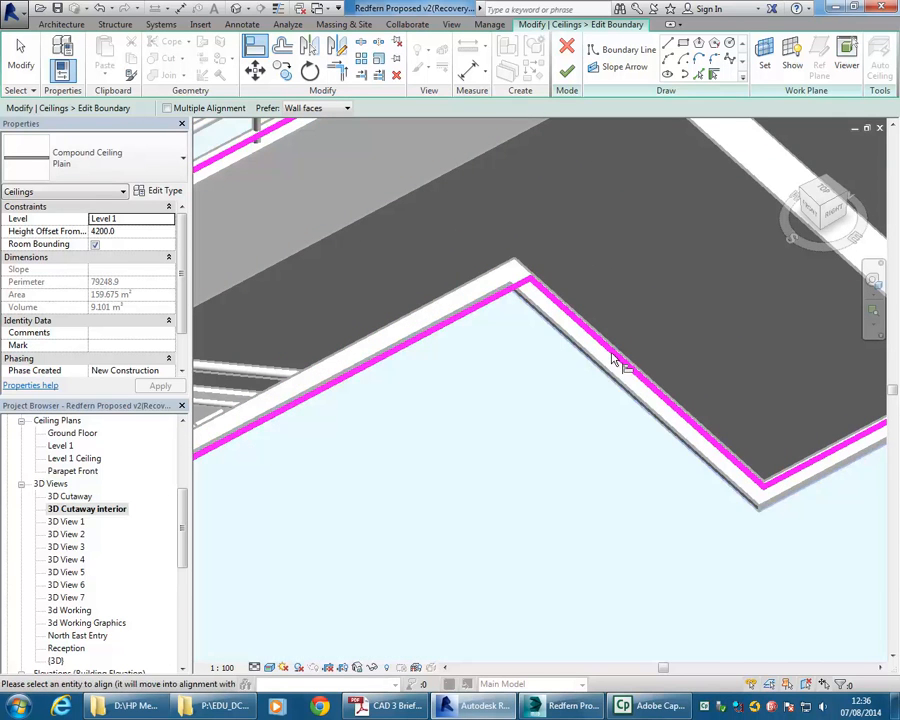
{"action": "key", "text": "Escape"}
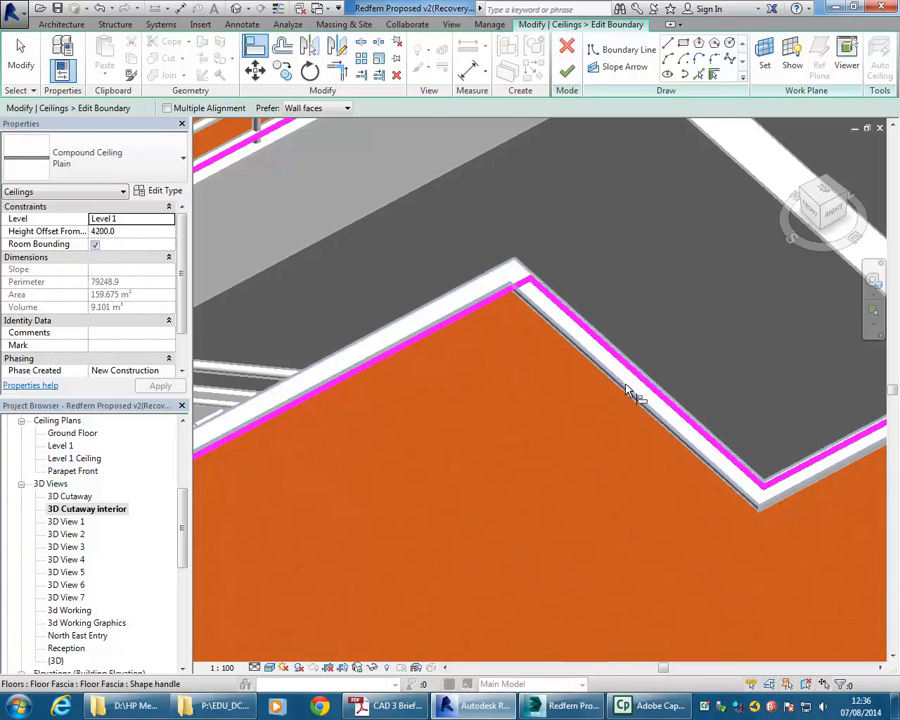
Step: Align the ceiling opening's remaining two fascia-side boundary lines to the outer faces of the fascia
{"action": "left_click", "coordinate": [711, 469]}
{"action": "left_click", "coordinate": [722, 455]}
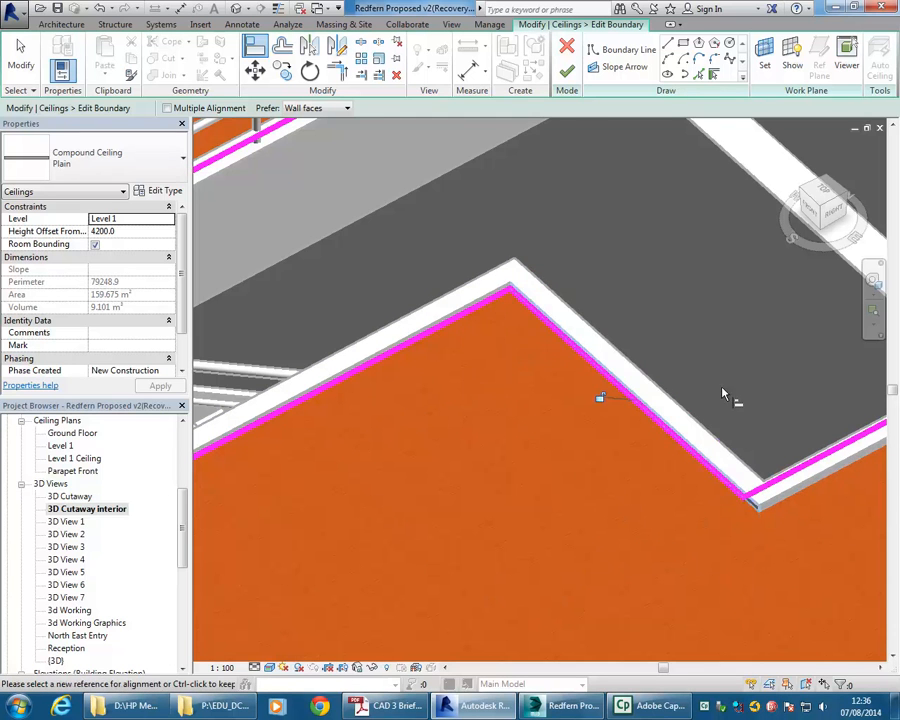
{"action": "middle_click_drag", "start_coordinate": [632, 376], "coordinate": [454, 368]}
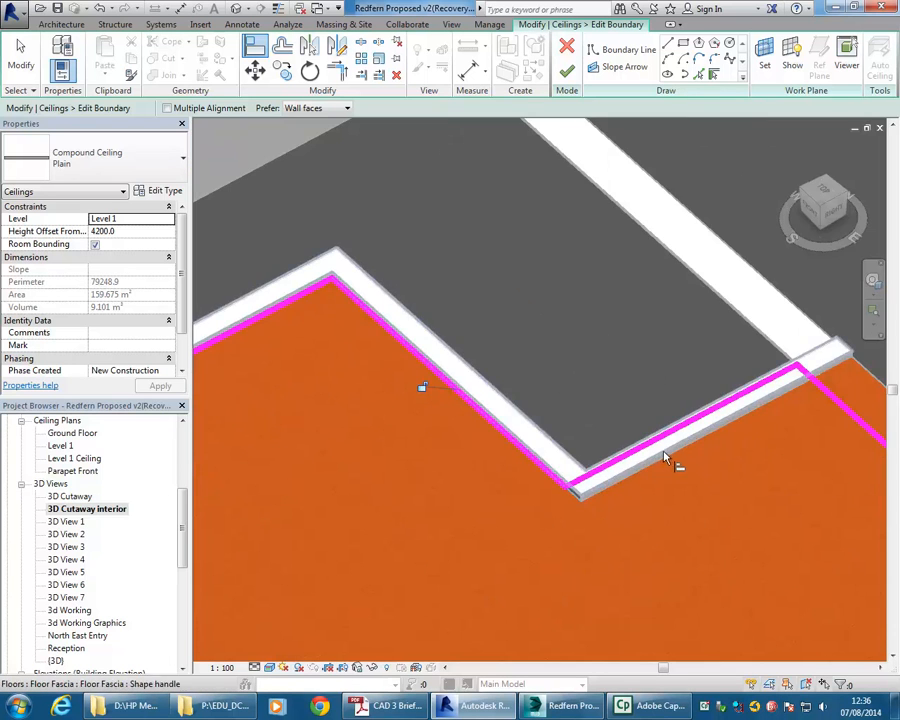
{"action": "left_click", "coordinate": [666, 460]}
{"action": "left_click", "coordinate": [662, 440]}
{"action": "scroll", "coordinate": [506, 335], "scroll_direction": "down", "scroll_amount": 2}
{"action": "middle_click_drag", "start_coordinate": [506, 335], "coordinate": [562, 371]}
{"action": "scroll", "coordinate": [581, 321], "scroll_direction": "down", "scroll_amount": 1}
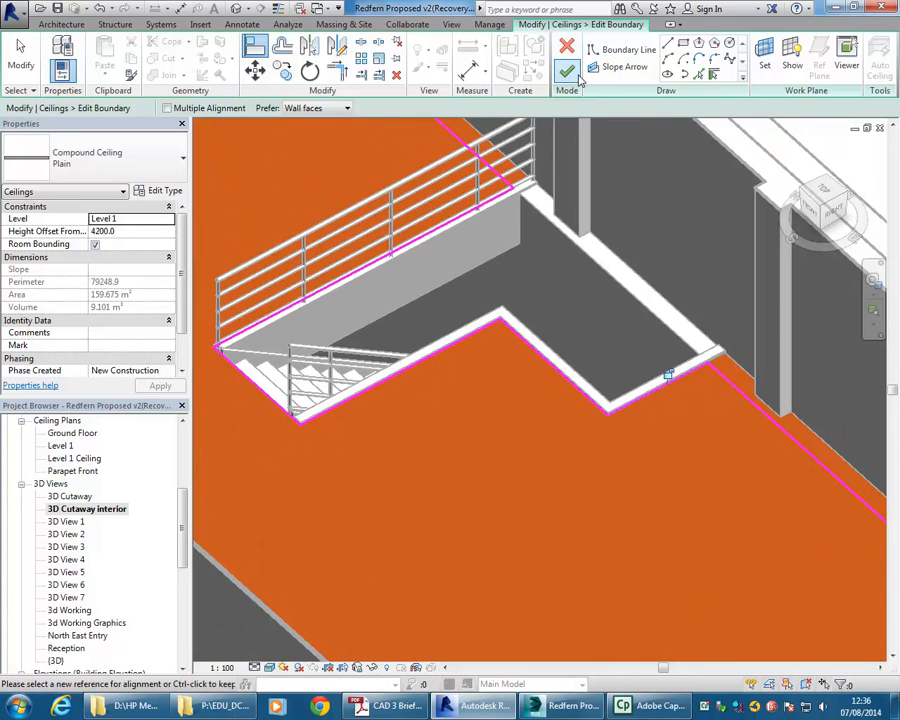
Step: Set the sketch work plane to Level : Ground Floor and finish the ceiling boundary edit
{"action": "left_click", "coordinate": [765, 78]}
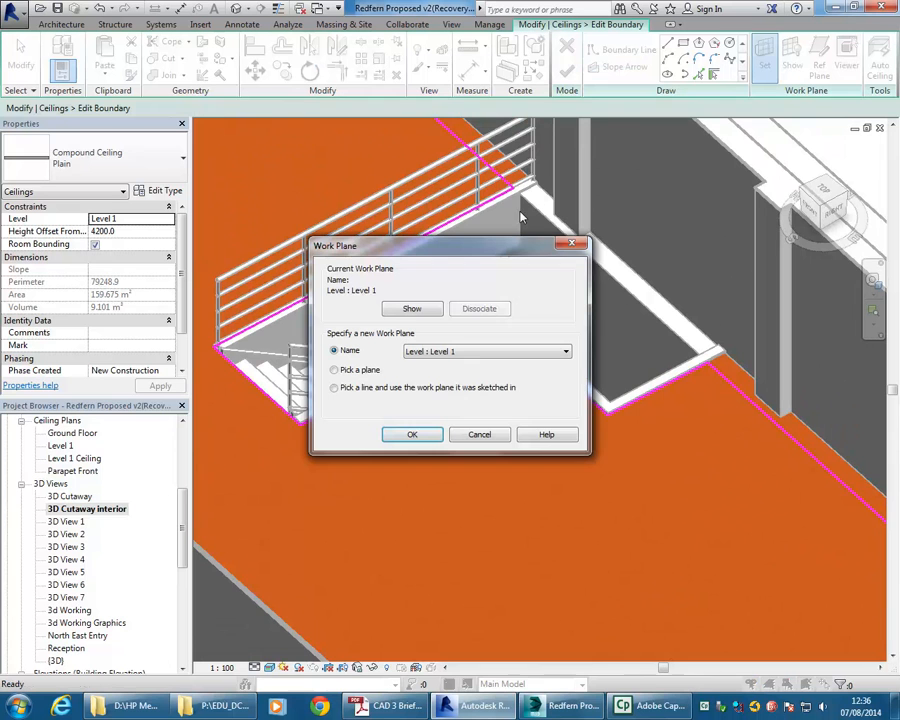
{"action": "left_click", "coordinate": [462, 350]}
{"action": "left_click", "coordinate": [459, 372]}
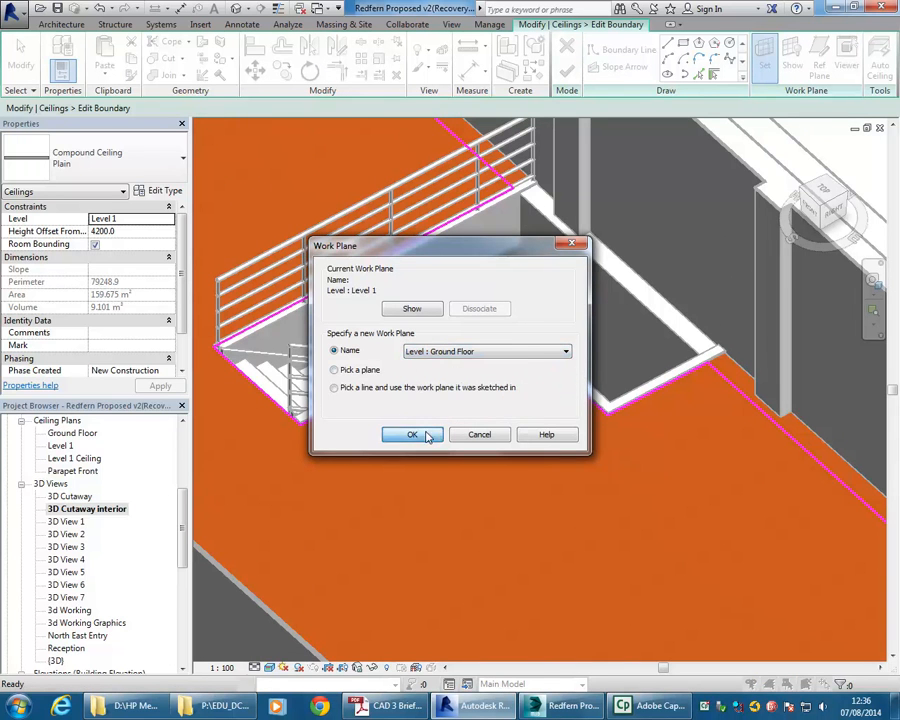
{"action": "left_click", "coordinate": [427, 436]}
{"action": "left_click", "coordinate": [566, 70]}
{"action": "middle_click_drag", "start_coordinate": [483, 470], "coordinate": [427, 348], "text": "shift"}
{"action": "scroll", "coordinate": [438, 305], "scroll_direction": "up", "scroll_amount": 2}
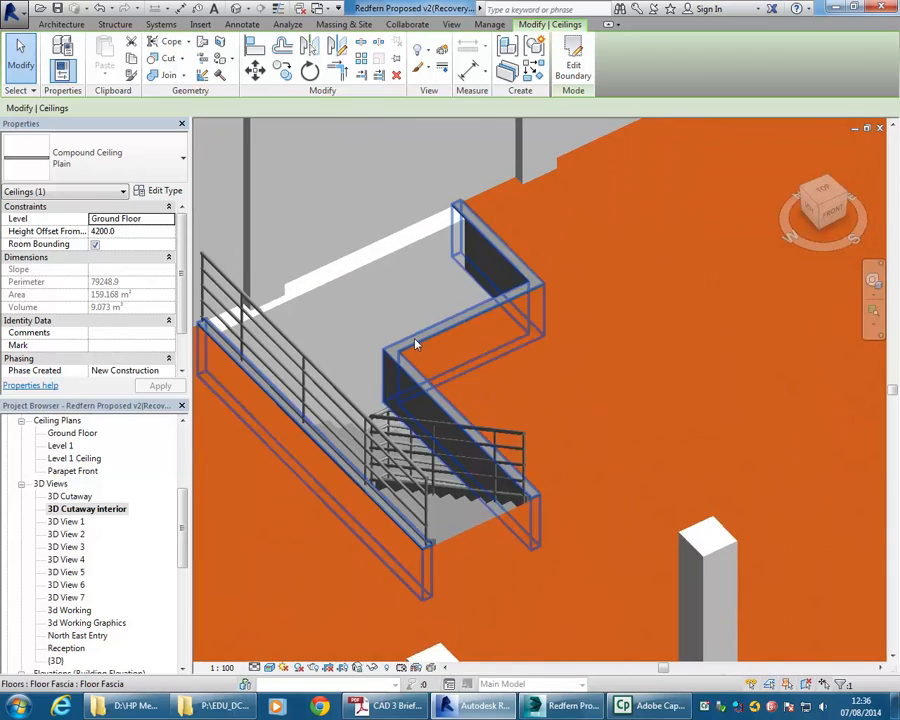
{"action": "key", "text": "Escape"}
{"action": "middle_click_drag", "start_coordinate": [486, 350], "coordinate": [375, 352], "text": "shift"}
{"action": "middle_click_drag", "start_coordinate": [378, 353], "coordinate": [474, 405]}
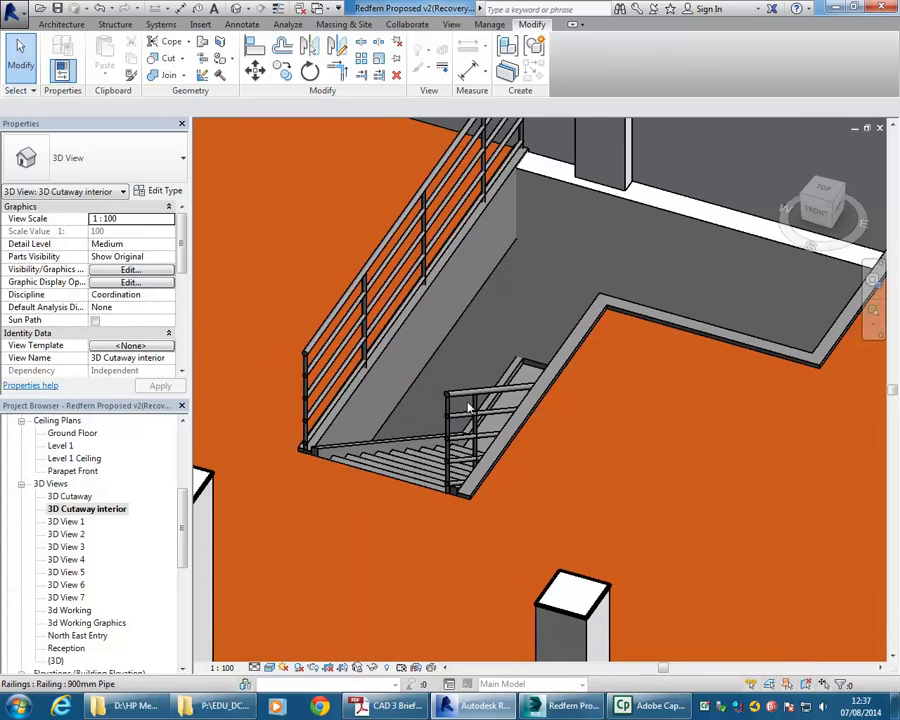
Step: Open the Level 1 floor plan and edit the path of the stair's inner 900mm Pipe railing
{"action": "left_click", "coordinate": [467, 398]}
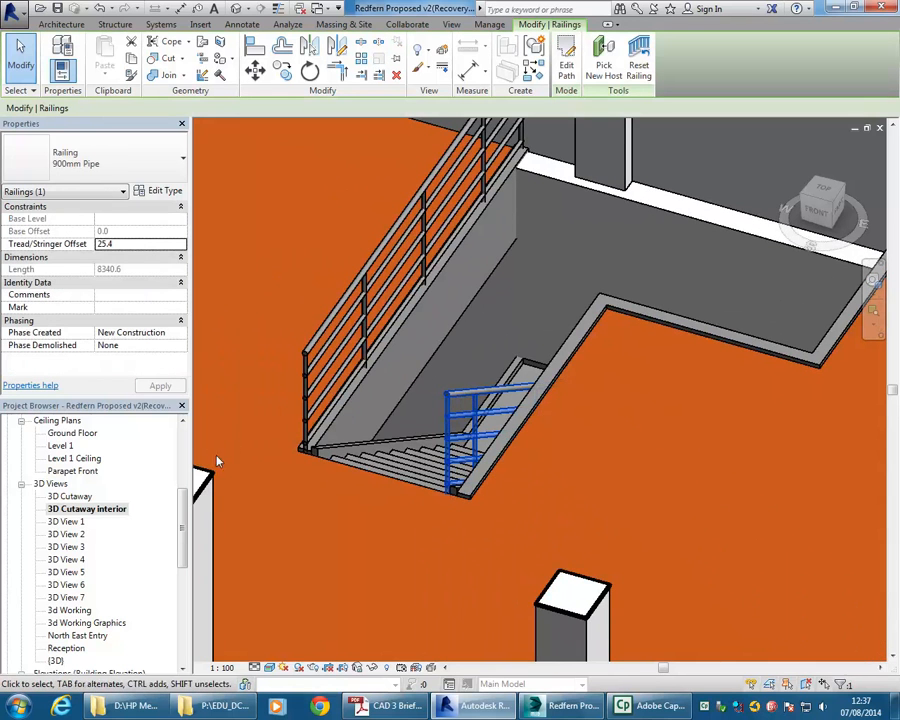
{"action": "left_click_drag", "start_coordinate": [183, 533], "coordinate": [182, 475]}
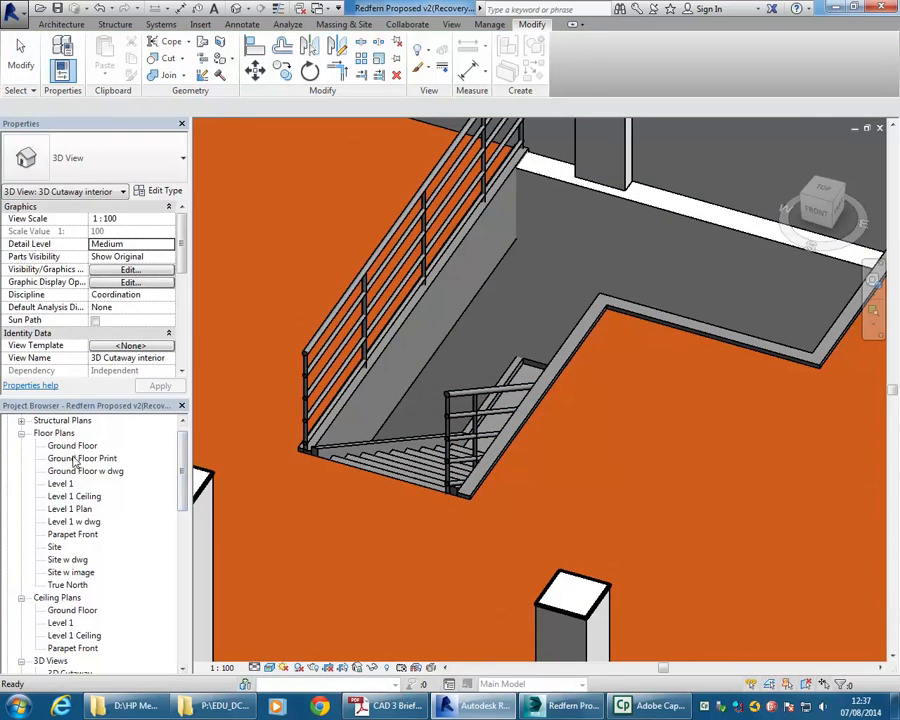
{"action": "double_click", "coordinate": [60, 484]}
{"action": "left_click", "coordinate": [469, 375]}
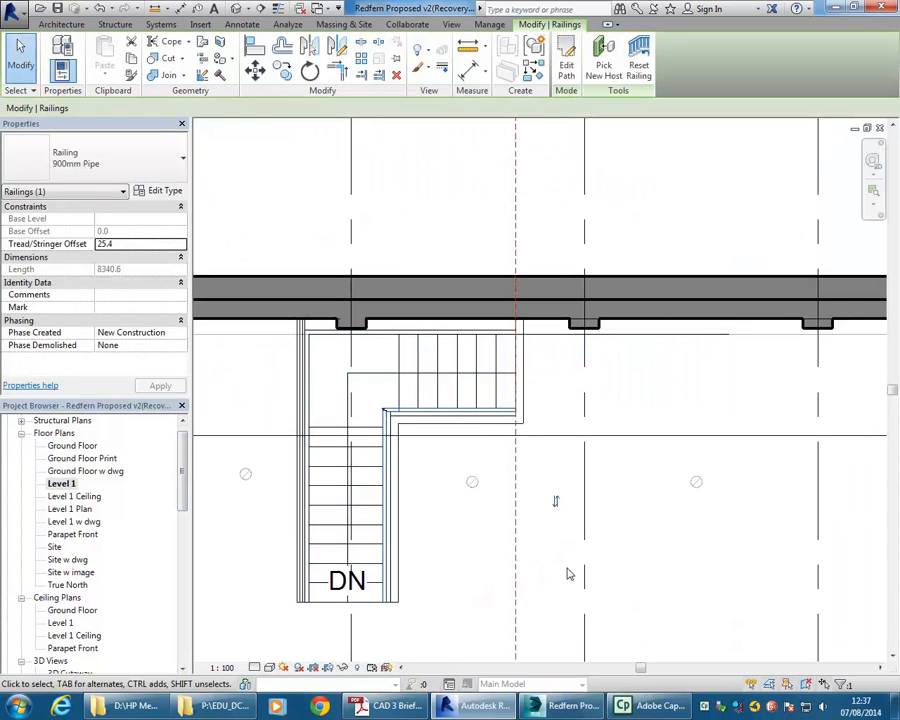
{"action": "left_click", "coordinate": [566, 58]}
{"action": "middle_click_drag", "start_coordinate": [418, 531], "coordinate": [474, 420]}
{"action": "scroll", "coordinate": [466, 460], "scroll_direction": "up", "scroll_amount": 1}
{"action": "scroll", "coordinate": [459, 491], "scroll_direction": "up", "scroll_amount": 3}
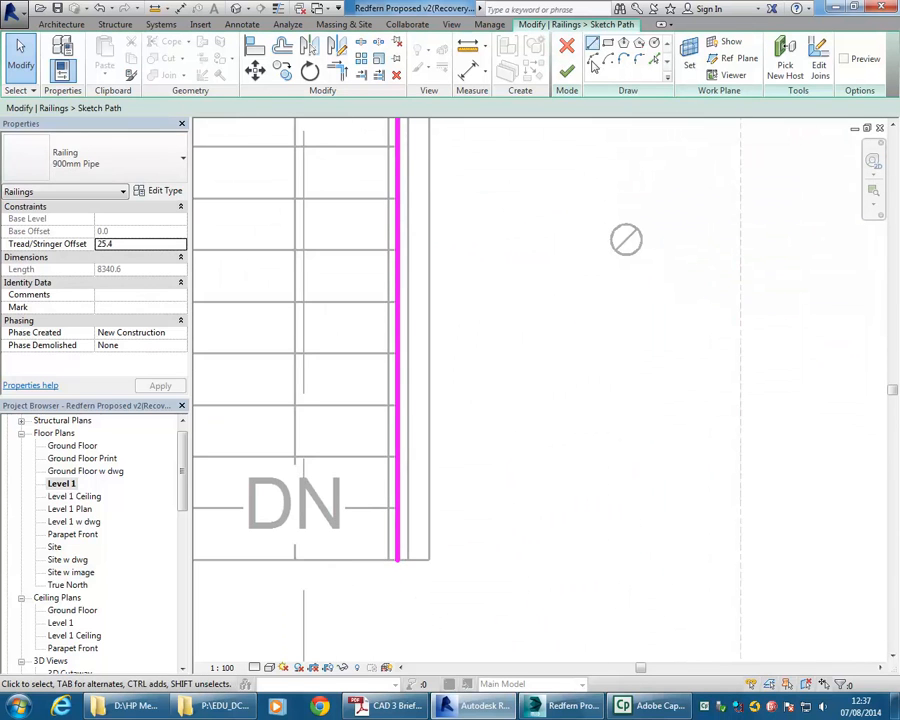
Step: Extend the railing path 100 mm past the stair's upper end, followed by a 100 mm perpendicular return over the fascia
{"action": "left_click", "coordinate": [593, 47]}
{"action": "scroll", "coordinate": [466, 508], "scroll_direction": "up", "scroll_amount": 2}
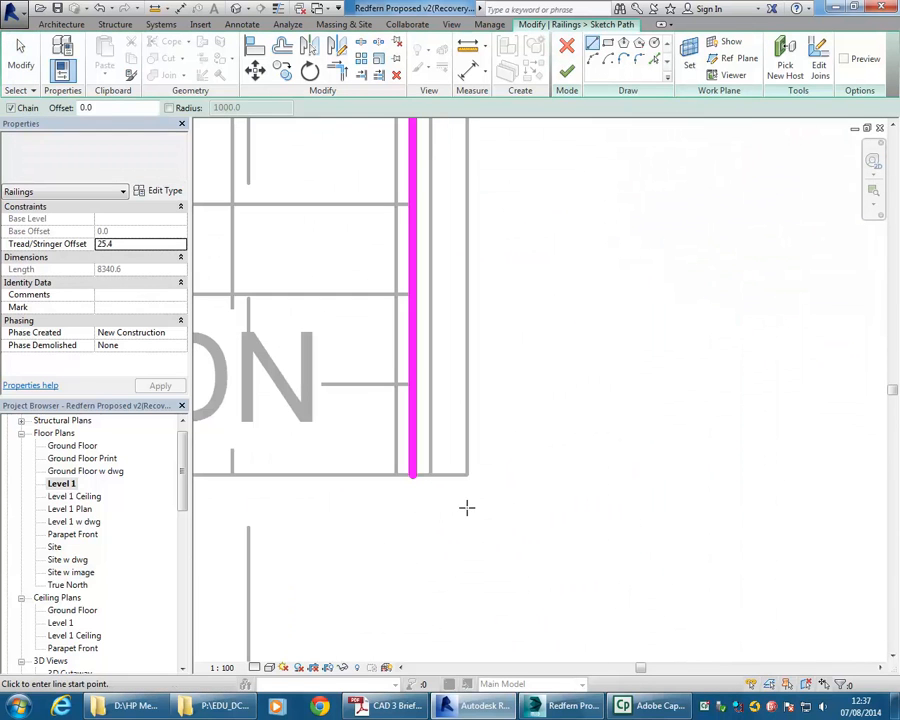
{"action": "left_click", "coordinate": [412, 476]}
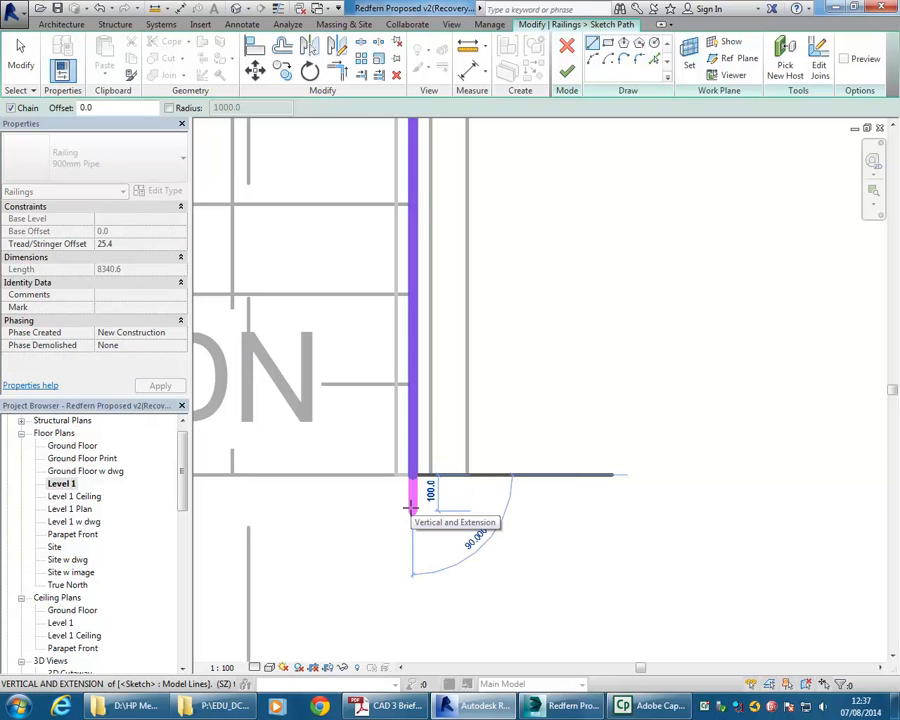
{"action": "left_click", "coordinate": [411, 510]}
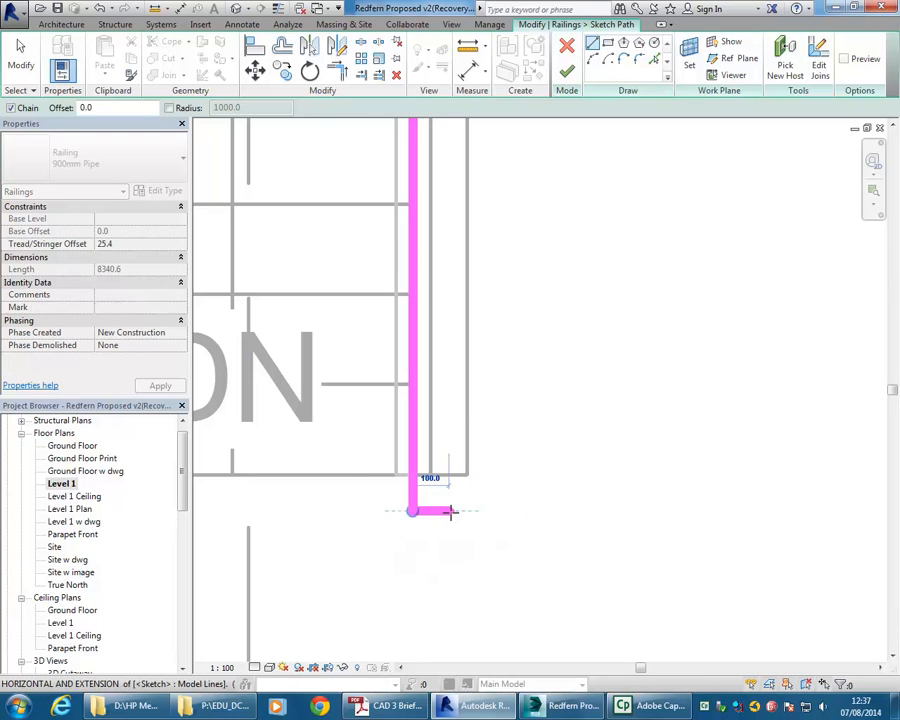
{"action": "left_click", "coordinate": [450, 512]}
Step: Continue the railing path along the fascia beside the upper flight, around the inner corner to the opening's outer corner
{"action": "scroll", "coordinate": [452, 337], "scroll_direction": "down", "scroll_amount": 1}
{"action": "middle_click_drag", "start_coordinate": [452, 256], "coordinate": [436, 466]}
{"action": "scroll", "coordinate": [434, 372], "scroll_direction": "down", "scroll_amount": 1}
{"action": "middle_click_drag", "start_coordinate": [449, 393], "coordinate": [436, 518]}
{"action": "scroll", "coordinate": [422, 406], "scroll_direction": "up", "scroll_amount": 2}
{"action": "scroll", "coordinate": [426, 362], "scroll_direction": "up", "scroll_amount": 1}
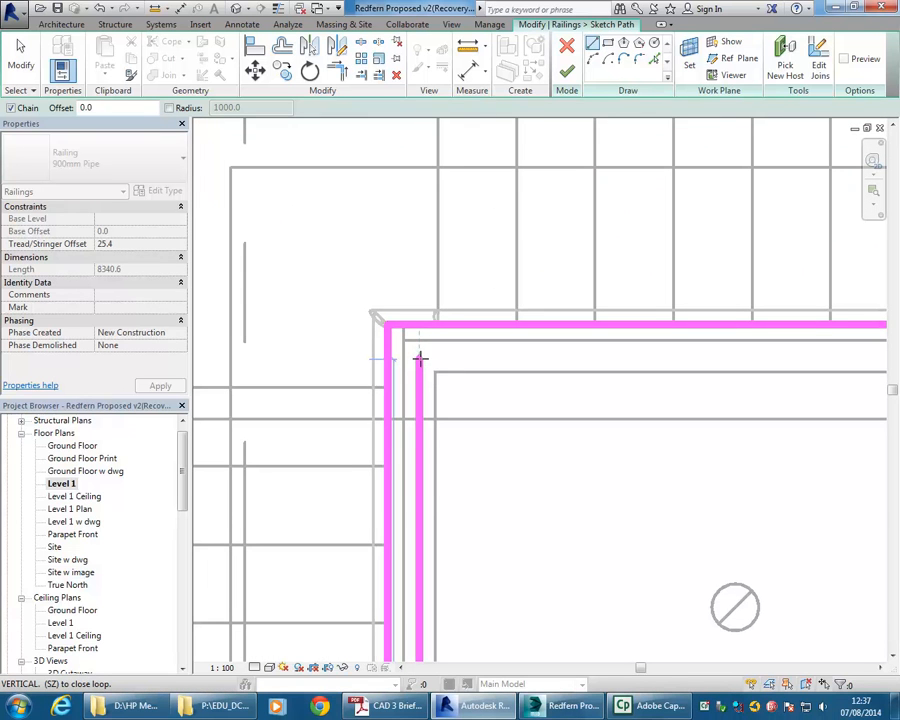
{"action": "left_click", "coordinate": [420, 358]}
{"action": "scroll", "coordinate": [670, 370], "scroll_direction": "down", "scroll_amount": 1}
{"action": "middle_click_drag", "start_coordinate": [669, 370], "coordinate": [402, 371]}
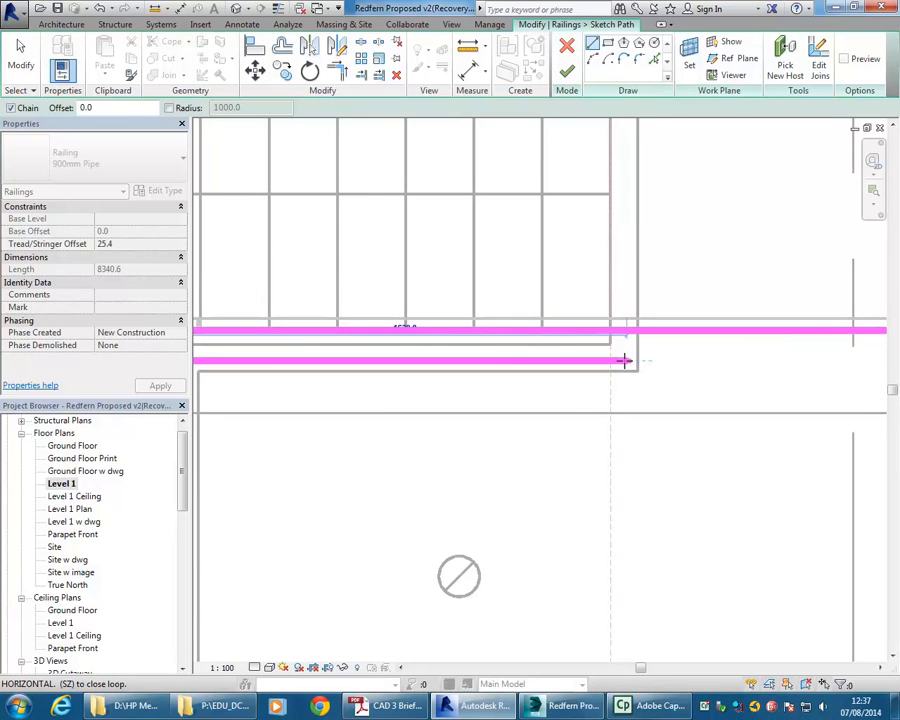
{"action": "middle_click_drag", "start_coordinate": [624, 361], "coordinate": [583, 388]}
{"action": "scroll", "coordinate": [586, 388], "scroll_direction": "up", "scroll_amount": 3}
{"action": "left_click", "coordinate": [589, 389]}
Step: Run the railing path from the opening's outer corner to the wall face and finish the railing sketch
{"action": "scroll", "coordinate": [592, 282], "scroll_direction": "down", "scroll_amount": 4}
{"action": "middle_click_drag", "start_coordinate": [599, 294], "coordinate": [565, 482]}
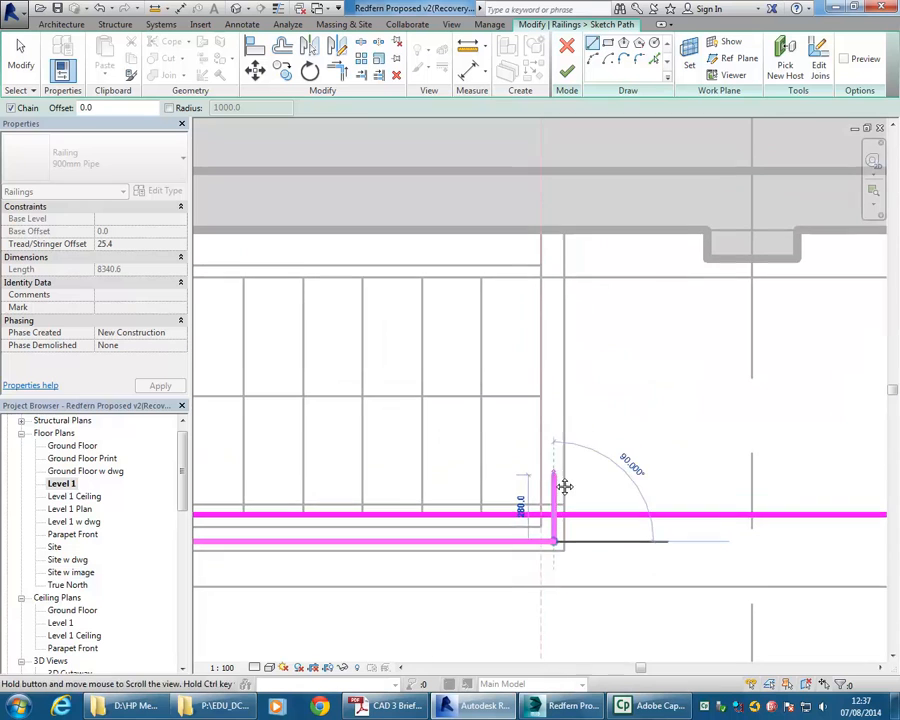
{"action": "left_click", "coordinate": [554, 231]}
{"action": "scroll", "coordinate": [565, 205], "scroll_direction": "down", "scroll_amount": 3}
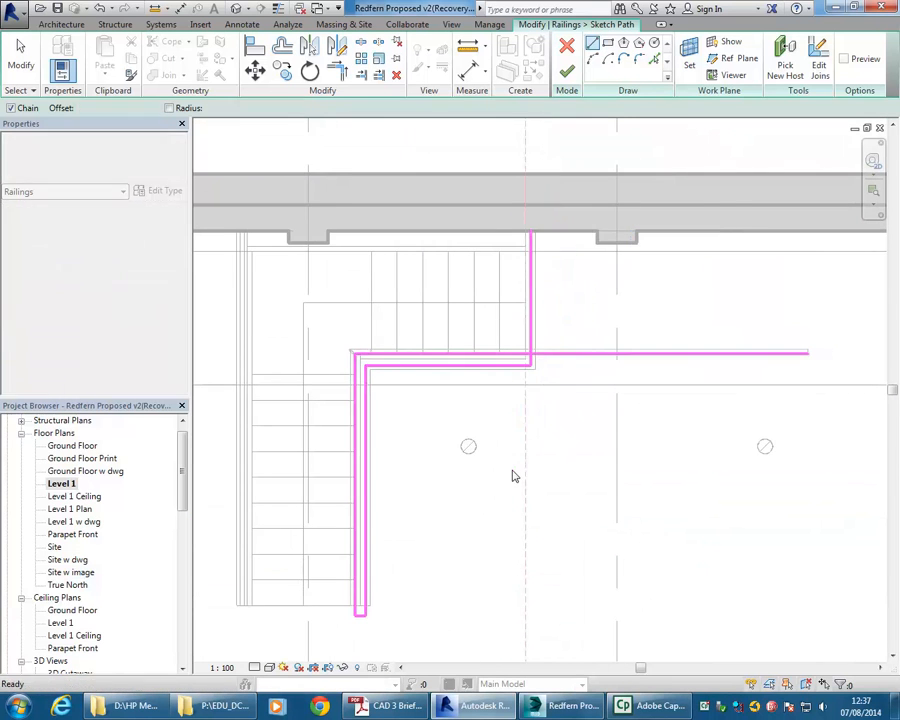
{"action": "key", "text": "Escape"}
{"action": "middle_click_drag", "start_coordinate": [562, 458], "coordinate": [566, 444]}
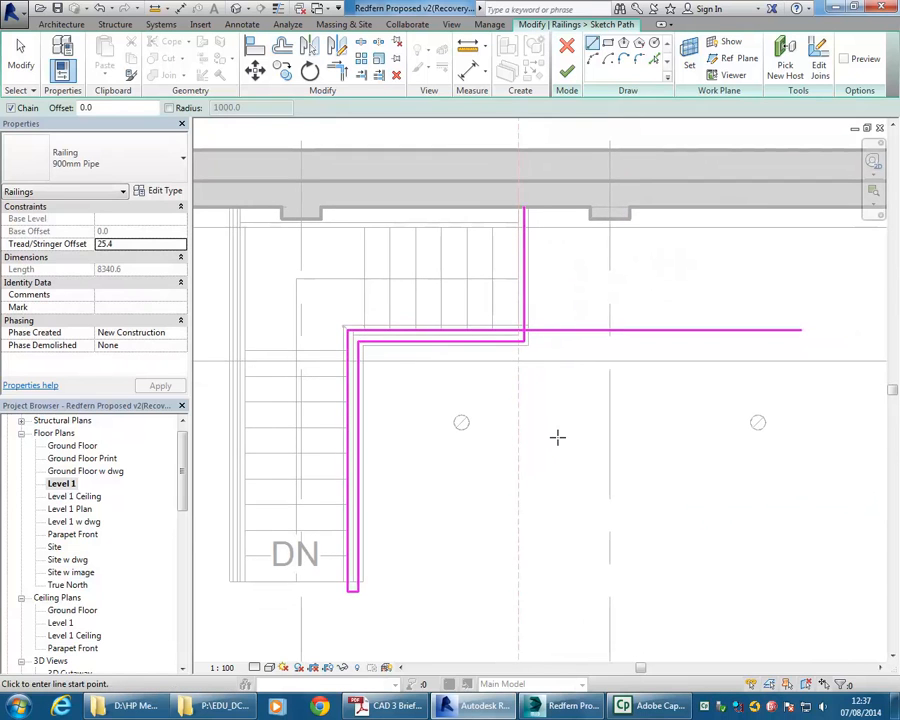
{"action": "left_click", "coordinate": [566, 74]}
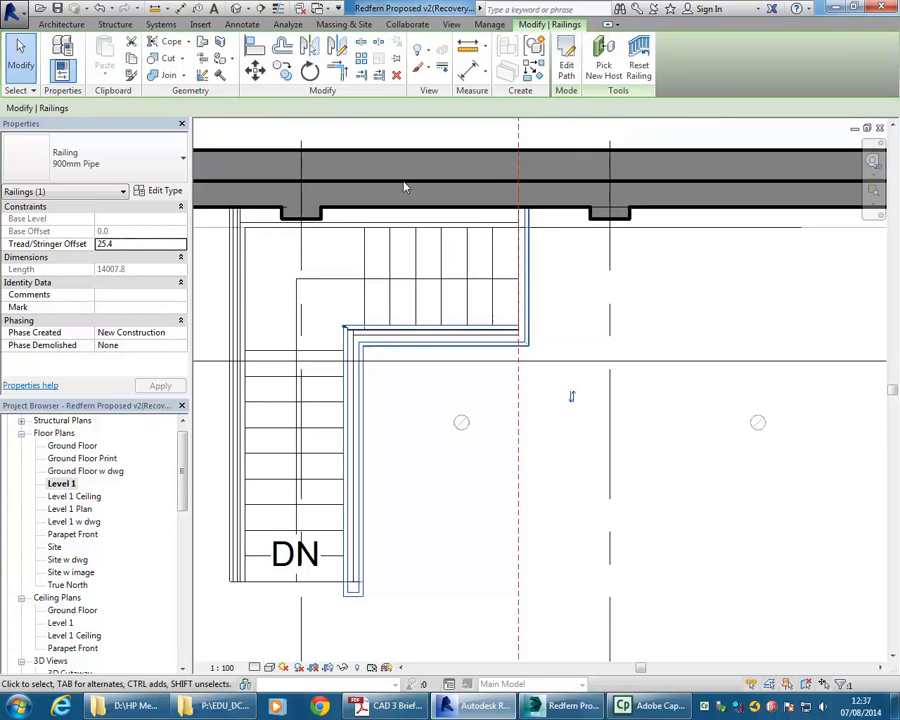
Step: Examine the extended railing around the stair opening in the 3D Cutaway interior view
{"action": "left_click_drag", "start_coordinate": [182, 464], "coordinate": [182, 578]}
{"action": "double_click", "coordinate": [88, 433]}
{"action": "left_click", "coordinate": [422, 404]}
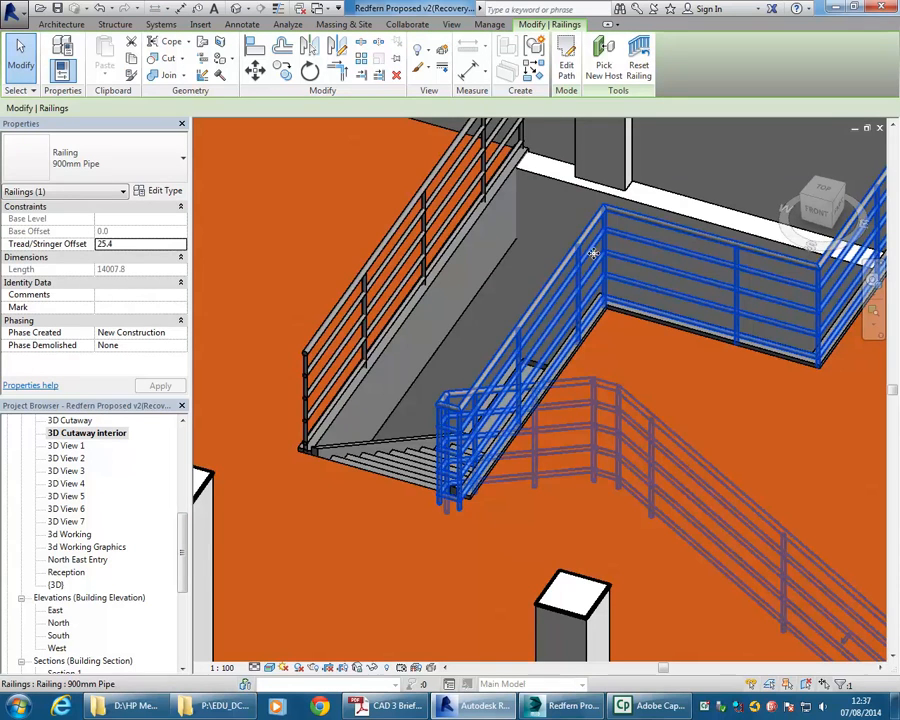
{"action": "middle_click_drag", "start_coordinate": [743, 396], "coordinate": [640, 406]}
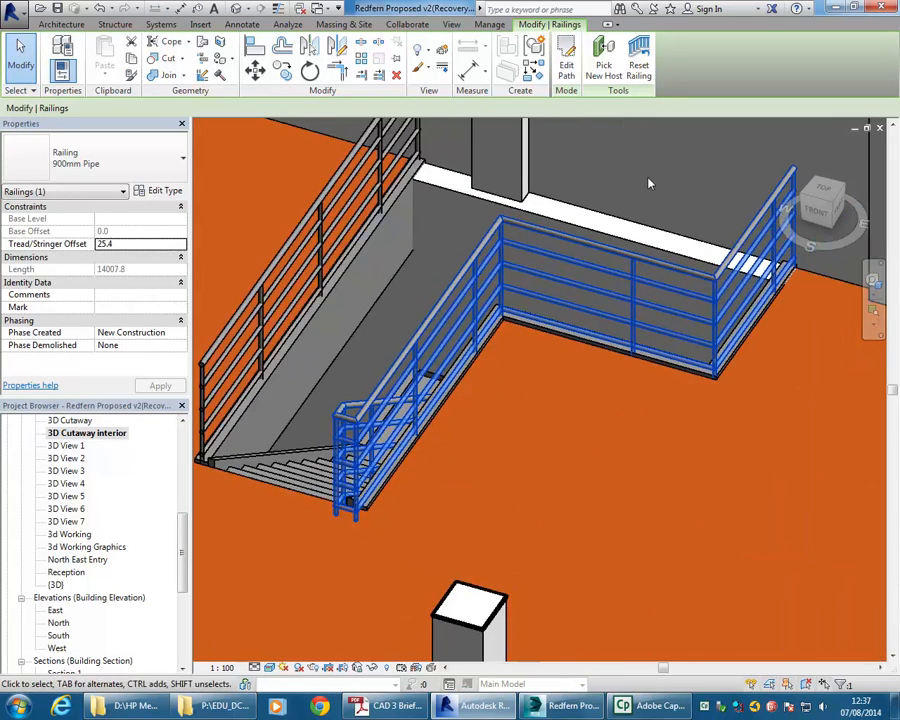
{"action": "key", "text": "Escape"}
{"action": "middle_click_drag", "start_coordinate": [648, 183], "coordinate": [609, 205]}
{"action": "middle_click_drag", "start_coordinate": [583, 506], "coordinate": [439, 436], "text": "shift"}
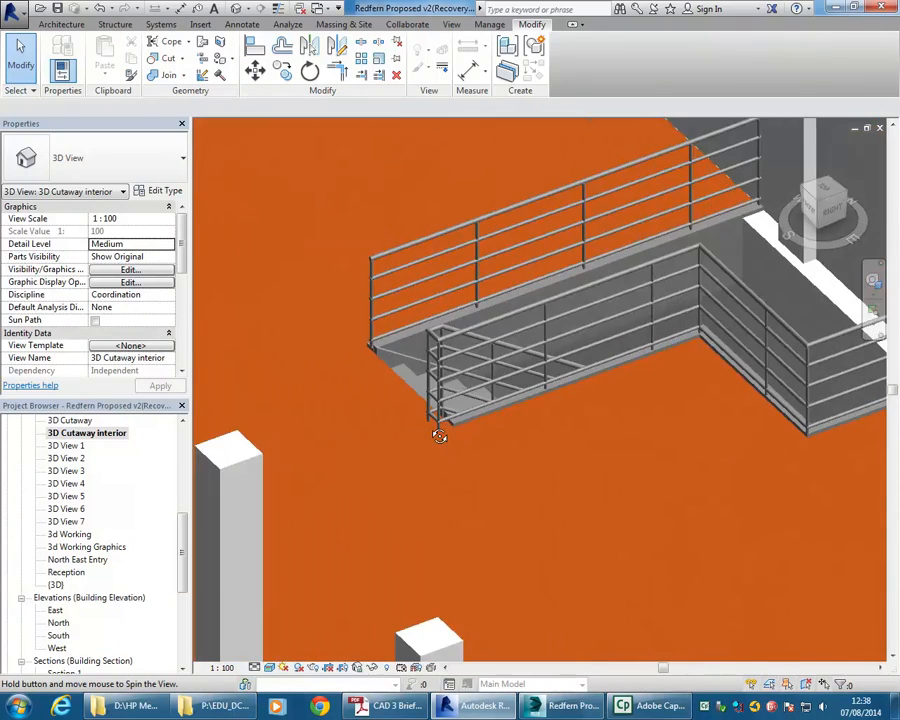
{"action": "scroll", "coordinate": [433, 427], "scroll_direction": "up", "scroll_amount": 1}
{"action": "middle_click_drag", "start_coordinate": [580, 464], "coordinate": [488, 498]}
{"action": "scroll", "coordinate": [486, 497], "scroll_direction": "down", "scroll_amount": 2}
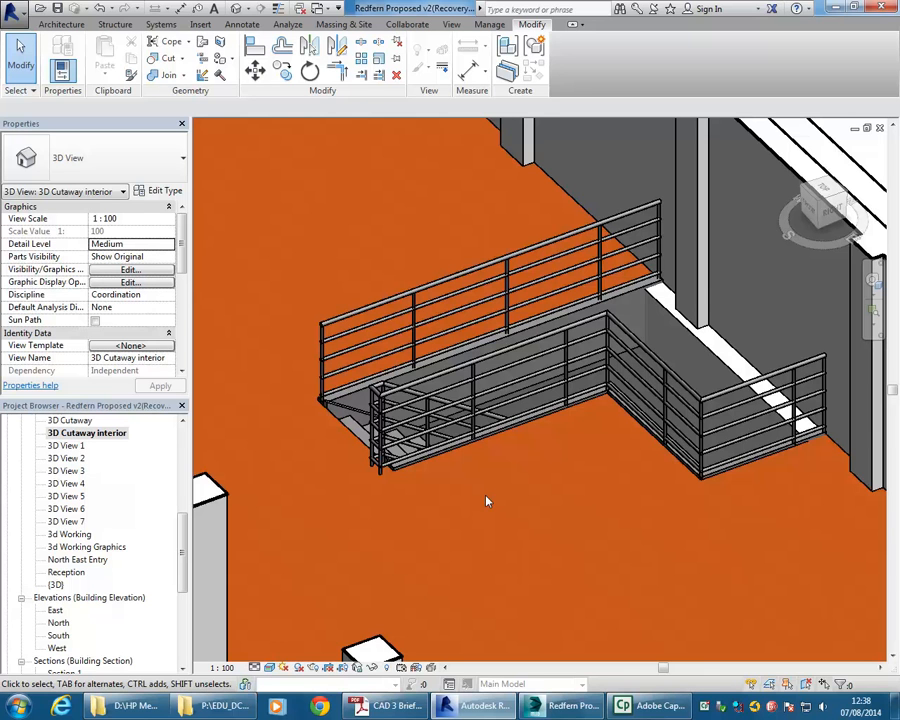
{"action": "scroll", "coordinate": [534, 488], "scroll_direction": "down", "scroll_amount": 1}
{"action": "middle_click_drag", "start_coordinate": [534, 486], "coordinate": [510, 478]}
{"action": "scroll", "coordinate": [528, 476], "scroll_direction": "down", "scroll_amount": 1}
{"action": "scroll", "coordinate": [510, 478], "scroll_direction": "up", "scroll_amount": 4}
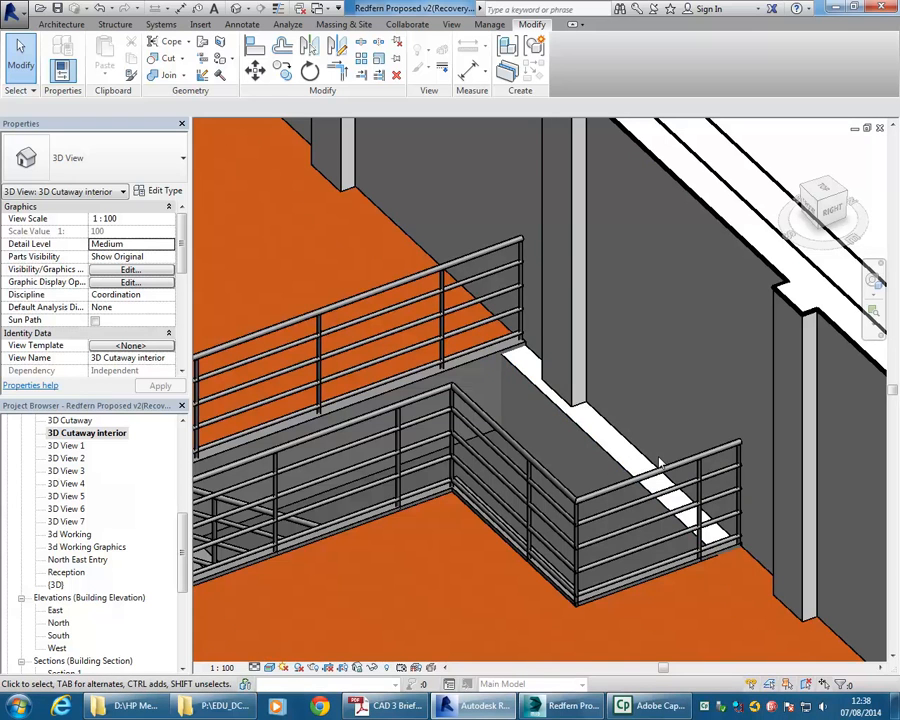
{"action": "scroll", "coordinate": [370, 310], "scroll_direction": "down", "scroll_amount": 2}
{"action": "middle_click_drag", "start_coordinate": [372, 311], "coordinate": [501, 305]}
{"action": "middle_click_drag", "start_coordinate": [310, 301], "coordinate": [413, 265]}
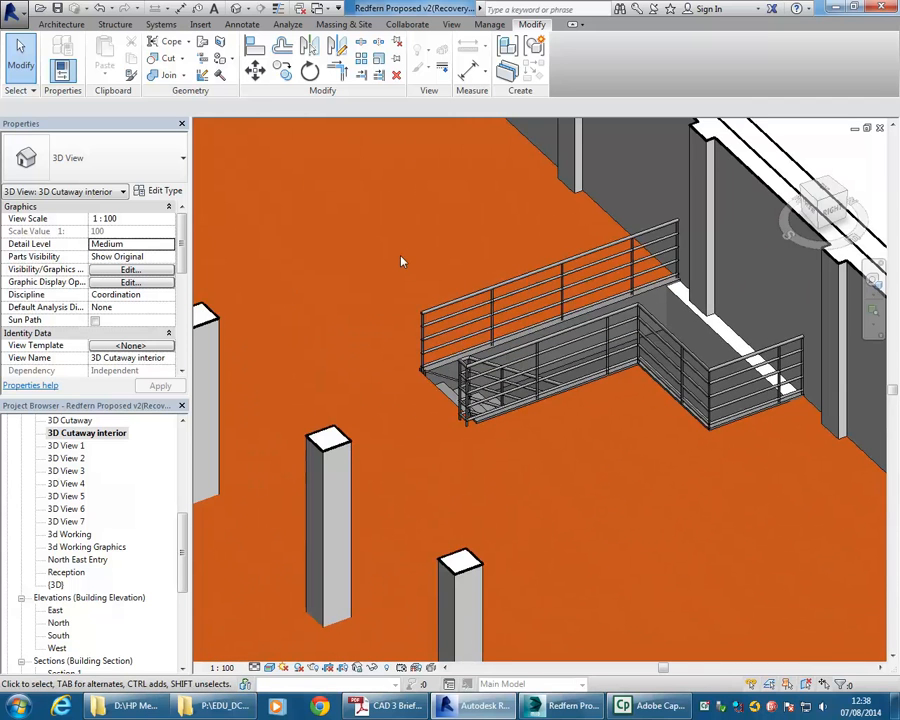
{"action": "middle_click_drag", "start_coordinate": [514, 407], "coordinate": [385, 347]}
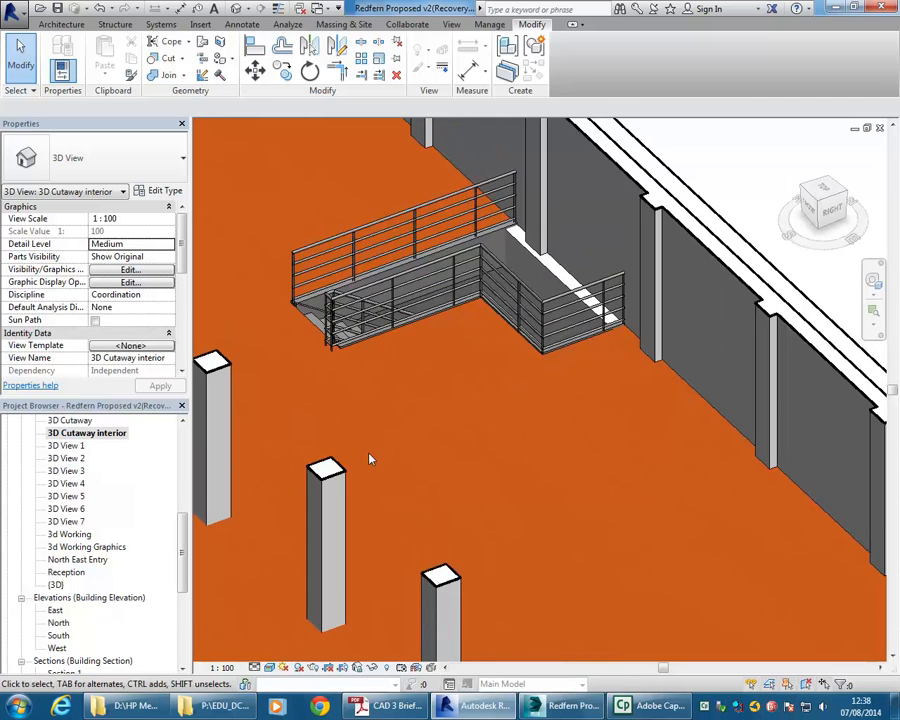
{"action": "scroll", "coordinate": [372, 458], "scroll_direction": "down", "scroll_amount": 2}
{"action": "middle_click_drag", "start_coordinate": [372, 458], "coordinate": [505, 412]}
{"action": "scroll", "coordinate": [505, 412], "scroll_direction": "up", "scroll_amount": 1}
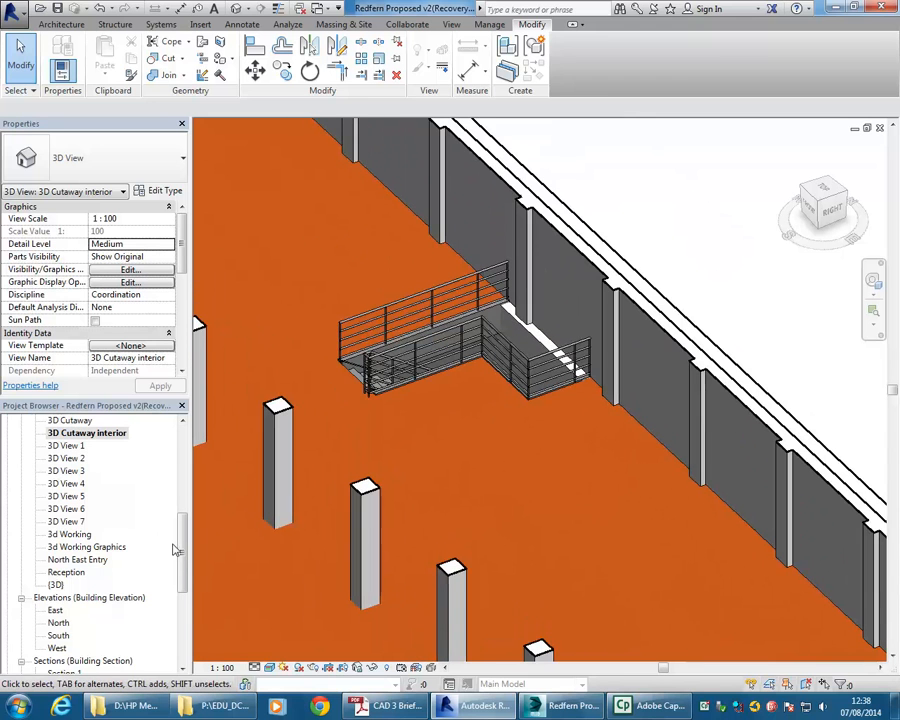
Step: Create a perspective camera view from the Ground Floor plan, with the eye near the foot of the stair looking towards its upper flight
{"action": "scroll", "coordinate": [68, 487], "scroll_direction": "up", "scroll_amount": 5}
{"action": "double_click", "coordinate": [72, 458]}
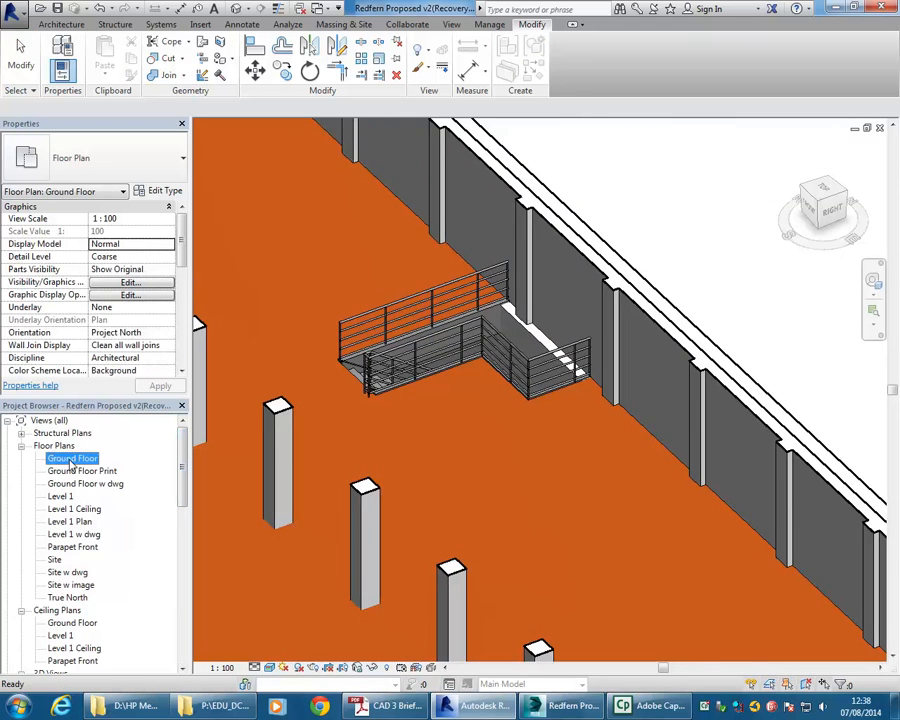
{"action": "scroll", "coordinate": [631, 422], "scroll_direction": "up", "scroll_amount": 5}
{"action": "middle_click_drag", "start_coordinate": [492, 476], "coordinate": [491, 503]}
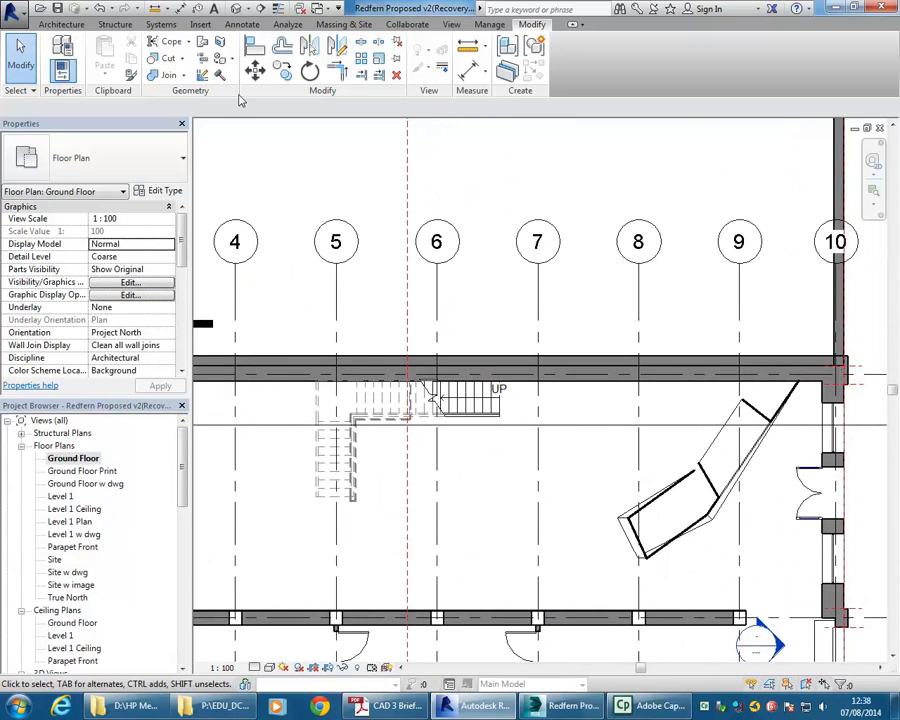
{"action": "left_click", "coordinate": [254, 9]}
{"action": "left_click", "coordinate": [266, 38]}
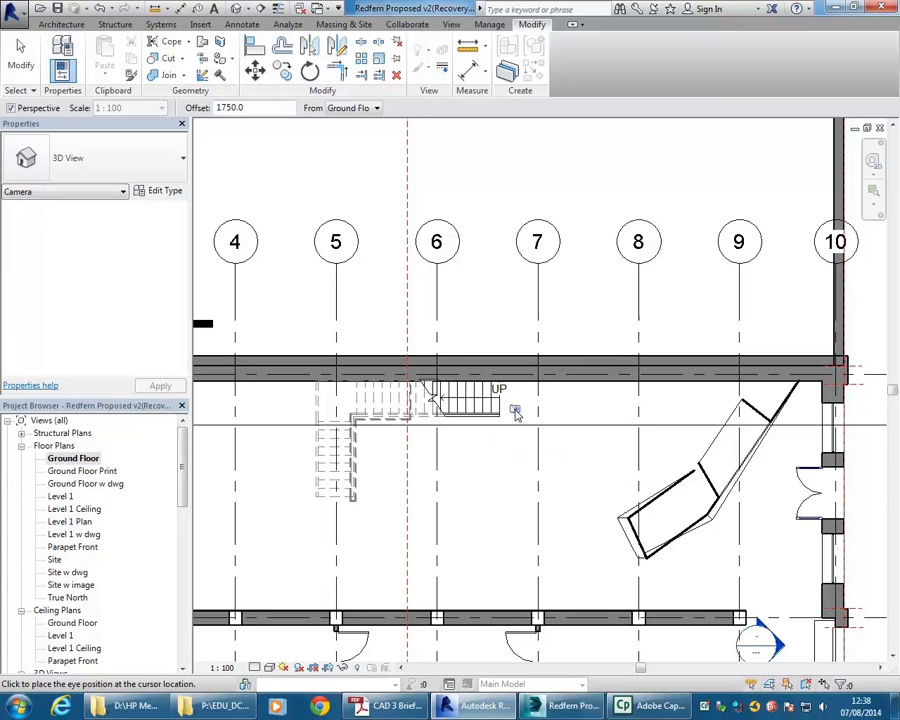
{"action": "left_click", "coordinate": [521, 411]}
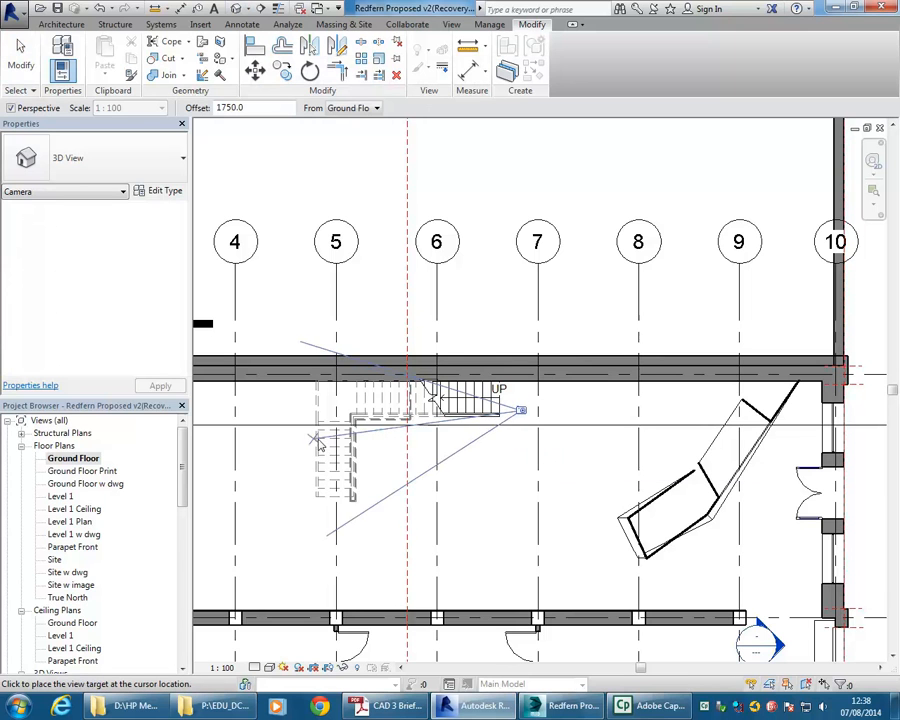
{"action": "left_click", "coordinate": [257, 458]}
{"action": "scroll", "coordinate": [480, 378], "scroll_direction": "down", "scroll_amount": 2}
{"action": "middle_click_drag", "start_coordinate": [480, 378], "coordinate": [443, 414]}
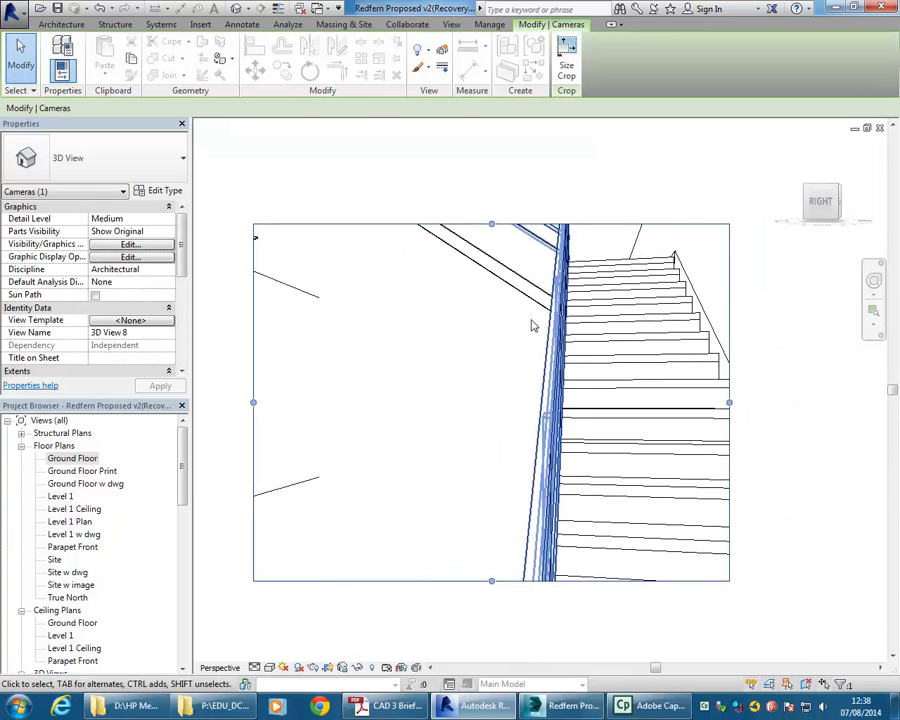
Step: In the Ground Floor plan, extend the camera's far clip past the building's end wall beyond grid 1
{"action": "double_click", "coordinate": [72, 458]}
{"action": "scroll", "coordinate": [657, 401], "scroll_direction": "down", "scroll_amount": 2}
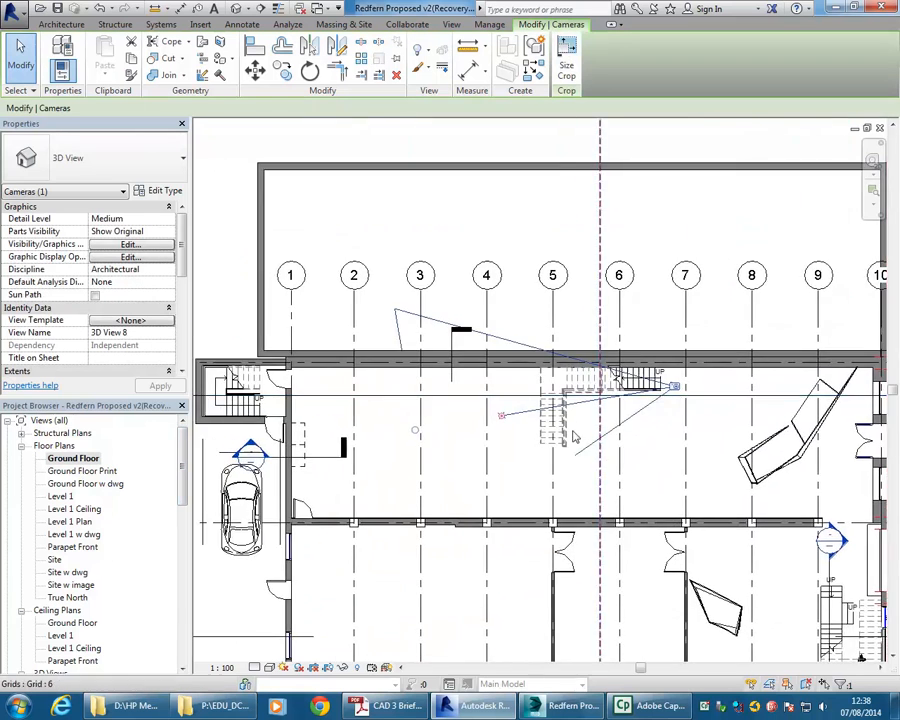
{"action": "scroll", "coordinate": [657, 401], "scroll_direction": "down", "scroll_amount": 1}
{"action": "left_click_drag", "start_coordinate": [469, 435], "coordinate": [253, 467]}
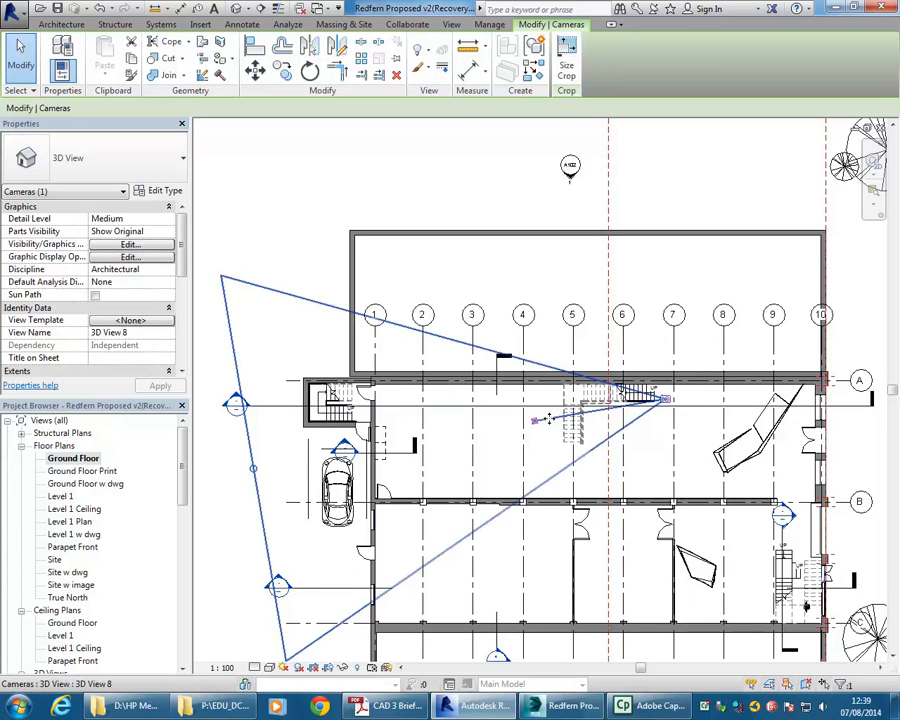
Step: Reopen the new camera view and enlarge its crop region on all four sides around the stair
{"action": "left_click_drag", "start_coordinate": [184, 465], "coordinate": [170, 541]}
{"action": "double_click", "coordinate": [77, 559]}
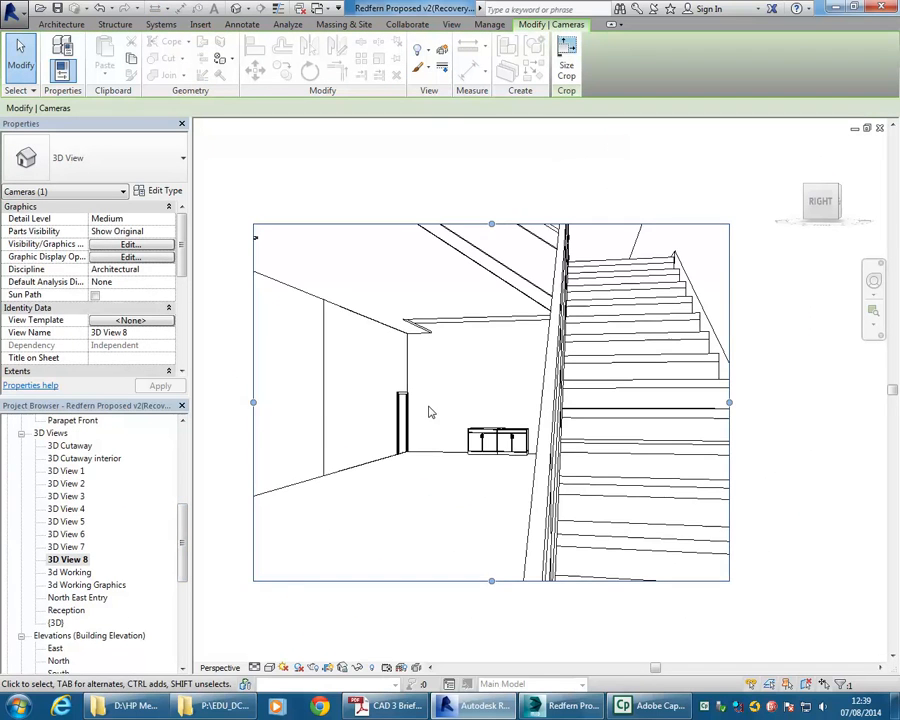
{"action": "scroll", "coordinate": [431, 408], "scroll_direction": "down", "scroll_amount": 1}
{"action": "middle_click_drag", "start_coordinate": [432, 409], "coordinate": [405, 417]}
{"action": "left_click_drag", "start_coordinate": [630, 409], "coordinate": [701, 409]}
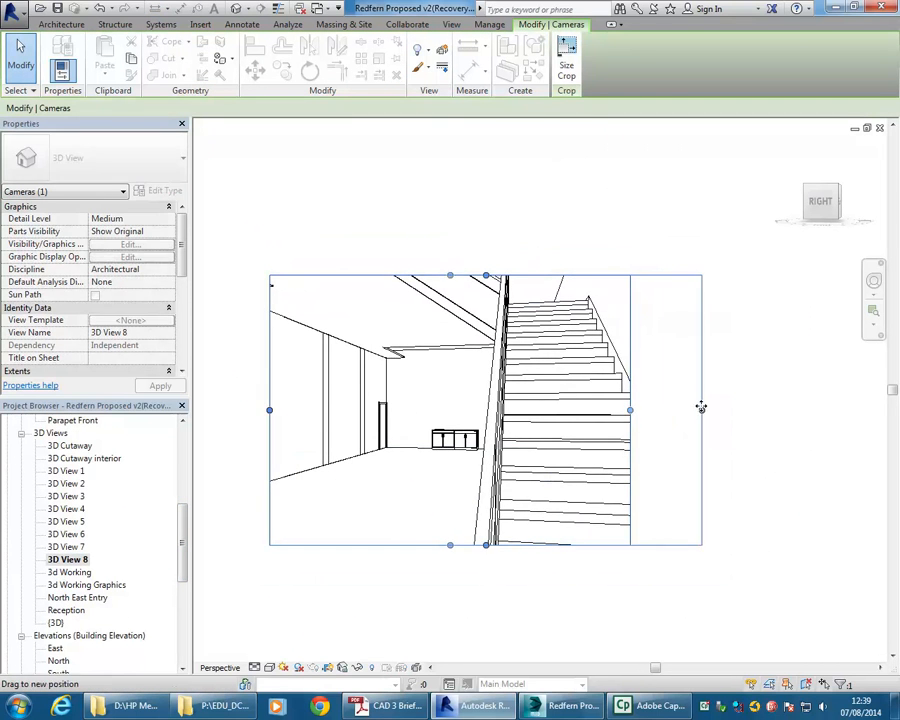
{"action": "left_click_drag", "start_coordinate": [487, 272], "coordinate": [486, 182]}
{"action": "left_click_drag", "start_coordinate": [485, 547], "coordinate": [483, 625]}
{"action": "scroll", "coordinate": [401, 445], "scroll_direction": "down", "scroll_amount": 2}
{"action": "left_click_drag", "start_coordinate": [305, 414], "coordinate": [269, 410]}
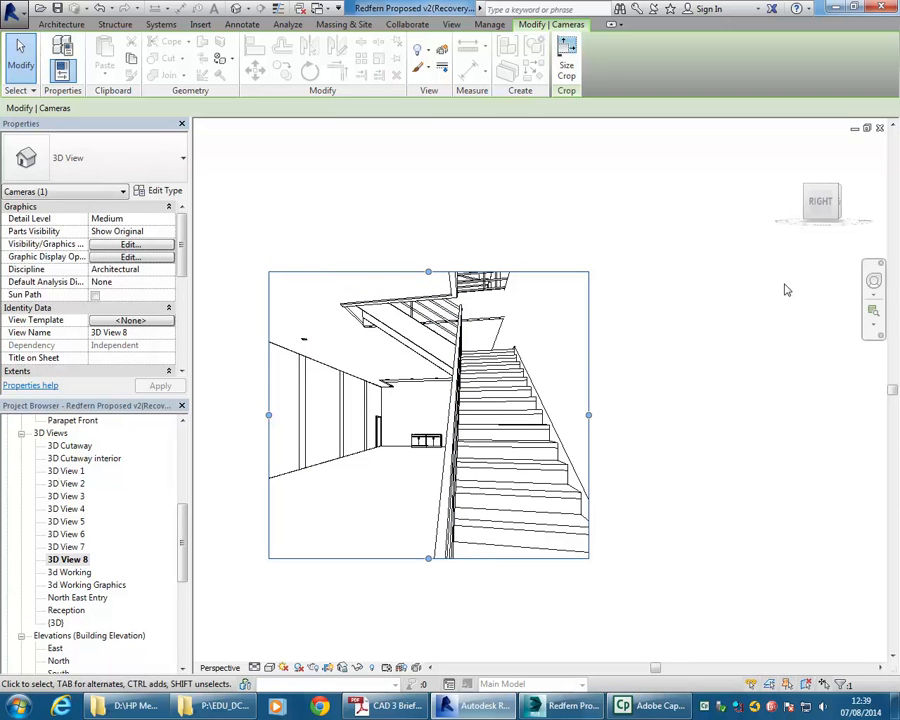
Step: Shift the perspective camera with the SteeringWheel so it looks up the stair flight with the side railing in the foreground
{"action": "left_click", "coordinate": [873, 284]}
{"action": "left_click_drag", "start_coordinate": [318, 412], "coordinate": [274, 449]}
{"action": "left_click", "coordinate": [371, 377]}
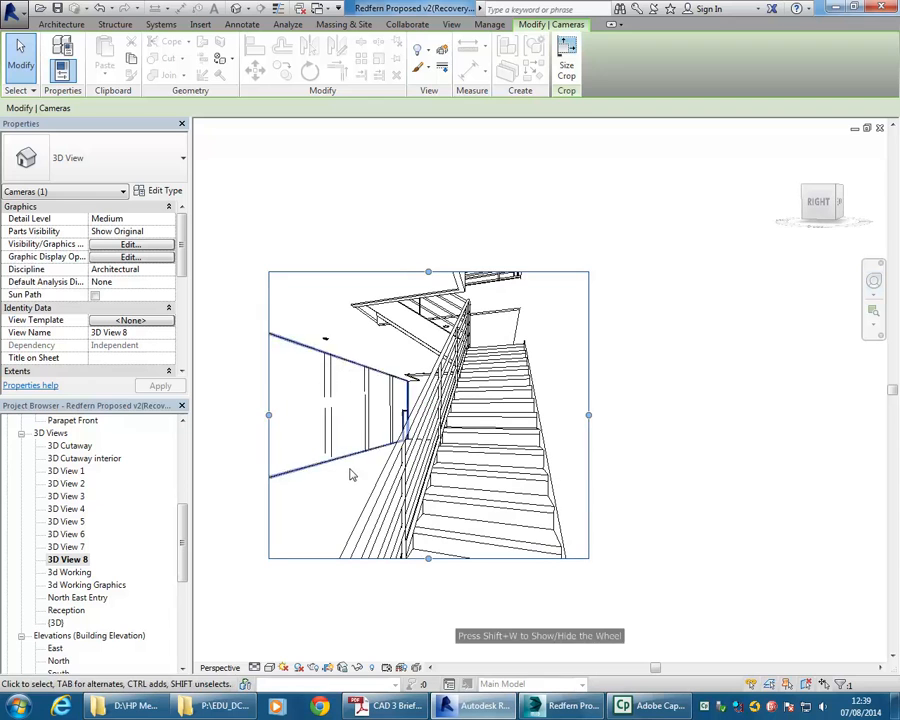
{"action": "left_click", "coordinate": [324, 507]}
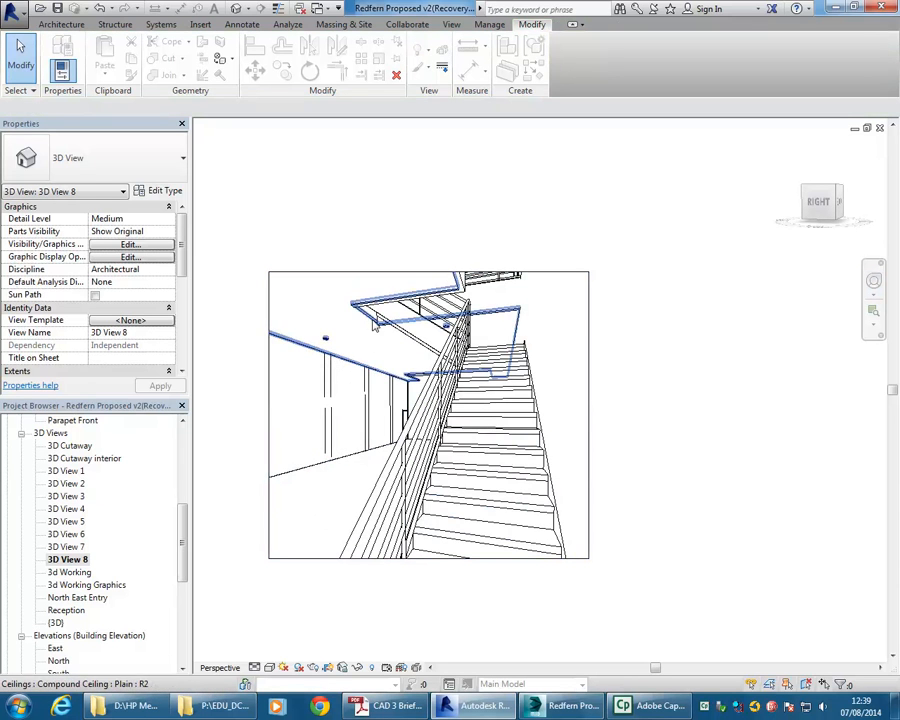
Step: Examine the edge of the ceiling opening beside the stair, where the ceiling meets the floor edge and fascia
{"action": "scroll", "coordinate": [373, 325], "scroll_direction": "up", "scroll_amount": 5}
{"action": "scroll", "coordinate": [342, 436], "scroll_direction": "up", "scroll_amount": 3}
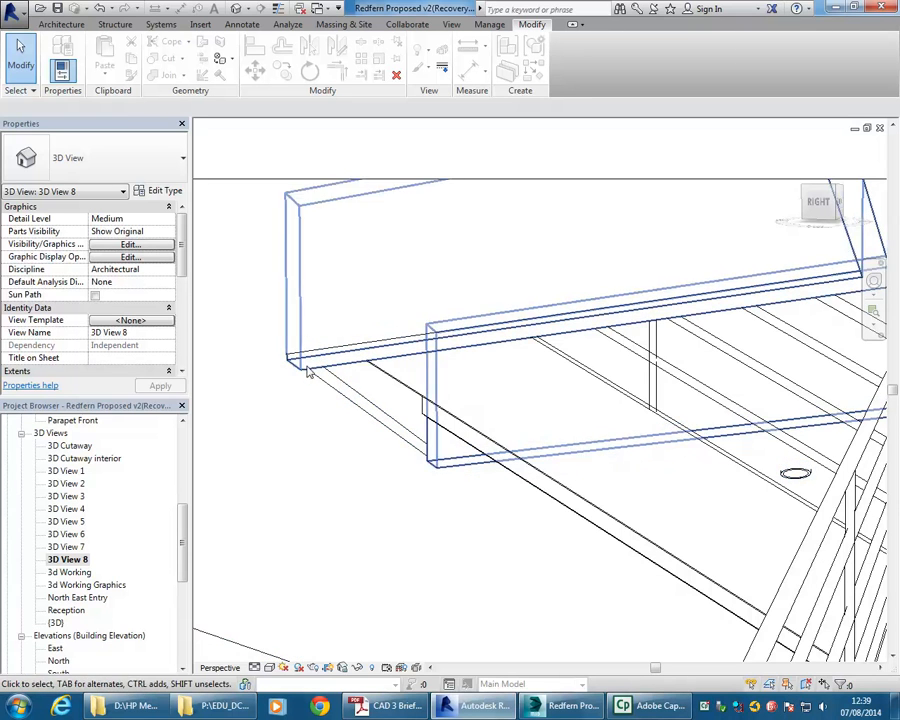
{"action": "scroll", "coordinate": [309, 371], "scroll_direction": "down", "scroll_amount": 5}
{"action": "middle_click_drag", "start_coordinate": [307, 396], "coordinate": [334, 382]}
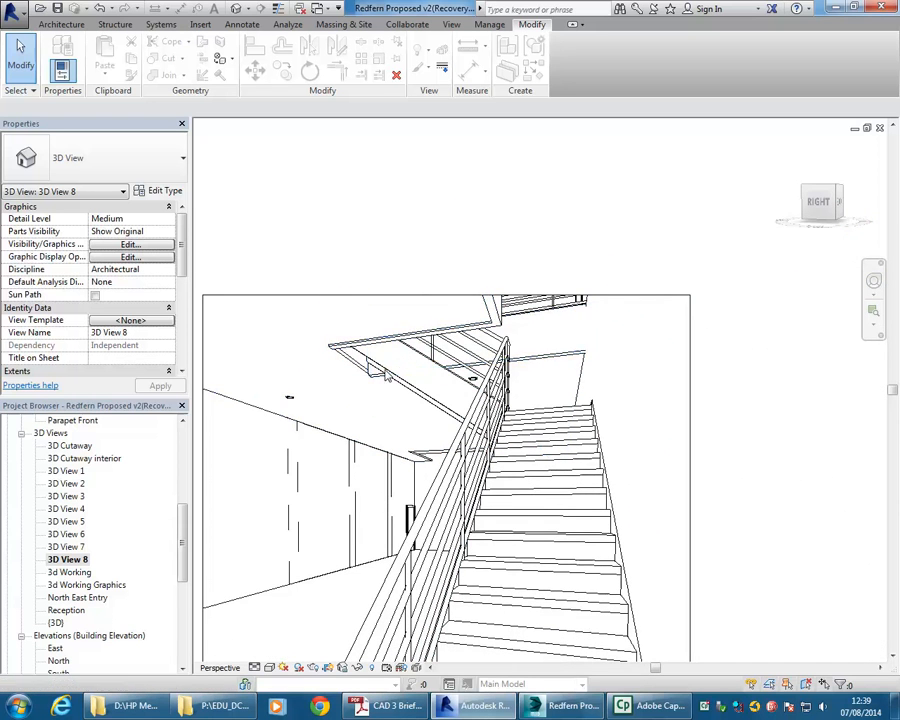
{"action": "scroll", "coordinate": [325, 418], "scroll_direction": "down", "scroll_amount": 3}
{"action": "middle_click_drag", "start_coordinate": [355, 366], "coordinate": [398, 368]}
Step: Set the perspective view's visual style to Shaded and extend its crop region upwards to include more of the ceiling above the stair
{"action": "left_click", "coordinate": [269, 667]}
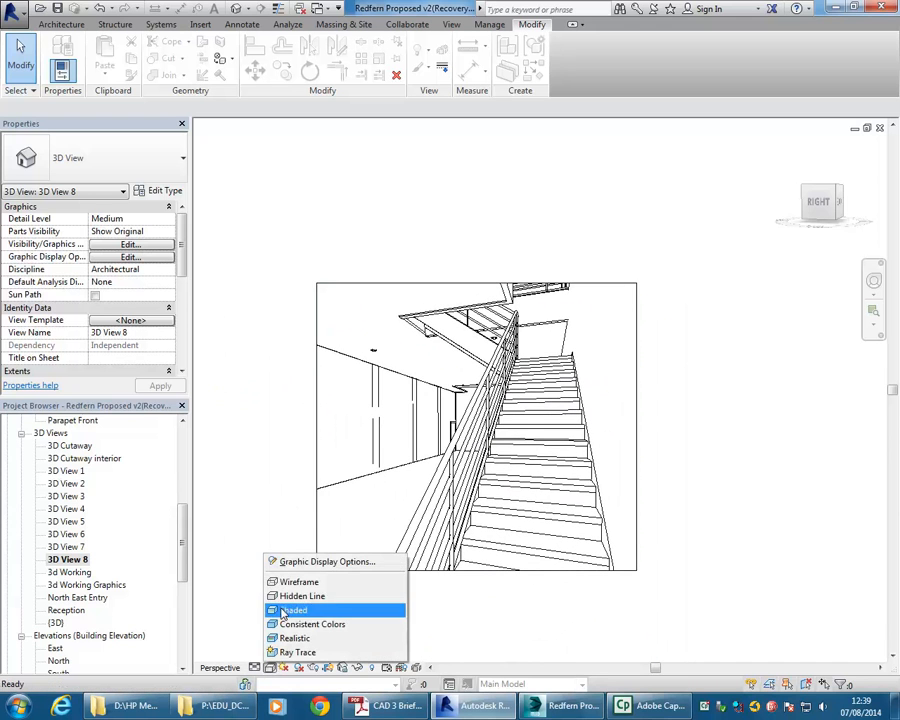
{"action": "left_click", "coordinate": [285, 607]}
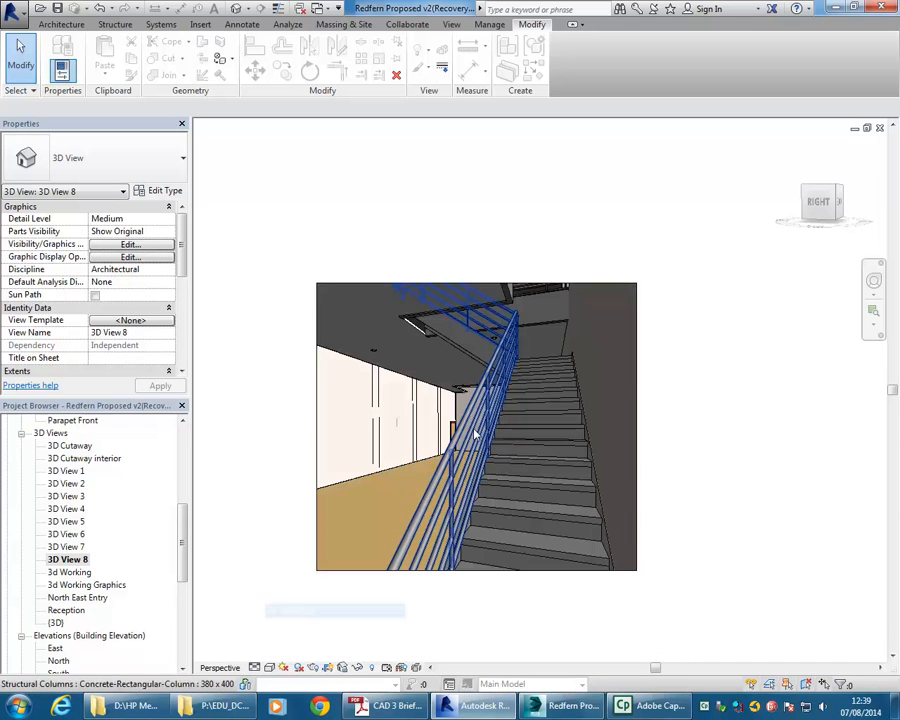
{"action": "left_click", "coordinate": [528, 287]}
{"action": "left_click_drag", "start_coordinate": [474, 284], "coordinate": [474, 194]}
{"action": "key", "text": "Escape"}
{"action": "mouse_move", "coordinate": [387, 243]}
{"action": "middle_mouse_down"}
{"action": "mouse_move", "coordinate": [418, 251]}
{"action": "mouse_move", "coordinate": [414, 267]}
{"action": "mouse_move", "coordinate": [388, 261]}
{"action": "middle_mouse_up"}
{"action": "scroll", "coordinate": [424, 269], "scroll_direction": "up", "scroll_amount": 1}
{"action": "middle_click_drag", "start_coordinate": [367, 414], "coordinate": [352, 404]}
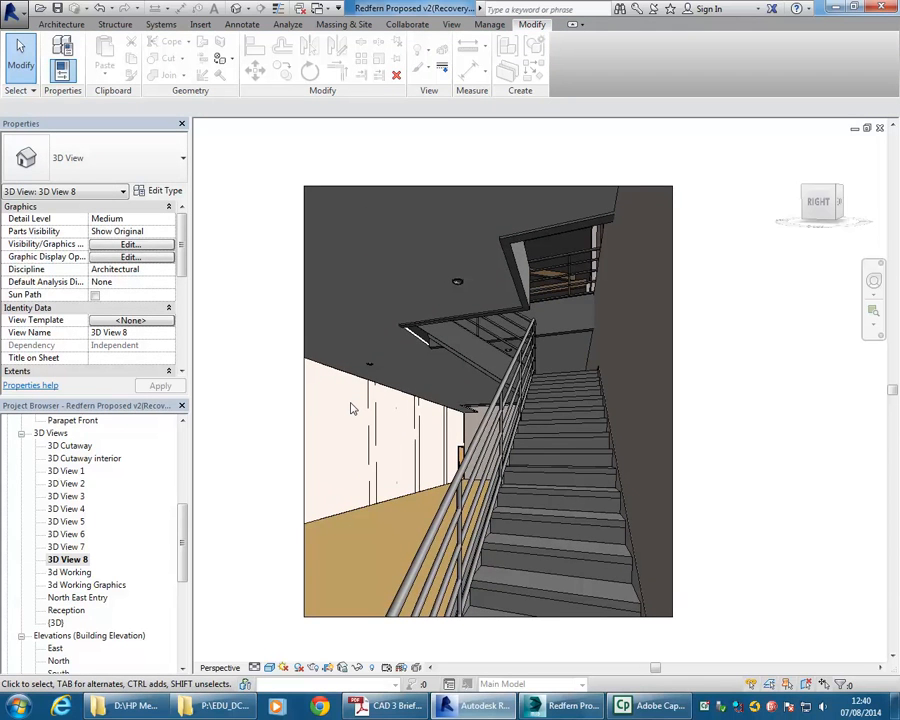